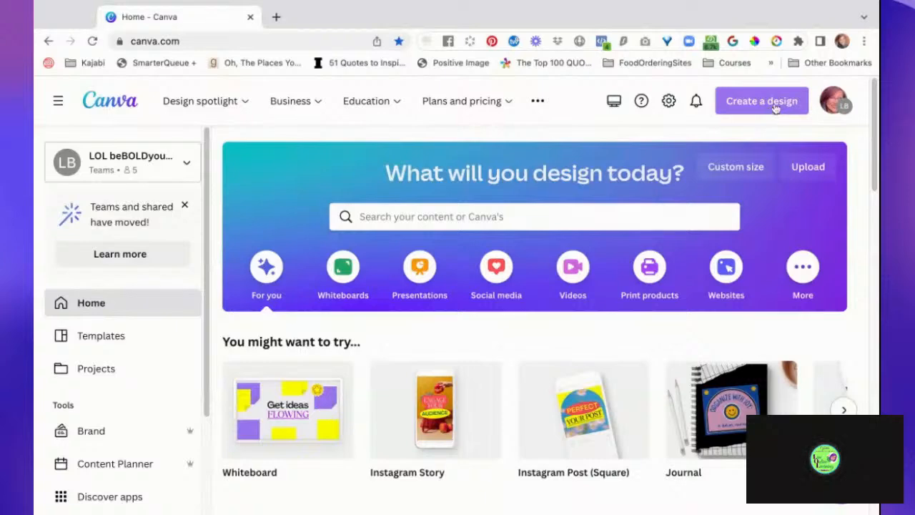
- Search the design types for "podcast" and create a new blank Podcast Cover design
click(776, 107)
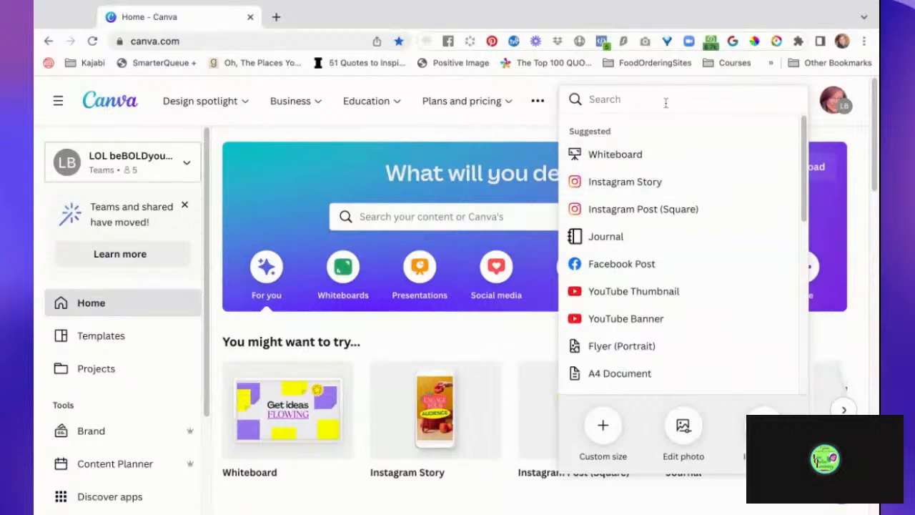
text(pod)
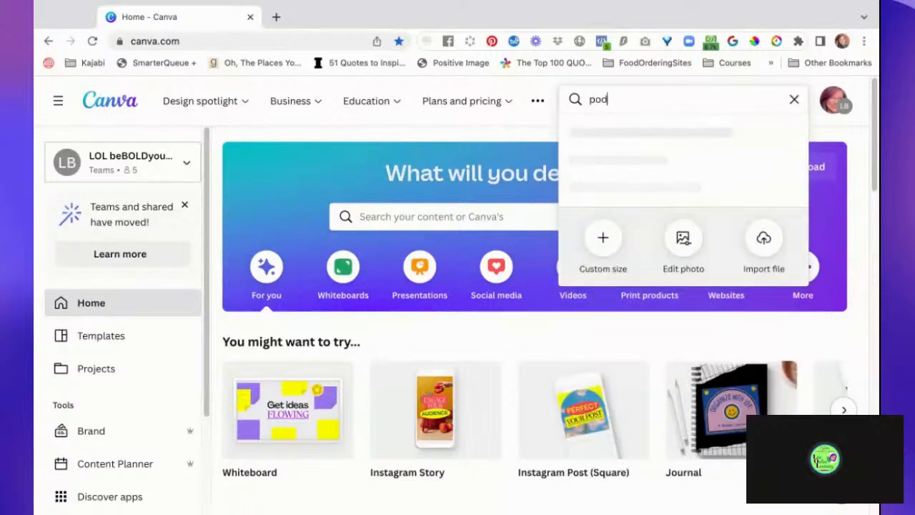
text(cast)
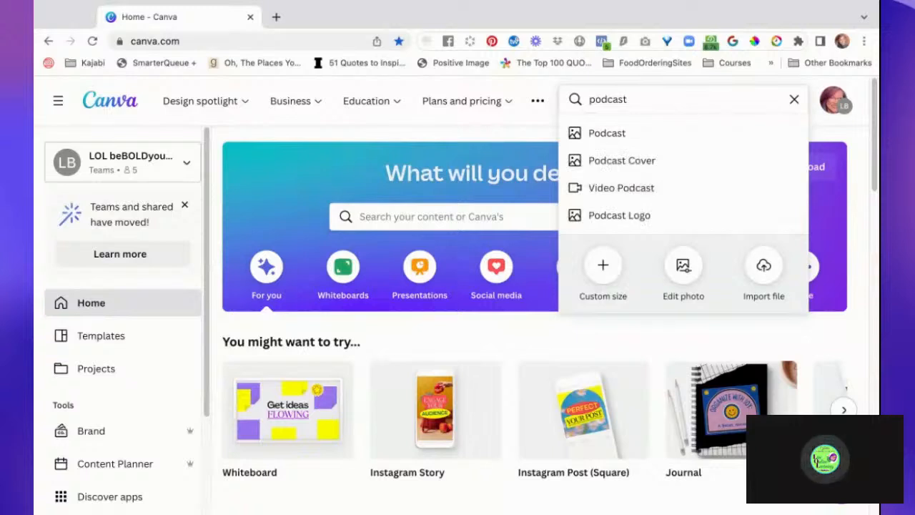
click(710, 169)
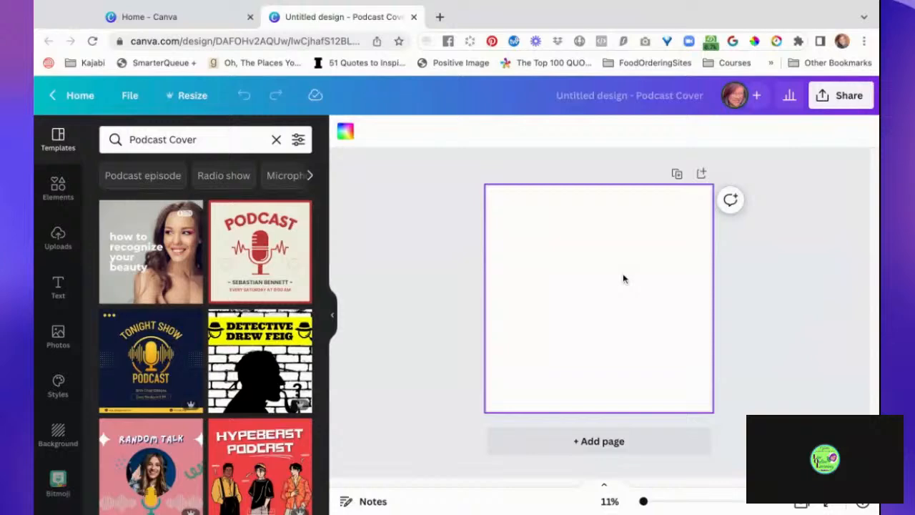
- Add the text "Smiles", enlarge it to font size about 459, and place it centred near the page's upper edge
key(t)
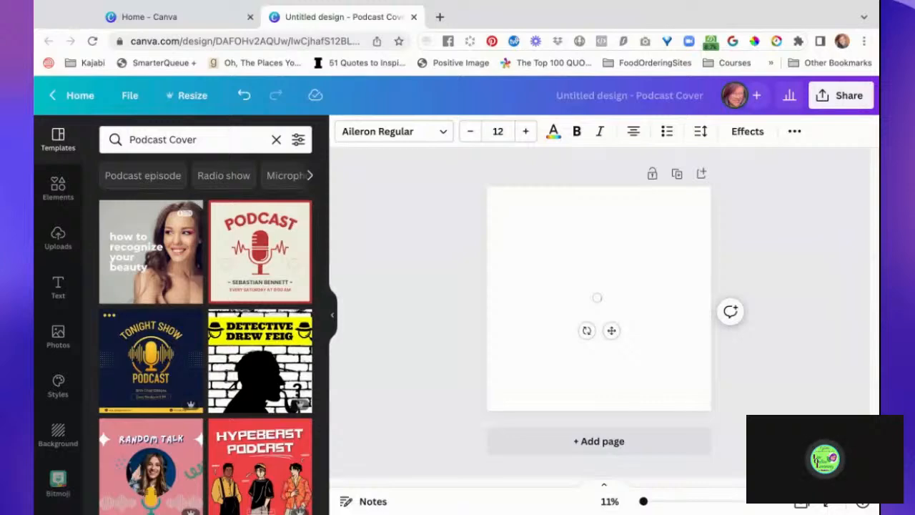
click(641, 319)
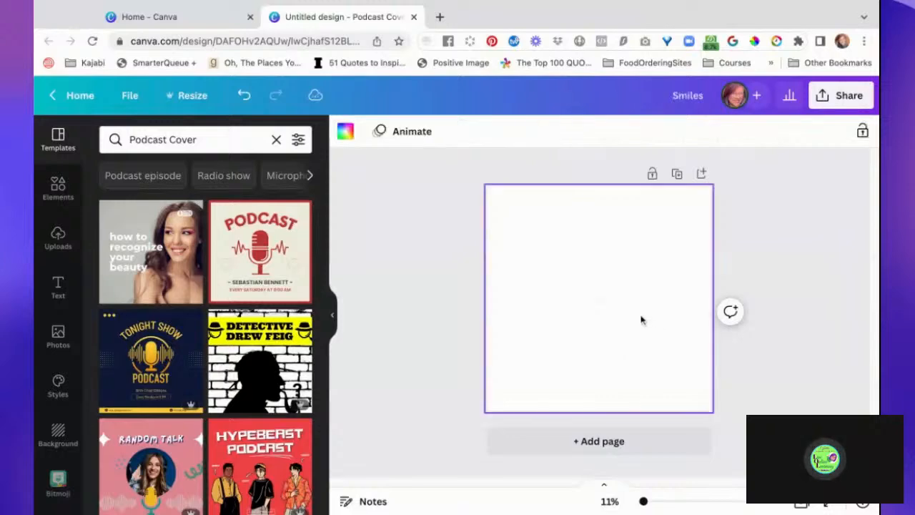
click(599, 301)
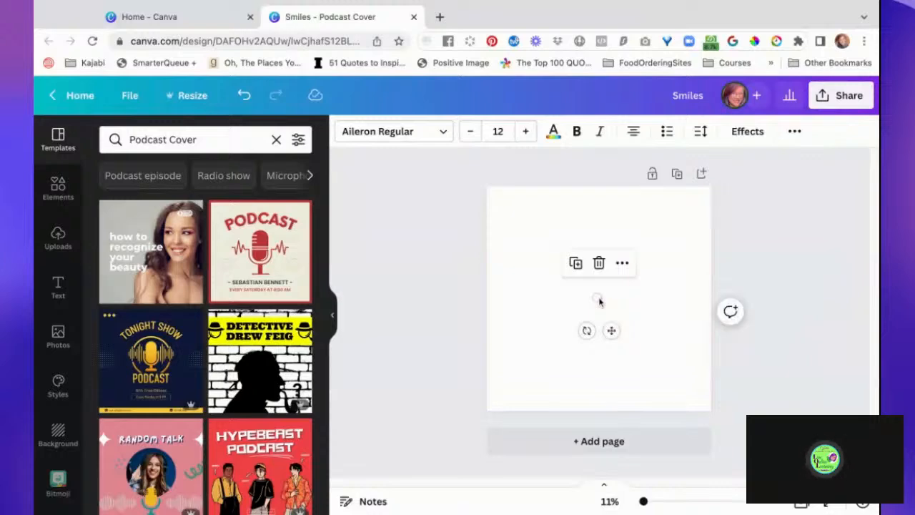
drag(603, 301, 697, 335)
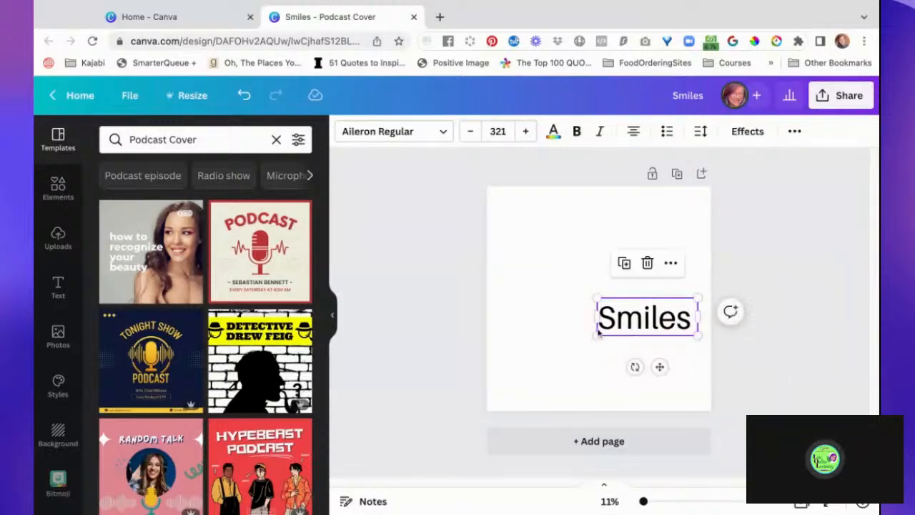
drag(596, 336, 553, 351)
drag(629, 327, 602, 240)
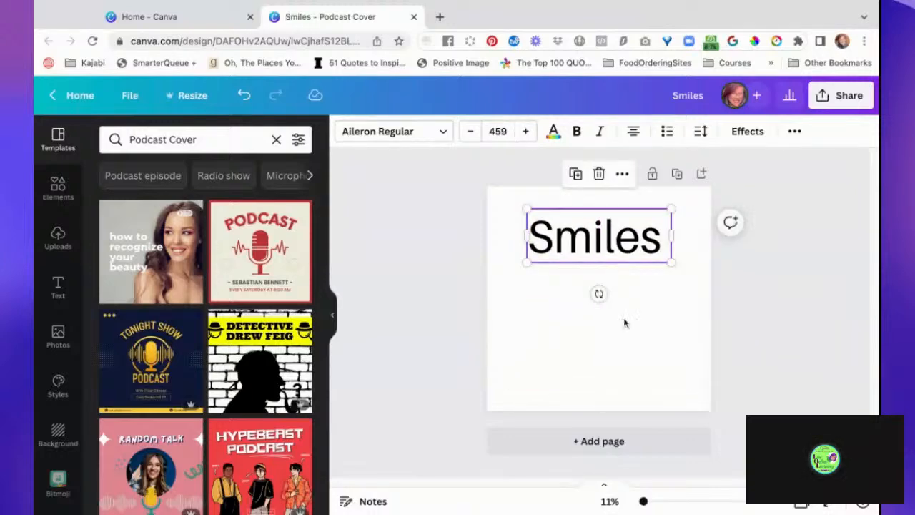
click(626, 321)
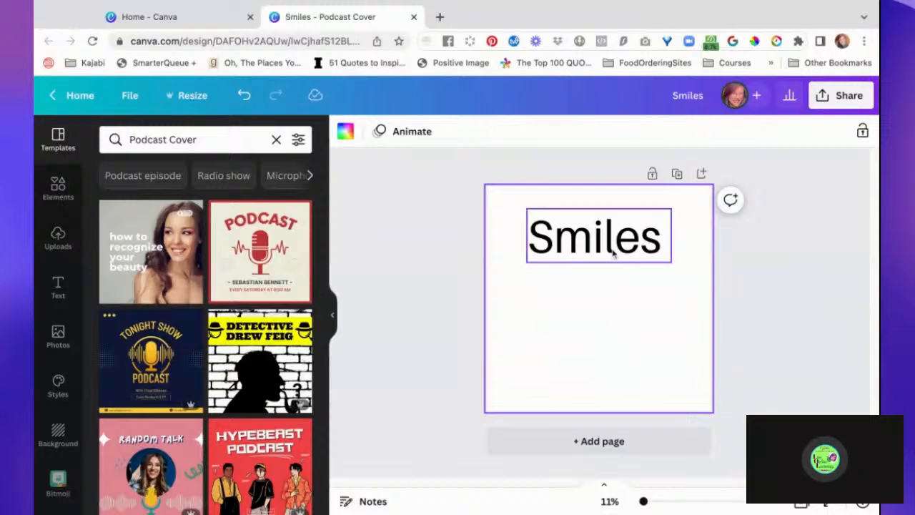
- Duplicate the "Smiles" text, change the copy to "&", and place it directly after "Smiles" on the same line
click(613, 254)
drag(613, 254, 613, 316)
double_click(612, 316)
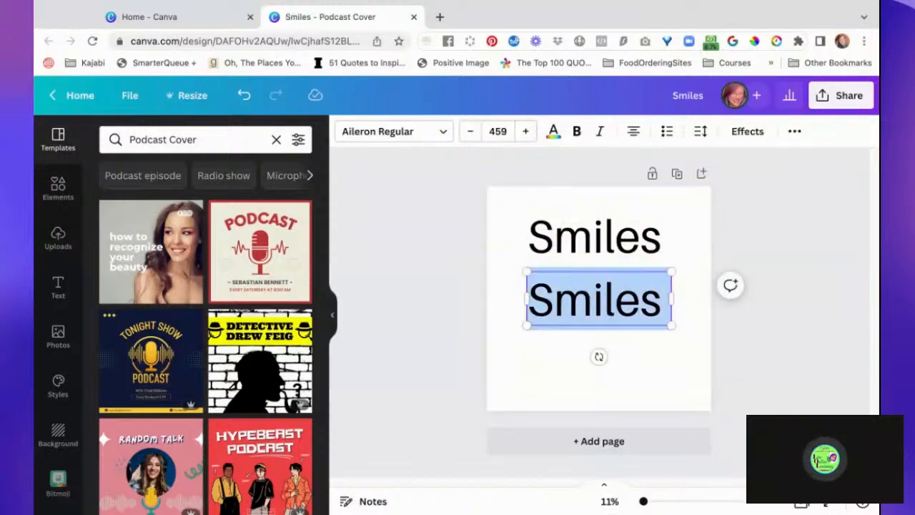
text(&)
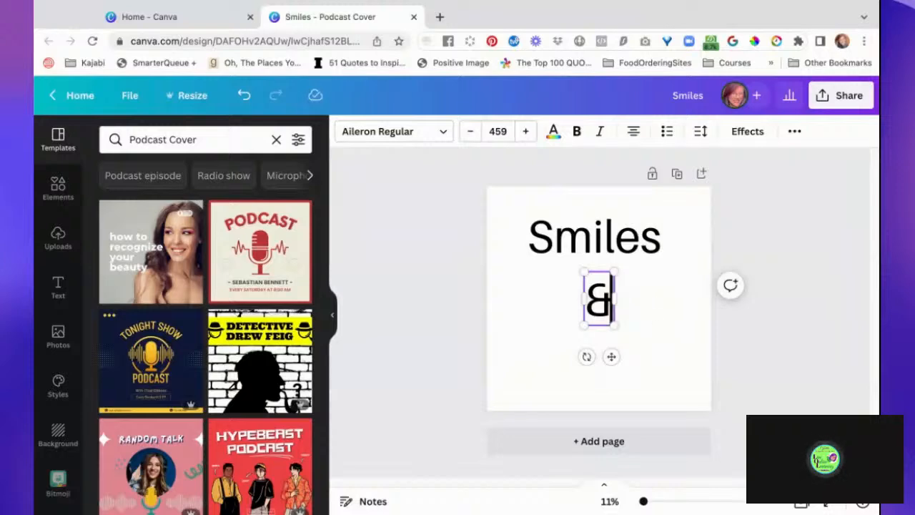
click(645, 322)
mouse_move(600, 311)
mouse_down()
mouse_move(650, 294)
mouse_move(687, 250)
mouse_up()
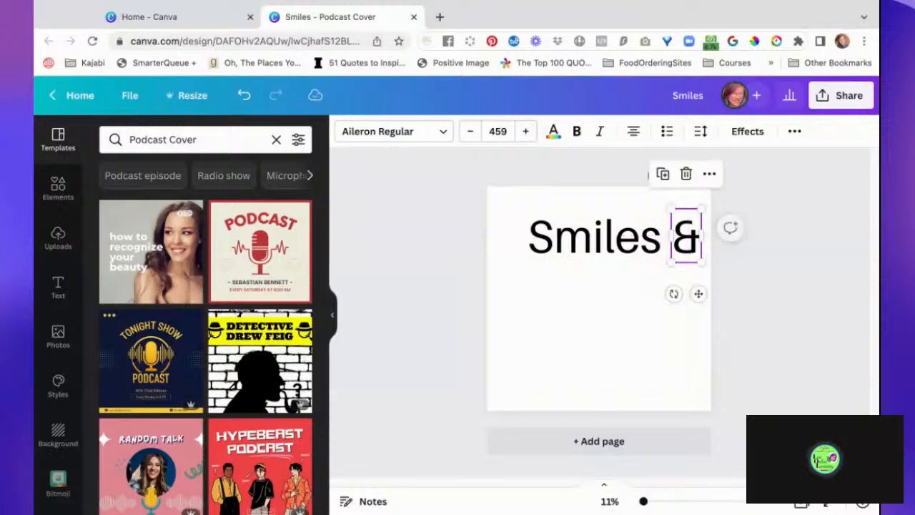
- Move "Smiles" and "&" together so the line is horizontally centred on the page
shift+click(611, 250)
drag(611, 251, 596, 250)
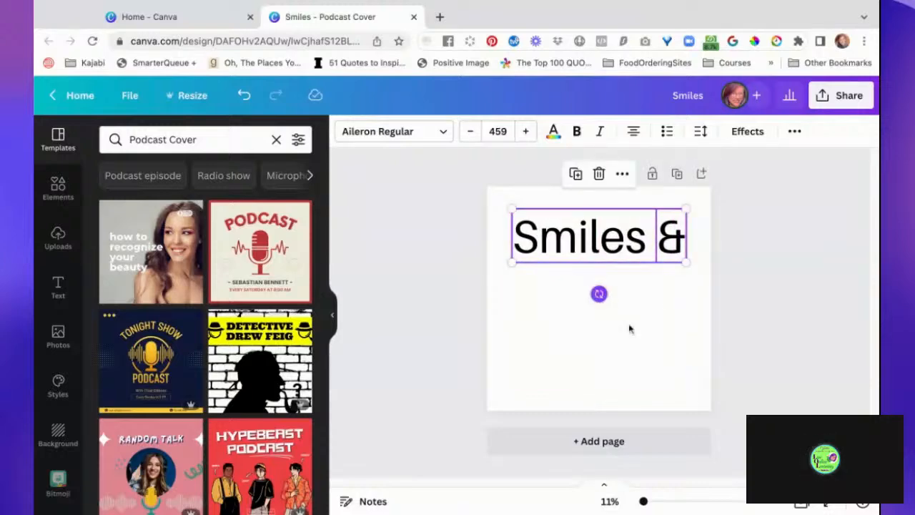
click(673, 320)
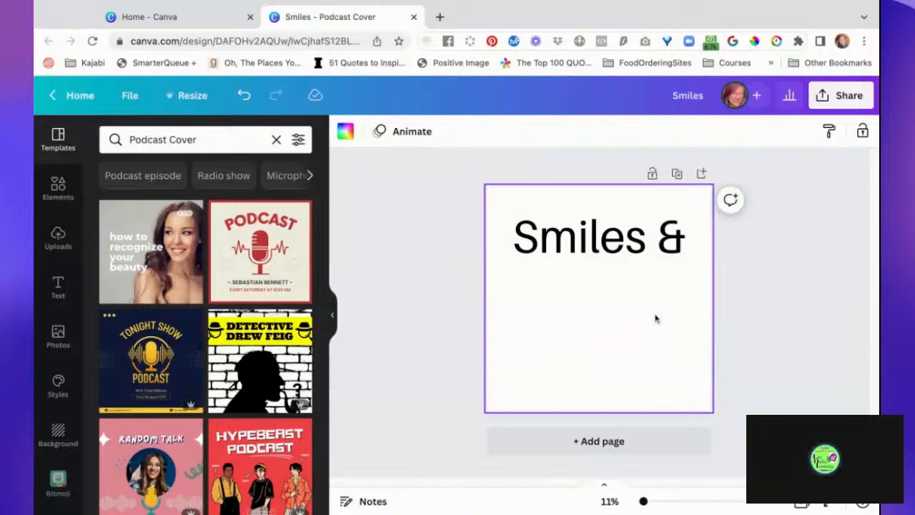
- Duplicate the "Smiles" text, change the copy to "Kindness", and centre it beneath the "Smiles &" line
click(610, 250)
key(ctrl+d)
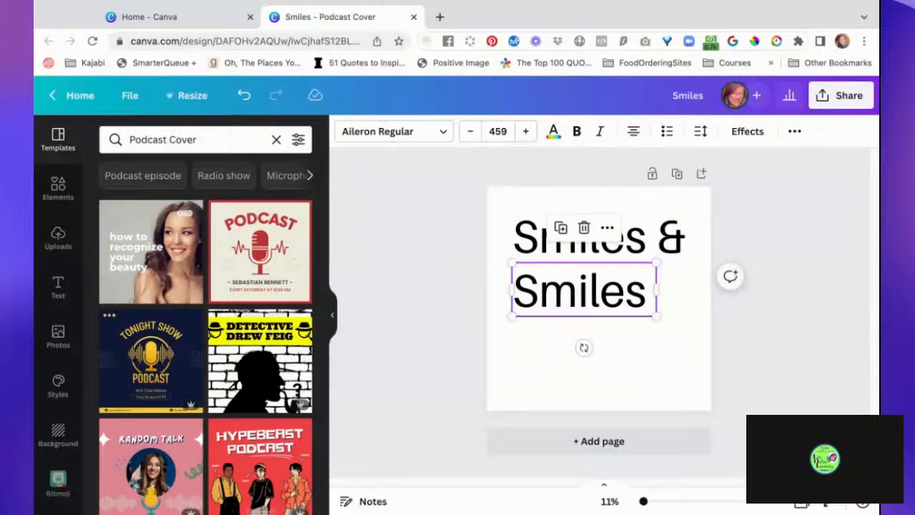
triple_click(580, 290)
text(Kindness)
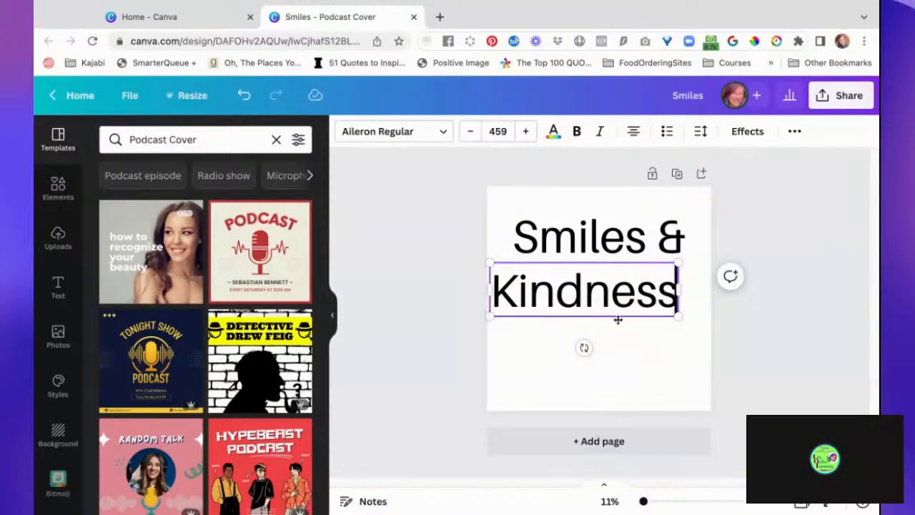
drag(599, 319, 615, 320)
click(642, 371)
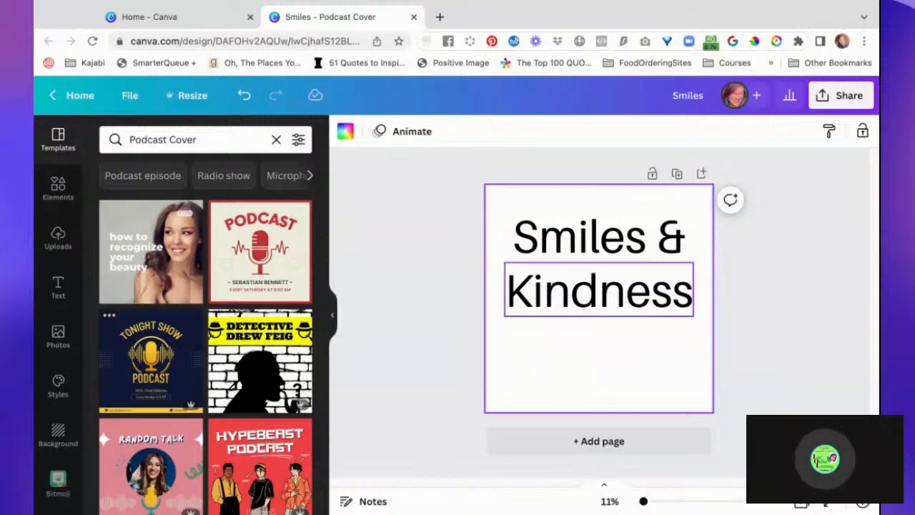
- Duplicate the "Kindness" text below itself and change the copy to "are"
drag(599, 291, 599, 355)
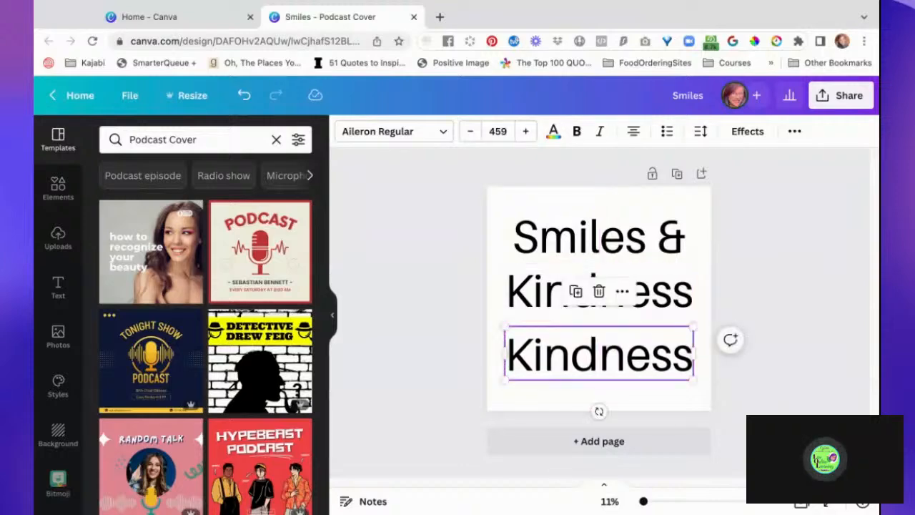
double_click(599, 354)
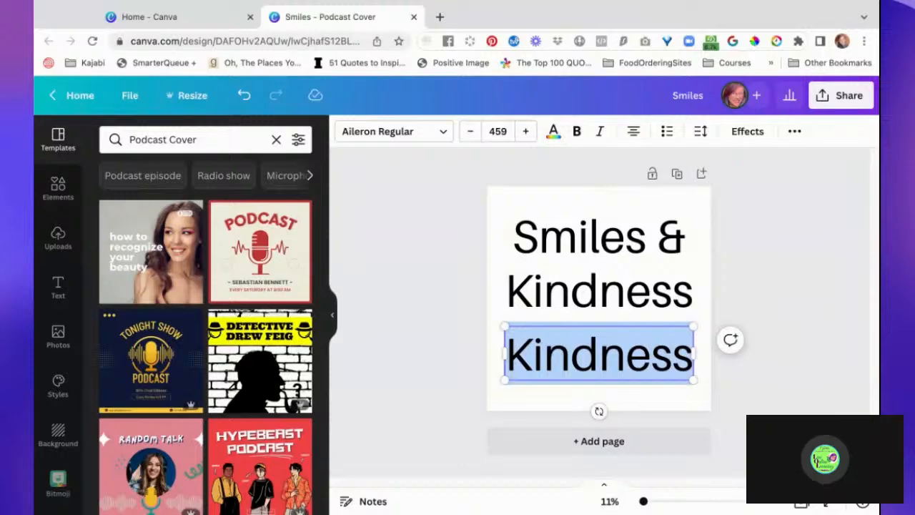
text(and)
key(BackSpace)
key(BackSpace)
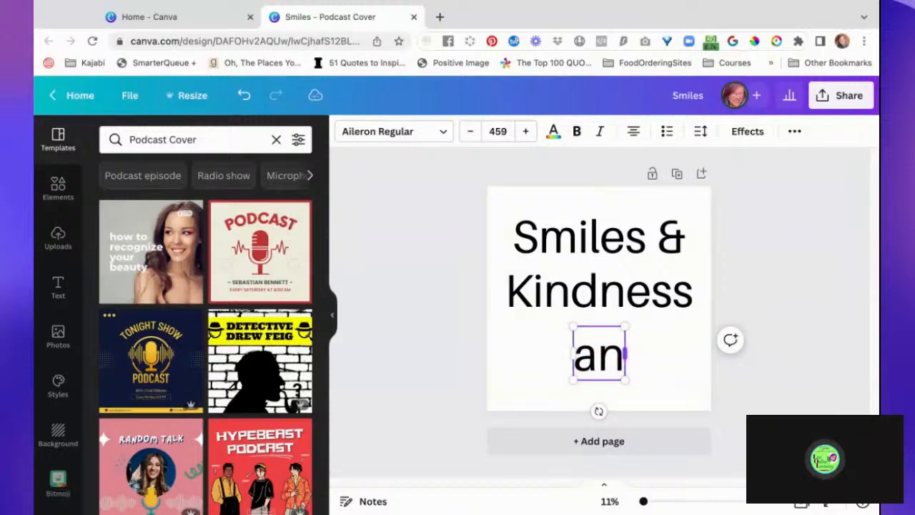
text(re)
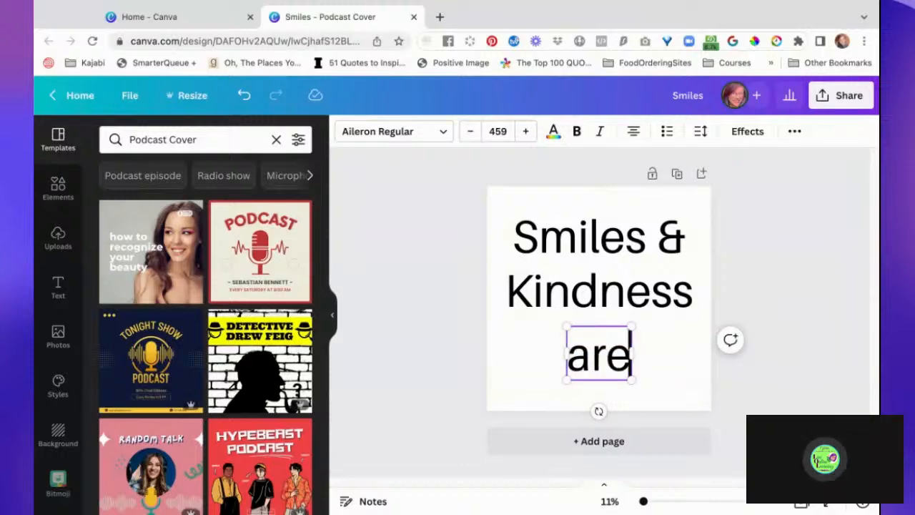
click(667, 384)
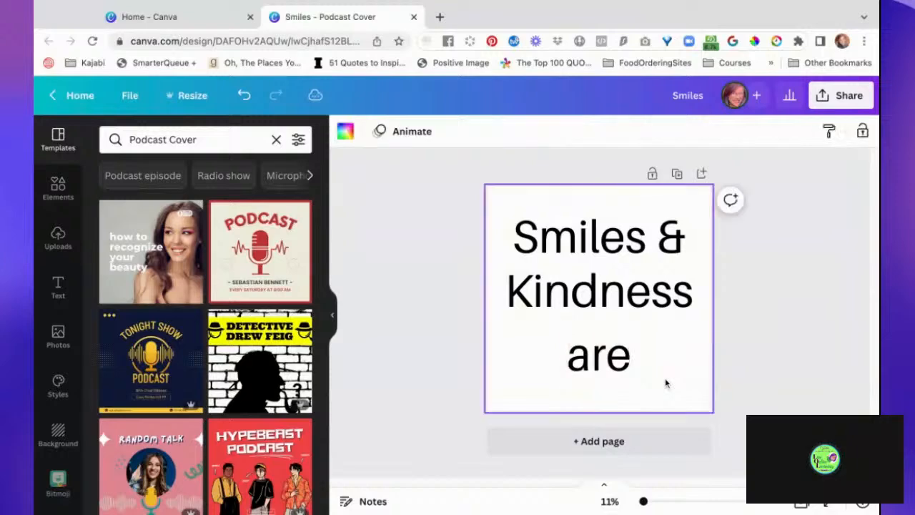
- Move the "are" text to the start of the third line, beneath the beginning of "Kindness"
drag(607, 367, 542, 362)
click(647, 374)
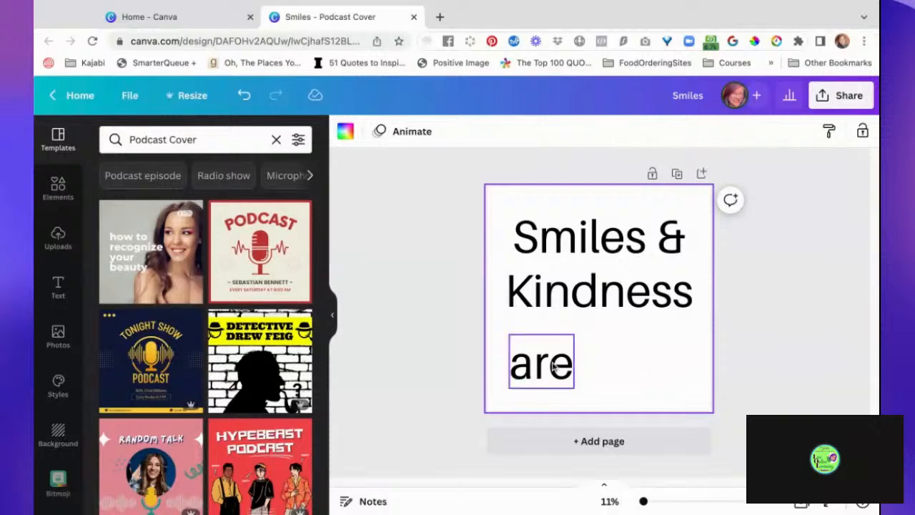
drag(554, 367, 679, 364)
mouse_move(541, 353)
mouse_down()
mouse_move(653, 360)
mouse_move(541, 351)
mouse_move(541, 366)
mouse_move(541, 298)
mouse_move(541, 361)
mouse_up()
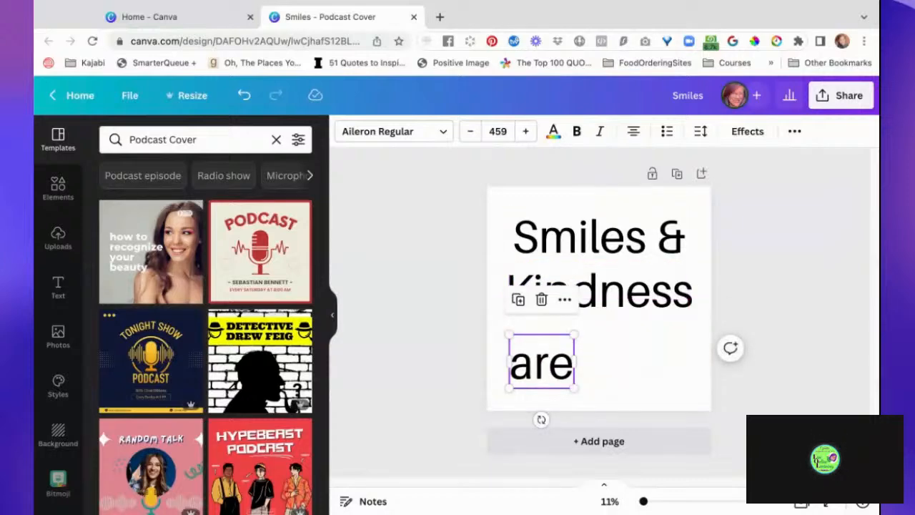
- Duplicate the "are" text beside itself on the third line and change the copy to "Free!"
drag(541, 362, 632, 361)
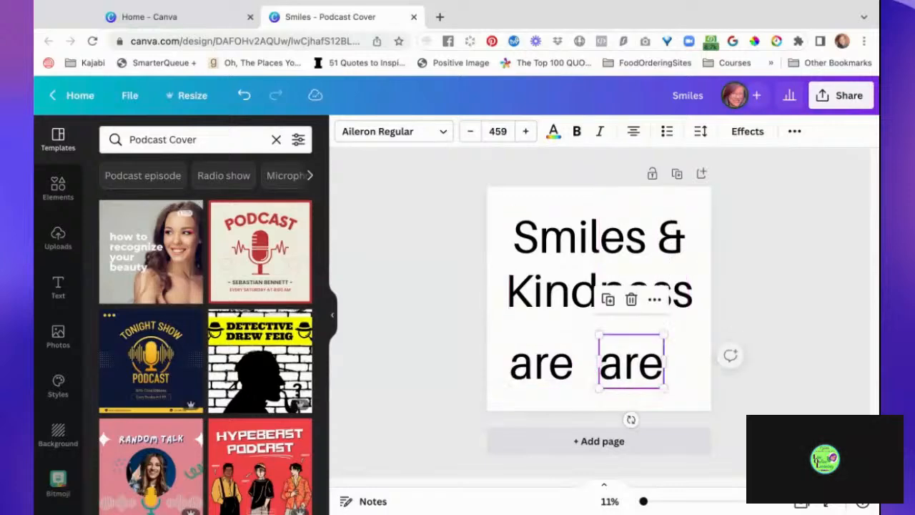
double_click(639, 361)
text(F)
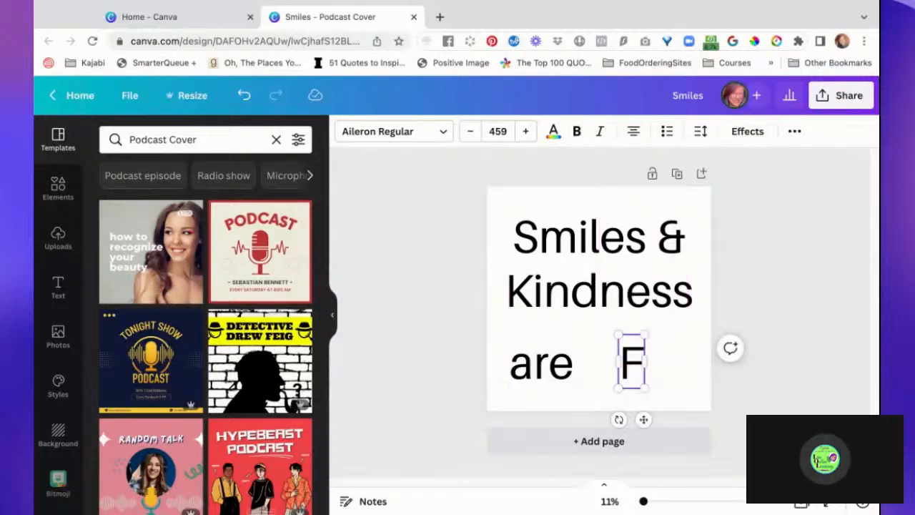
text(ree!)
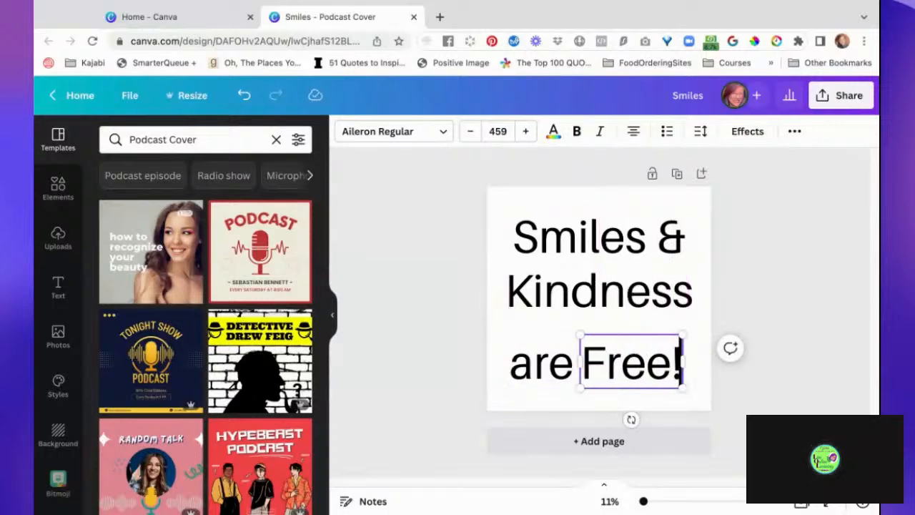
click(757, 402)
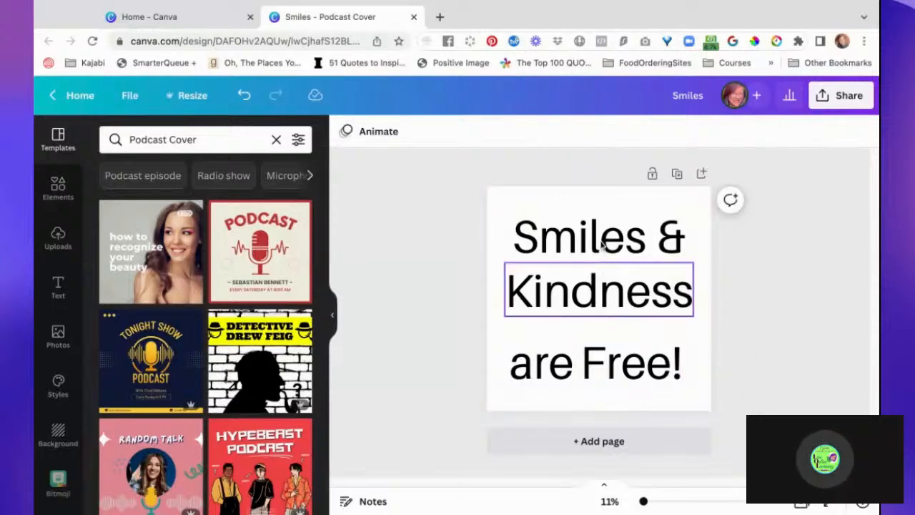
- Move "Kindness" slightly down to even out the line spacing and group "Smiles" with "&"
mouse_move(598, 303)
mouse_down()
mouse_move(597, 321)
mouse_move(598, 312)
mouse_up()
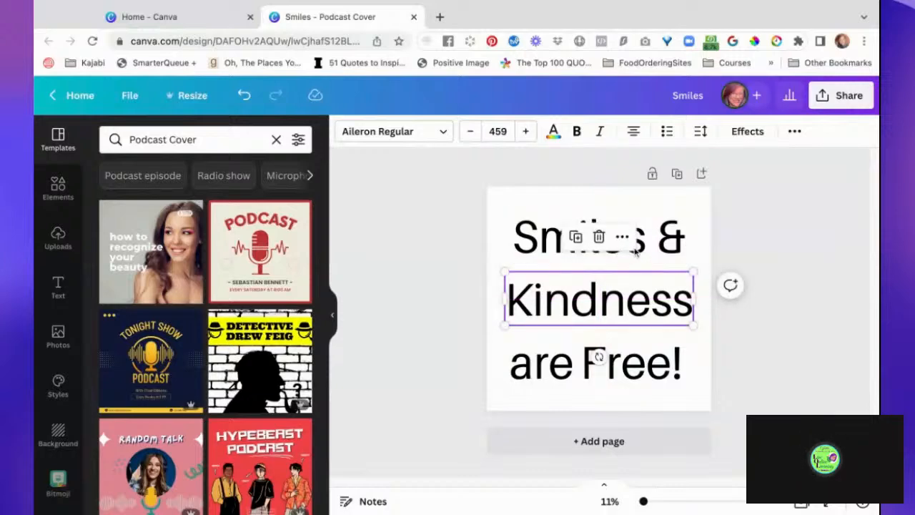
click(535, 248)
drag(662, 235, 688, 236)
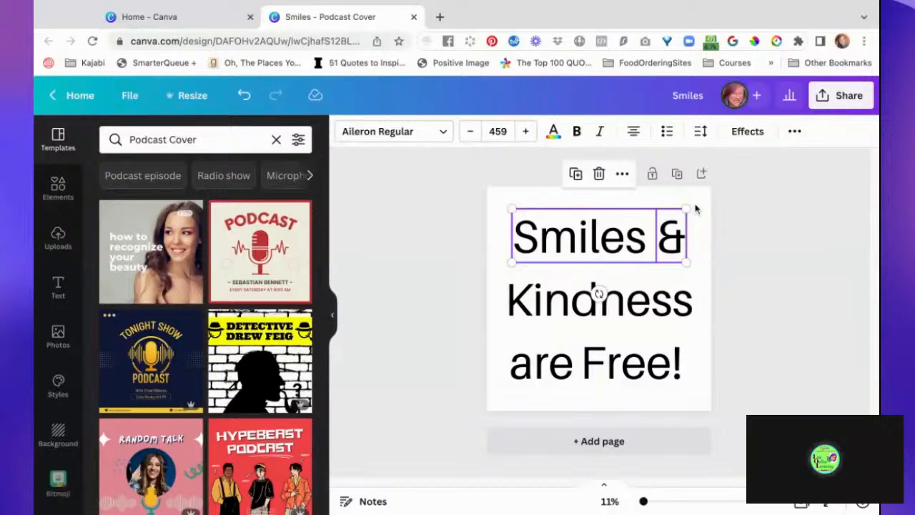
drag(652, 234, 649, 234)
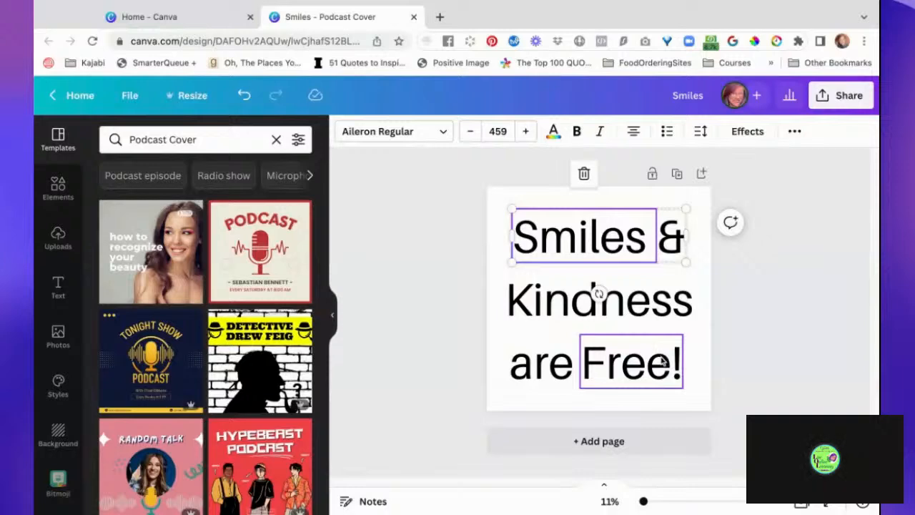
- Select "are" and "Free!" together and centre them horizontally beneath "Kindness"
click(663, 362)
shift+click(564, 365)
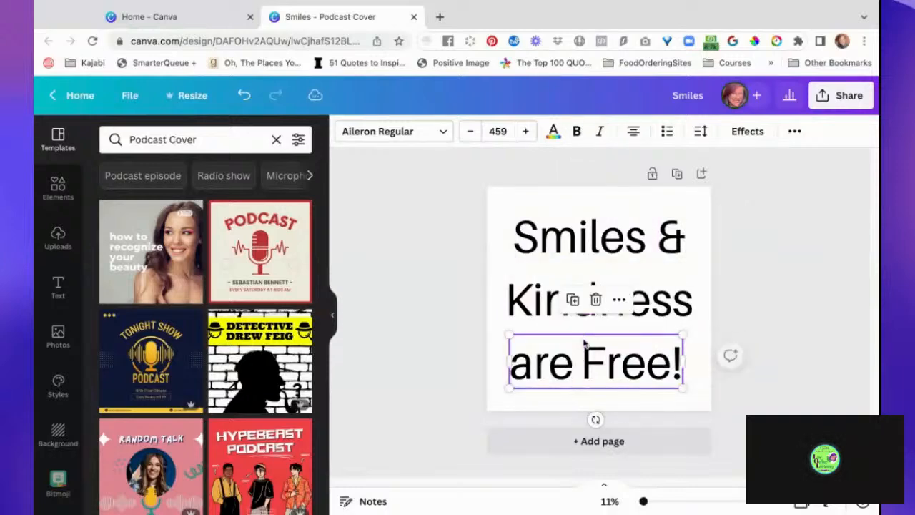
drag(588, 349, 609, 361)
click(769, 379)
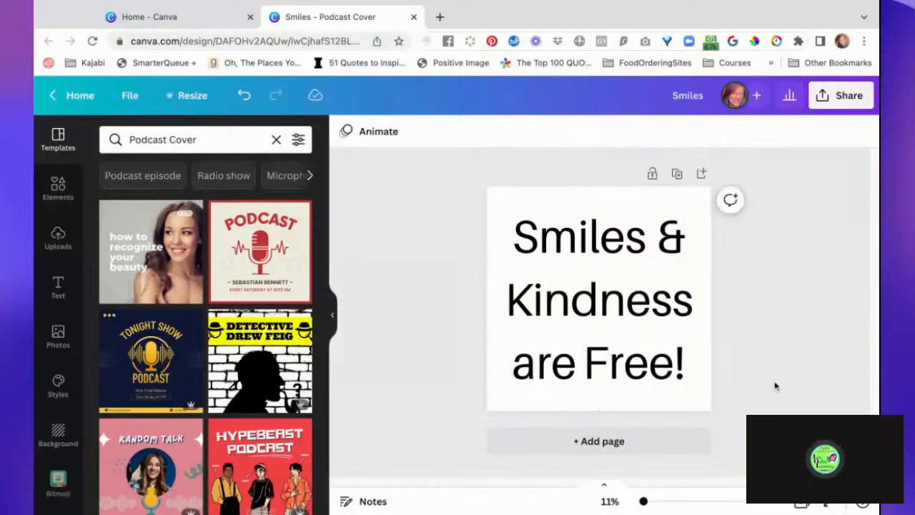
- Change the font of "Smiles" to Aprila
click(605, 243)
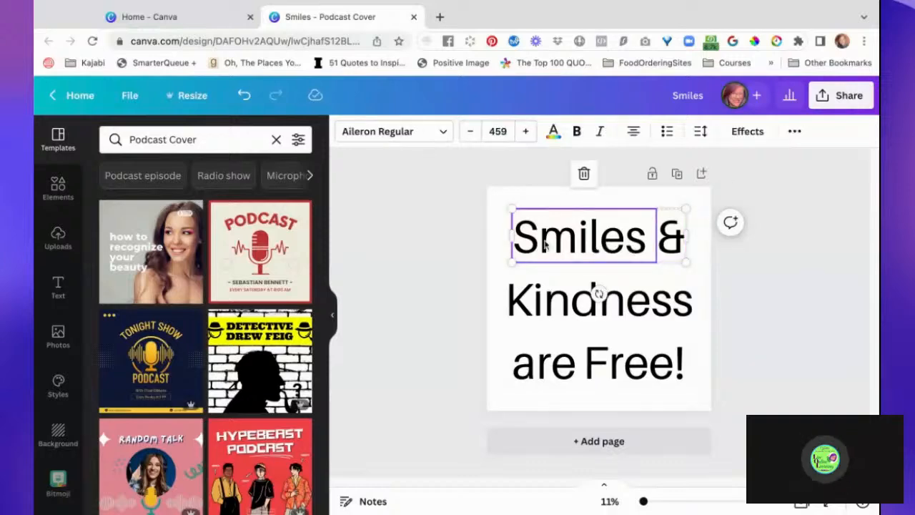
click(432, 132)
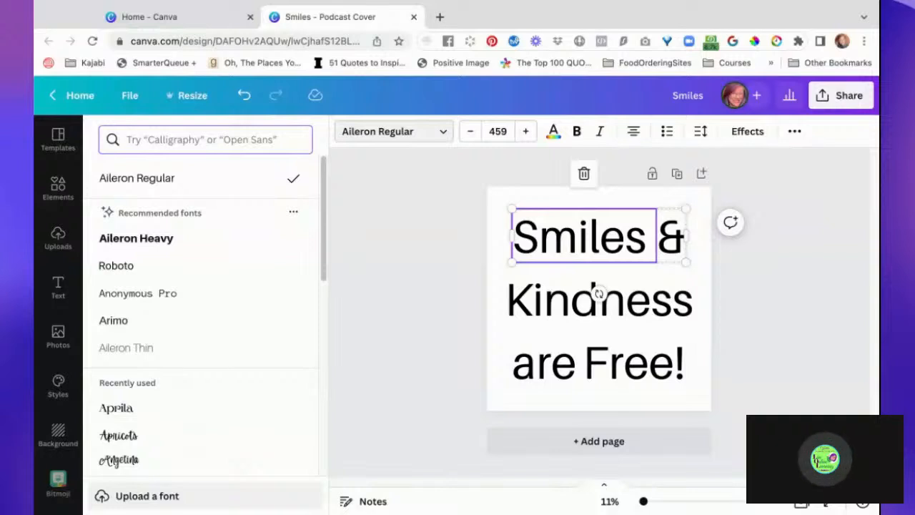
click(178, 419)
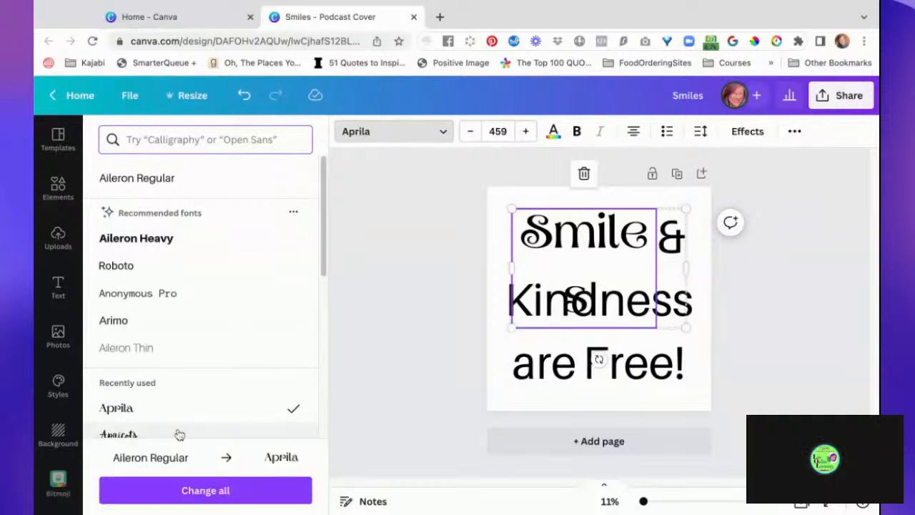
- Reduce the font size of "Smiles" to 430 so the word fits on one line
click(470, 134)
click(470, 134)
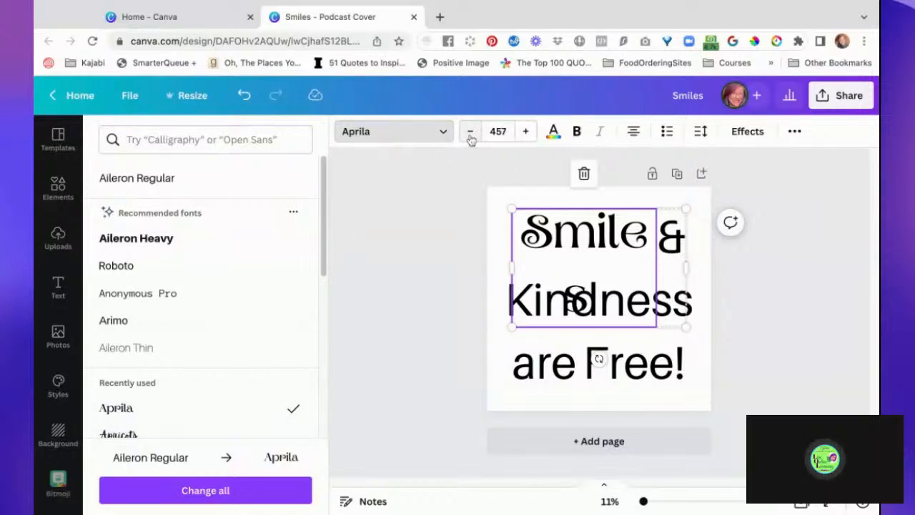
click(471, 134)
click(470, 134)
click(471, 135)
click(470, 131)
click(470, 130)
click(471, 131)
click(470, 131)
click(471, 131)
click(470, 130)
click(471, 130)
click(470, 131)
click(470, 131)
click(471, 131)
click(470, 131)
click(471, 131)
click(471, 131)
click(471, 131)
click(471, 130)
click(471, 131)
click(470, 131)
click(471, 131)
click(471, 131)
click(471, 130)
click(470, 131)
click(470, 131)
click(471, 131)
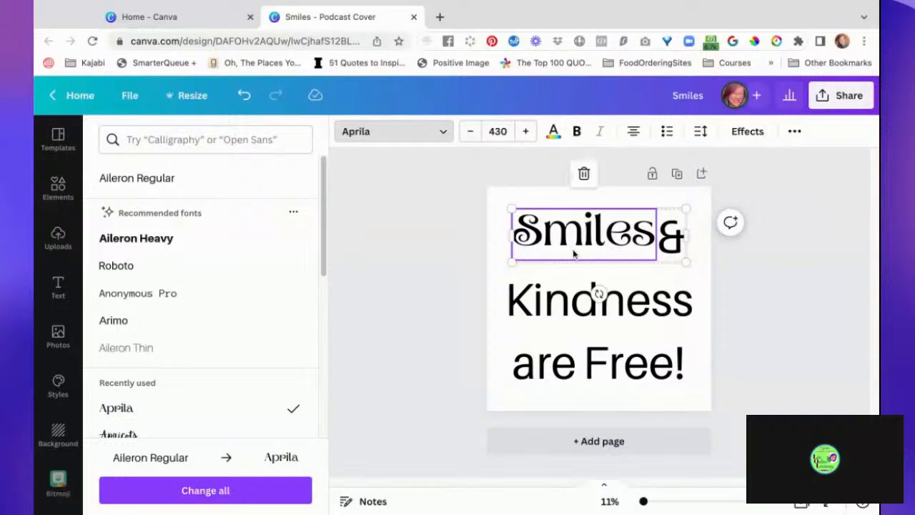
- Change the font of the "&" beside "Smiles" to Aprila
double_click(673, 239)
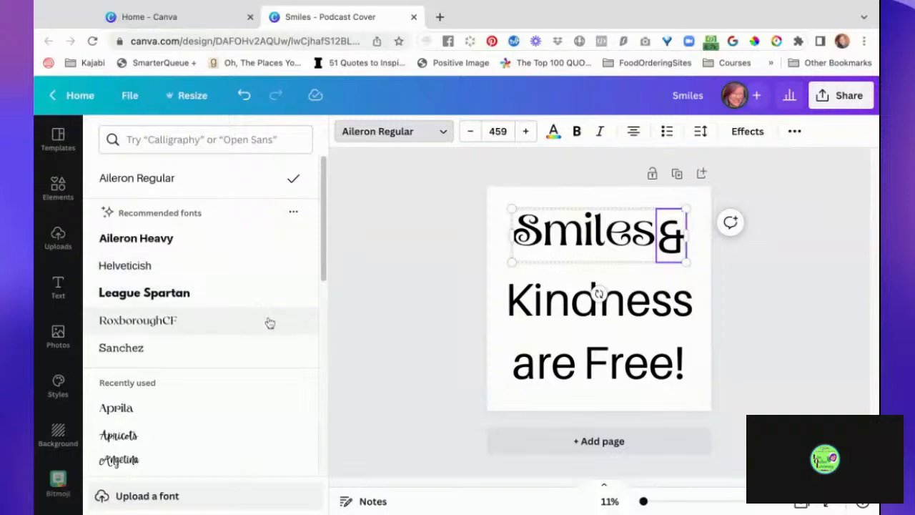
click(250, 407)
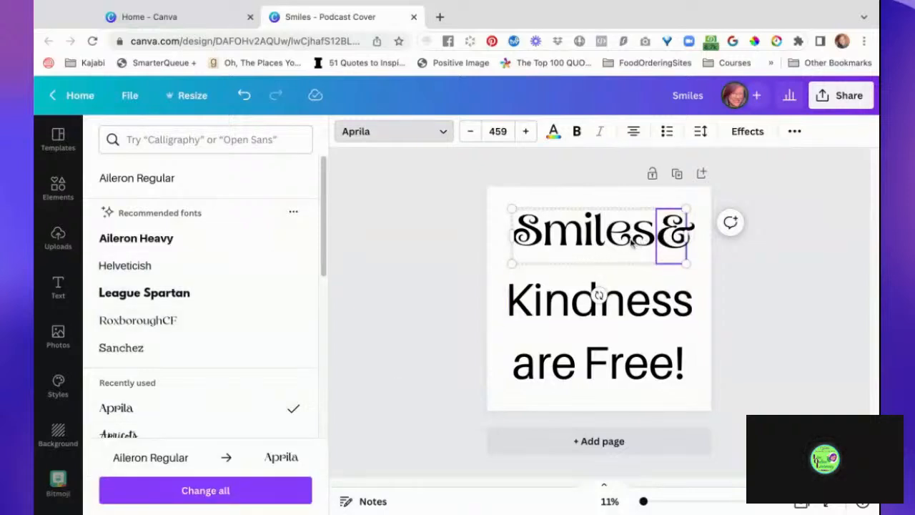
click(440, 271)
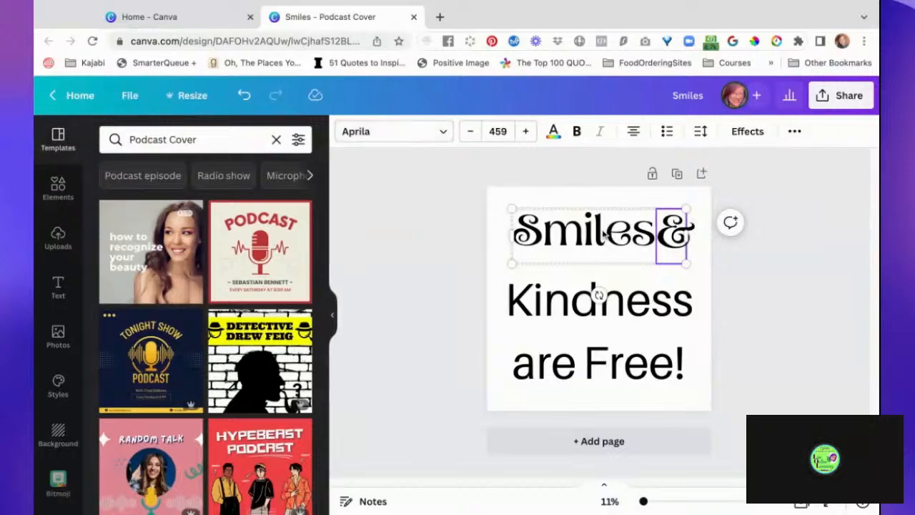
click(439, 274)
click(587, 238)
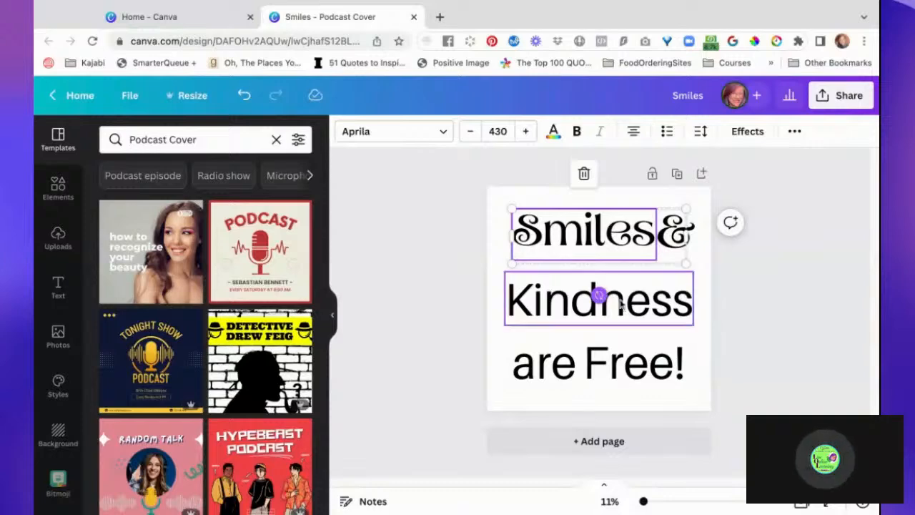
click(769, 272)
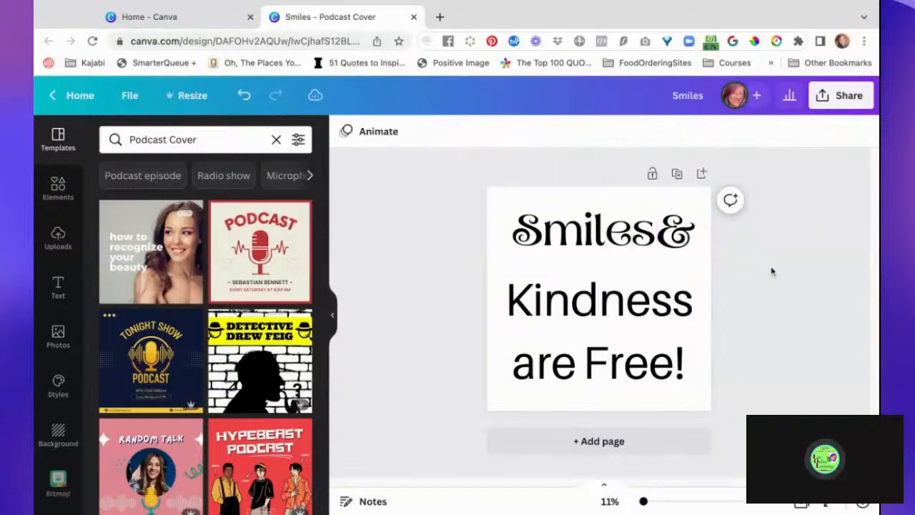
- Set "Kindness" in Aprila at font size 421 and move it up, centred just beneath "Smiles &"
click(631, 314)
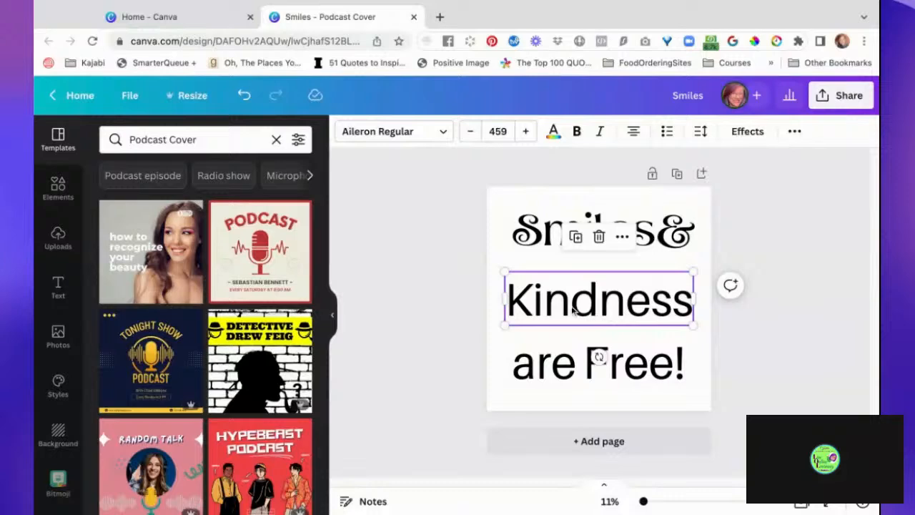
click(441, 135)
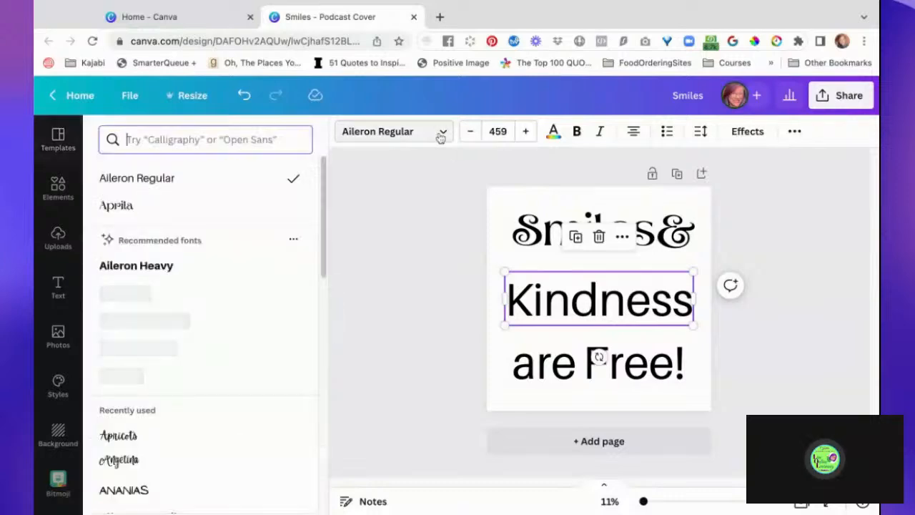
click(214, 206)
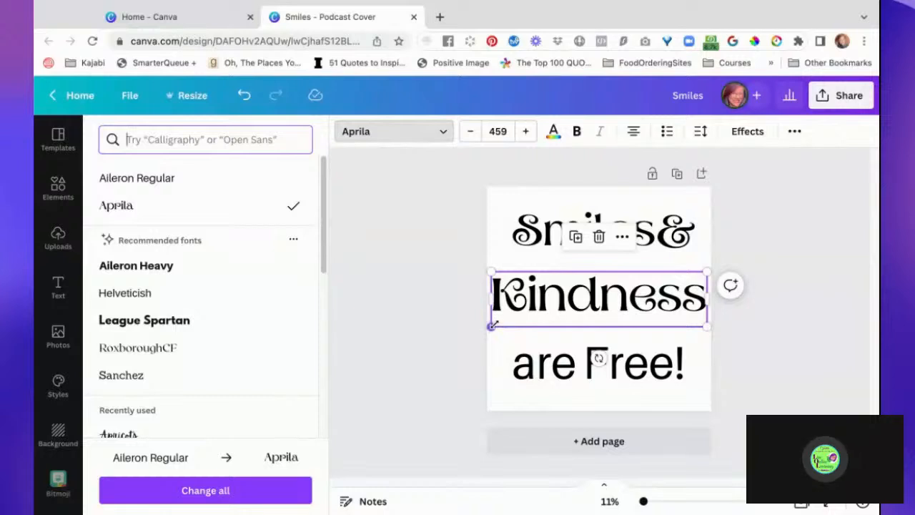
drag(492, 322, 495, 323)
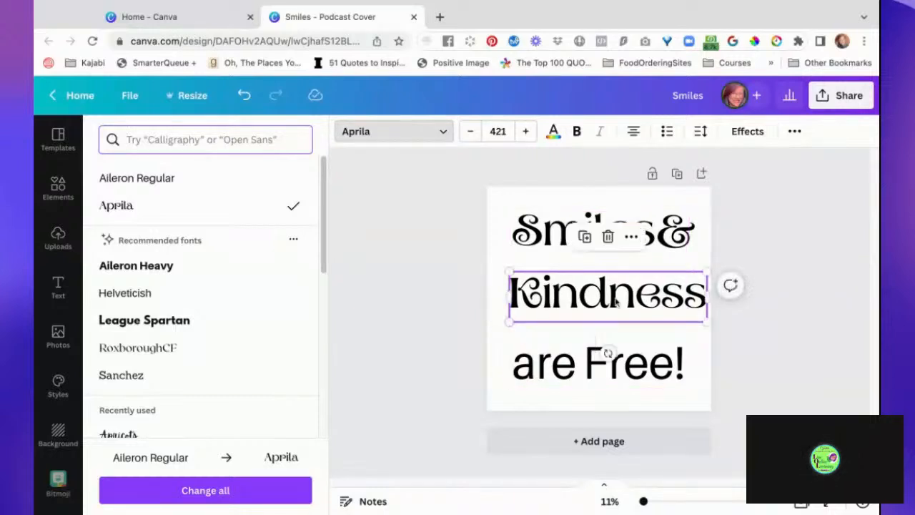
drag(628, 318, 619, 302)
- Ungroup "Smiles" and "&" into separate text elements
click(661, 221)
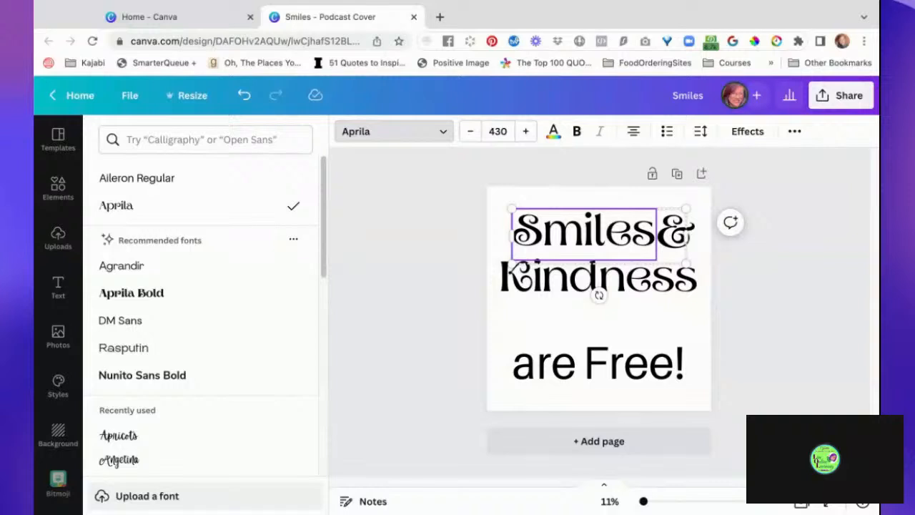
click(794, 134)
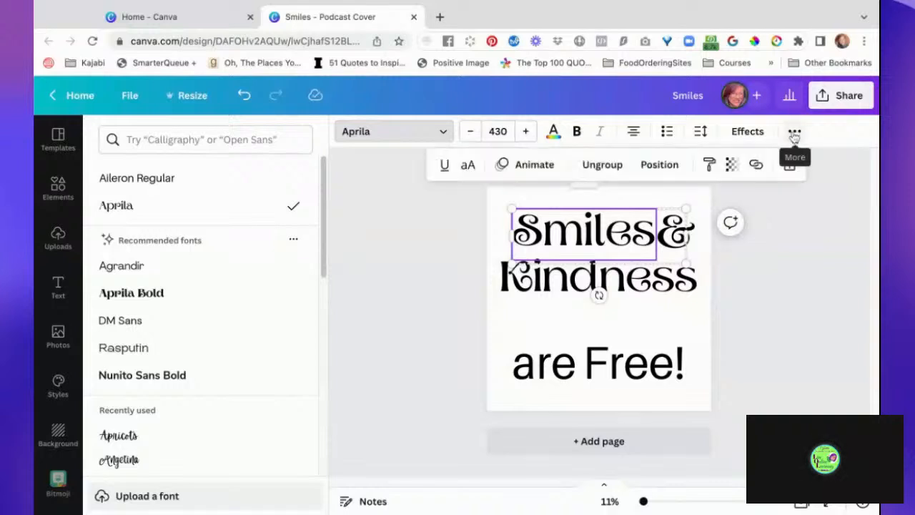
click(605, 166)
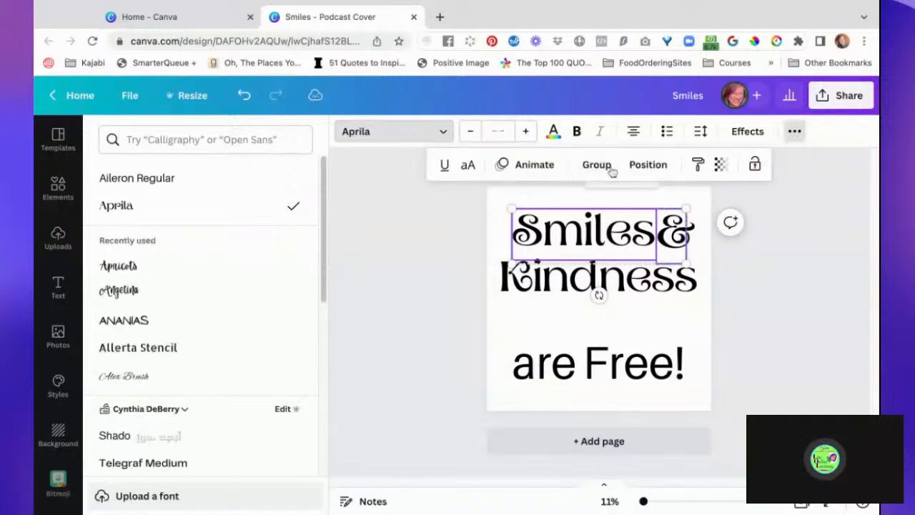
click(778, 290)
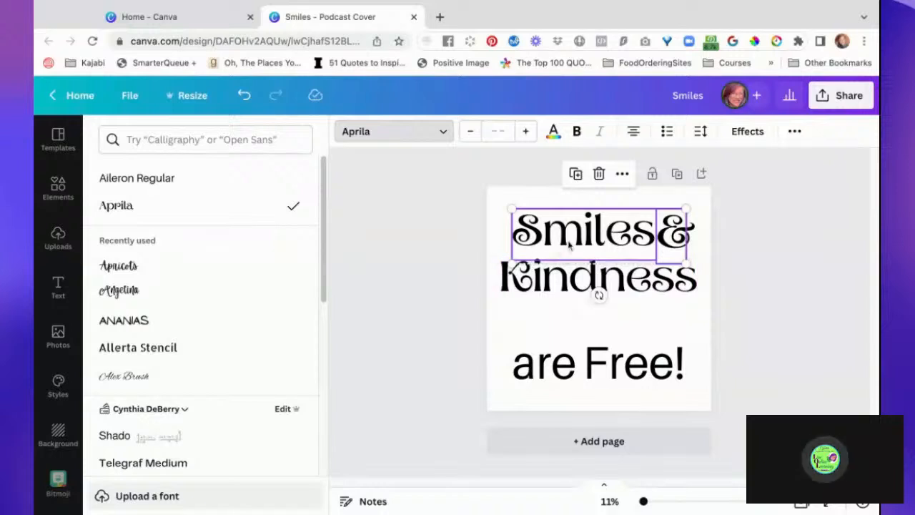
click(478, 256)
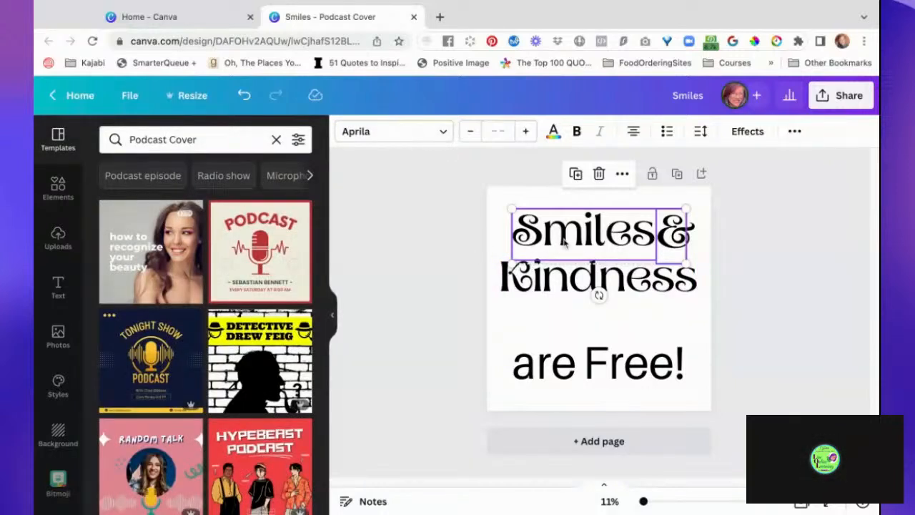
click(740, 255)
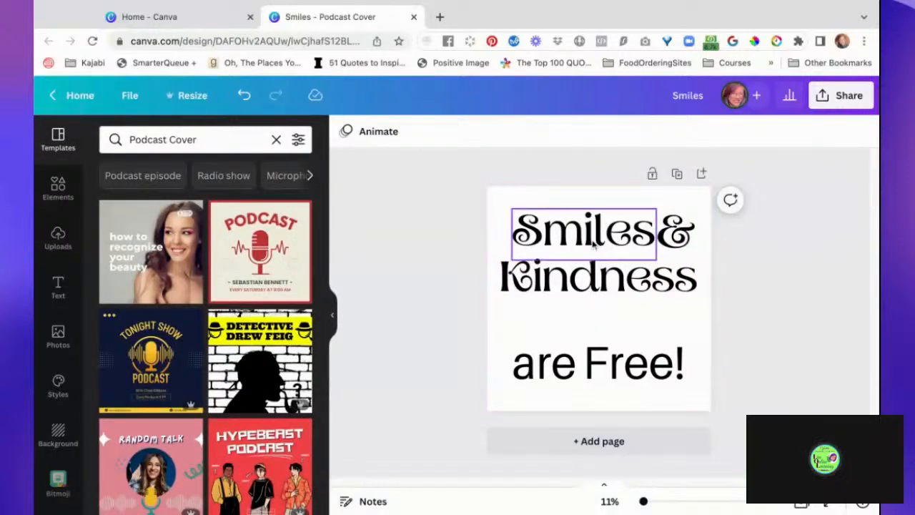
- Move "Smiles" slightly left to open a gap before the "&"
click(617, 245)
drag(617, 245, 599, 244)
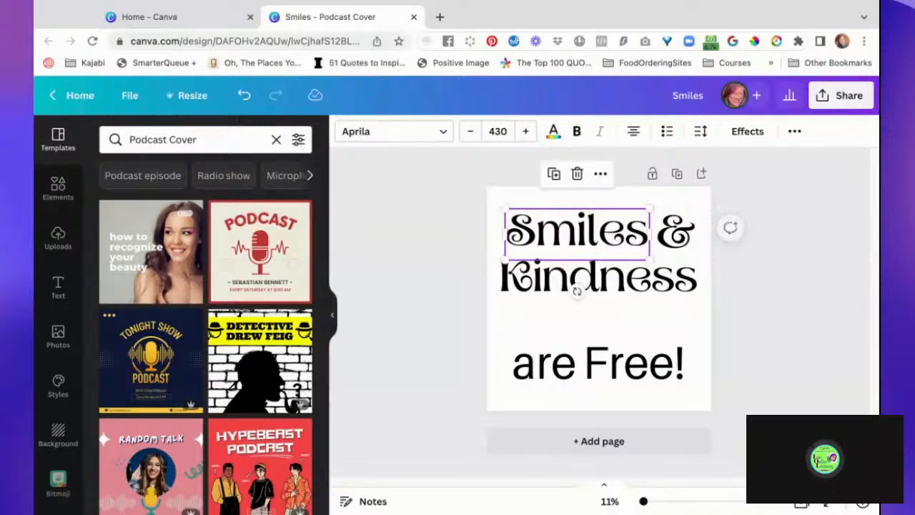
click(766, 320)
- Rotate the "&" slightly counter-clockwise
click(688, 243)
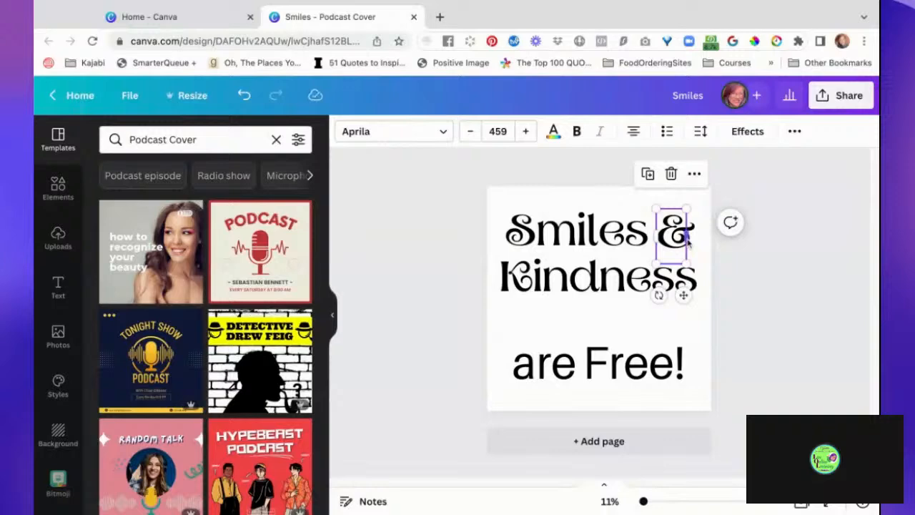
drag(658, 295, 690, 317)
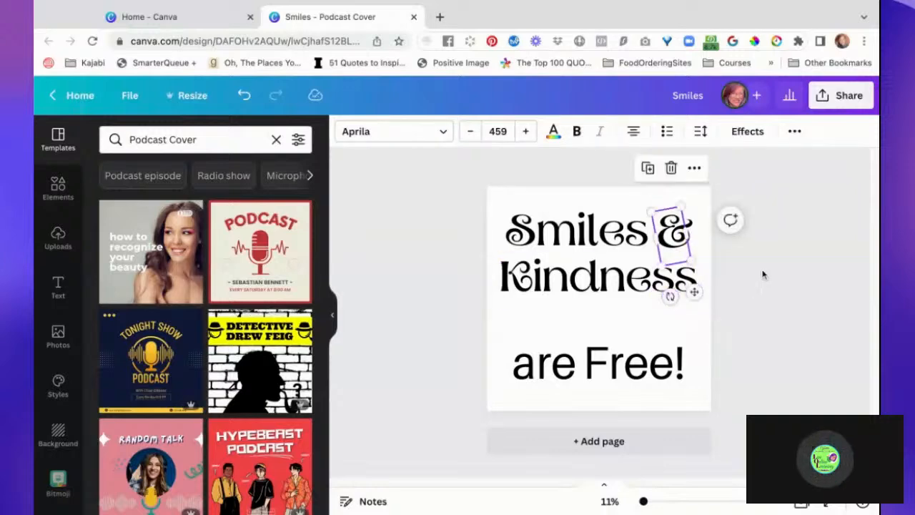
click(759, 276)
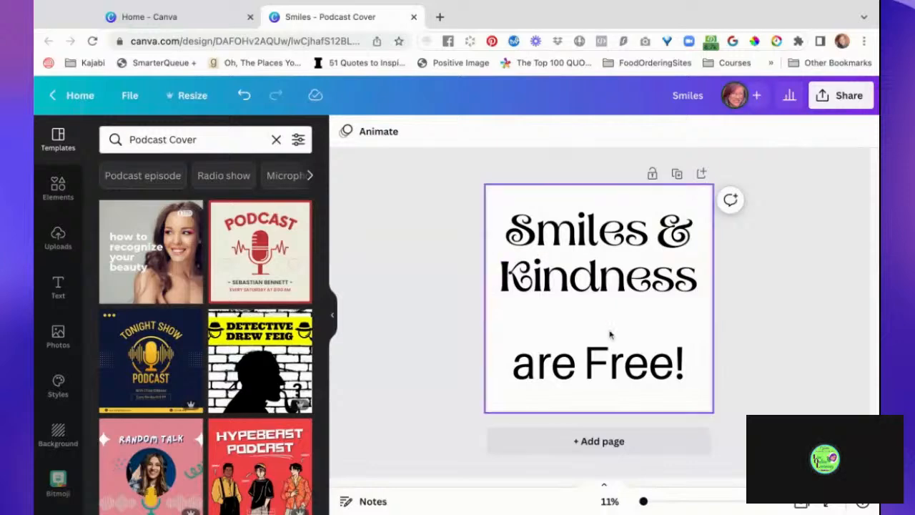
- Ungroup "are" and "Free!" into separate text elements
click(592, 364)
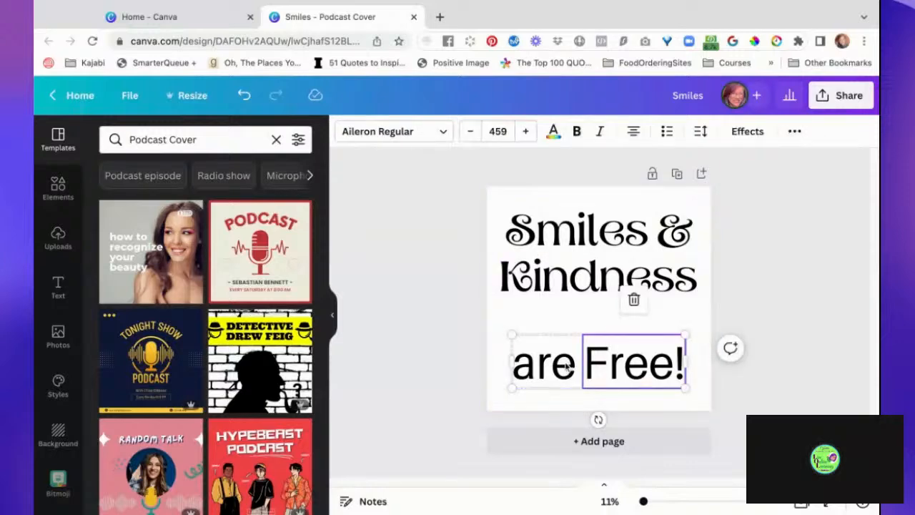
click(566, 366)
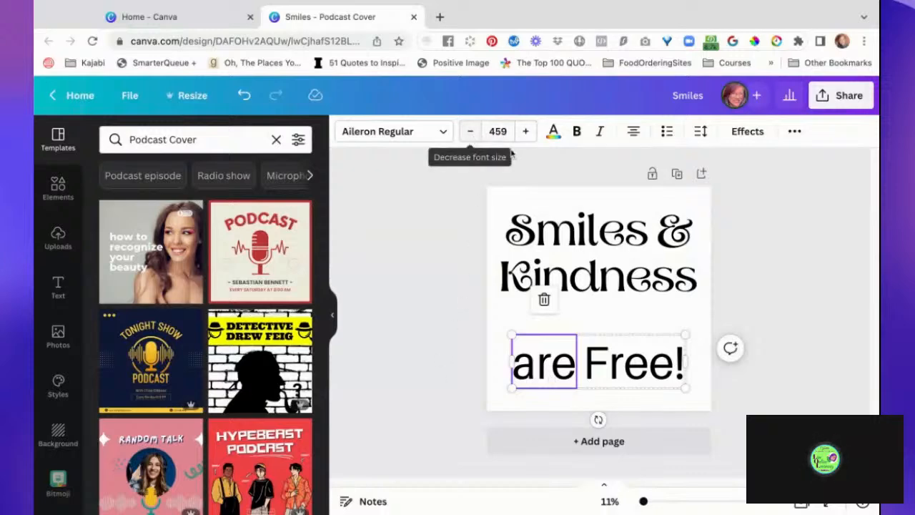
click(795, 134)
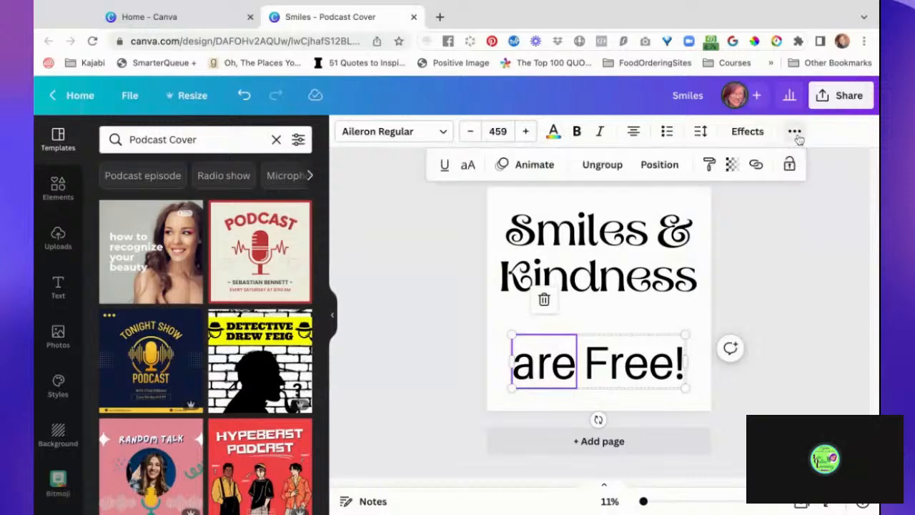
click(615, 166)
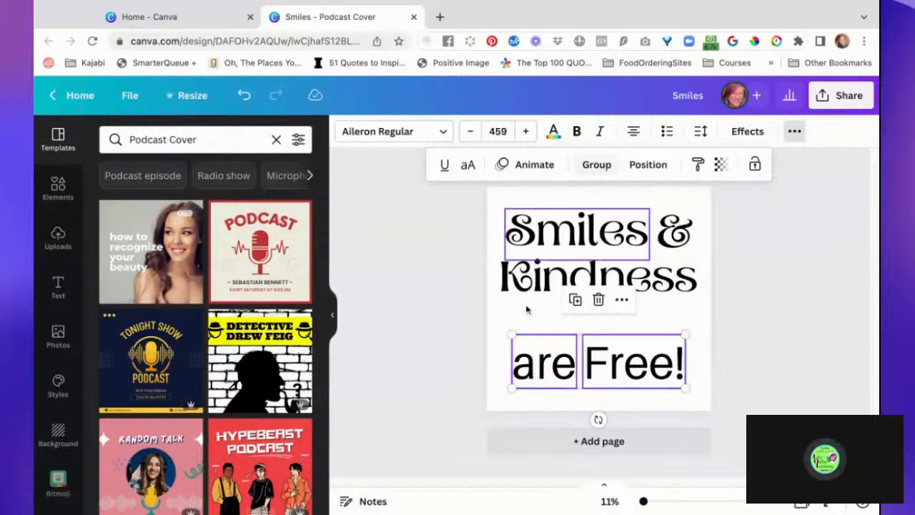
click(465, 354)
- Shrink "are" to font size 337 and place it, tilted counter-clockwise, centred just beneath "Kindness"
click(524, 366)
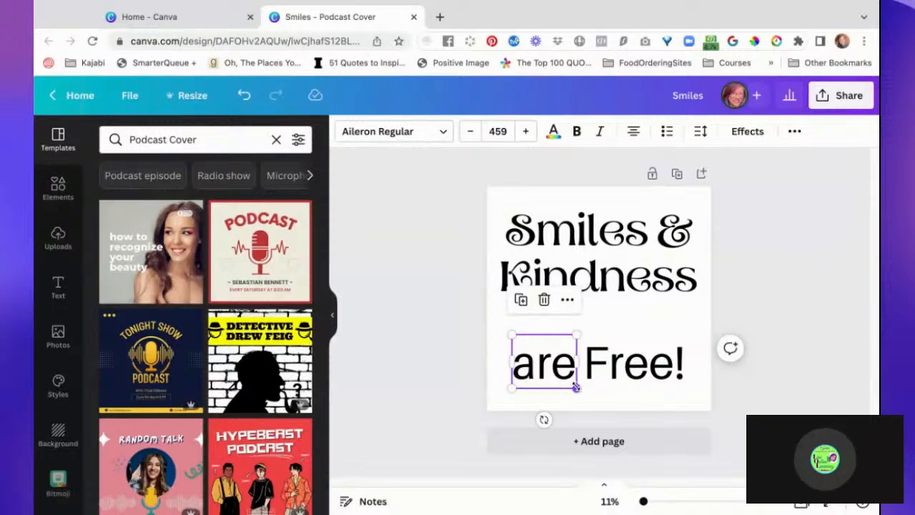
drag(576, 386, 560, 373)
drag(523, 406, 572, 438)
drag(537, 363, 599, 324)
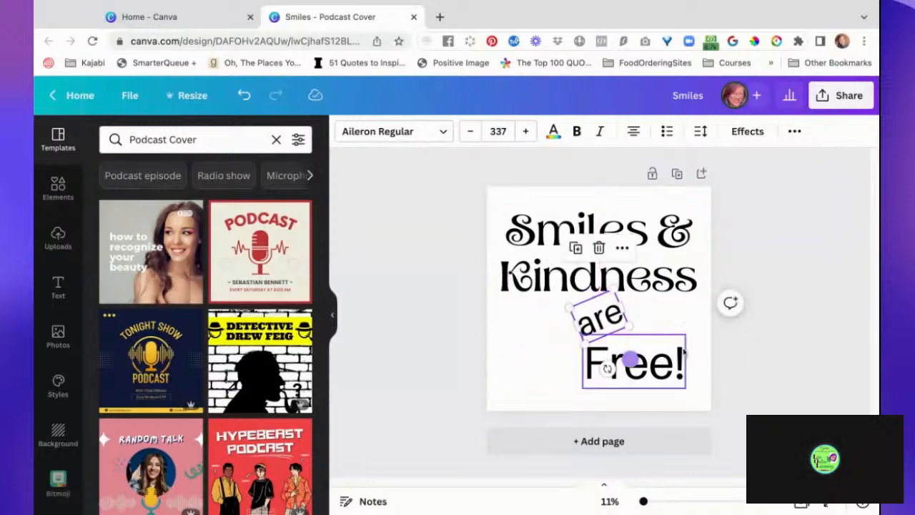
click(772, 356)
- Duplicate "Free!" on the last line, with the original towards the right and the copy overlapping it on the left
drag(653, 370, 592, 369)
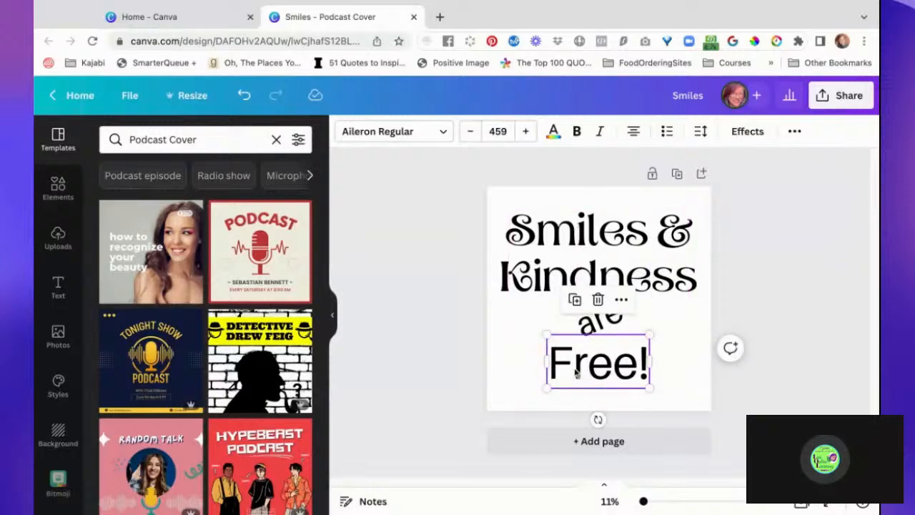
click(576, 369)
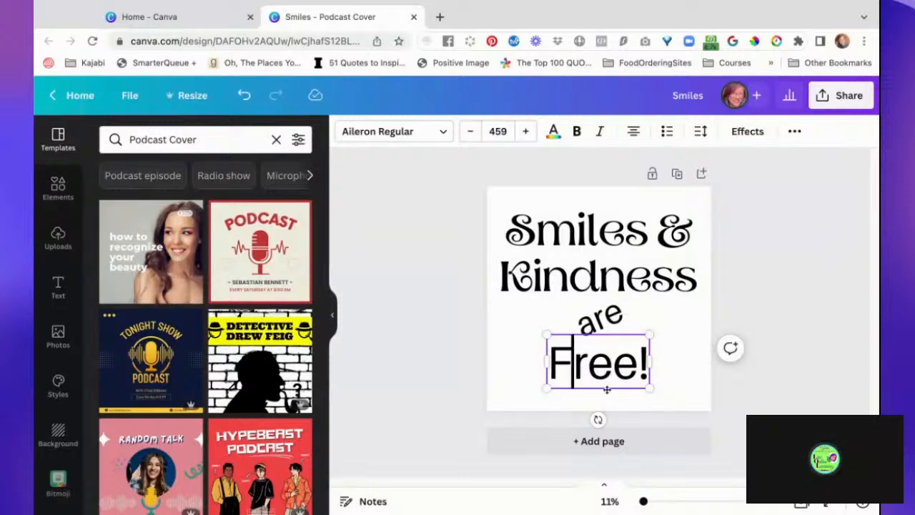
drag(607, 390, 638, 390)
drag(561, 369, 523, 368)
- Trim the left copy of "Free!" to the single letter "F" and narrow its text box around the letter
click(543, 363)
double_click(543, 363)
click(543, 363)
drag(536, 363, 576, 363)
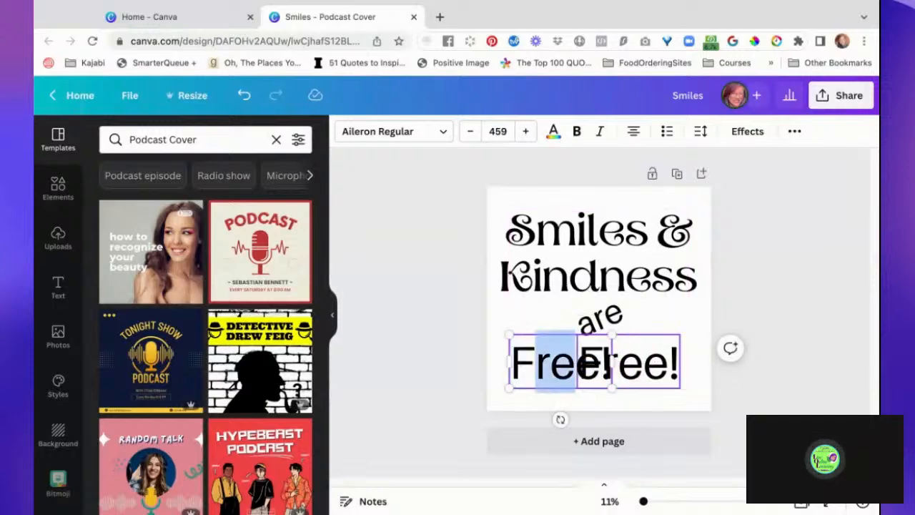
key(BackSpace)
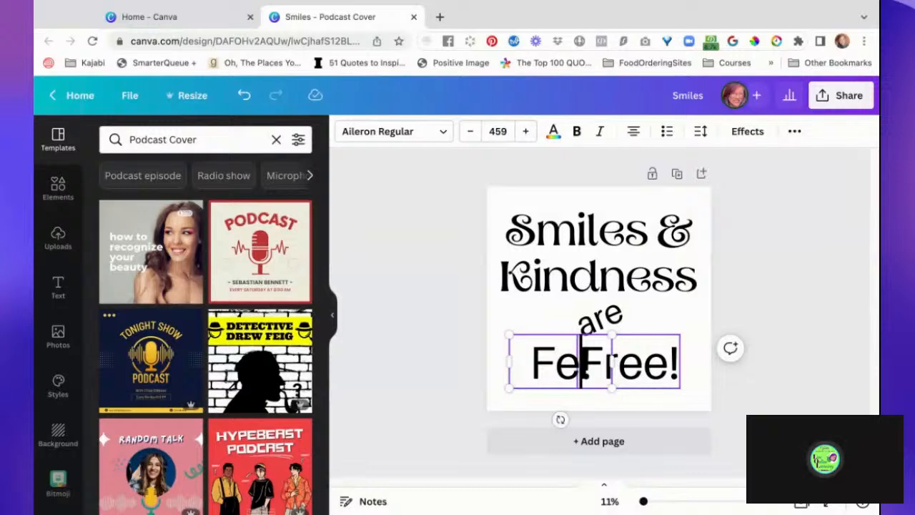
drag(612, 361, 550, 361)
key(Delete)
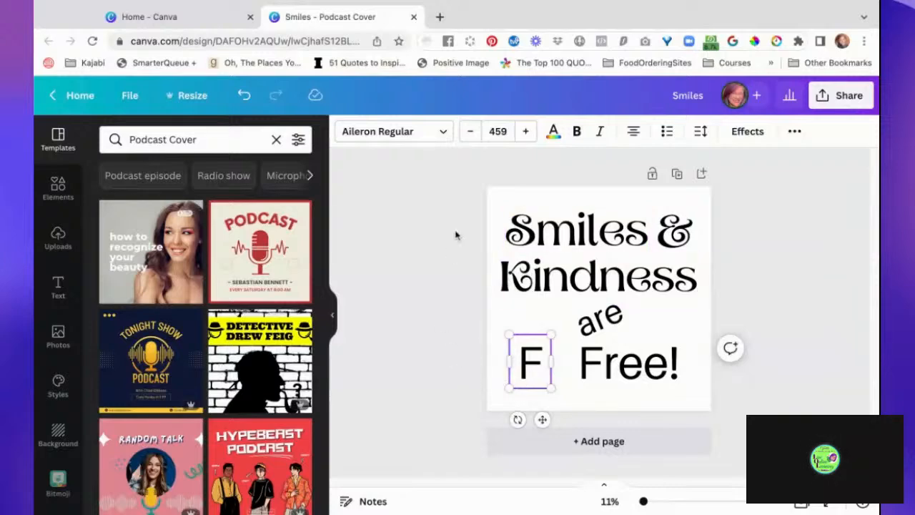
- Set the single letter "F" in Aprila and enlarge it to fill the lower-left part of the page, its box about 1,314 by 1,736
click(700, 132)
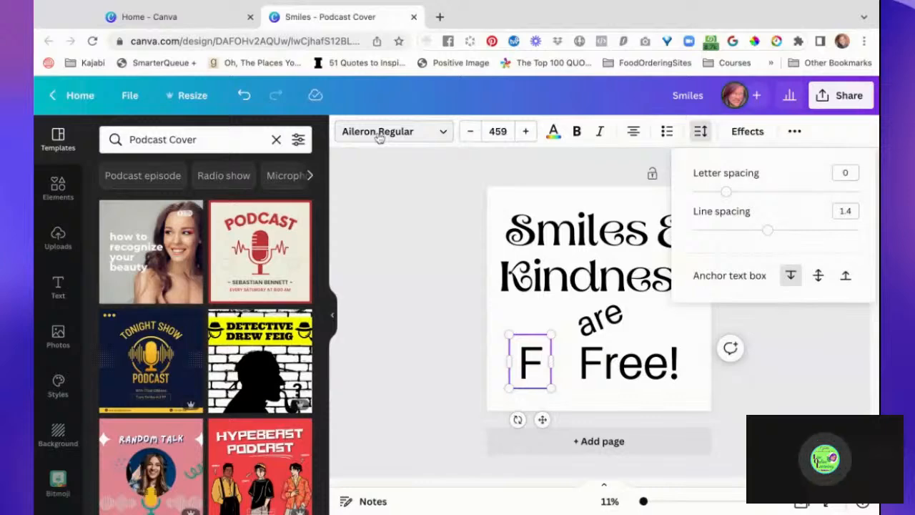
click(379, 132)
click(194, 207)
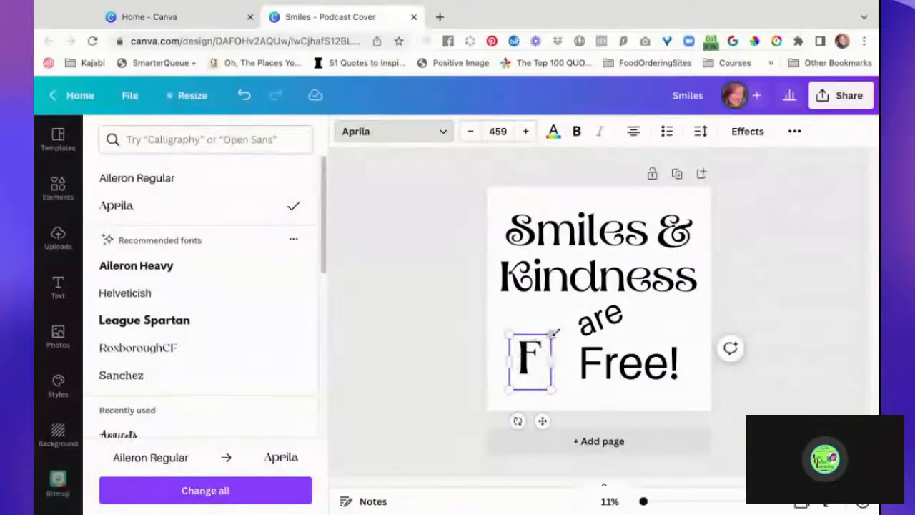
drag(550, 334, 578, 300)
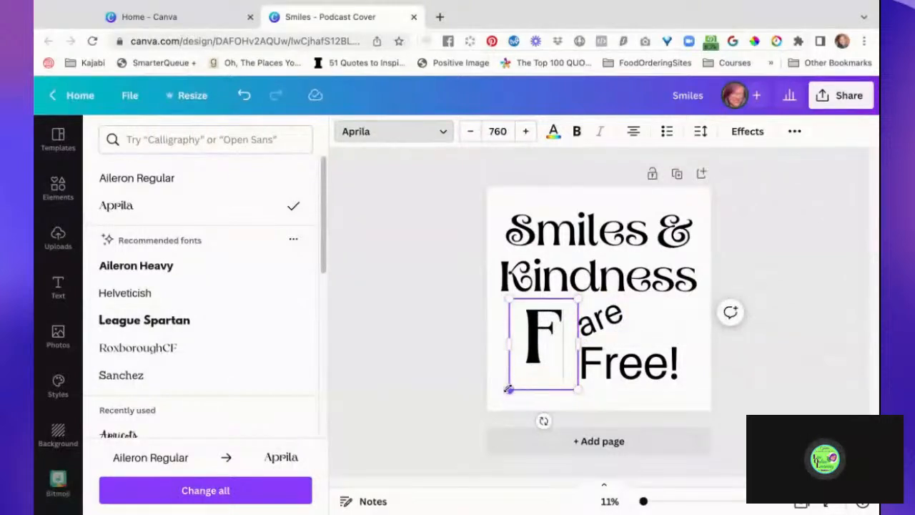
drag(507, 389, 479, 428)
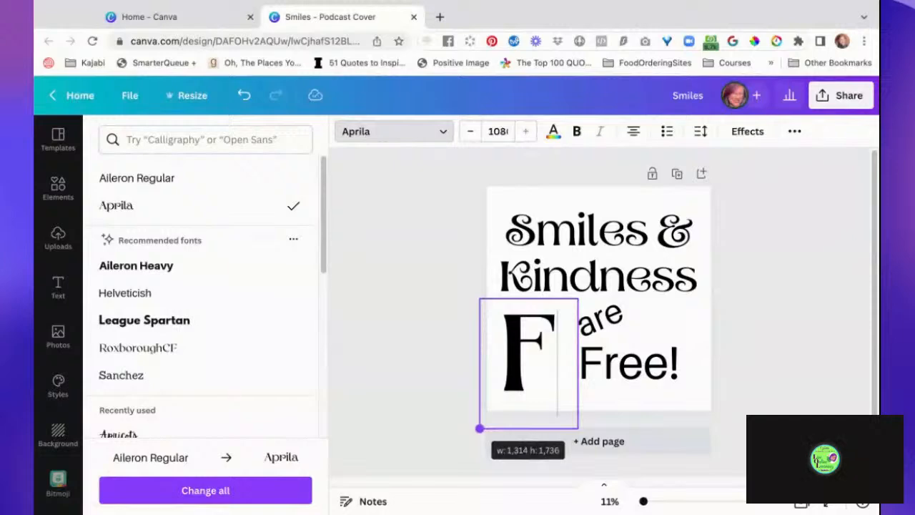
- Delete the "F" from the "Free!" text to leave "ree!" and move it close to the large "F"
click(609, 372)
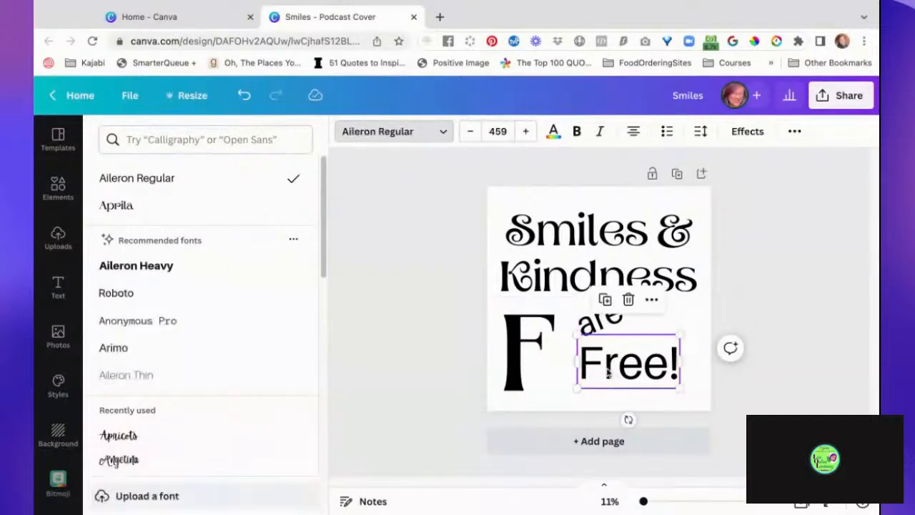
click(607, 373)
key(BackSpace)
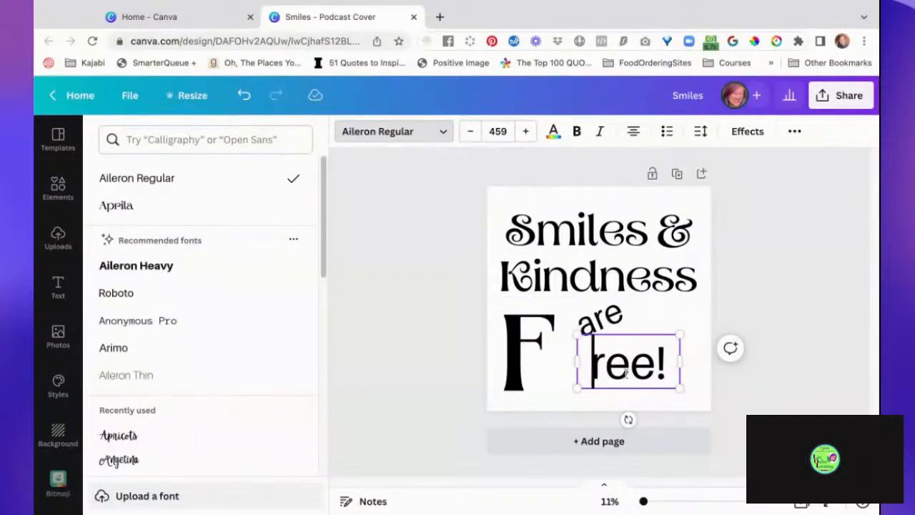
click(744, 396)
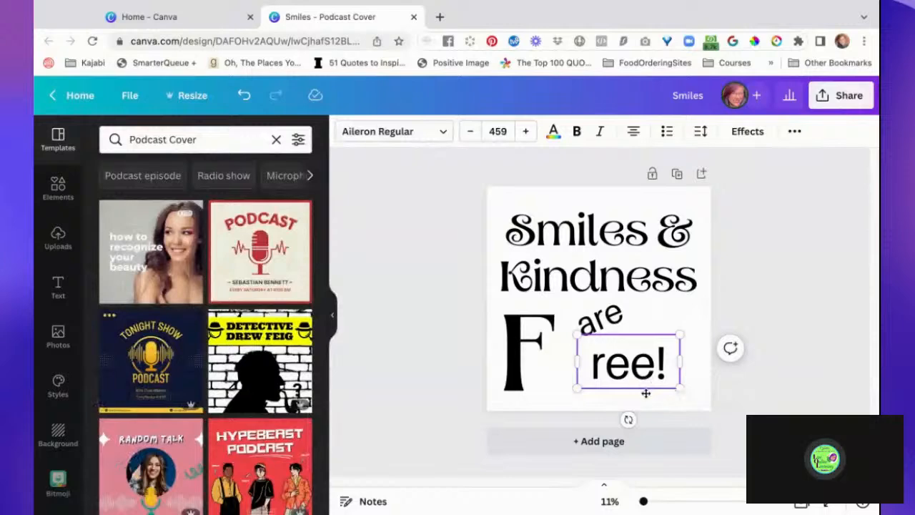
drag(646, 390, 635, 367)
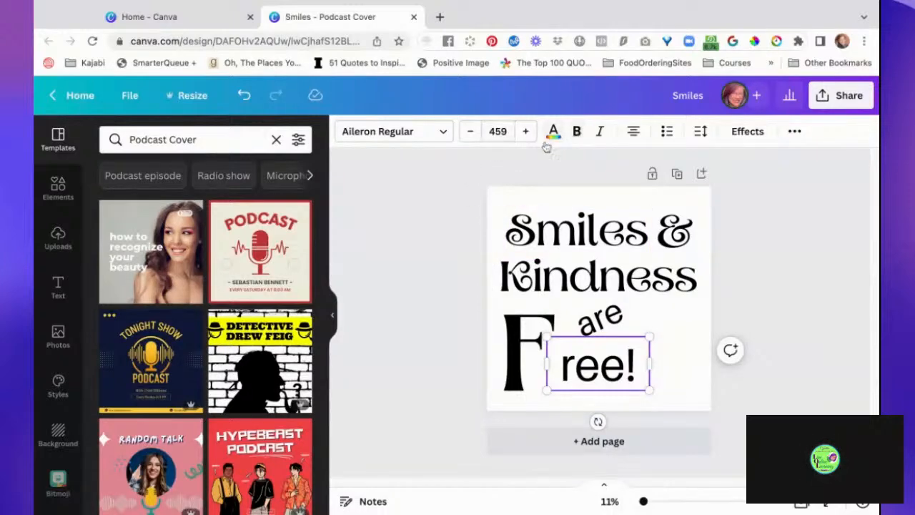
- Set "ree!" in Aprila and enlarge it to font size 620
click(386, 133)
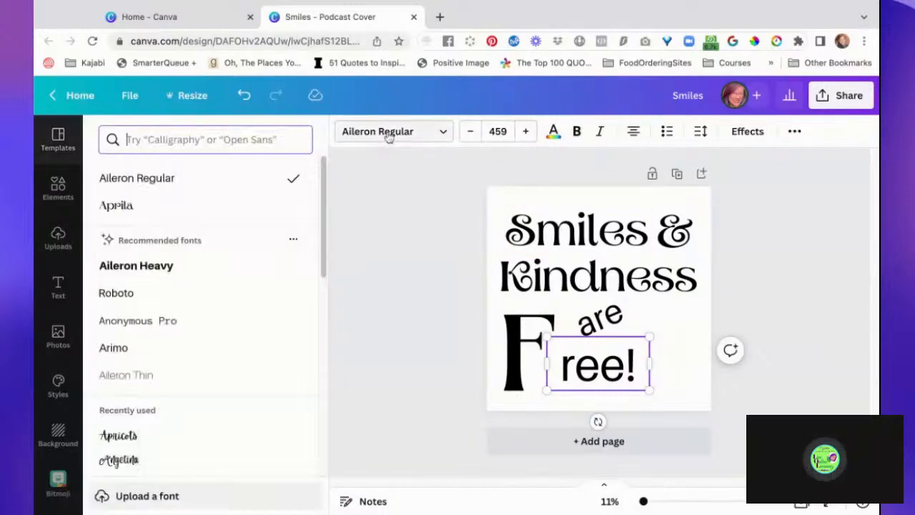
click(189, 207)
drag(651, 397, 722, 411)
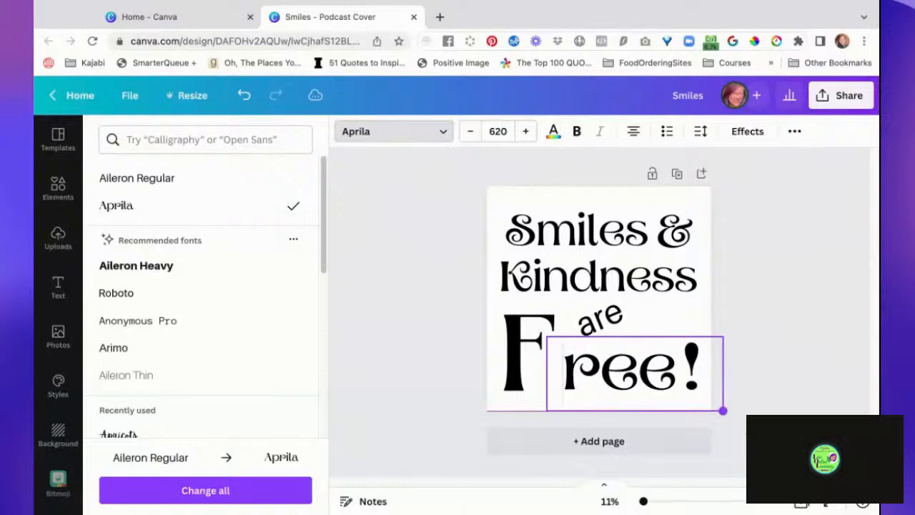
click(766, 407)
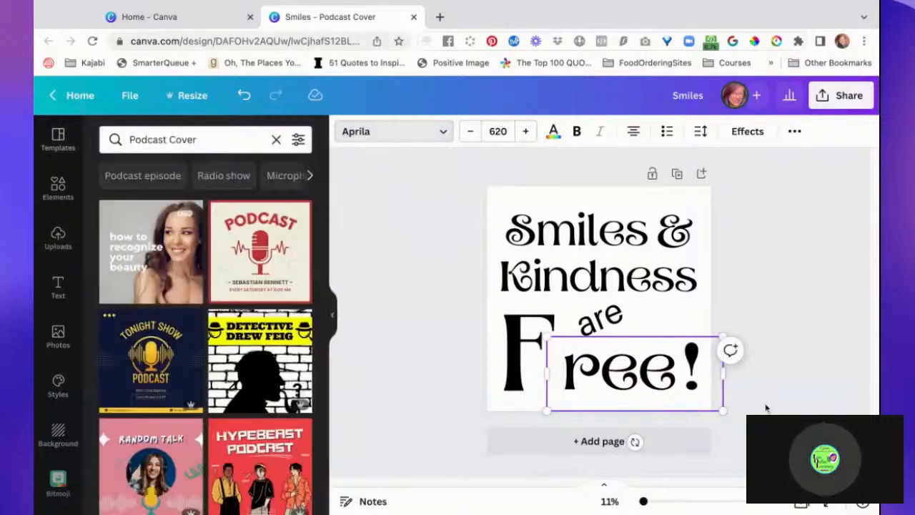
- Enlarge the "F" to font size 1164 and move "ree!" left so it tucks under the letter's arm
click(442, 348)
click(521, 334)
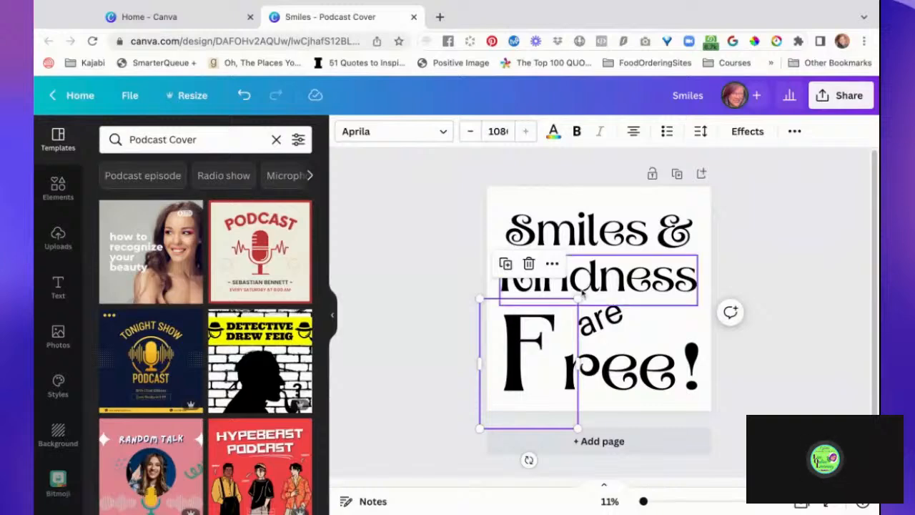
mouse_move(578, 299)
mouse_down()
mouse_move(593, 276)
mouse_move(586, 289)
mouse_up()
click(642, 377)
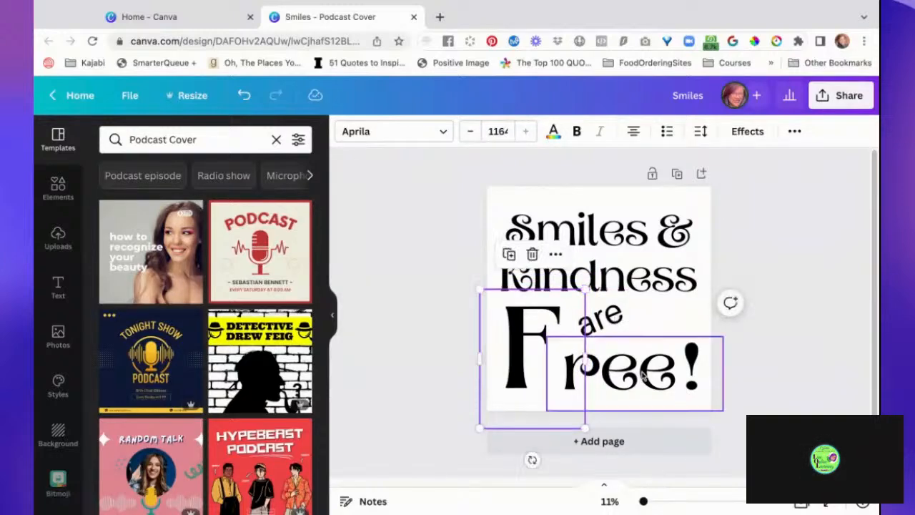
drag(642, 379, 627, 379)
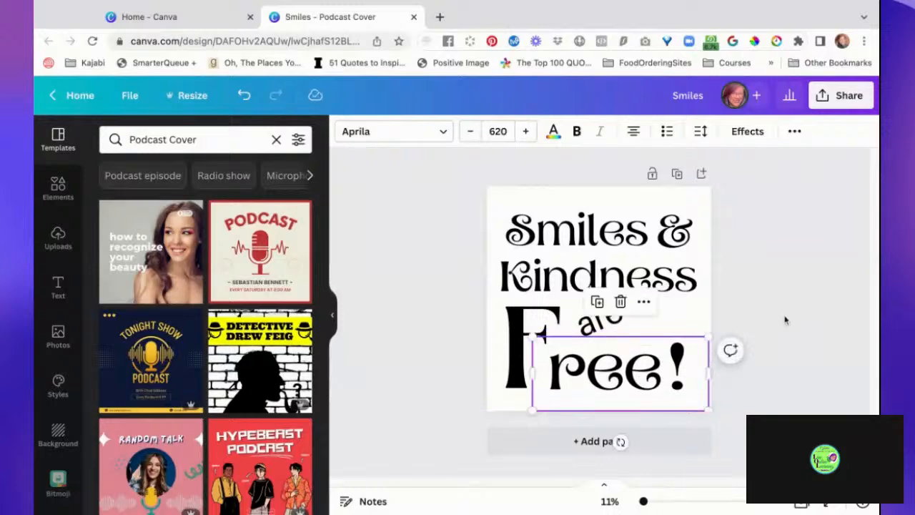
click(797, 337)
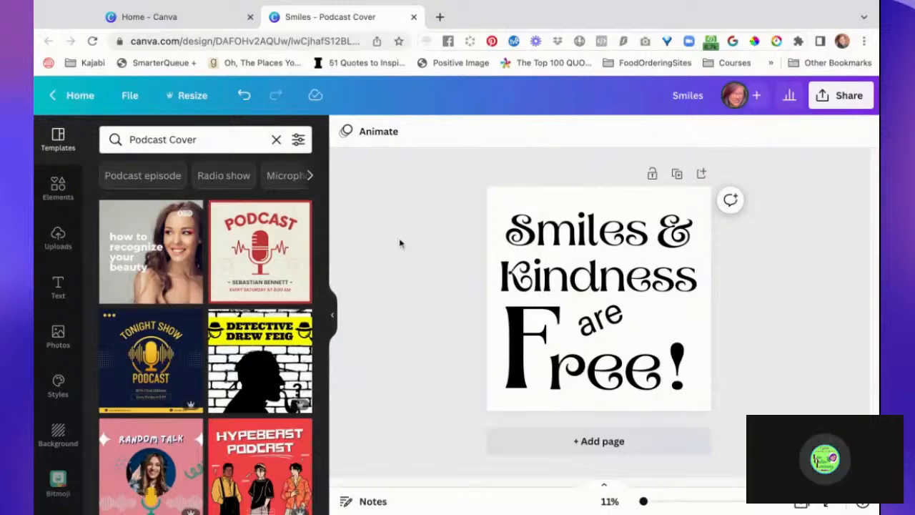
- Show rulers and guides and place a horizontal guide along the baseline of the large "F"
click(332, 317)
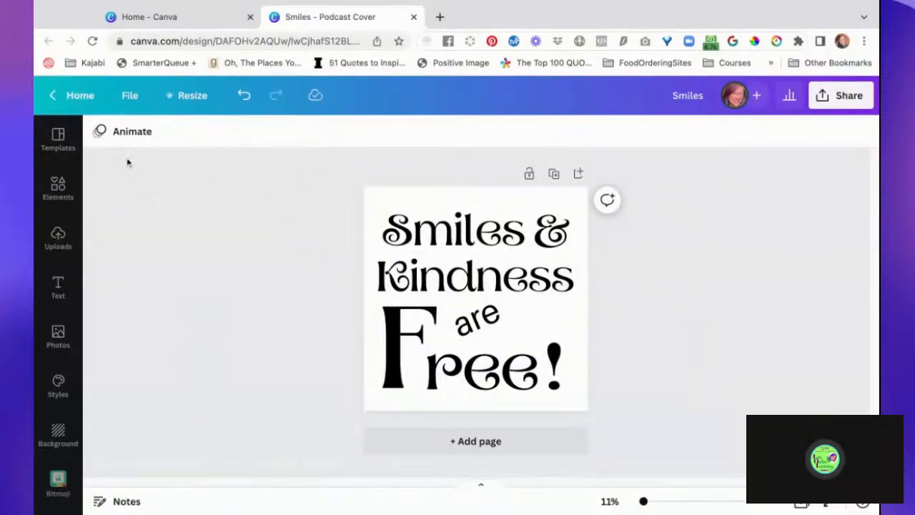
click(131, 100)
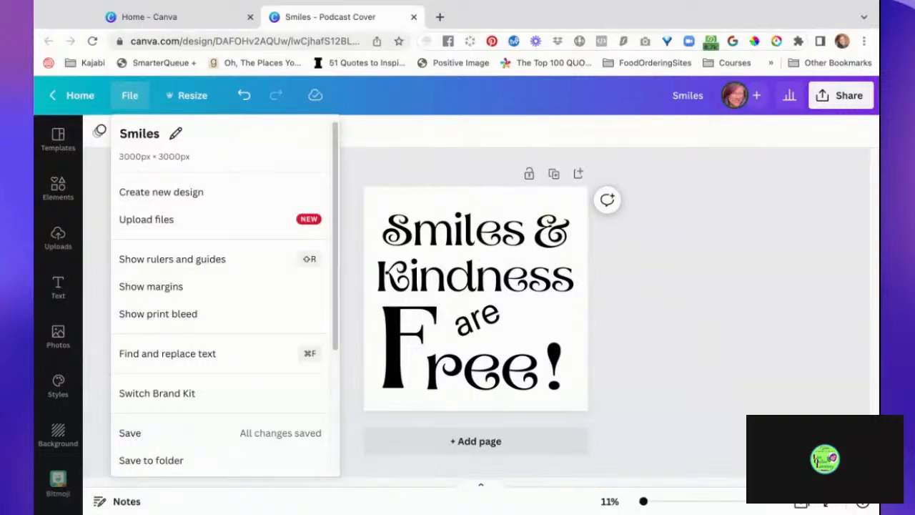
click(212, 261)
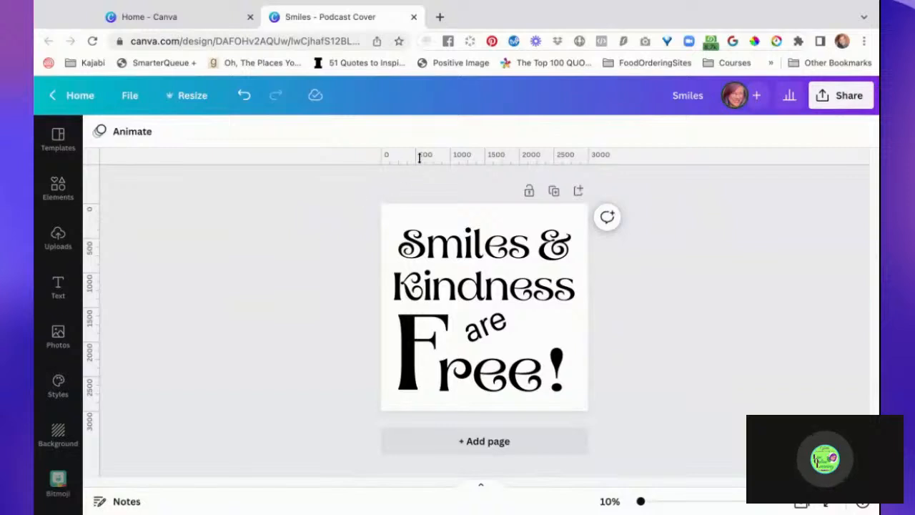
drag(420, 160, 421, 391)
- Align "ree!" to the horizontal guide, level with the foot of the "F" and slightly further right
click(462, 379)
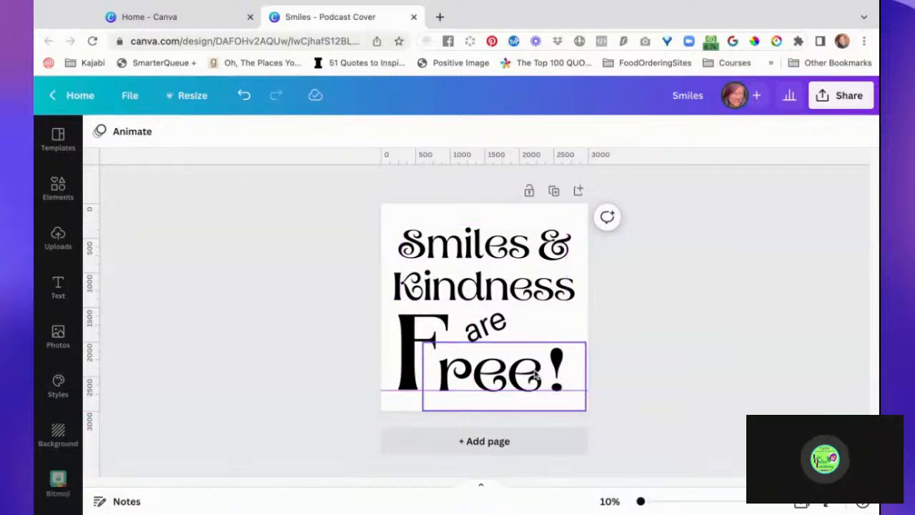
click(705, 348)
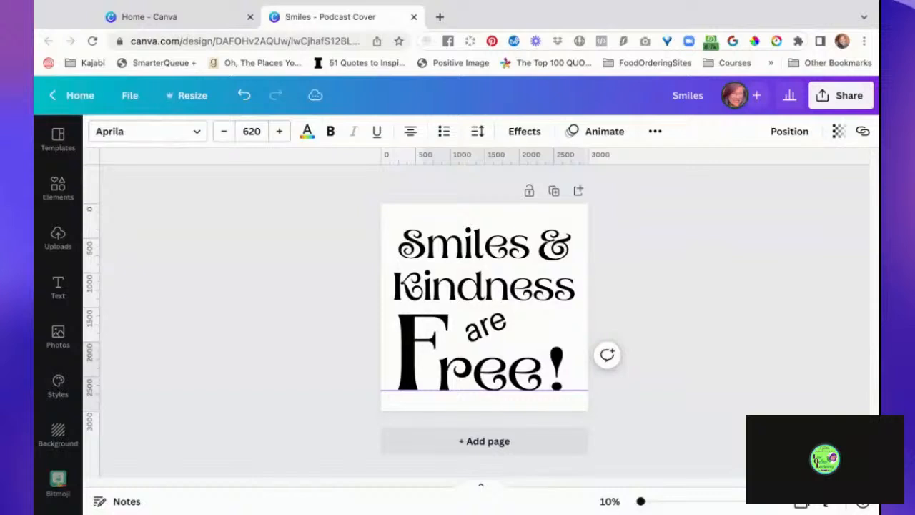
click(504, 376)
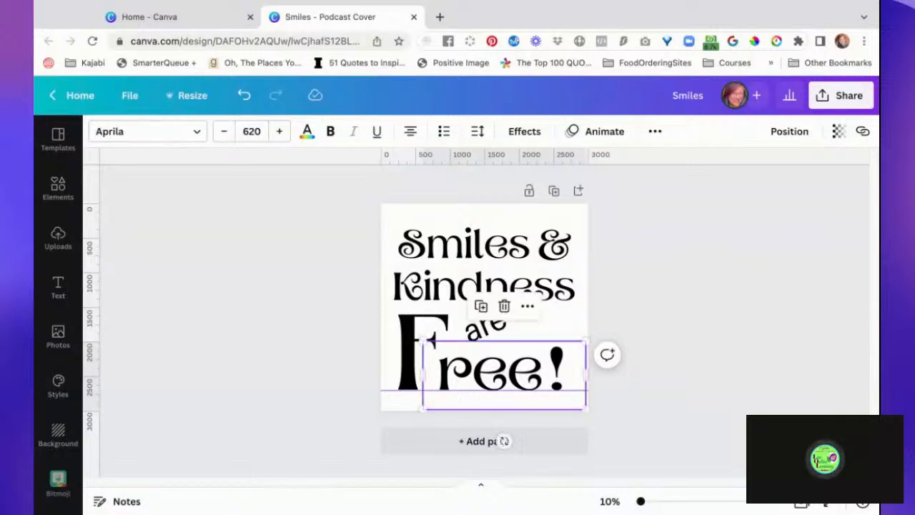
key(Left)
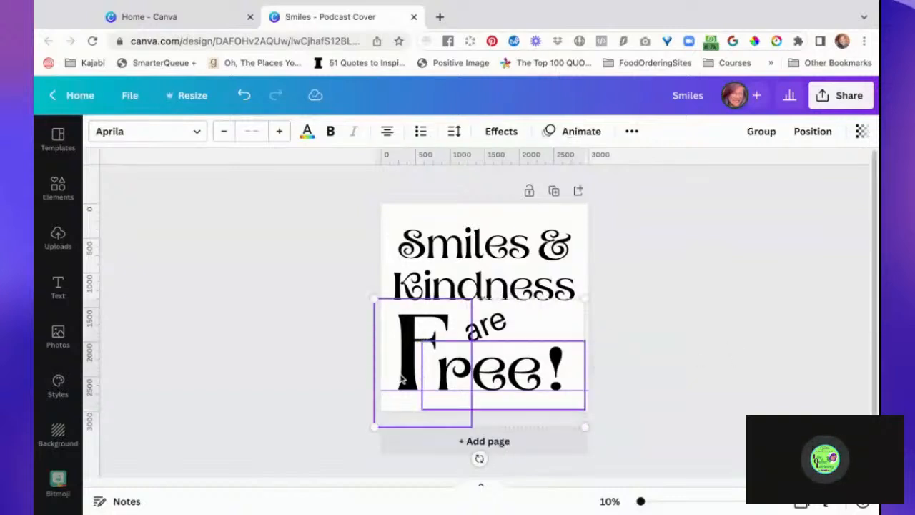
mouse_move(512, 374)
mouse_down()
mouse_move(524, 373)
mouse_move(515, 374)
mouse_up()
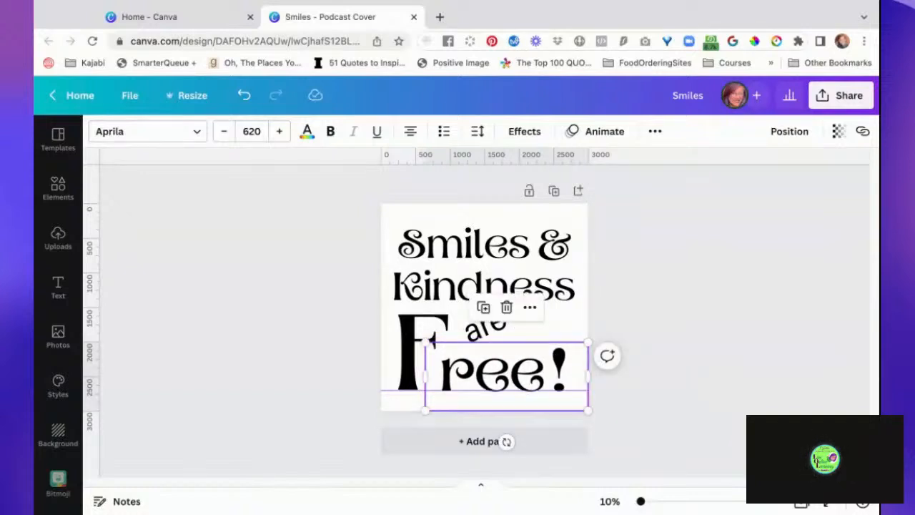
key(Up)
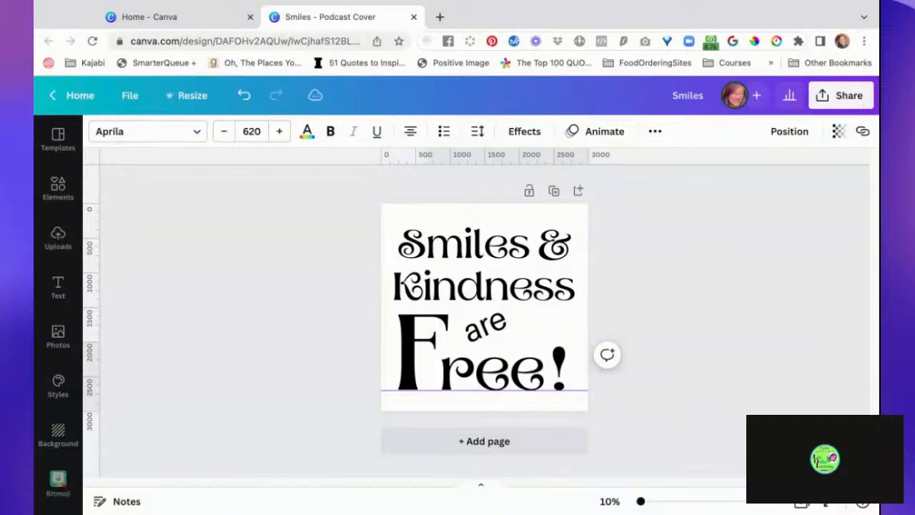
- Group the "F" with "ree!" and move the group slightly right along the guide
shift+click(414, 371)
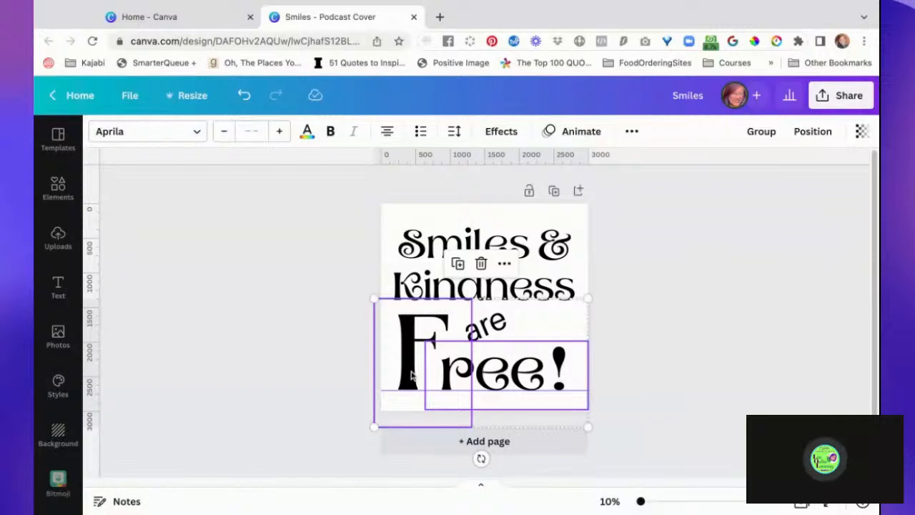
key(super+g)
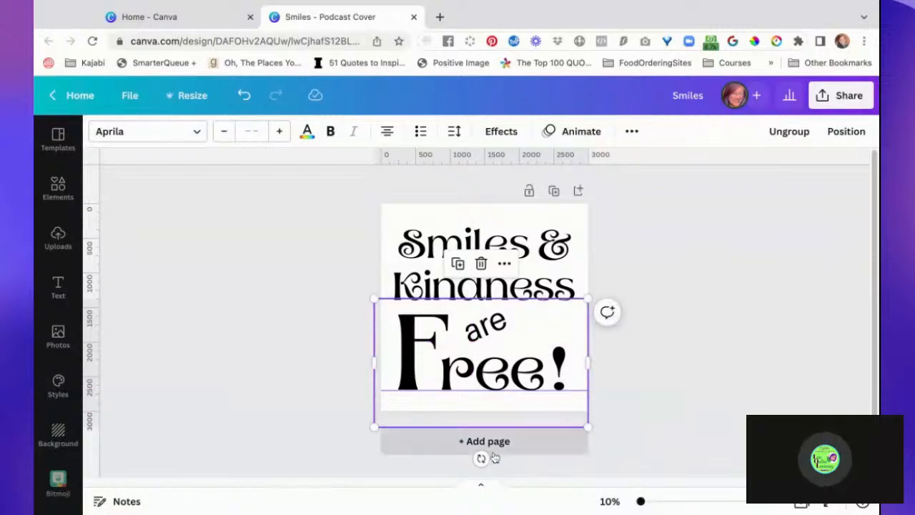
mouse_move(510, 389)
mouse_down()
mouse_move(533, 388)
mouse_move(516, 388)
mouse_up()
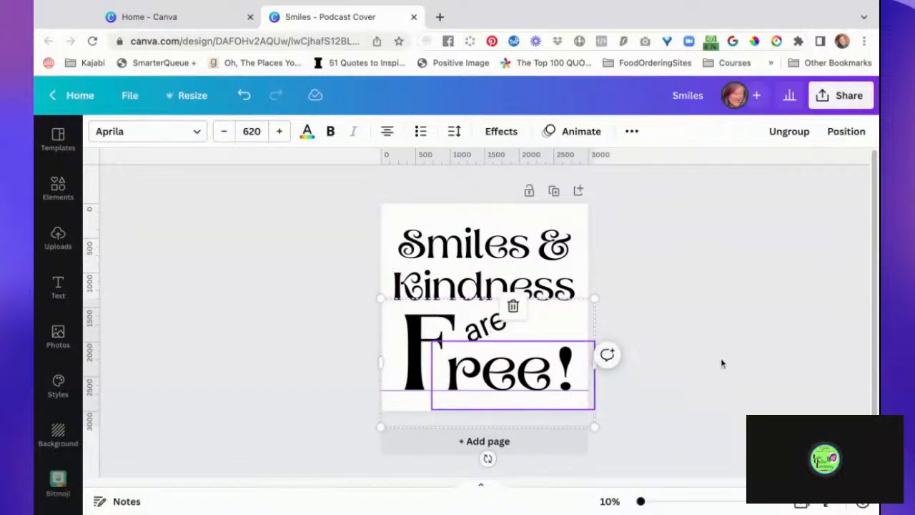
click(721, 363)
- Move the "Free!" group aside, then shrink "are" to font size 266 and set it level beneath the "K" of "Kindness"
click(491, 329)
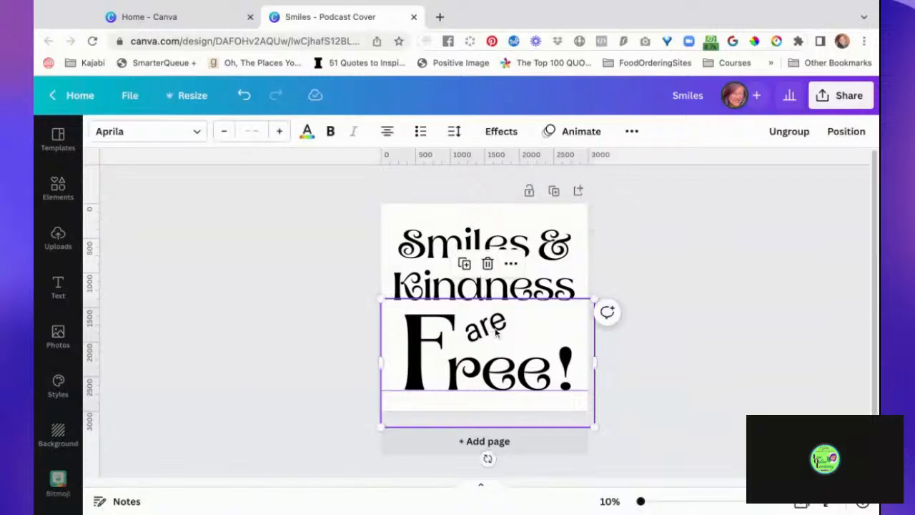
drag(496, 354, 621, 346)
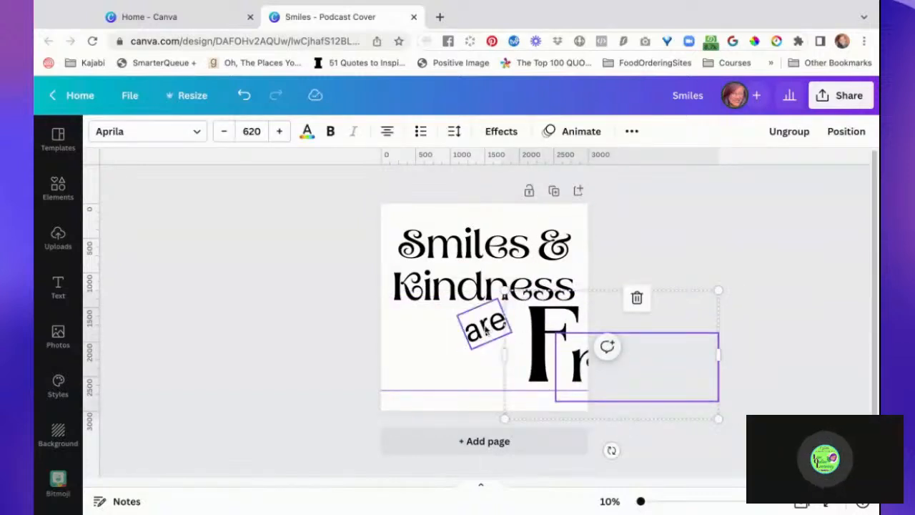
drag(487, 330, 401, 325)
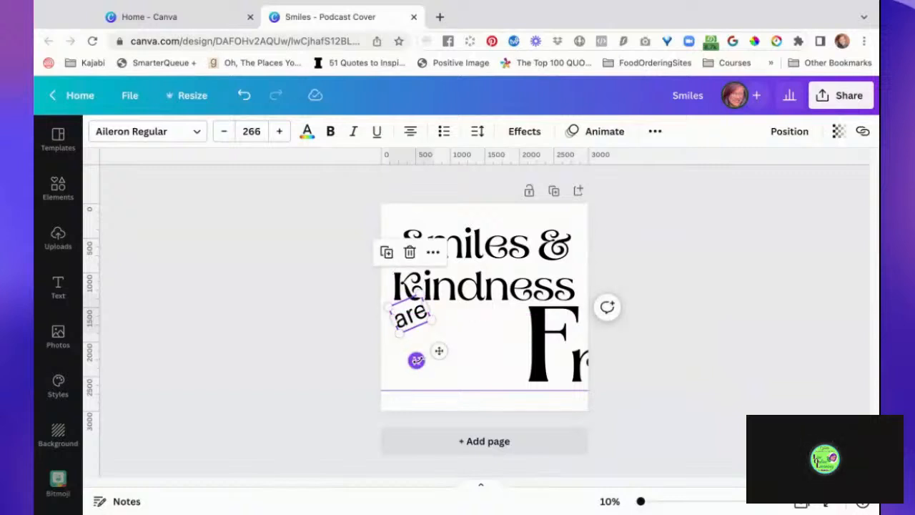
mouse_move(416, 360)
mouse_down()
mouse_move(441, 373)
mouse_move(431, 365)
mouse_up()
- Shrink the "Free!" group until "ree!" is size 576, tilt it counter-clockwise and place it below "are" and "Kindness"
drag(544, 350, 450, 350)
drag(455, 386, 455, 394)
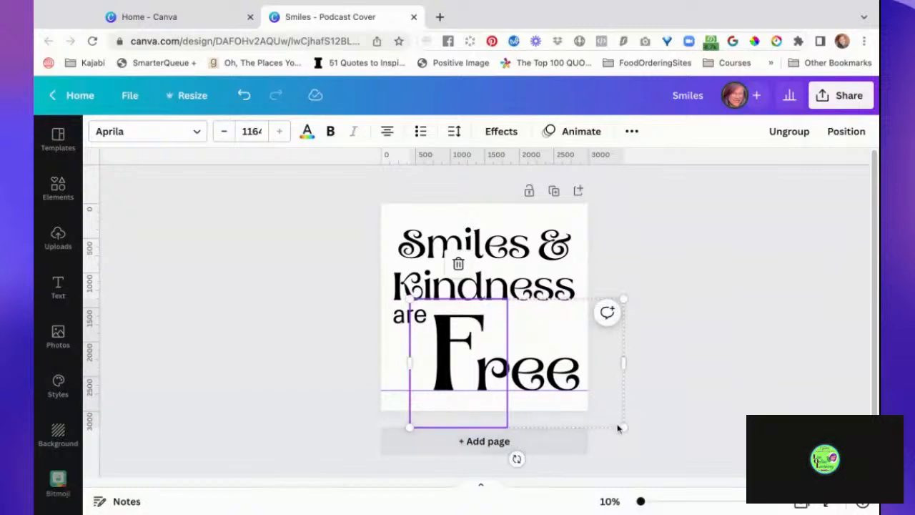
drag(623, 427, 607, 418)
drag(508, 448, 536, 444)
drag(524, 367, 500, 366)
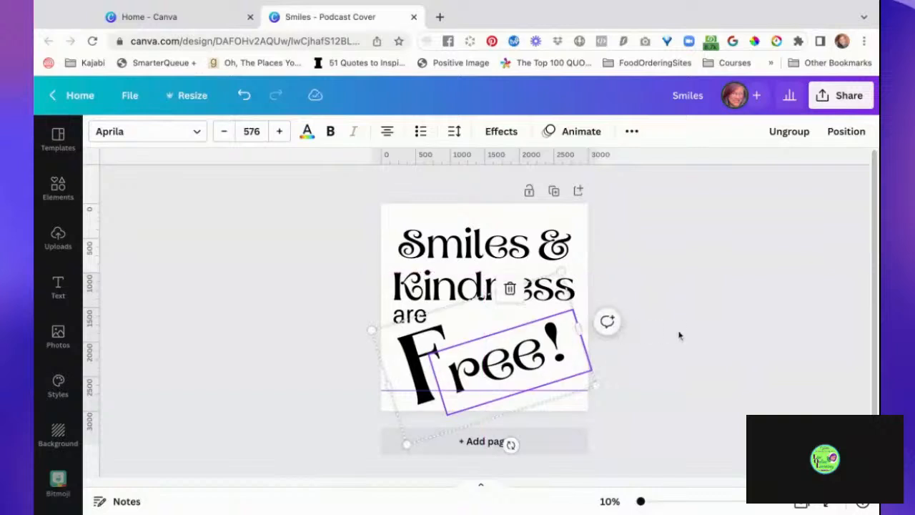
- Group all the words together and move the group slightly up and right to centre it on the page
click(731, 348)
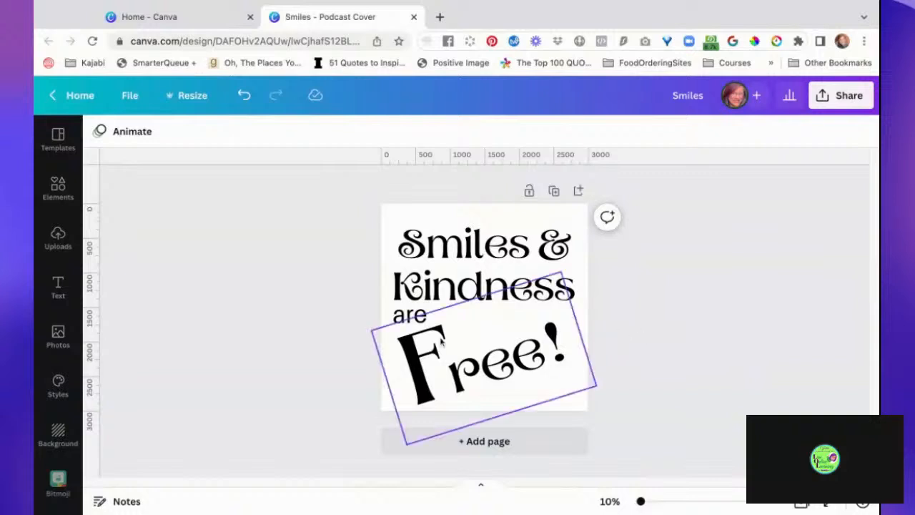
drag(328, 221, 665, 350)
key(ctrl+g)
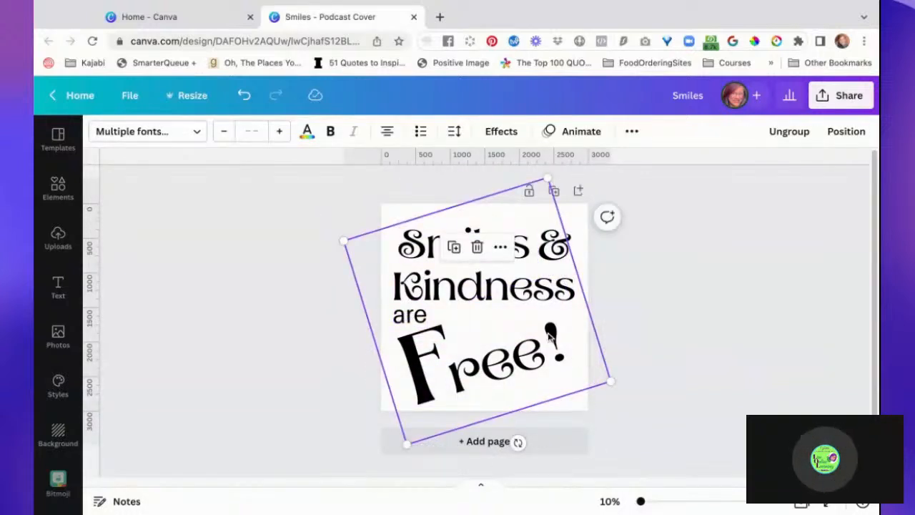
click(549, 336)
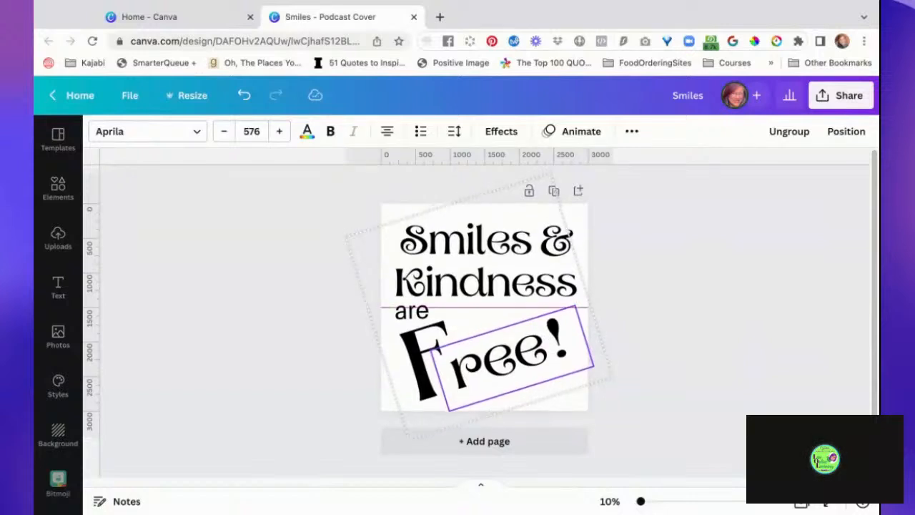
- Nudge the grouped words slightly up to centre them better on the page
click(692, 315)
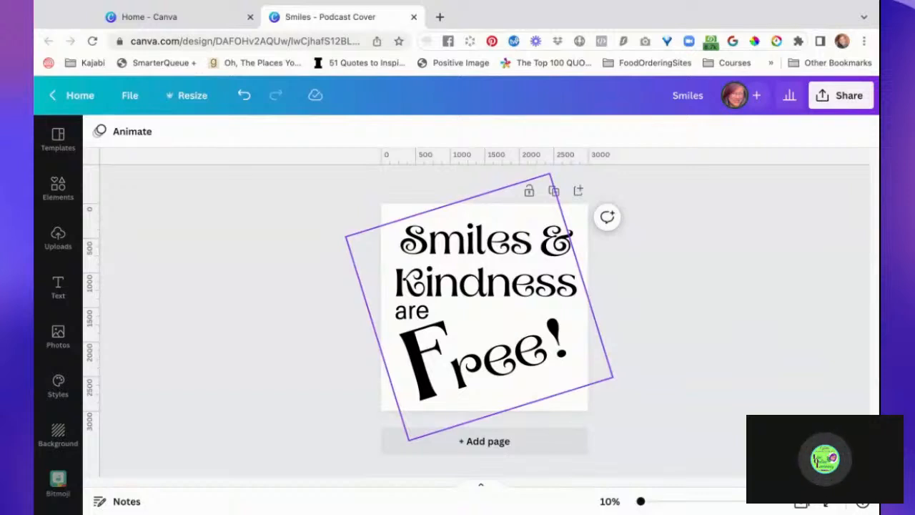
click(512, 344)
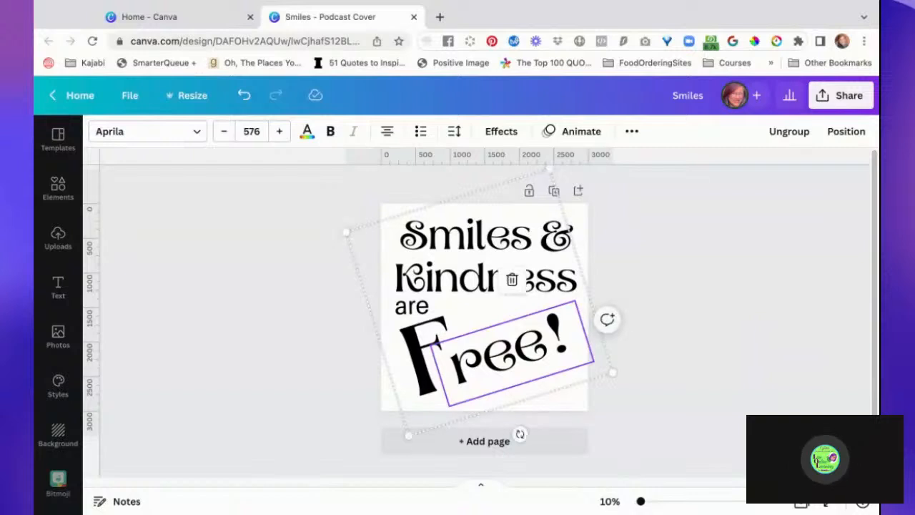
key(Left)
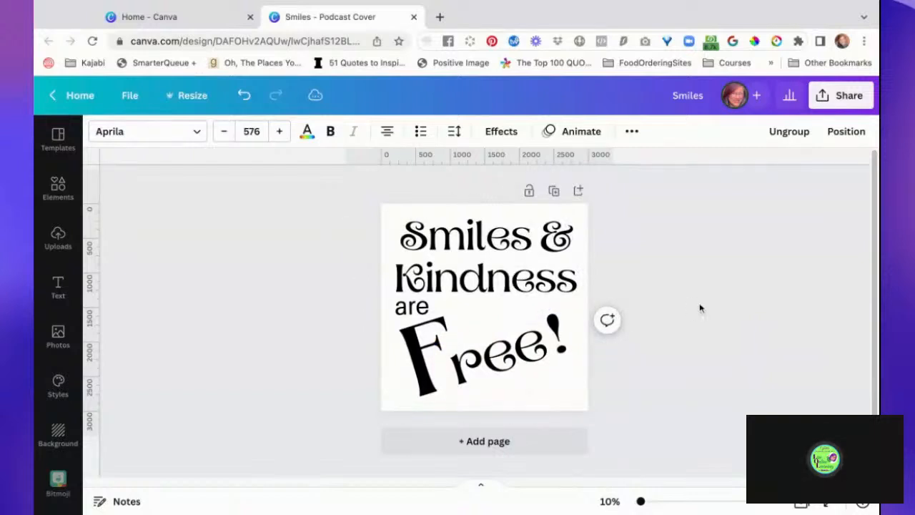
click(719, 338)
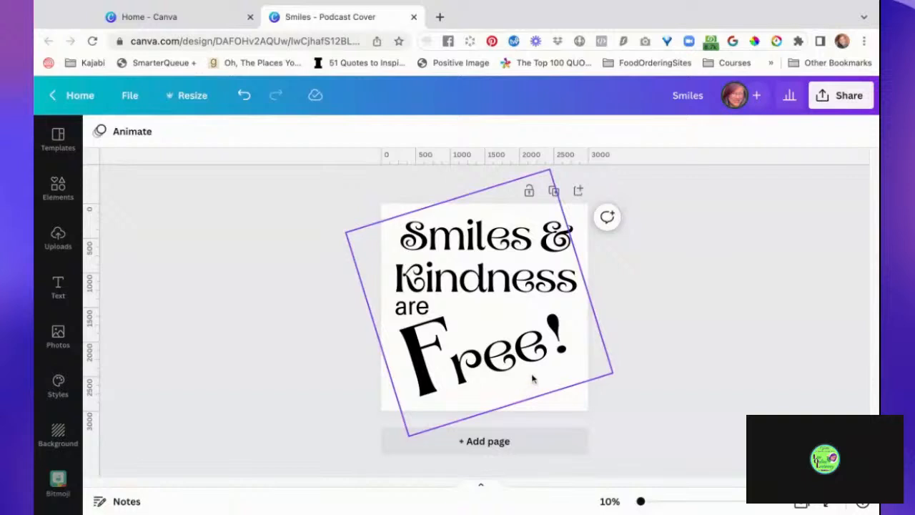
- Duplicate the finished black lettering page as a second page
click(556, 191)
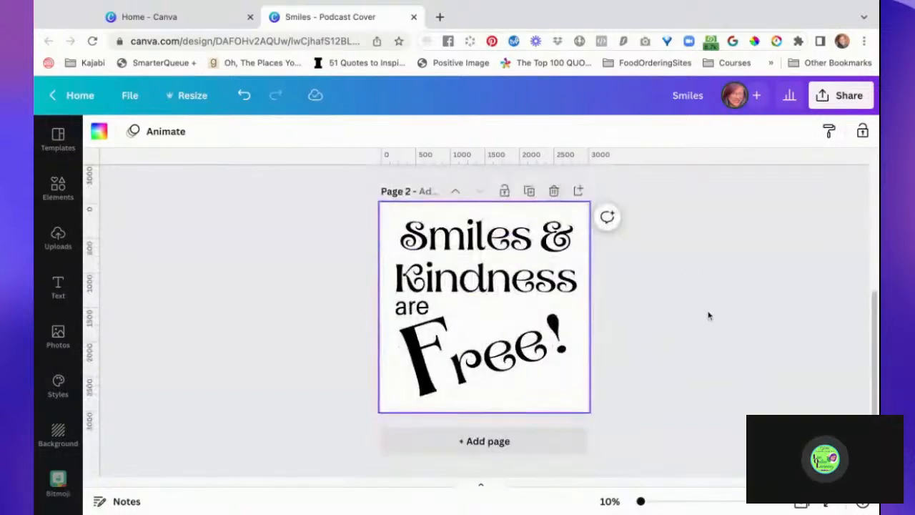
scroll(709, 316, up, 5)
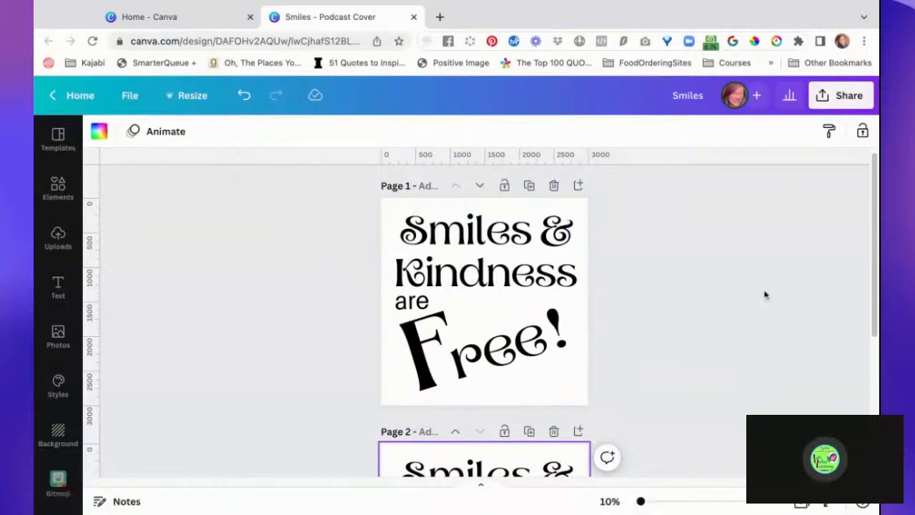
scroll(766, 357, down, 3)
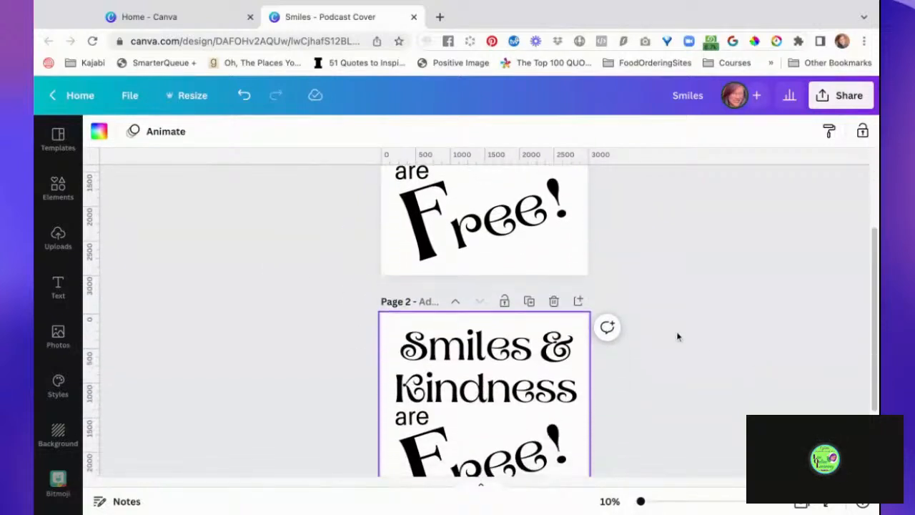
- Recolour "Smiles" on page 2 with the purple found by searching the text colours for "purple"
double_click(504, 351)
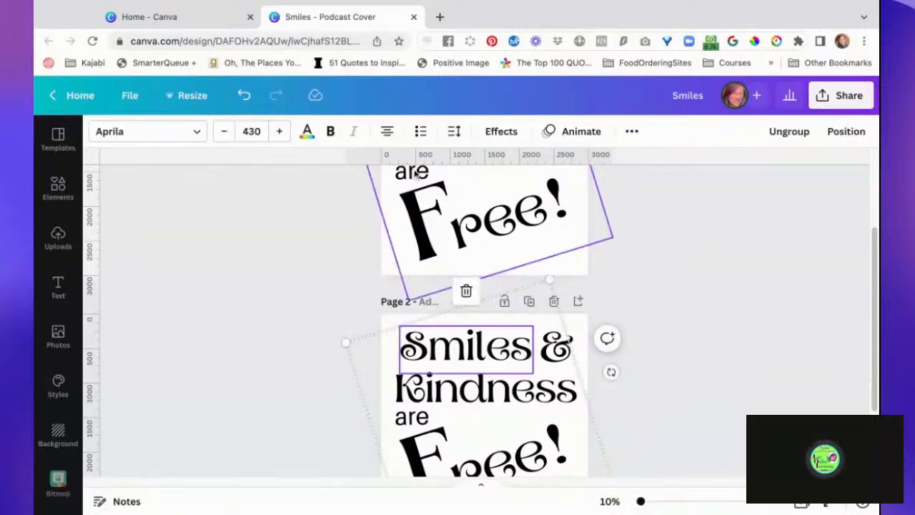
click(307, 133)
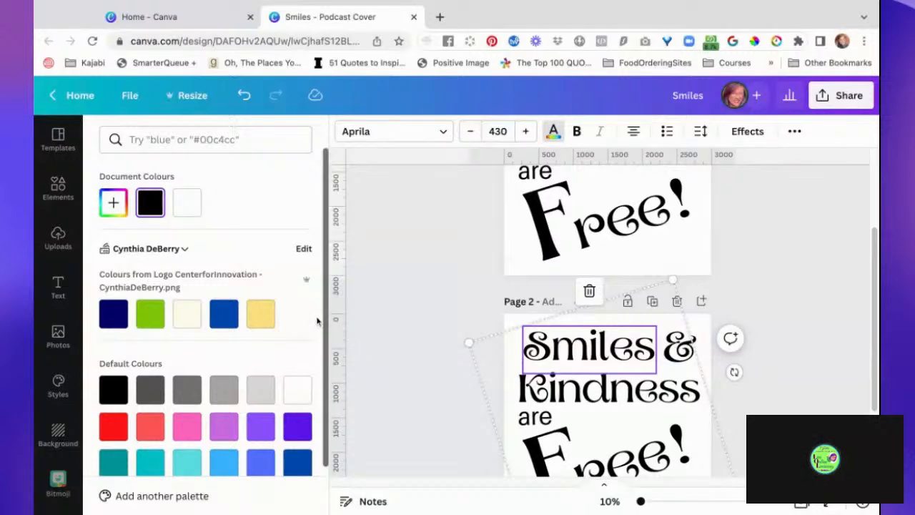
click(263, 139)
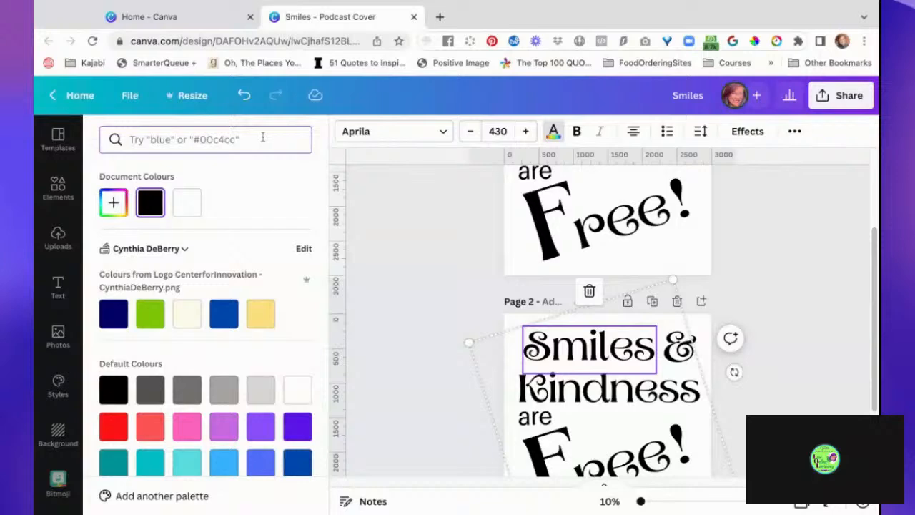
text(pnu)
key(BackSpace)
key(BackSpace)
text(urp)
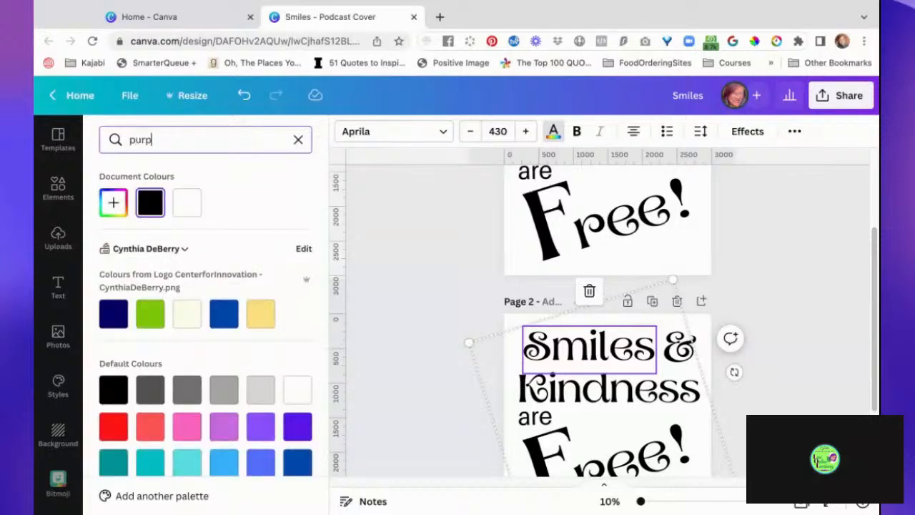
text(le)
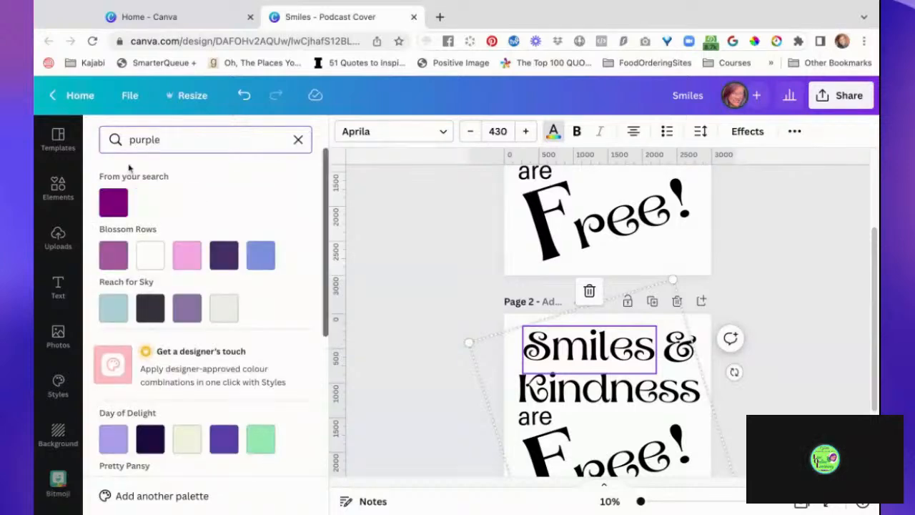
click(113, 202)
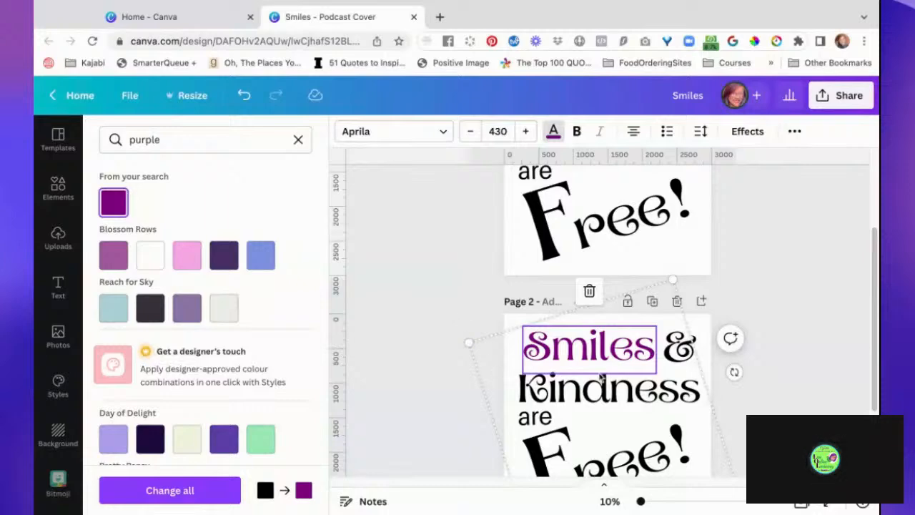
- Recolour the "&" on page 2 with the orange found by searching the colours for "orange"
double_click(678, 359)
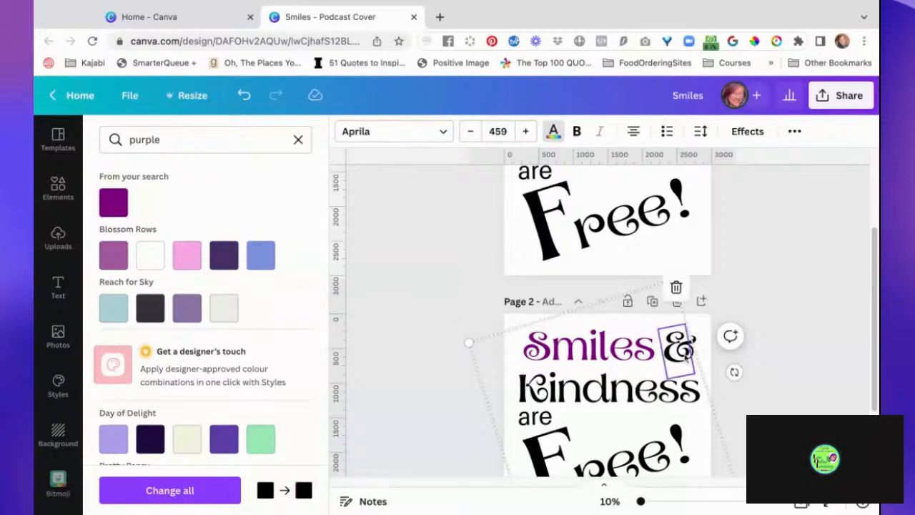
click(218, 141)
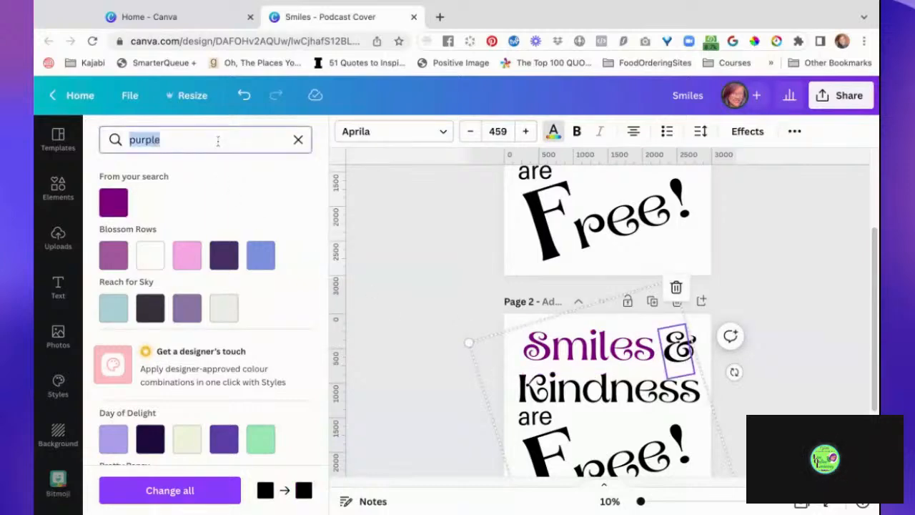
text(orange)
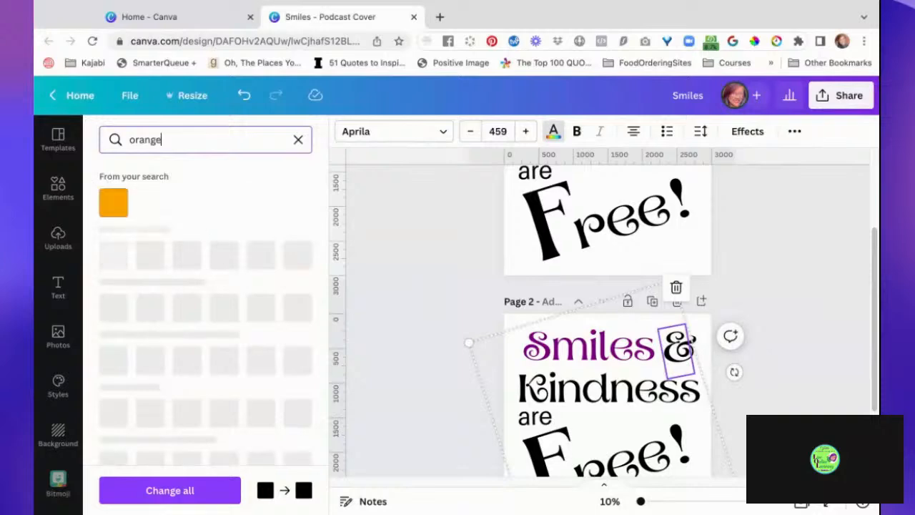
click(118, 203)
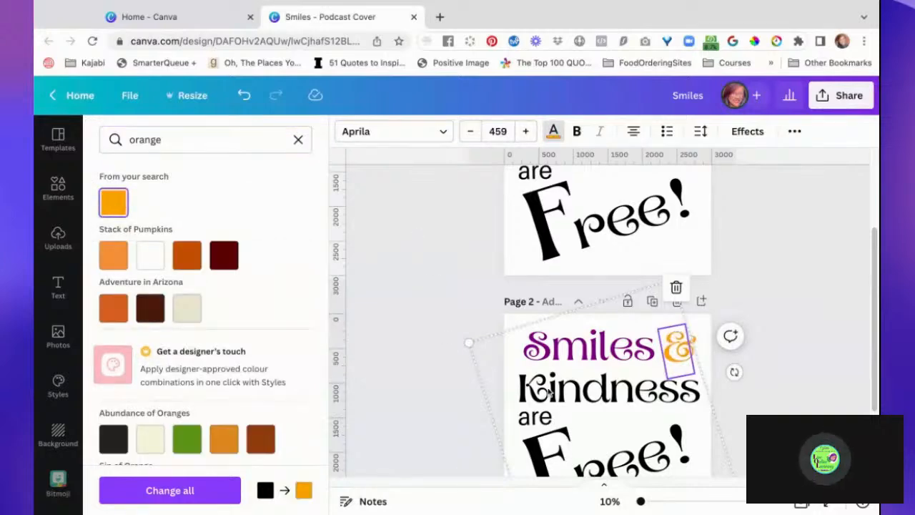
- Clear the colour search and recolour "Kindness" on page 2 with the document's purple
click(578, 395)
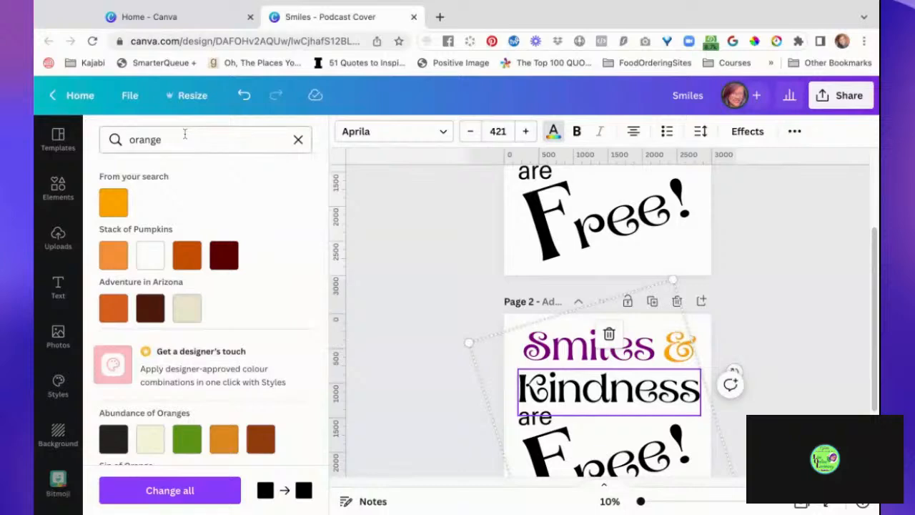
click(424, 297)
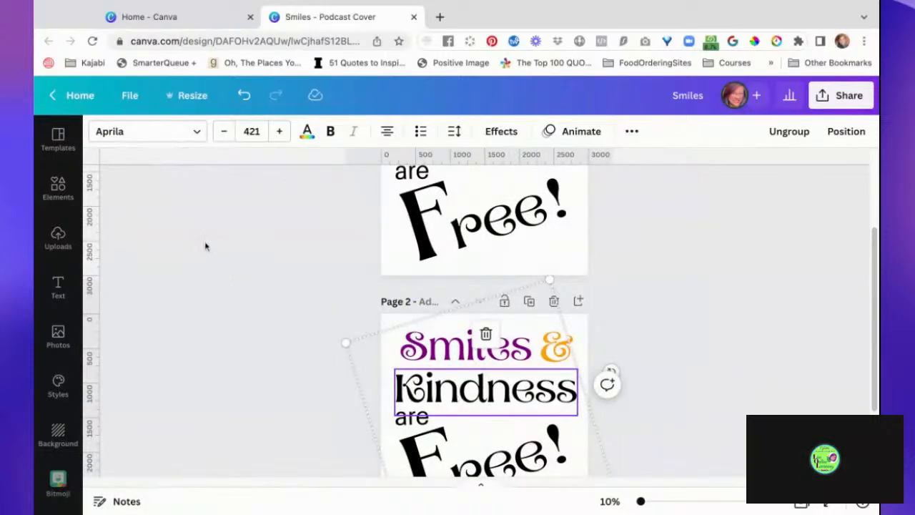
click(306, 132)
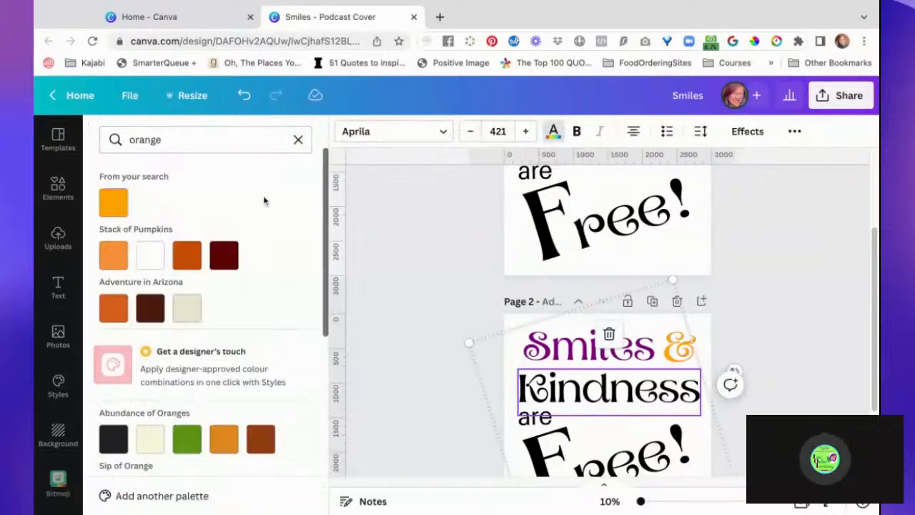
click(298, 139)
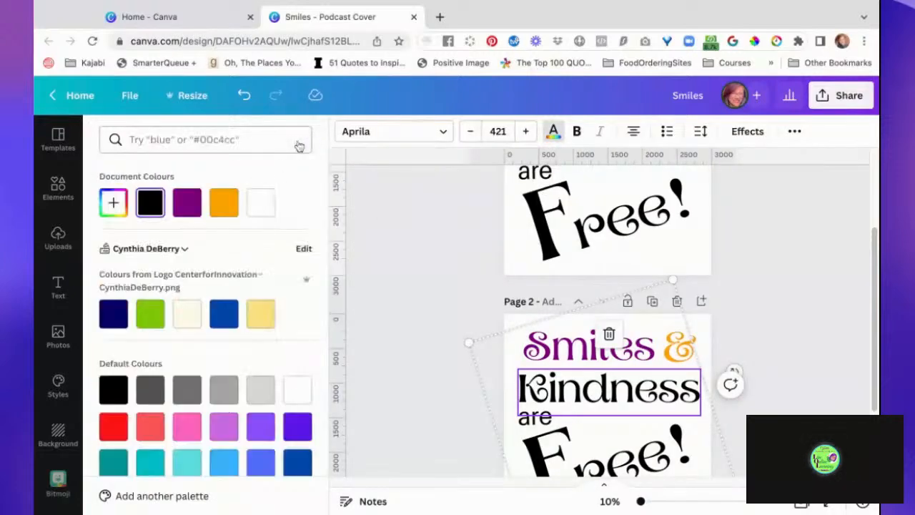
click(187, 204)
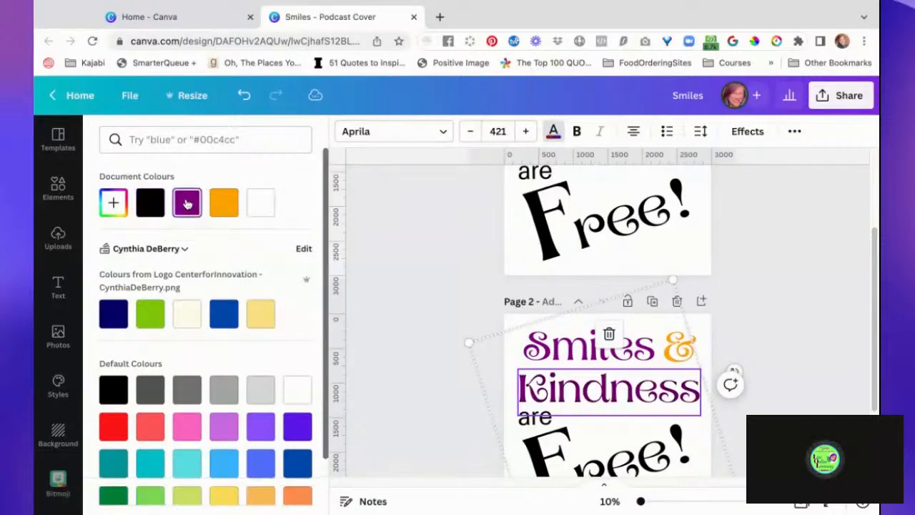
- Select the small word "are" on page 2, not the overlapping "F", and colour it the document's orange
click(533, 424)
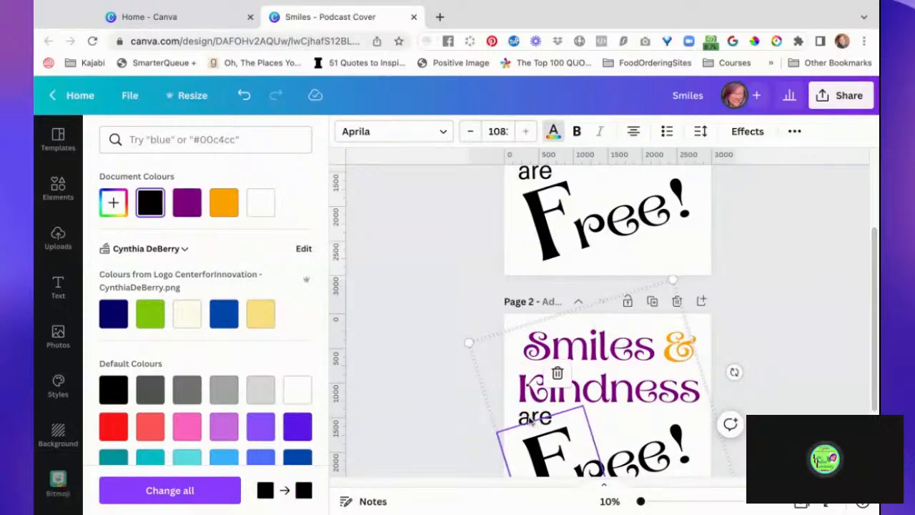
scroll(531, 421, down, 1)
click(469, 398)
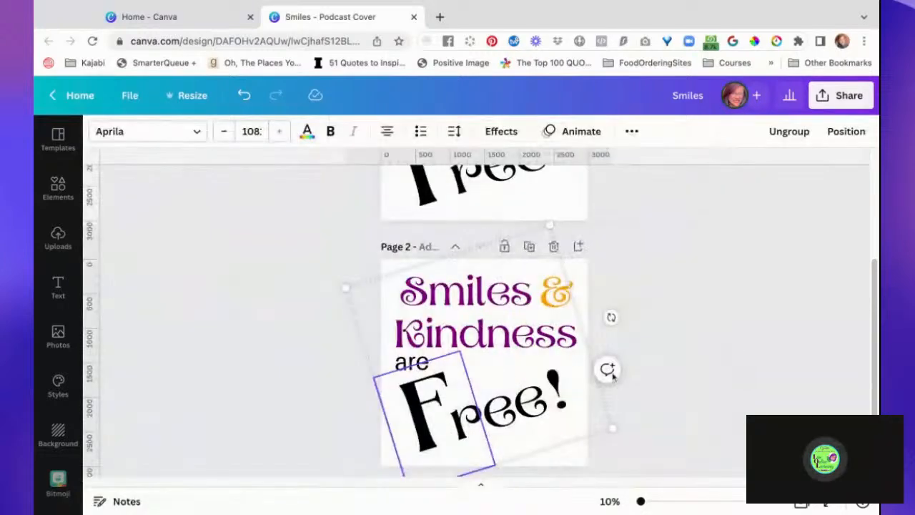
click(754, 375)
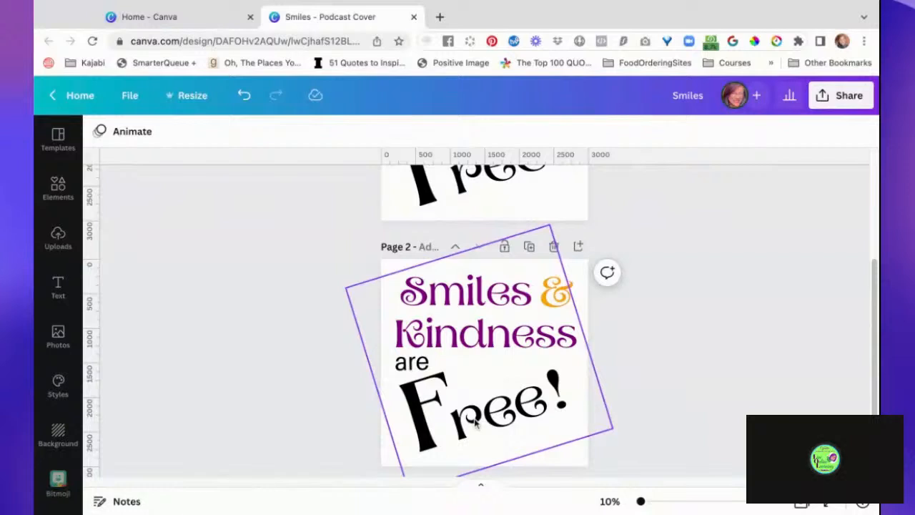
click(422, 365)
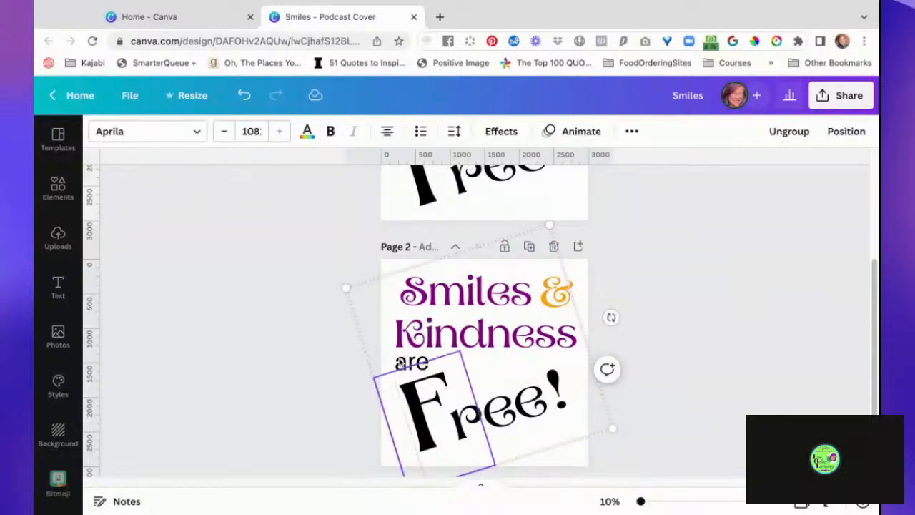
click(402, 363)
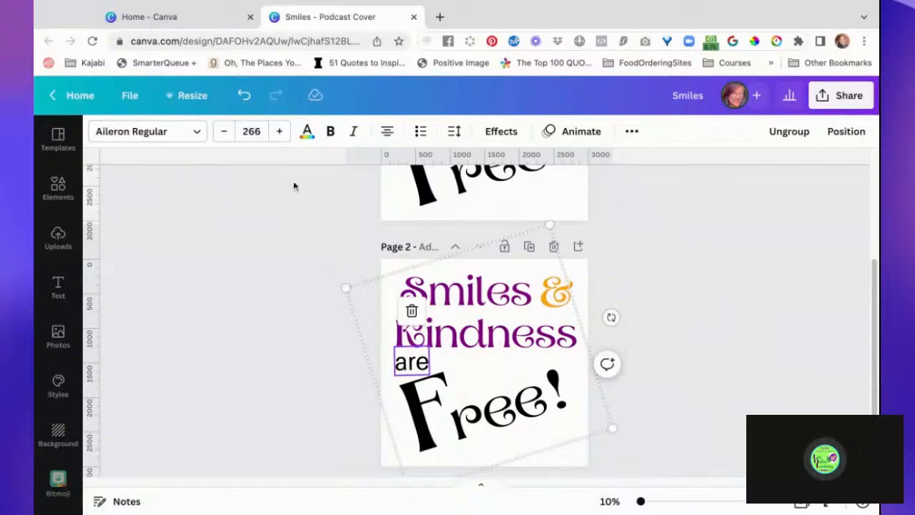
click(307, 133)
click(224, 202)
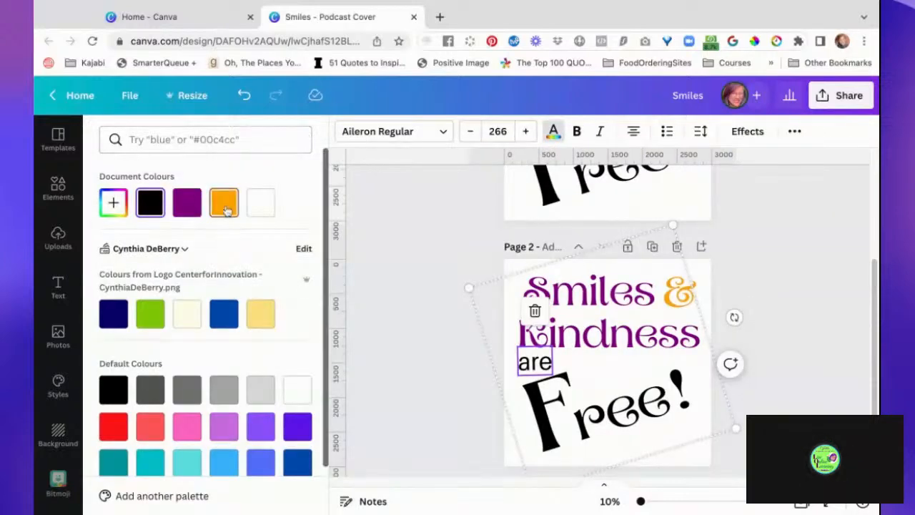
- Recolour both the "F" and "ree!" on page 2 with the document's purple, then deselect the group
click(544, 418)
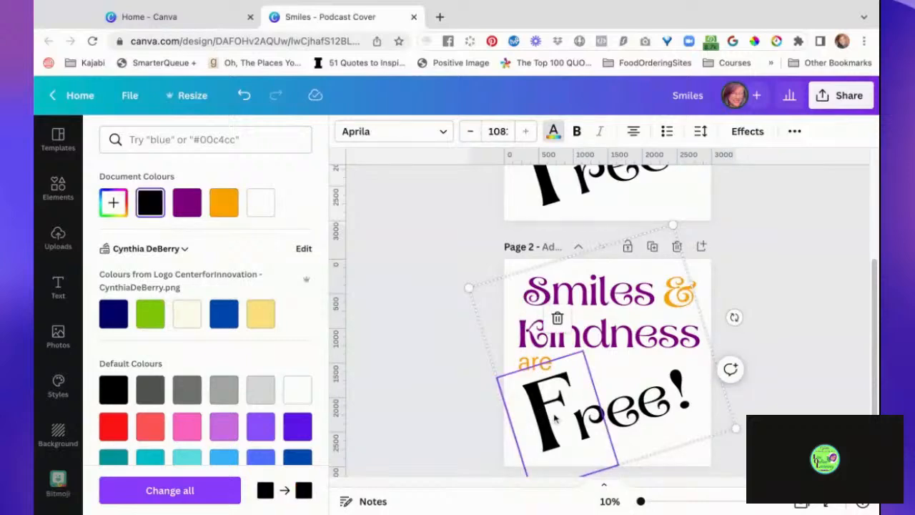
click(187, 202)
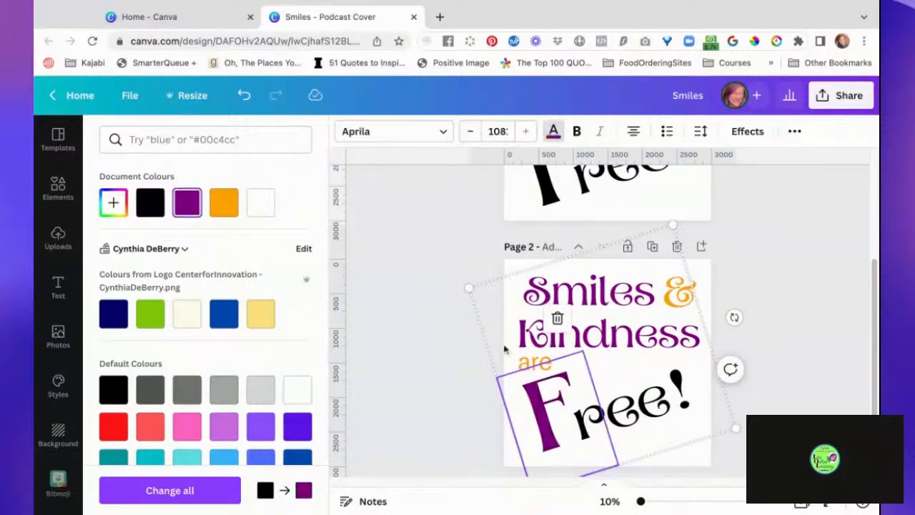
click(632, 425)
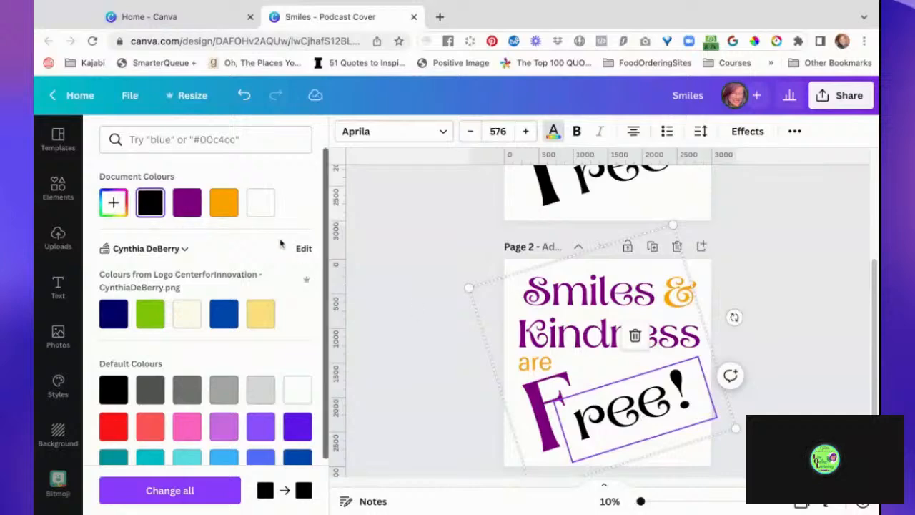
click(187, 202)
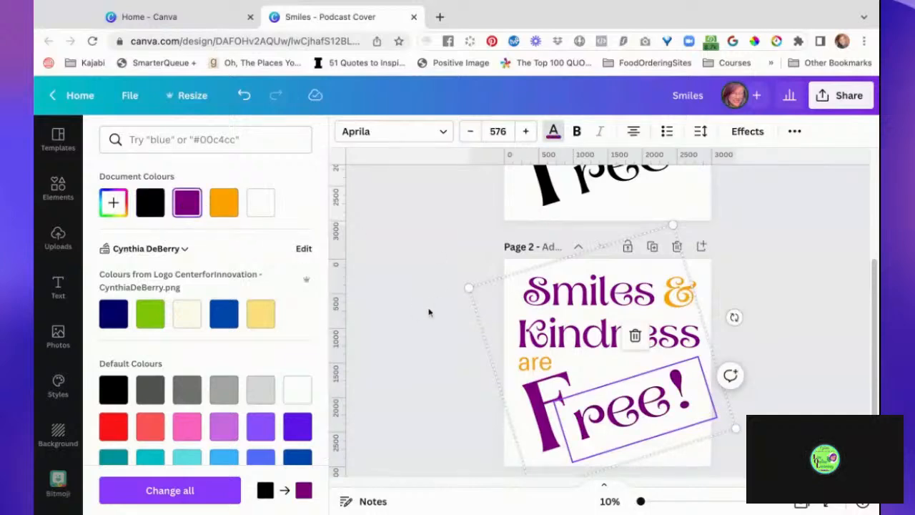
click(427, 311)
click(741, 360)
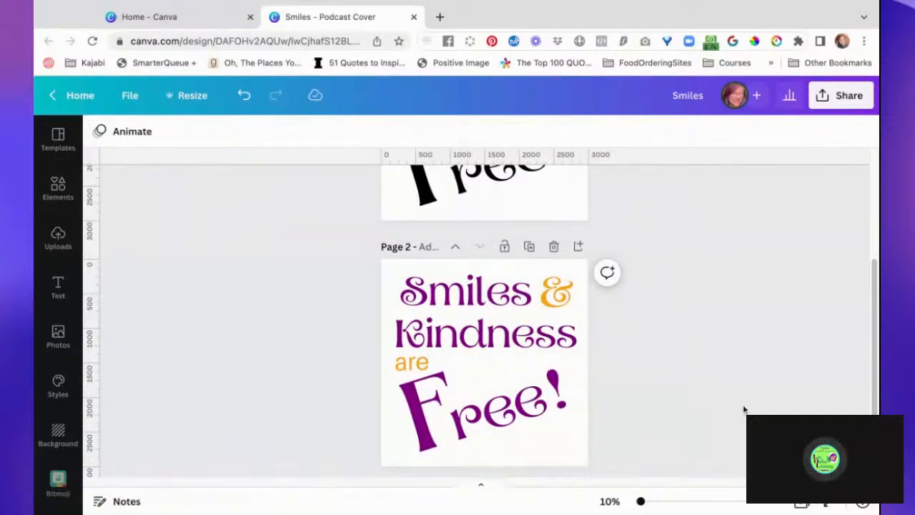
- Animate only the word "Smiles" on page 2 with the Fade text animation, using the Character writing style
scroll(744, 409, down, 1)
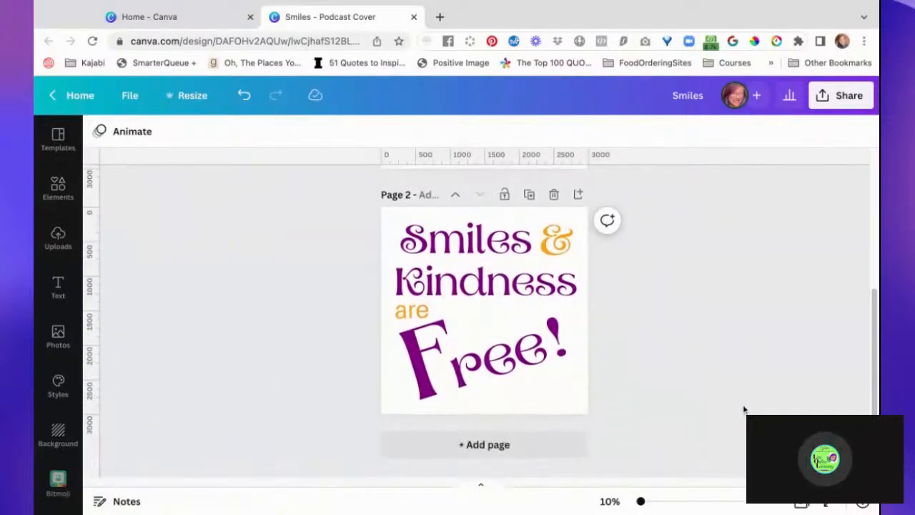
click(486, 238)
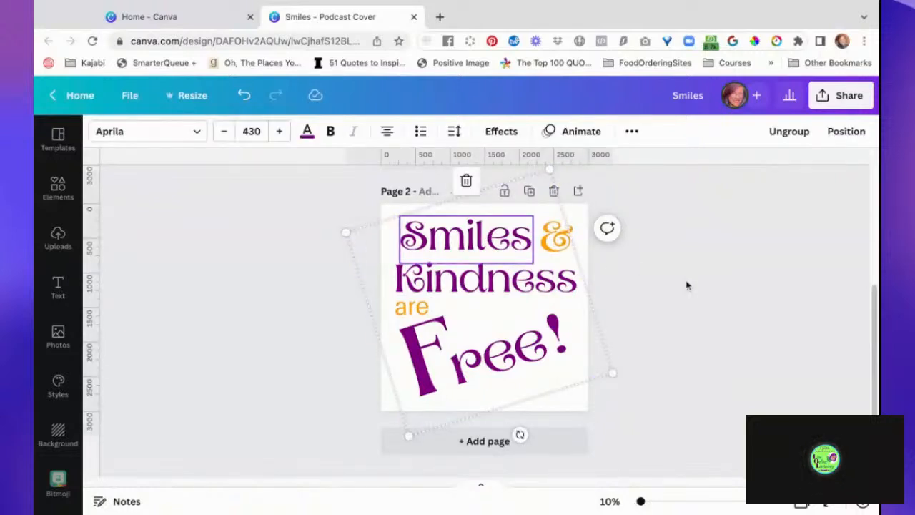
click(581, 133)
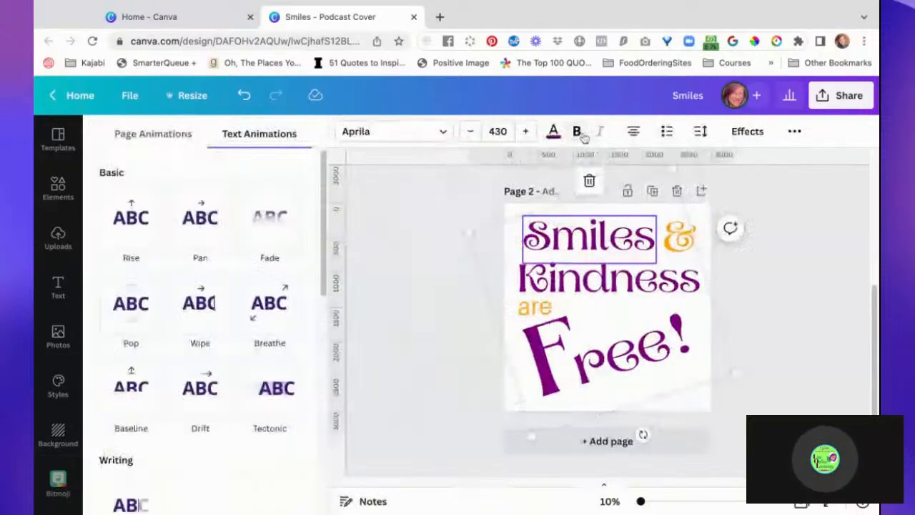
click(123, 238)
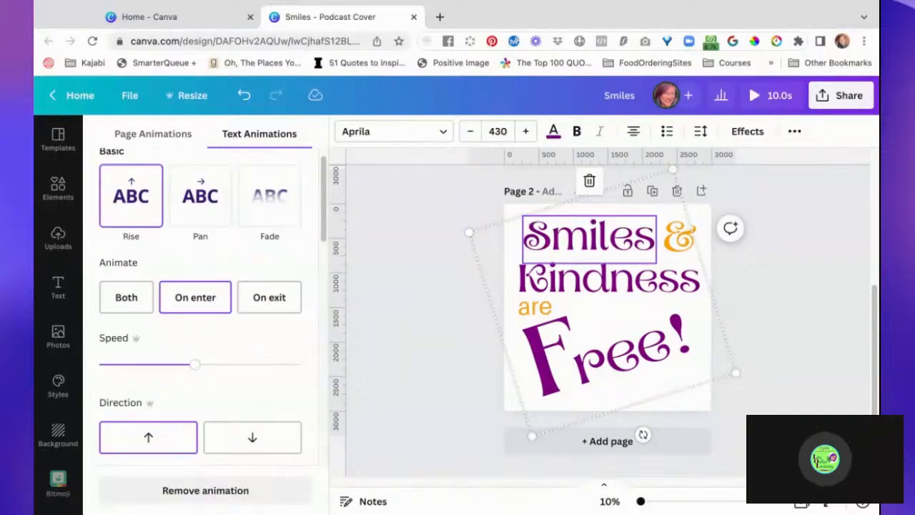
click(209, 208)
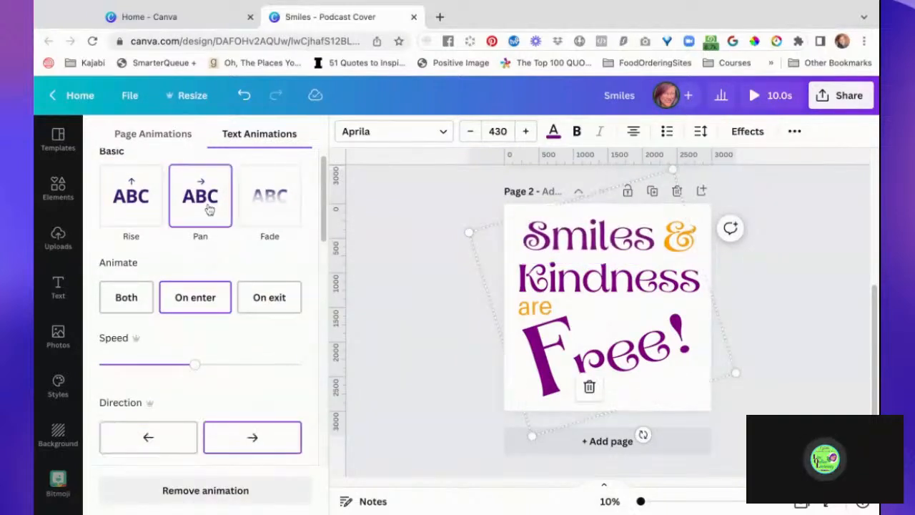
click(275, 197)
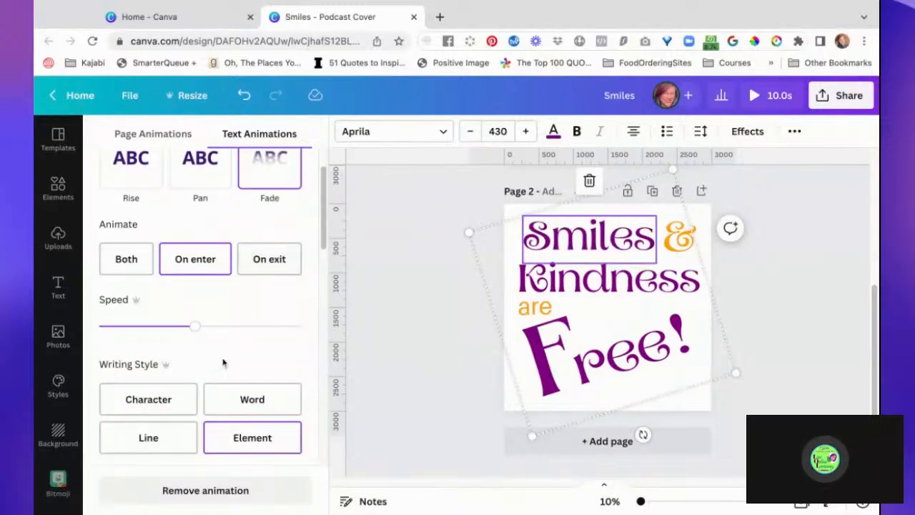
scroll(222, 363, down, 4)
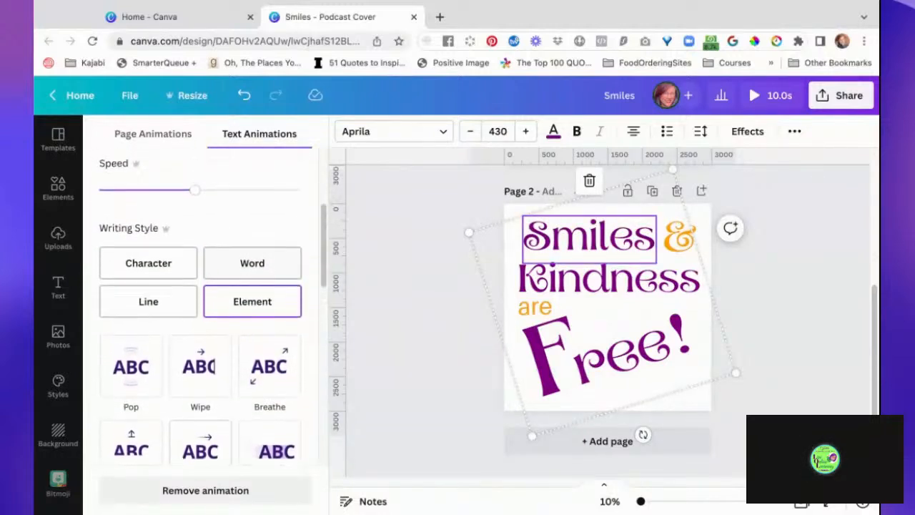
click(161, 275)
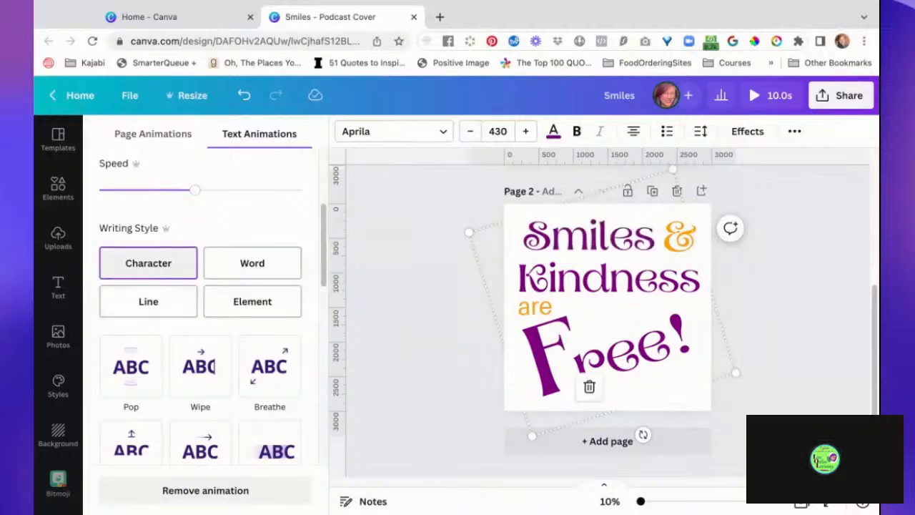
- Recolour both the "F" and "ree!" on page 2 with the document's orange, then deselect everything
click(549, 390)
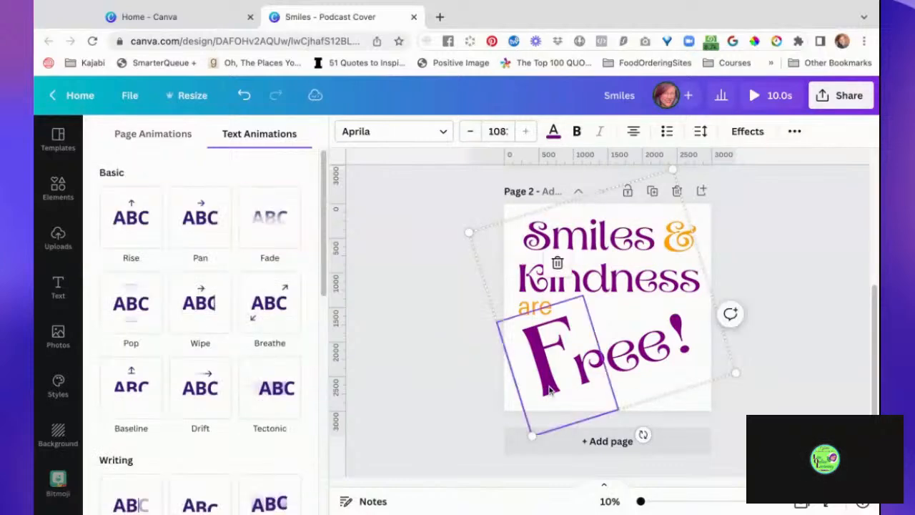
click(552, 134)
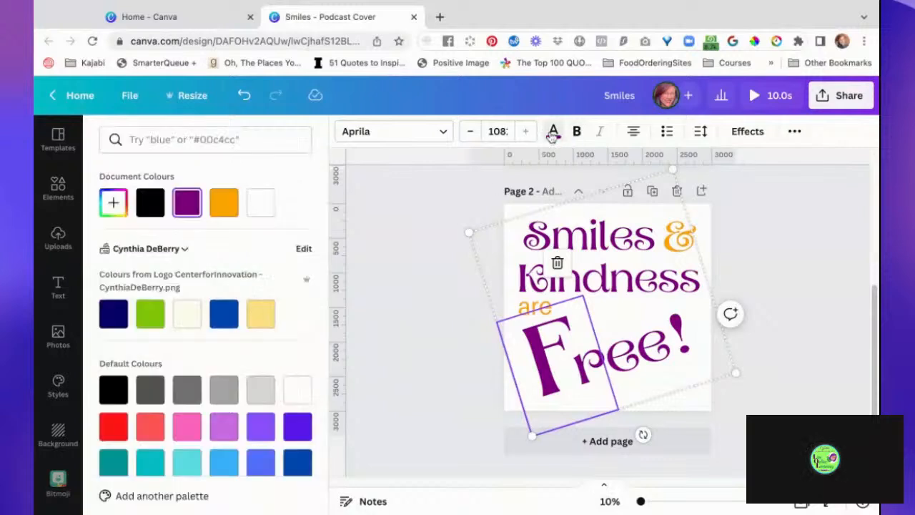
click(224, 203)
click(582, 369)
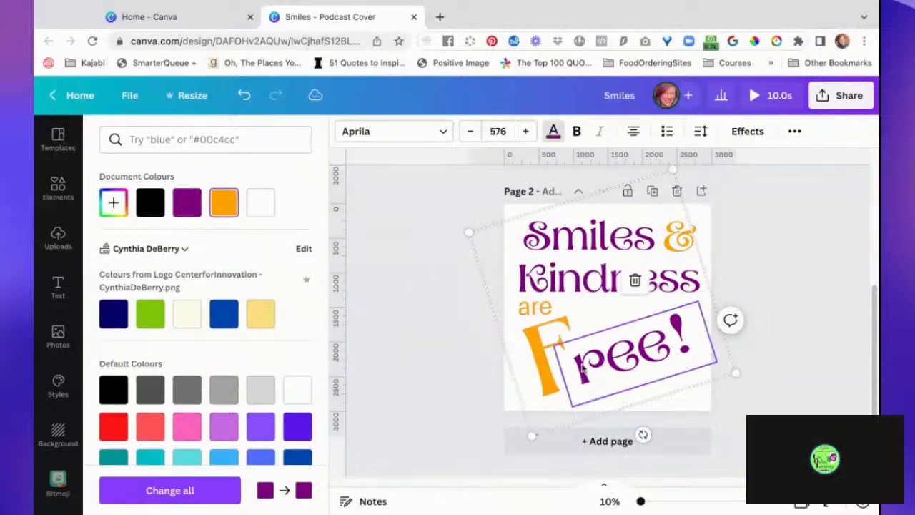
click(224, 203)
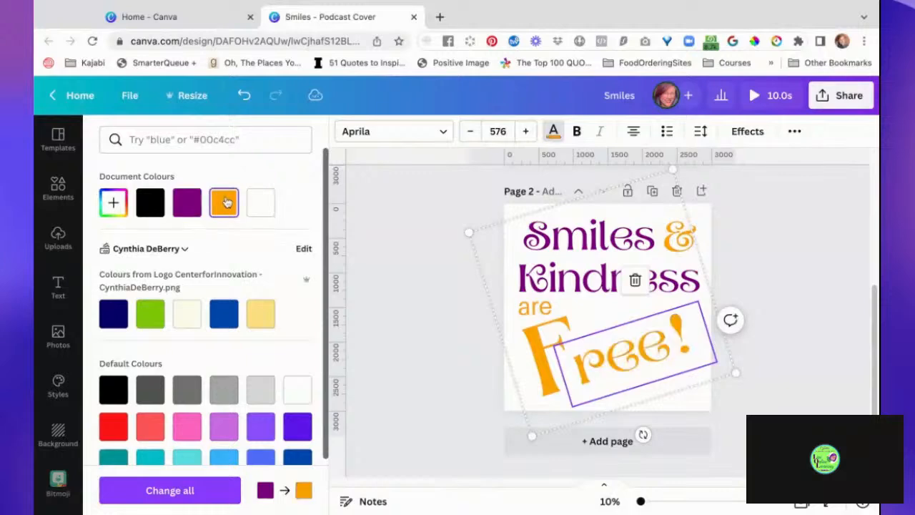
click(419, 280)
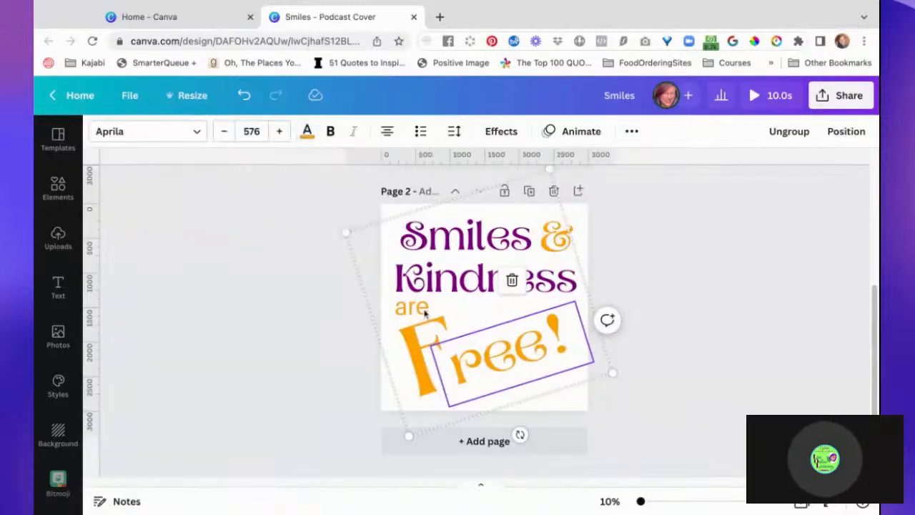
click(311, 360)
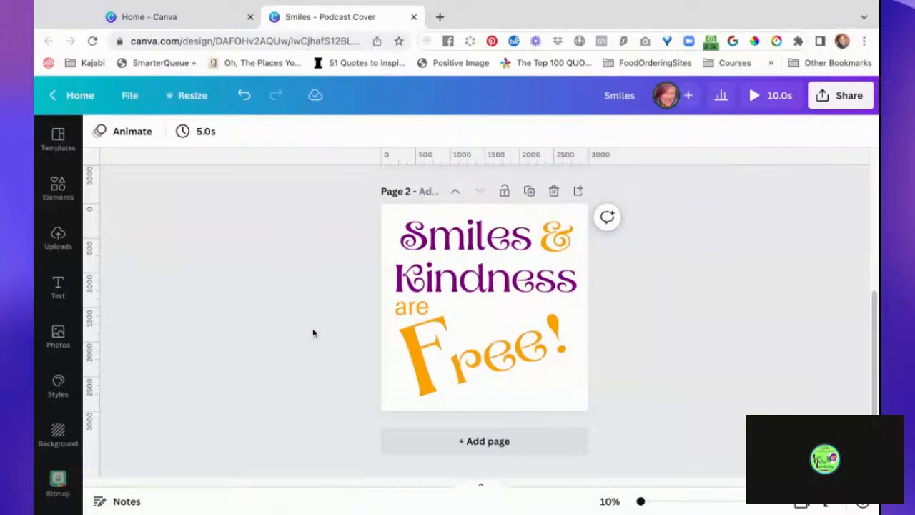
click(579, 406)
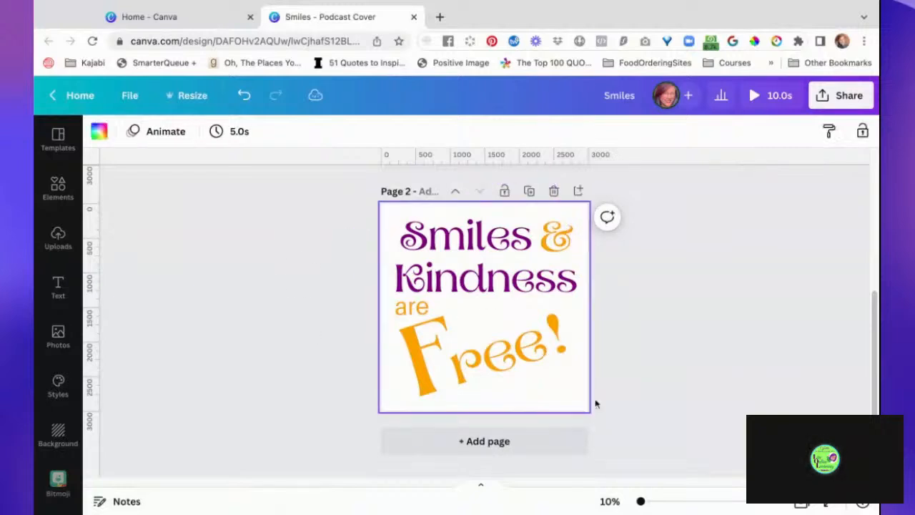
click(666, 374)
- Preview several text animations on the word "Kindness" on page 2 and apply Tectonic
scroll(663, 364, up, 1)
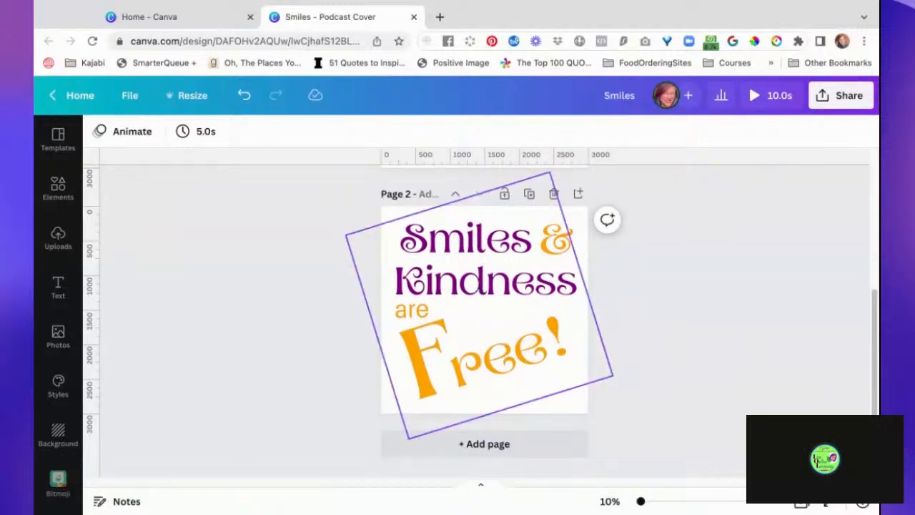
click(486, 282)
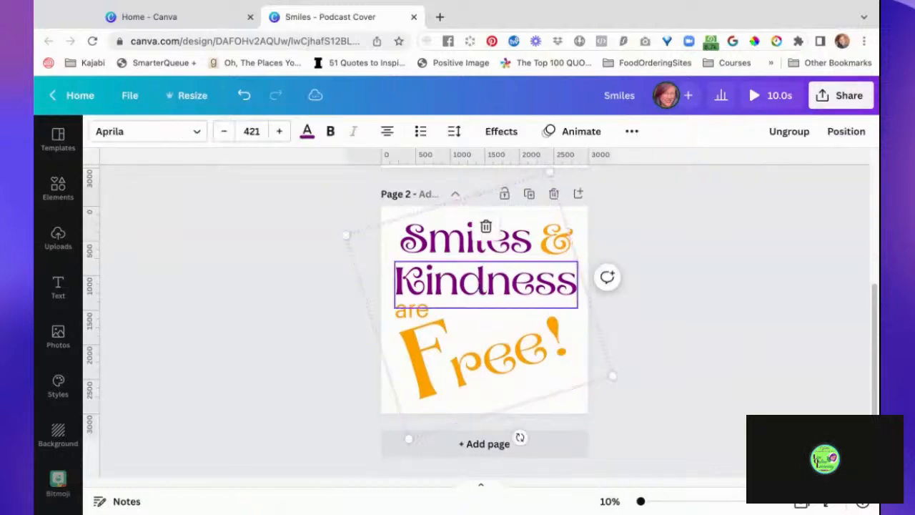
click(581, 131)
click(202, 301)
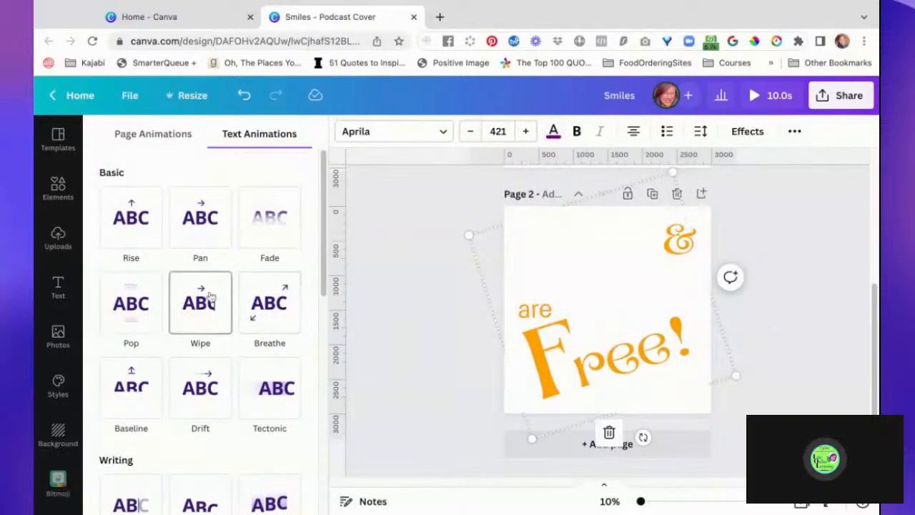
click(127, 314)
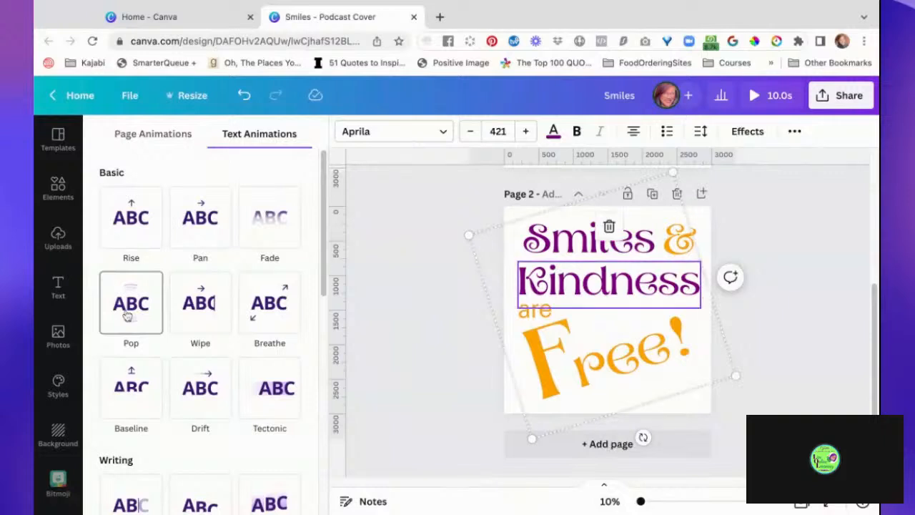
click(291, 305)
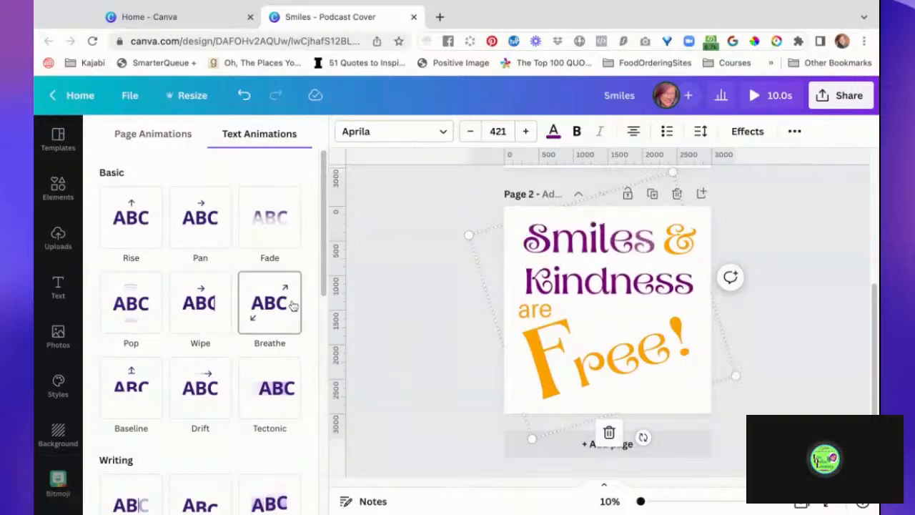
click(255, 398)
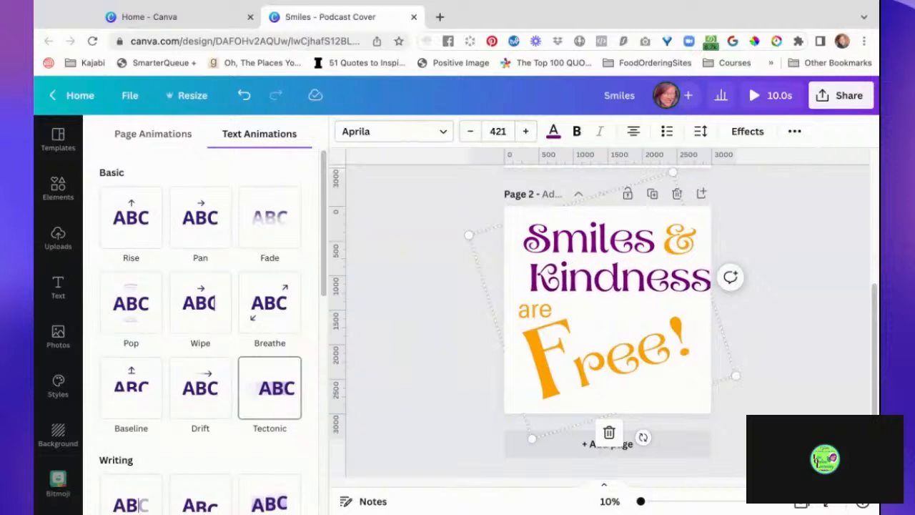
click(270, 388)
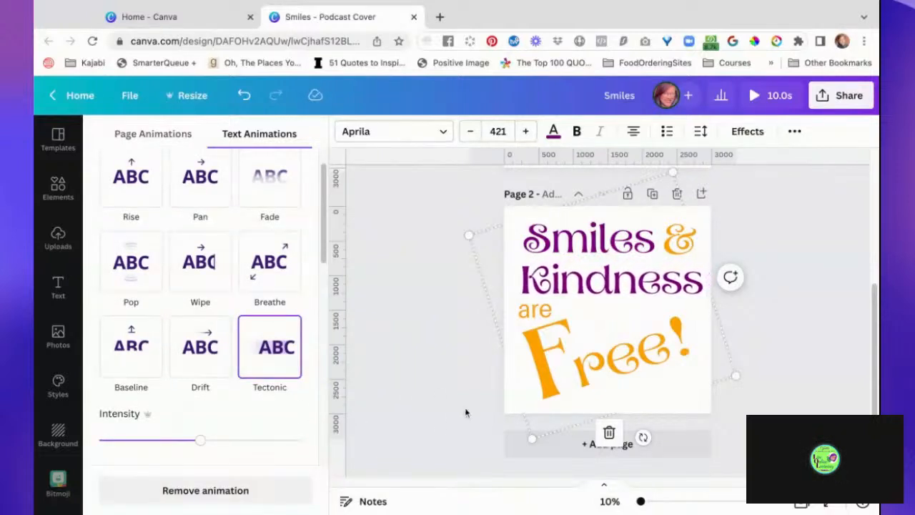
- Ungroup the page 2 text and group only the "F" and "ree!" together
click(554, 373)
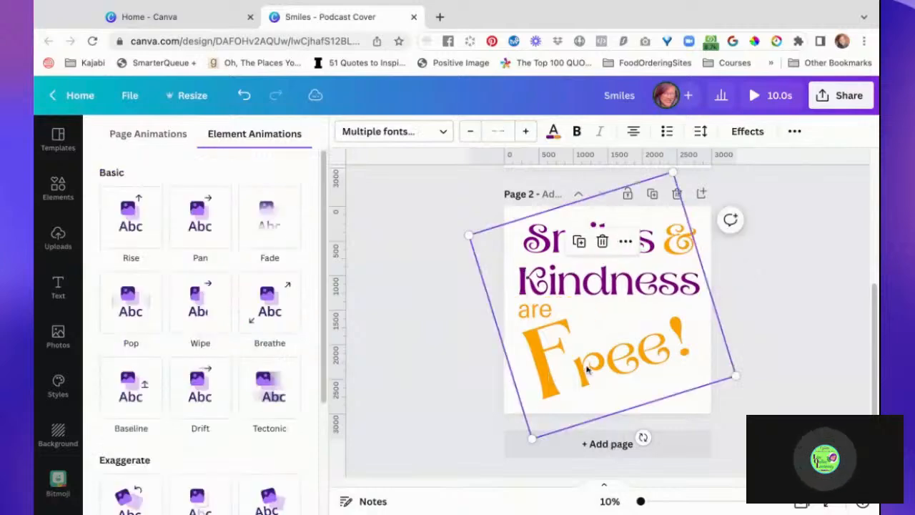
click(606, 366)
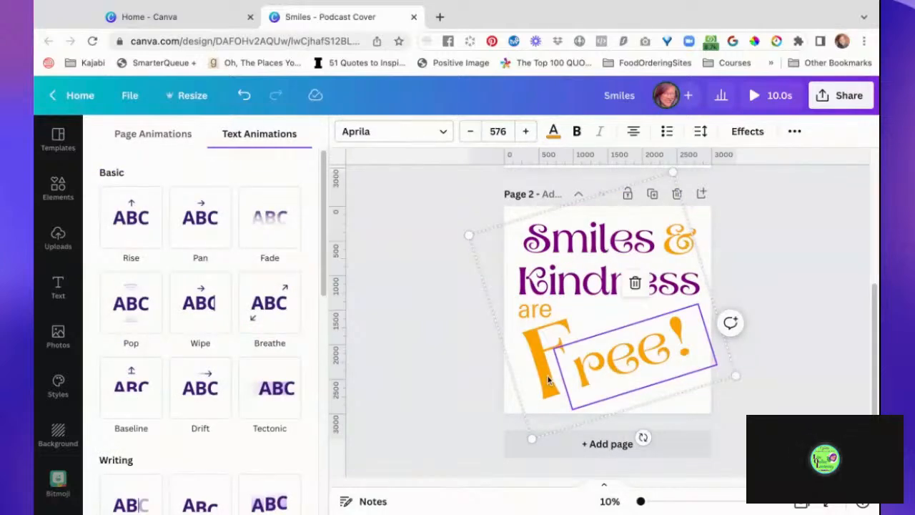
click(822, 236)
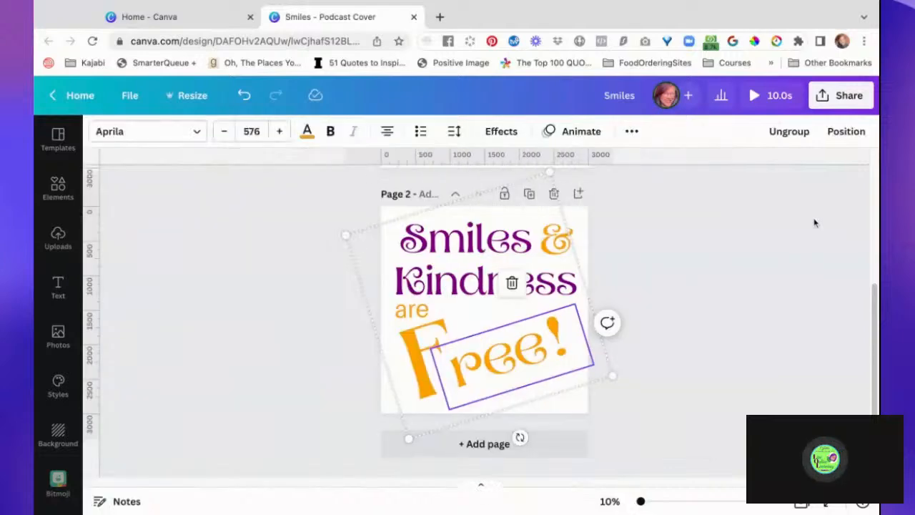
click(721, 342)
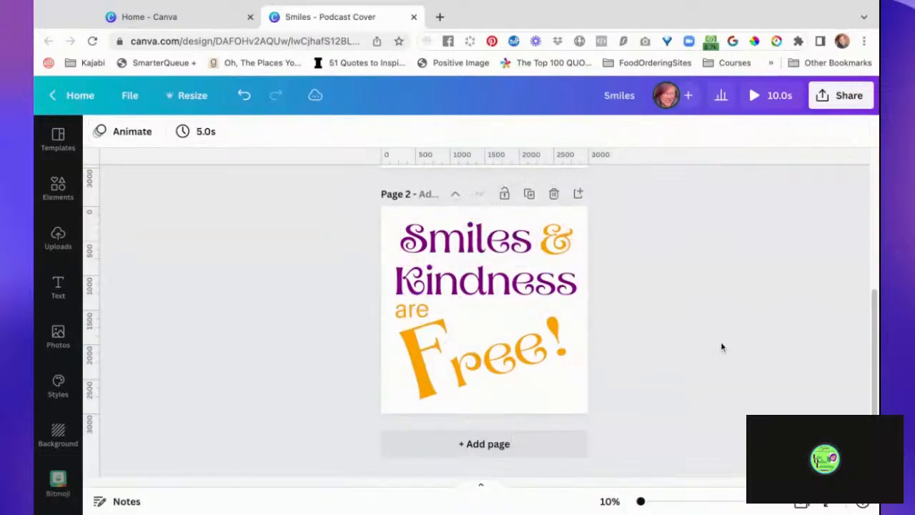
drag(311, 392, 680, 344)
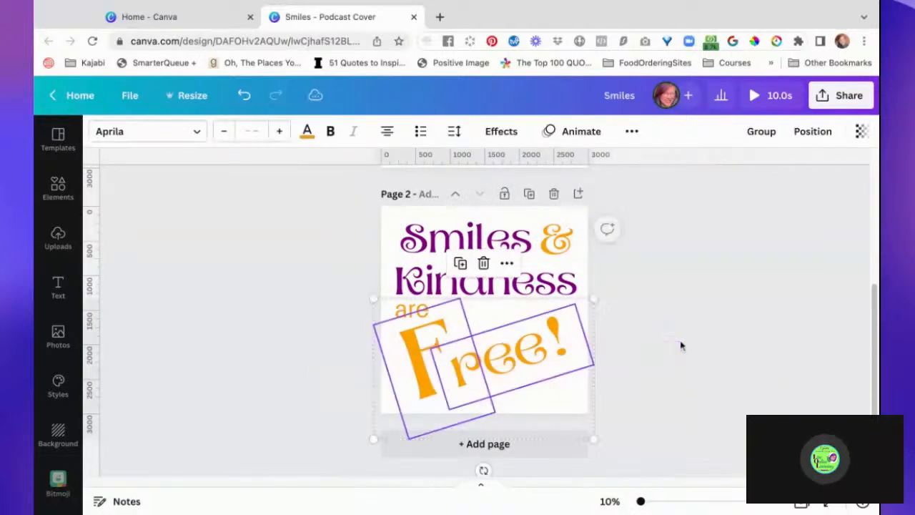
key(ctrl+g)
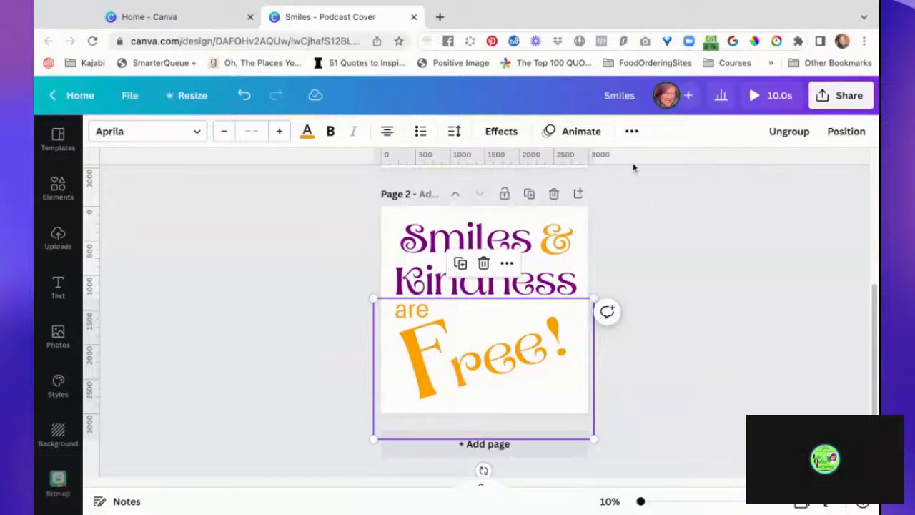
- Preview the element animations on the "Free!" group and apply the exaggerated Tumble animation
click(575, 131)
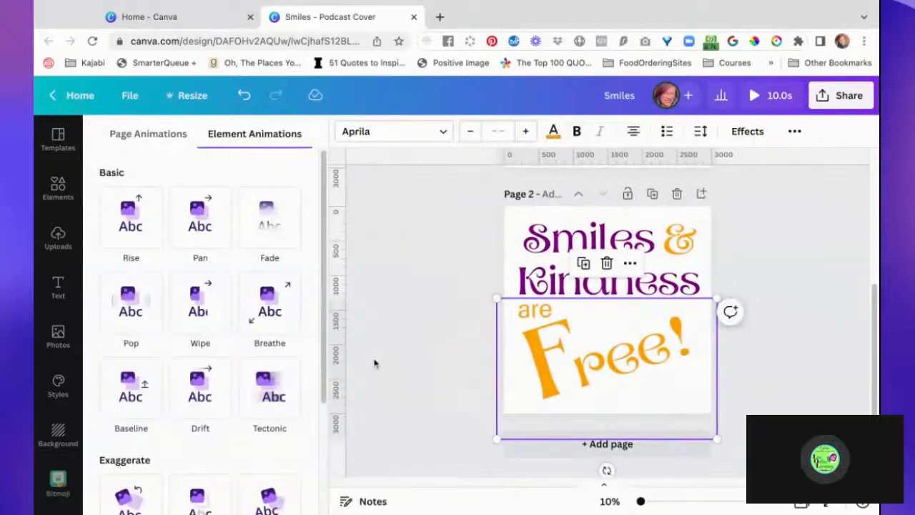
click(287, 390)
scroll(287, 390, down, 1)
scroll(286, 391, down, 1)
click(211, 407)
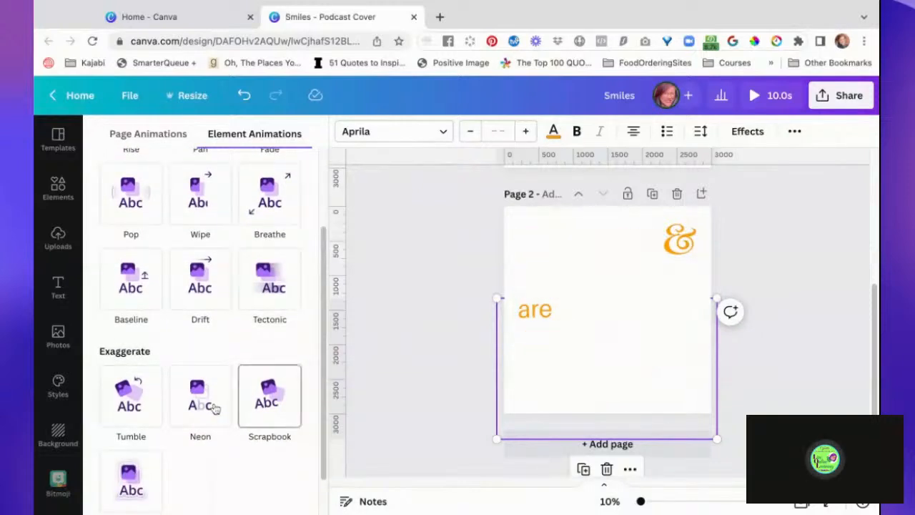
click(136, 407)
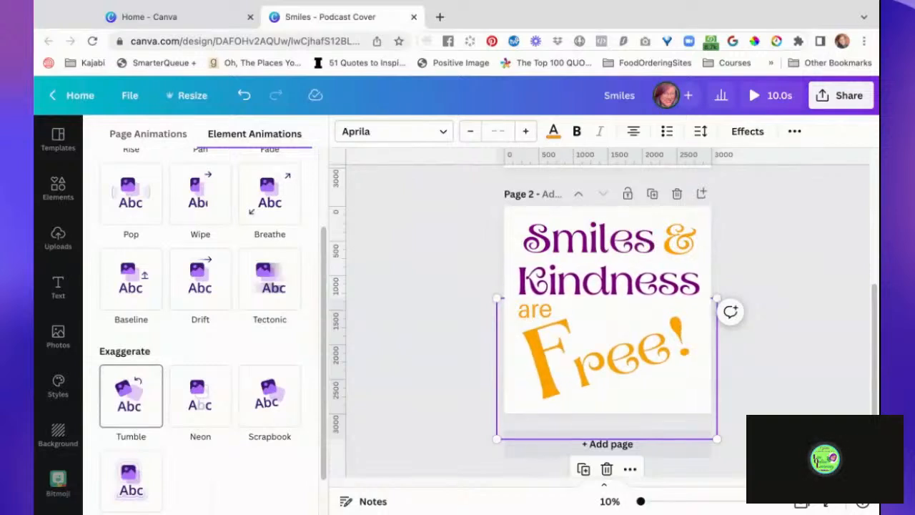
- Set the "Free!" group's Tumble animation to Both, try the maximum intensity, and settle on an intensity slightly above the middle
scroll(257, 352, down, 3)
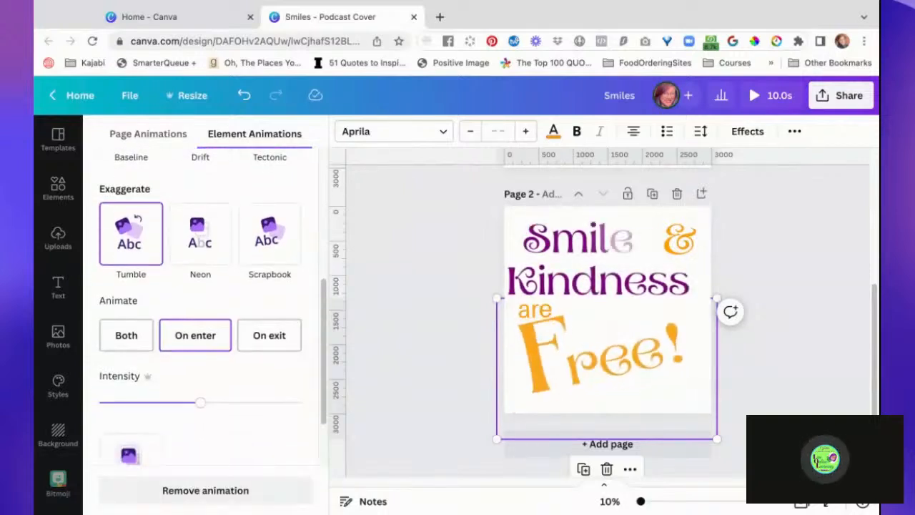
click(126, 342)
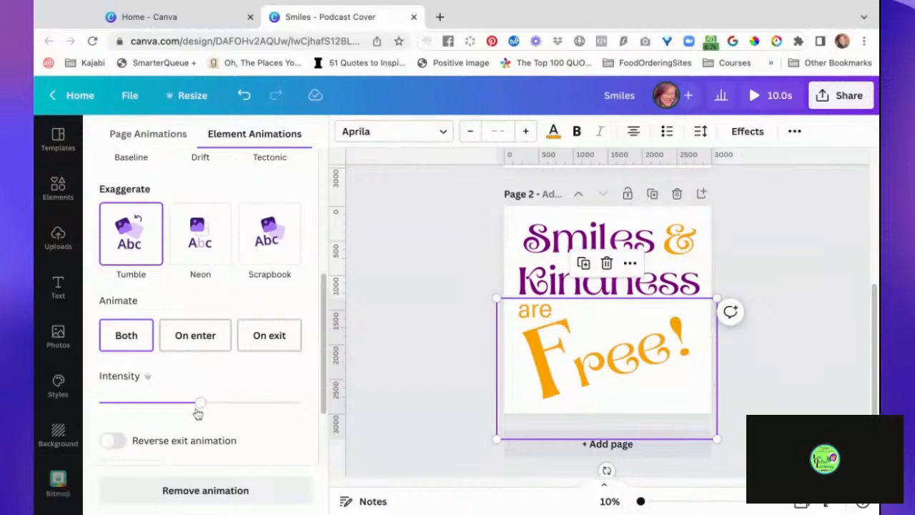
drag(202, 404, 300, 402)
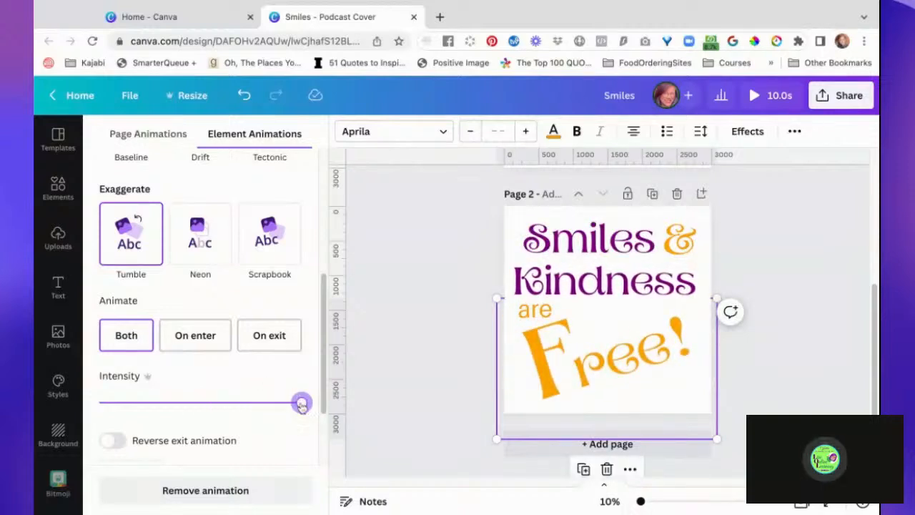
drag(302, 403, 210, 404)
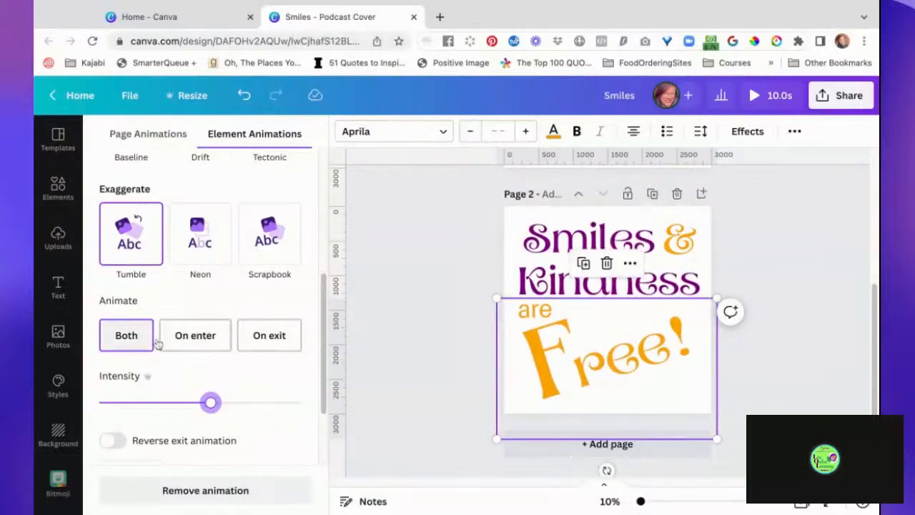
- Set the page 2 "Free!" group's Tumble animation to On enter and duplicate the page
click(194, 342)
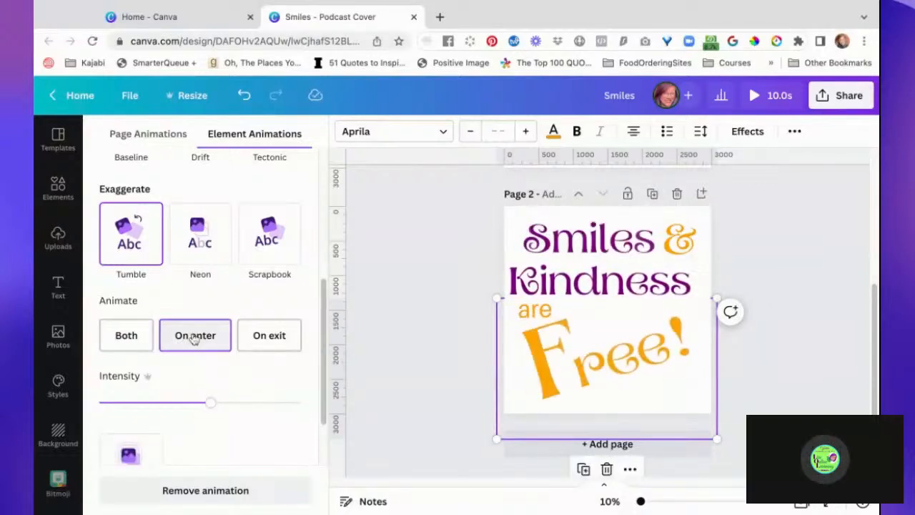
click(437, 311)
scroll(437, 384, down, 1)
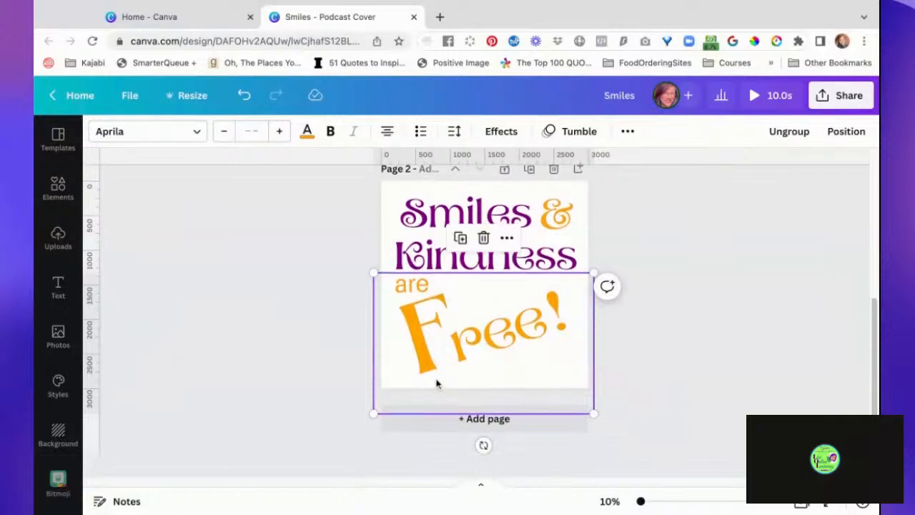
click(529, 170)
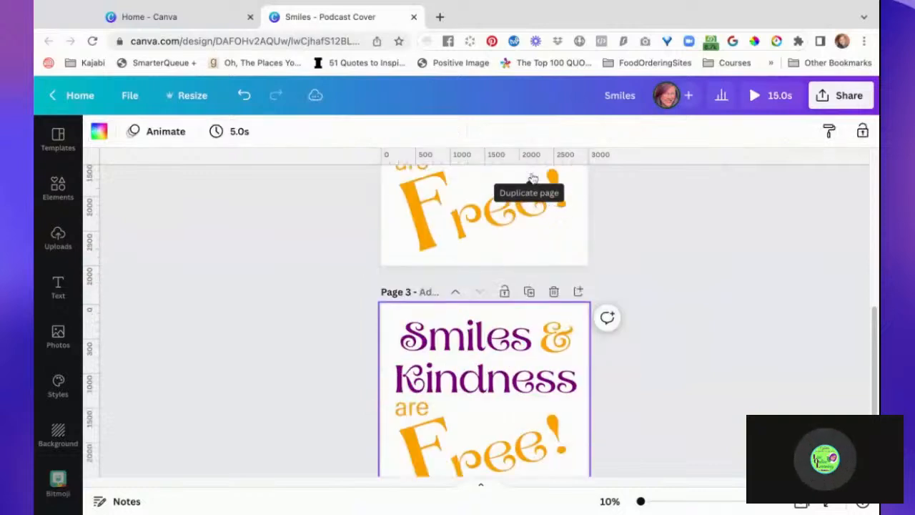
- Select the whole "Free!" group on page 3 and set its Tumble animation to On exit
click(520, 381)
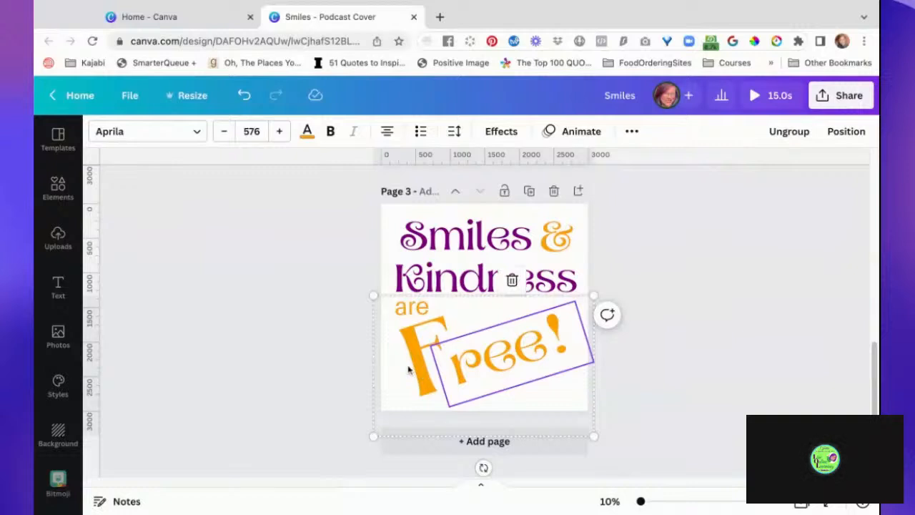
click(698, 423)
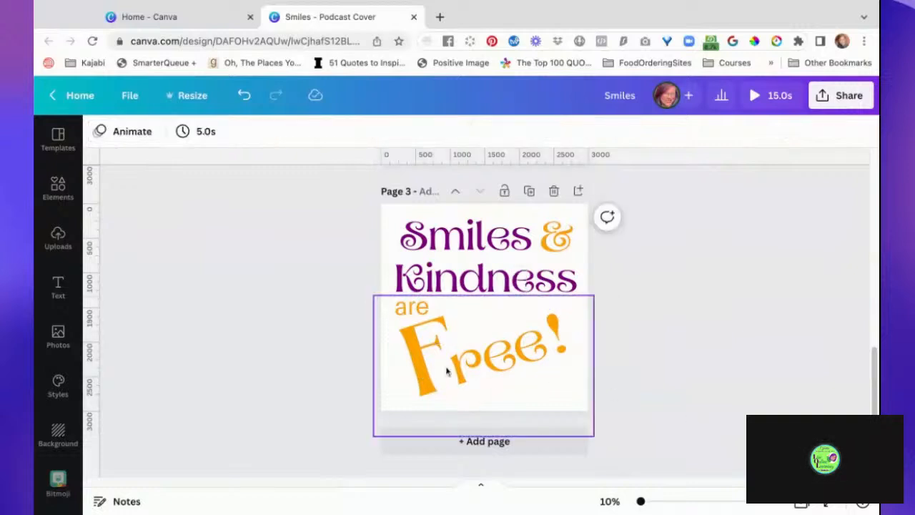
click(423, 373)
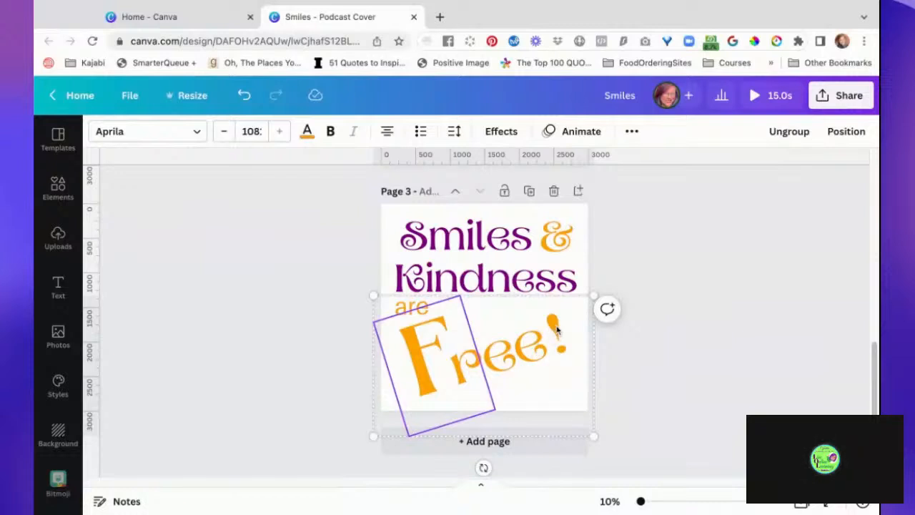
click(687, 393)
click(564, 390)
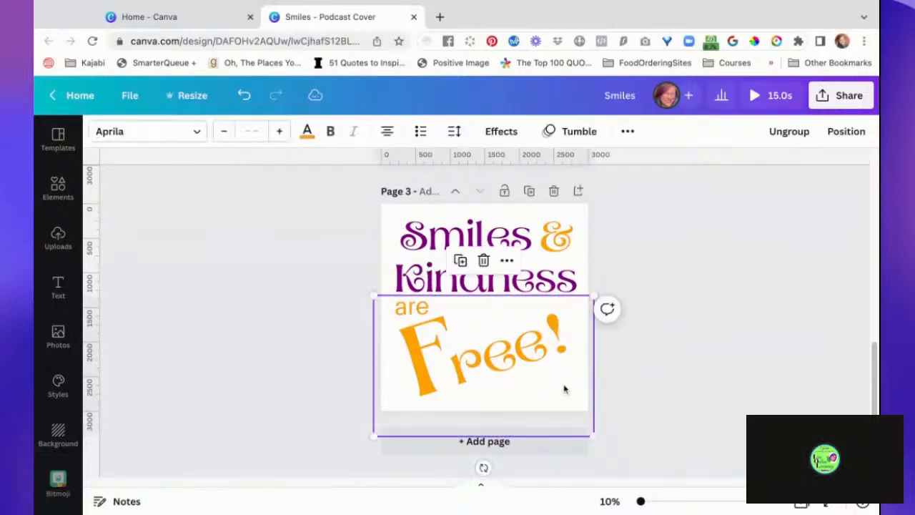
click(572, 131)
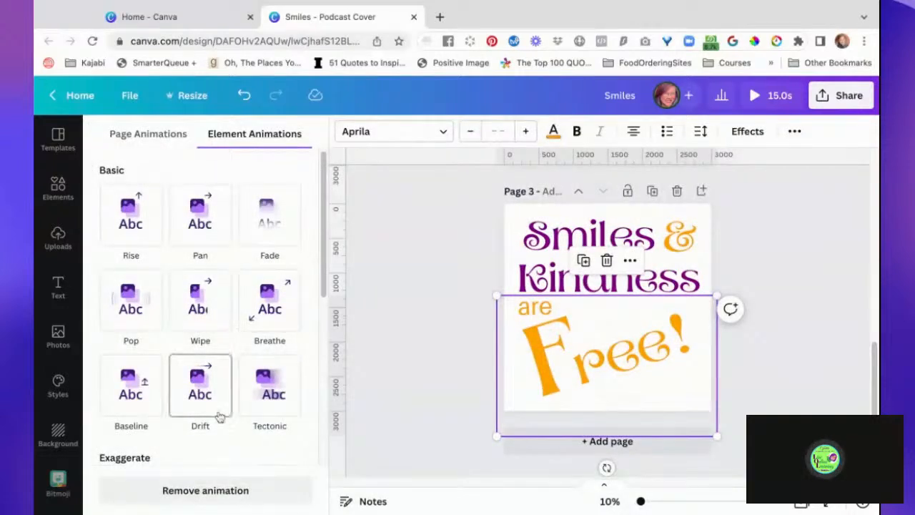
scroll(219, 425, down, 4)
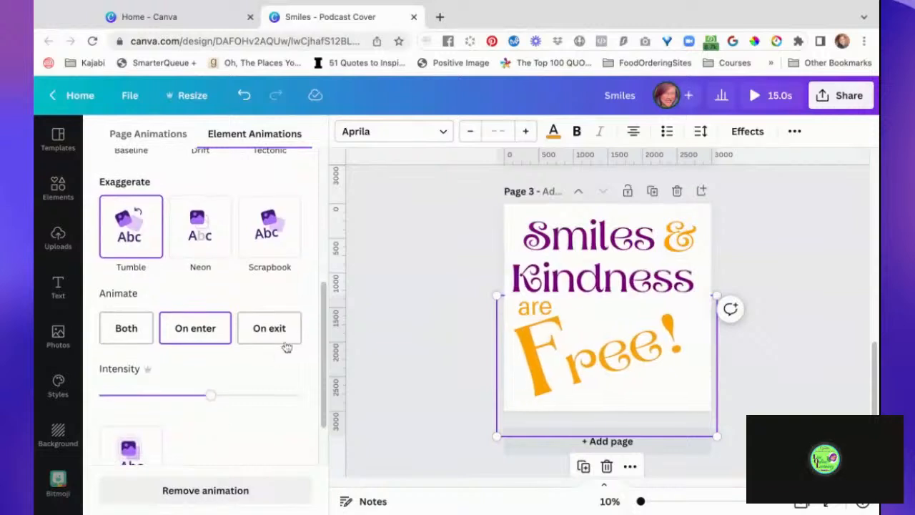
click(281, 329)
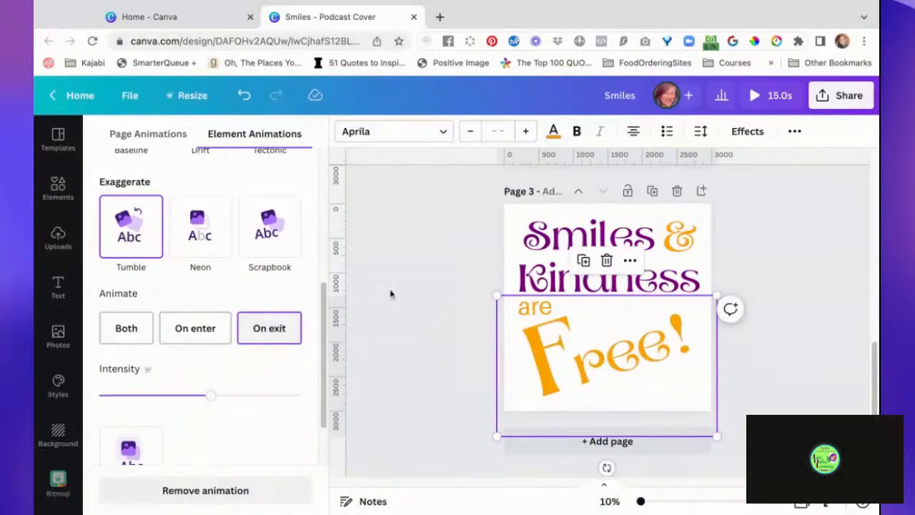
click(424, 289)
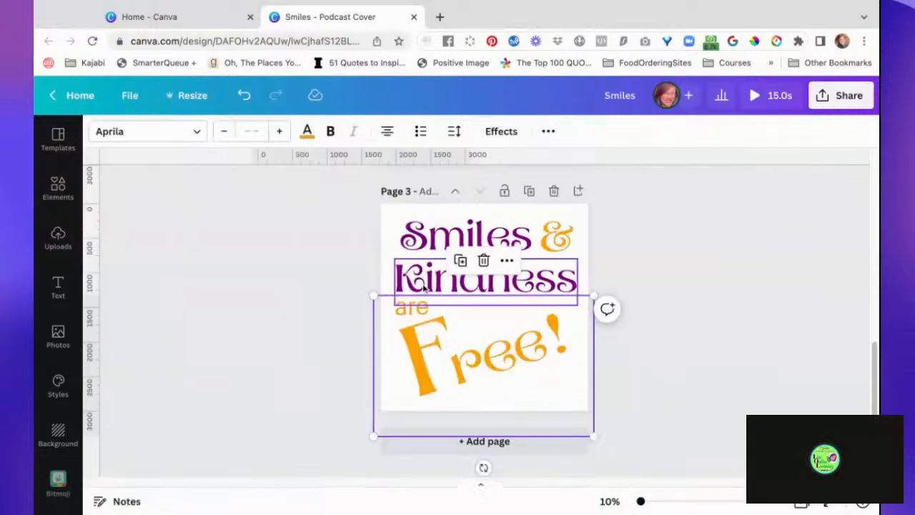
- Play the full three-page animation preview and return to the editor
click(756, 216)
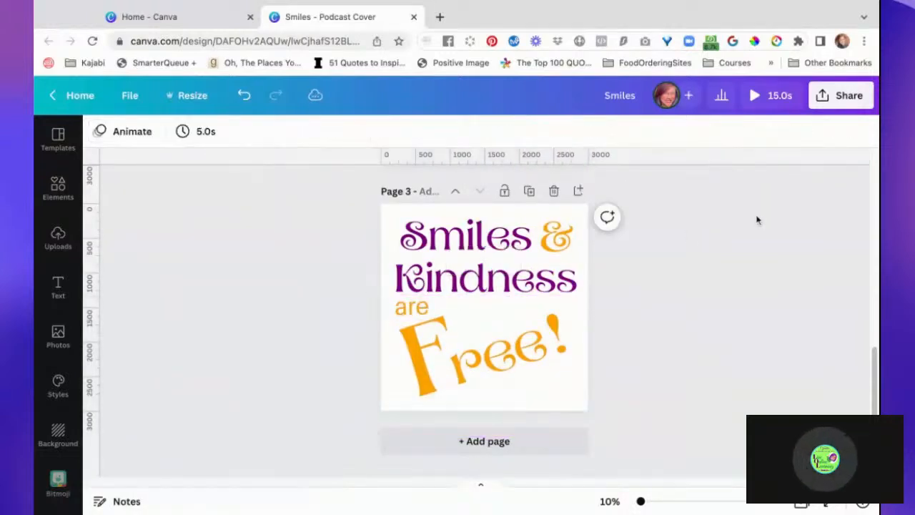
click(771, 98)
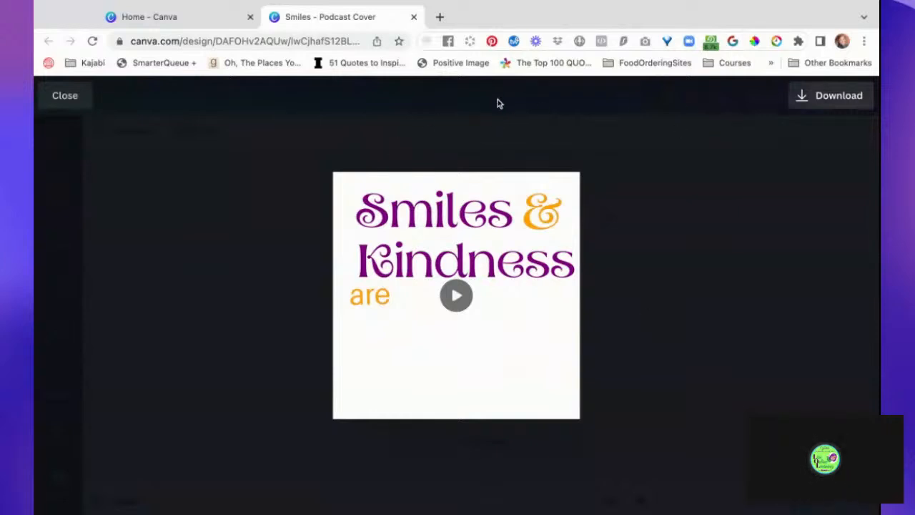
click(65, 101)
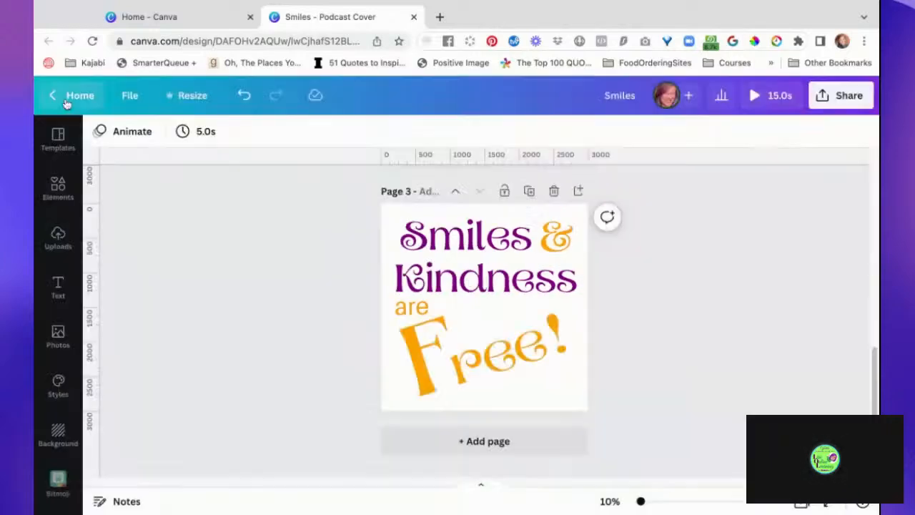
- Set the timing of page 2 alone to 2.5 seconds
click(206, 134)
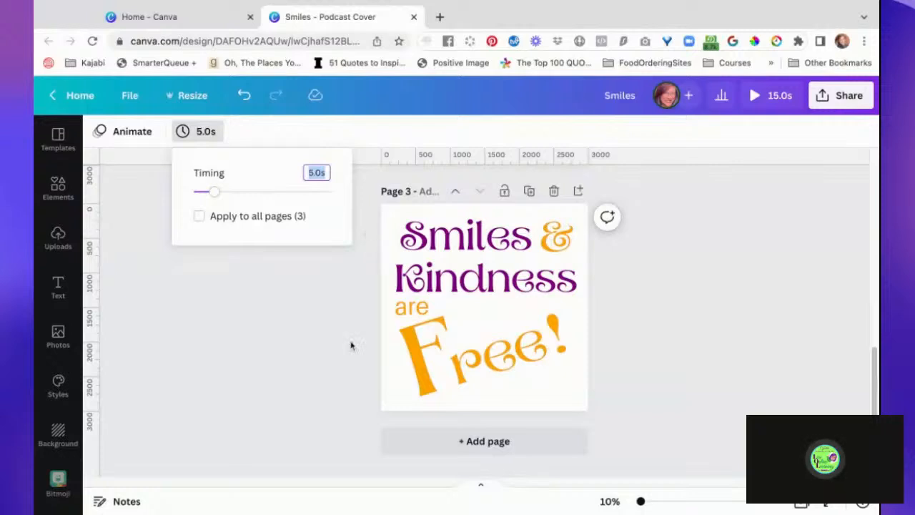
scroll(351, 343, up, 7)
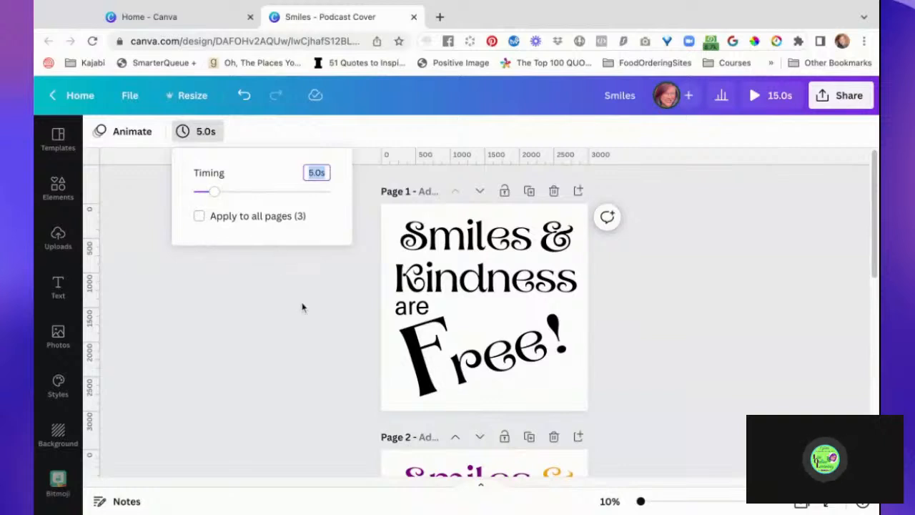
scroll(303, 307, down, 5)
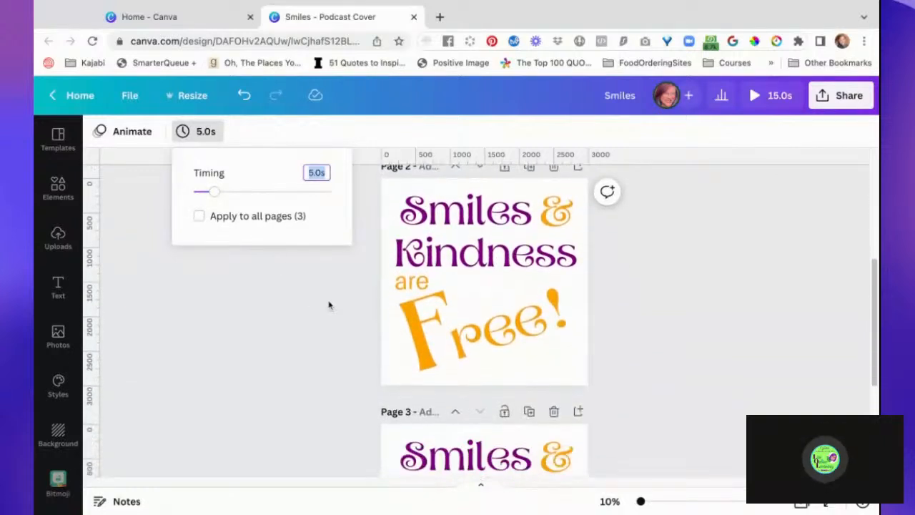
click(383, 316)
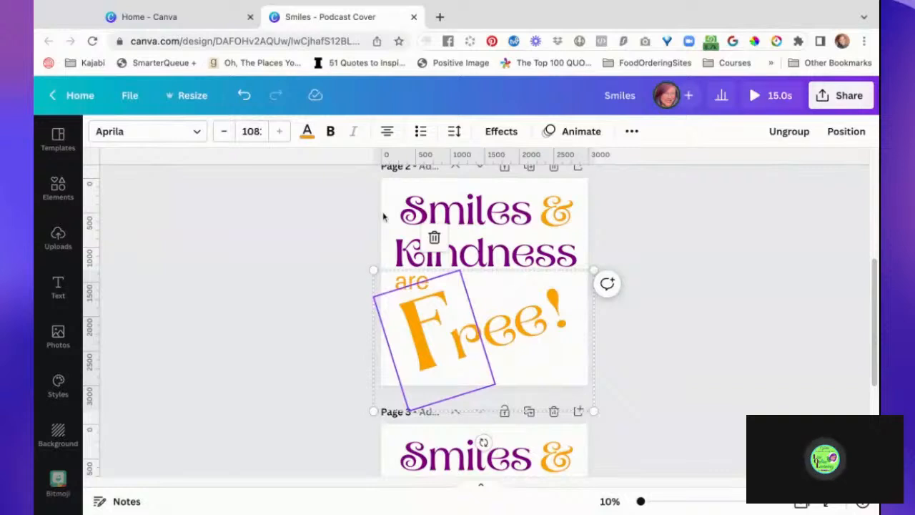
click(384, 217)
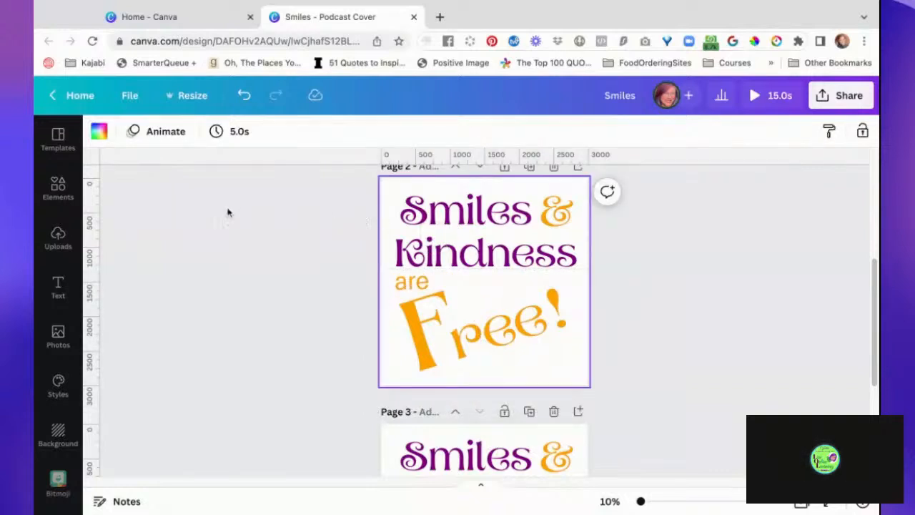
click(223, 135)
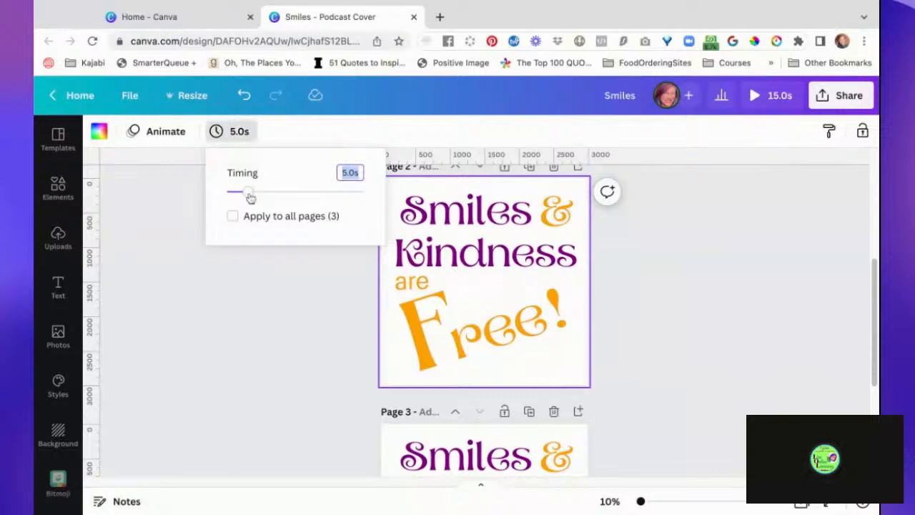
drag(251, 198, 238, 192)
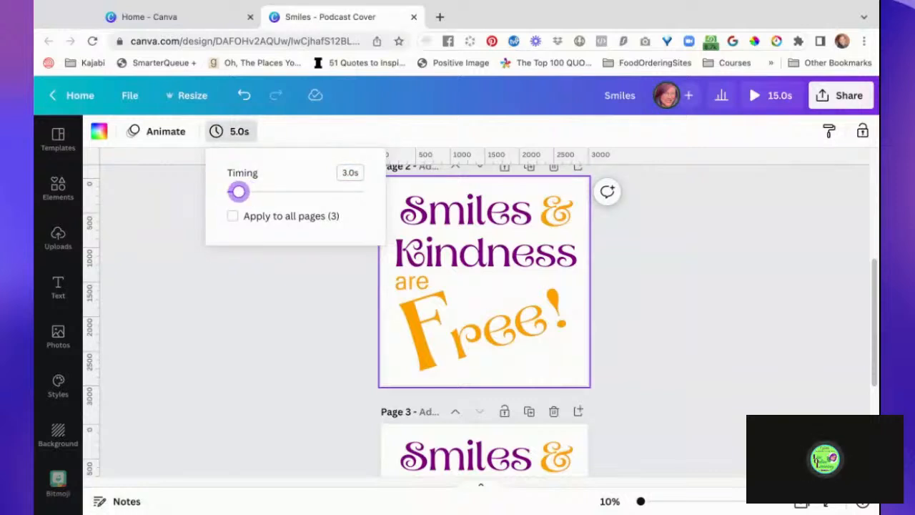
drag(237, 191, 237, 191)
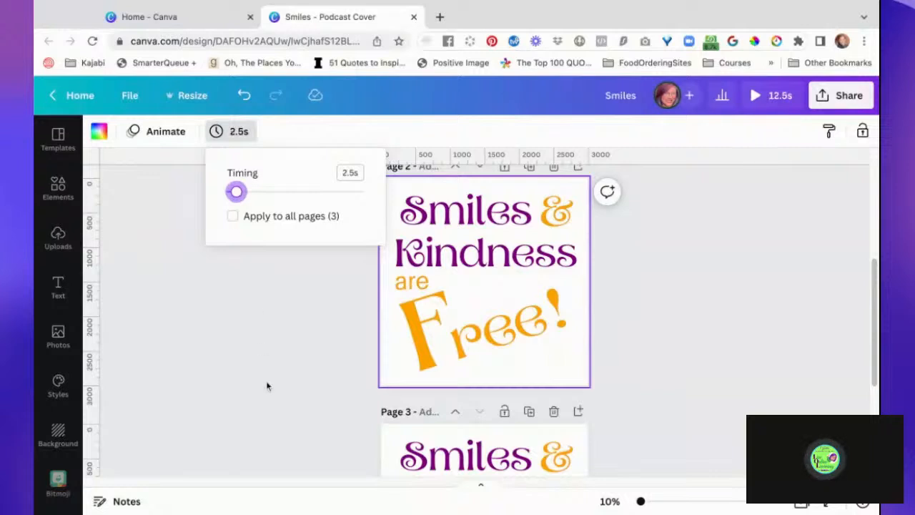
- Set the timing of page 3 alone to 2.5 seconds
scroll(272, 398, down, 3)
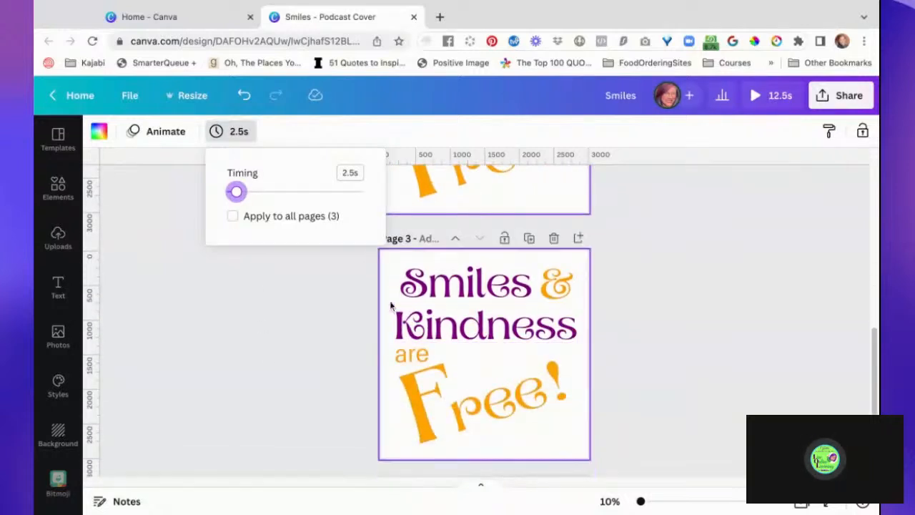
click(324, 229)
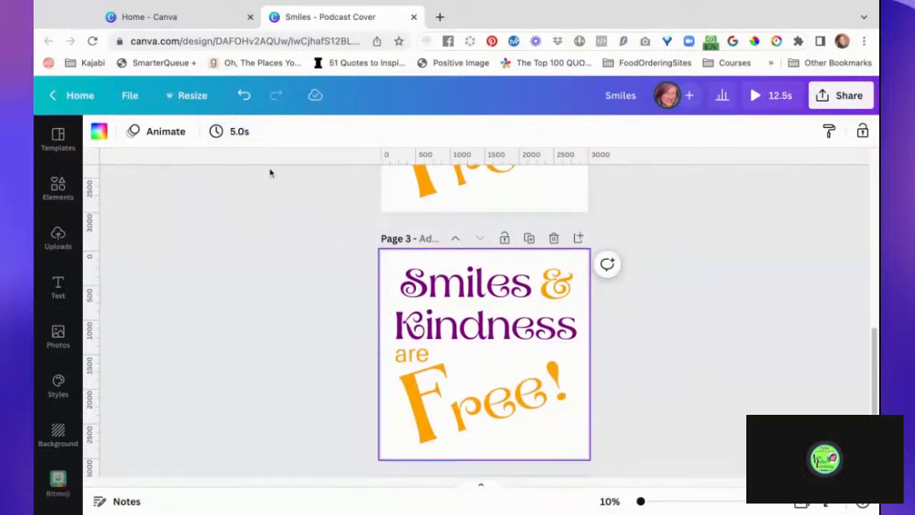
click(232, 136)
drag(251, 194, 237, 192)
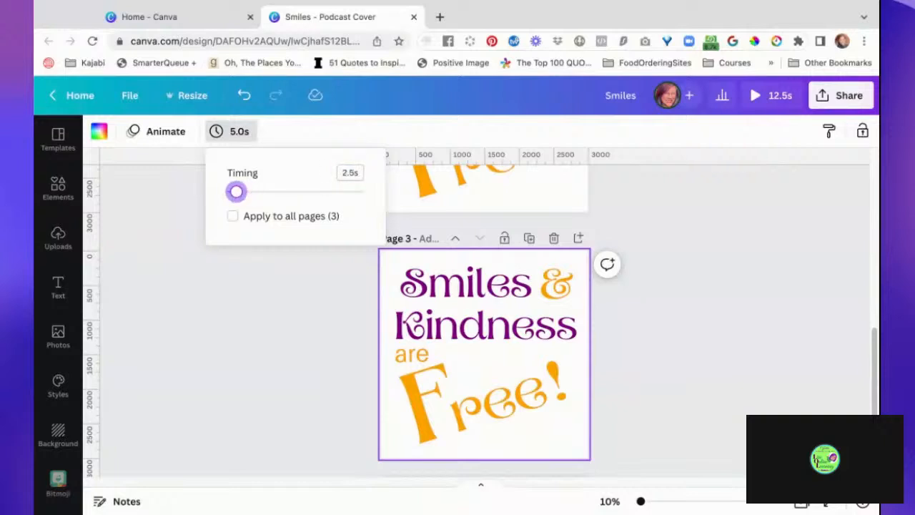
click(262, 321)
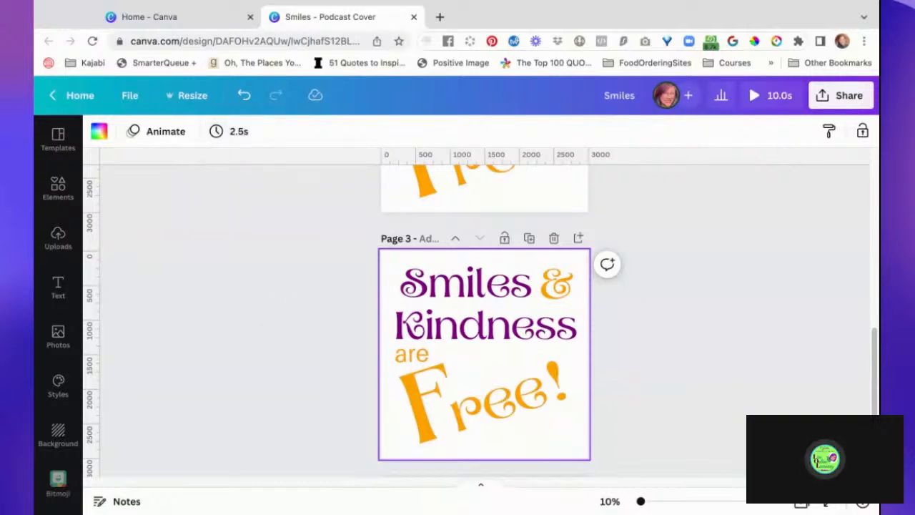
- Replay the animation preview to check the shortened page timings, and close it
click(782, 104)
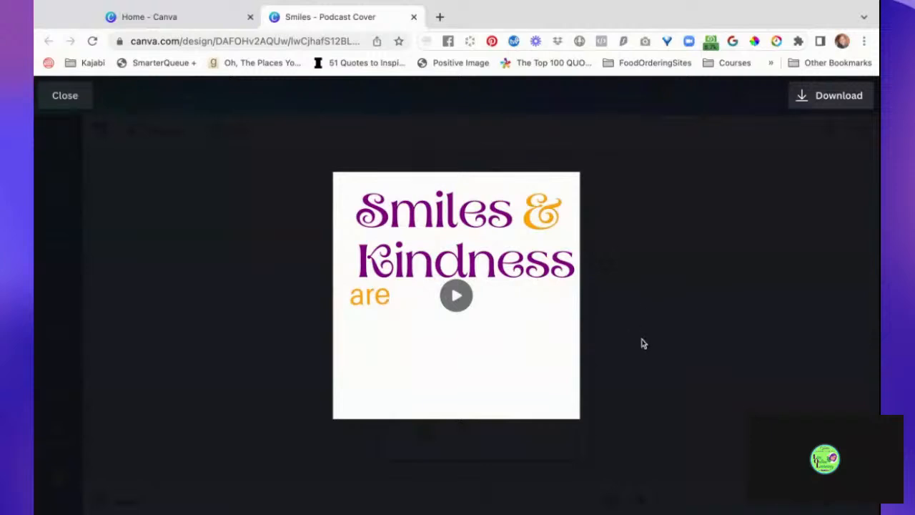
click(636, 224)
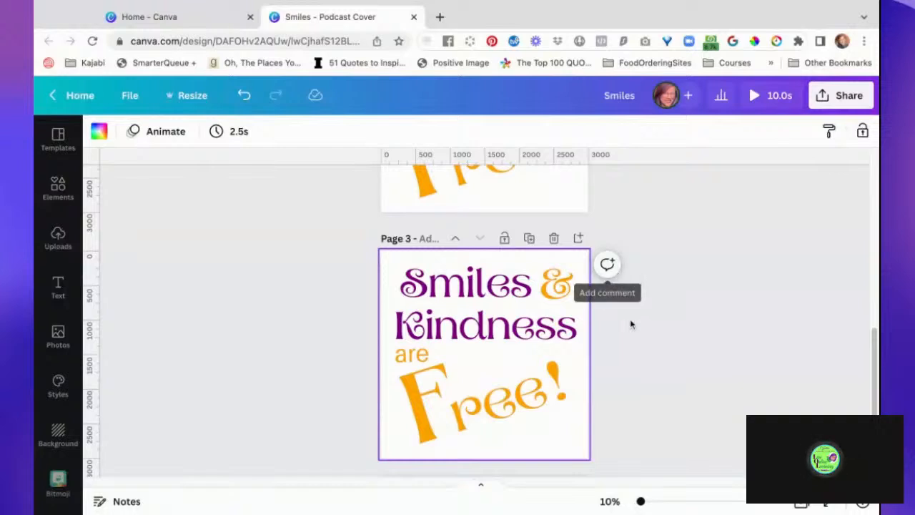
- Duplicate the coloured page 2 and move the copy up to become page 1, ahead of the black version
scroll(631, 325, up, 6)
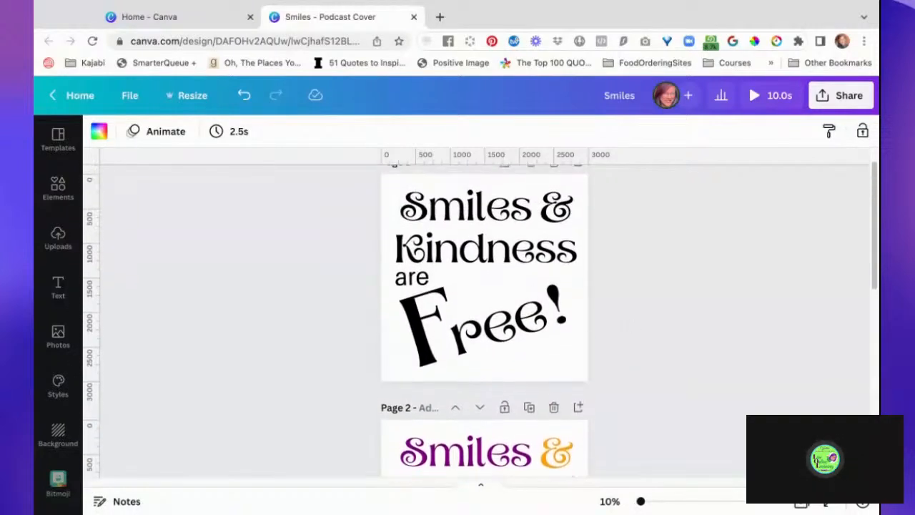
scroll(480, 319, up, 1)
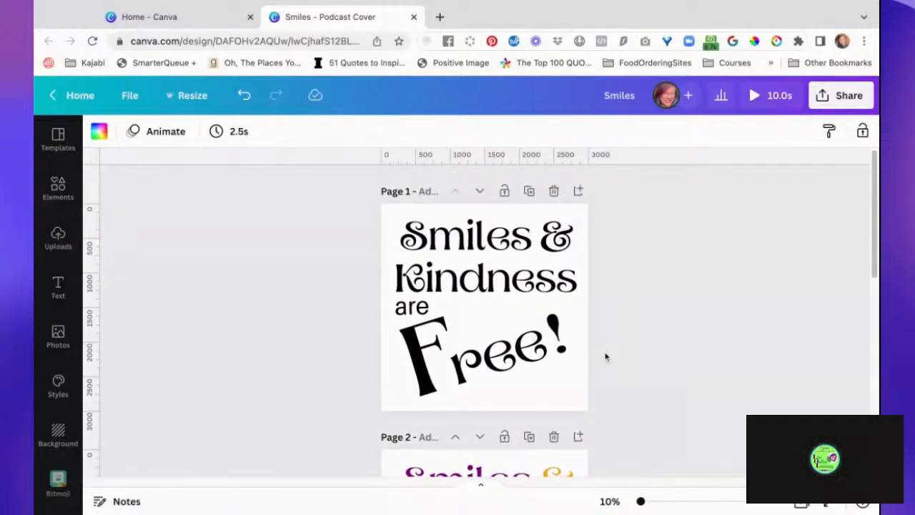
click(530, 438)
click(455, 192)
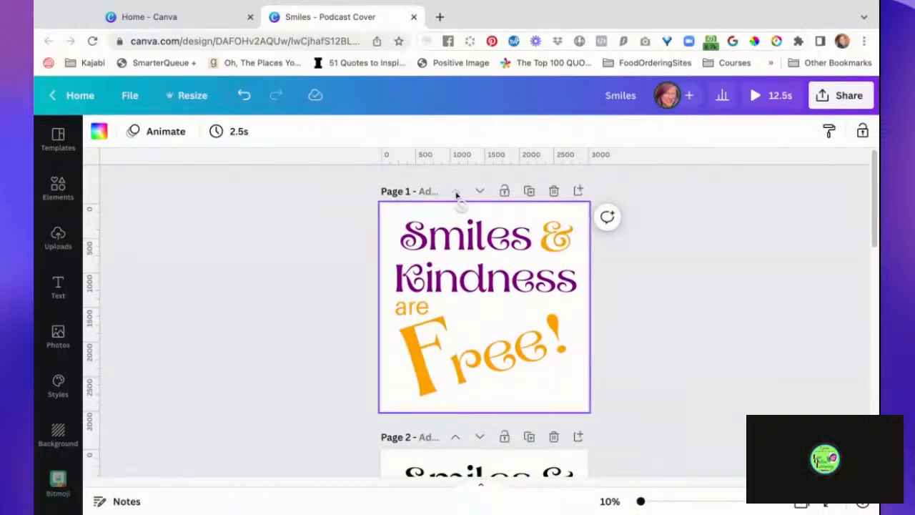
- Duplicate page 4 and move the copy up to page 3, directly after the black version
scroll(462, 404, down, 5)
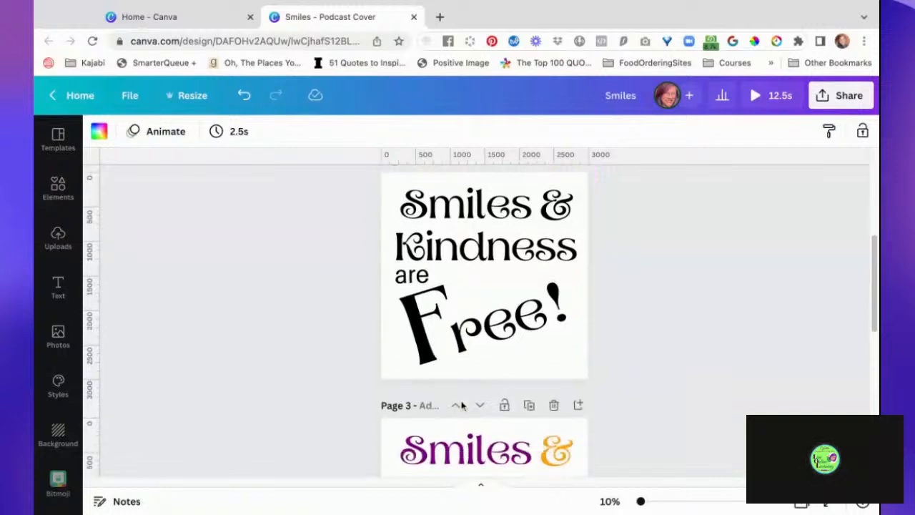
scroll(461, 406, down, 5)
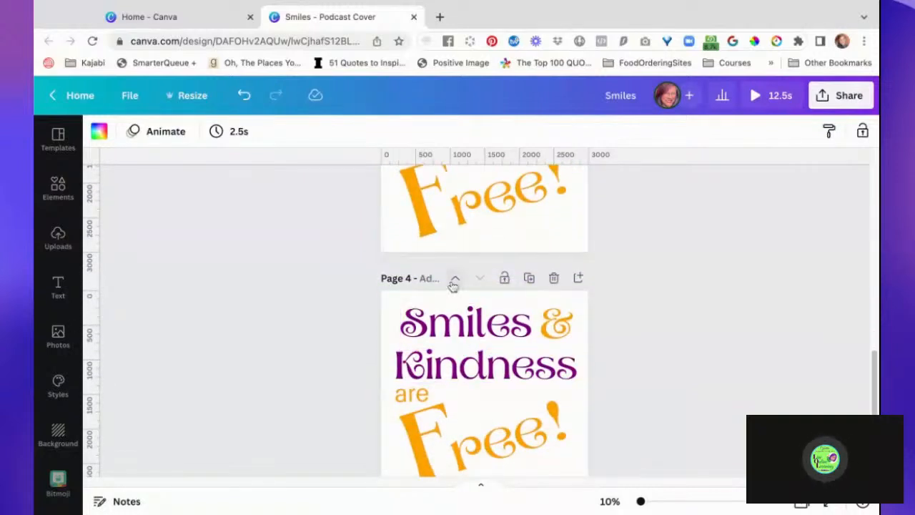
click(530, 280)
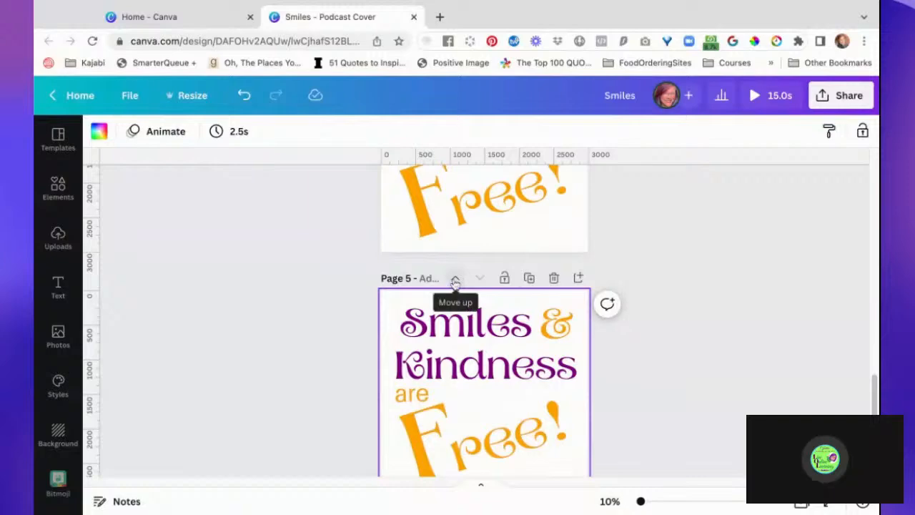
click(455, 279)
click(456, 279)
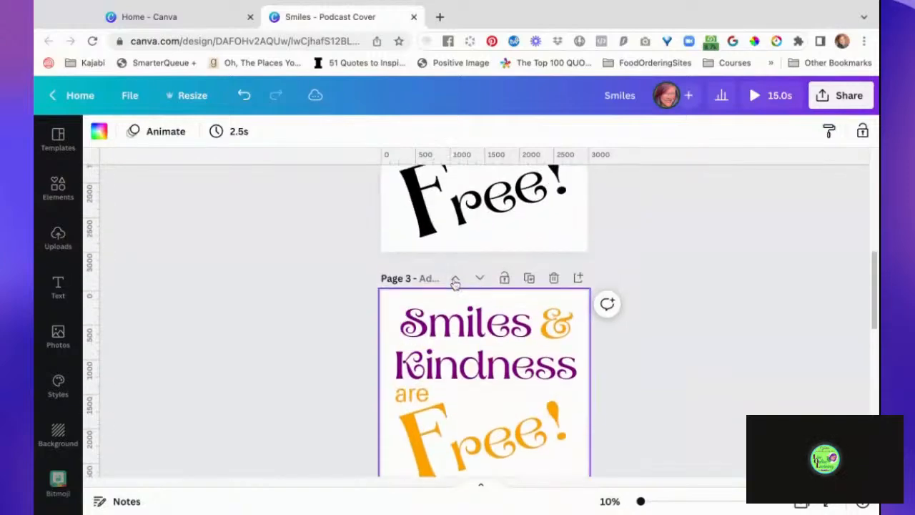
- Move the coloured page 3 up to page 1, ahead of the black version, and check the animation preview
click(455, 279)
click(455, 278)
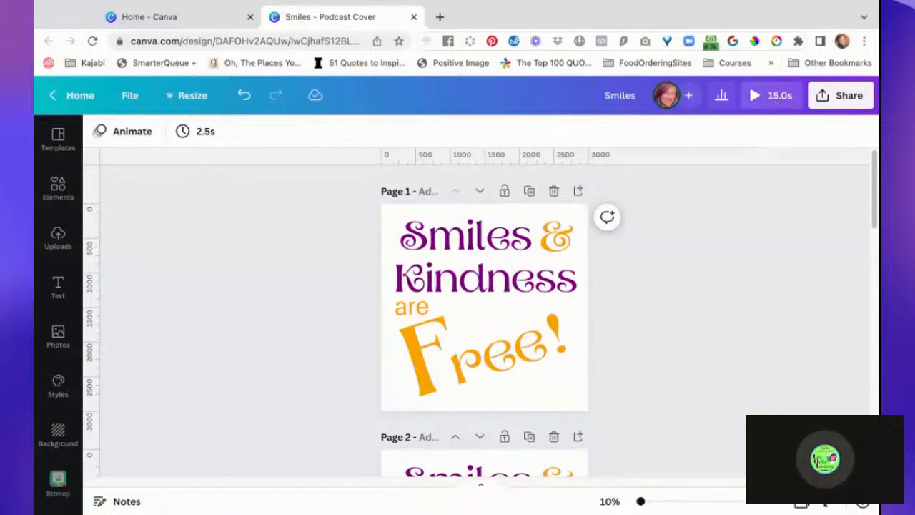
click(757, 99)
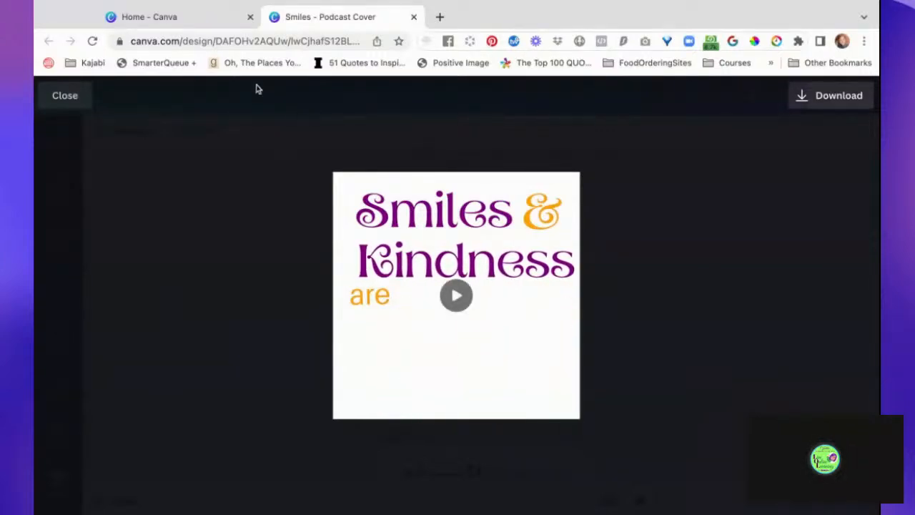
click(283, 213)
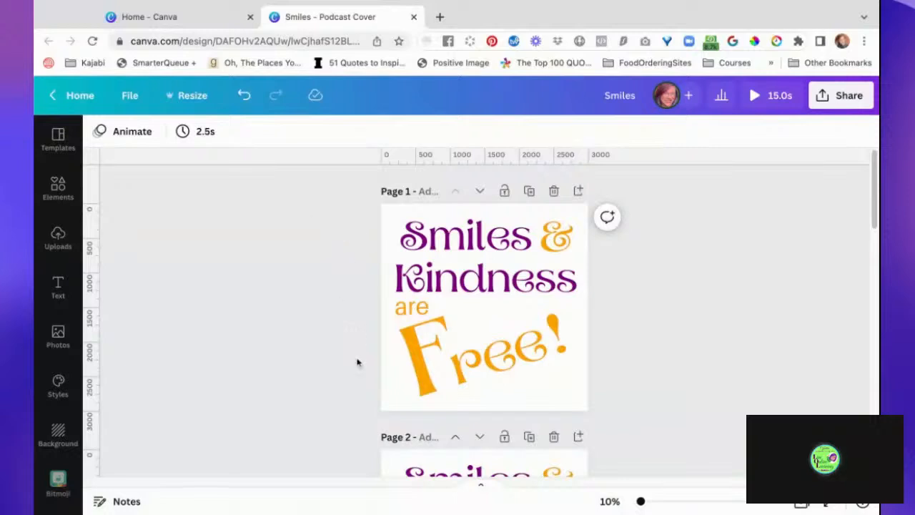
- Apply the Breathe element animation to the grouped black text on page 3
scroll(357, 362, down, 6)
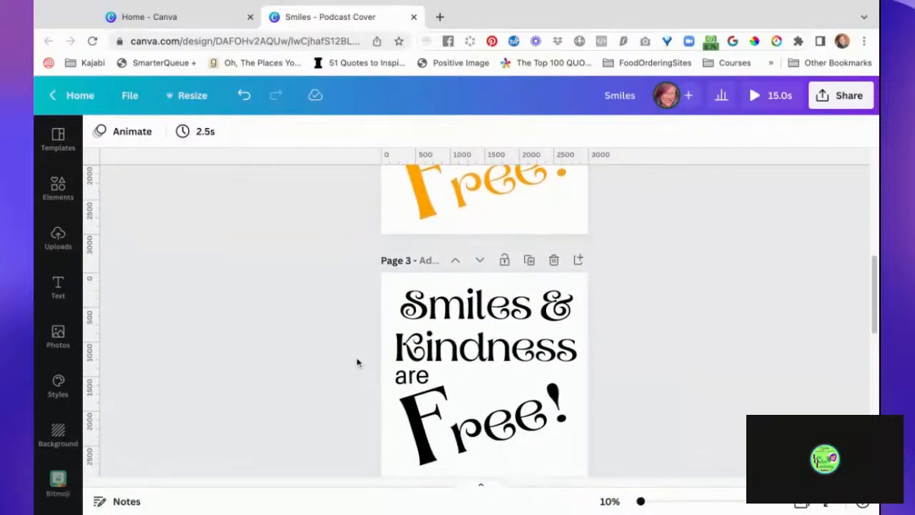
scroll(358, 362, down, 1)
click(469, 268)
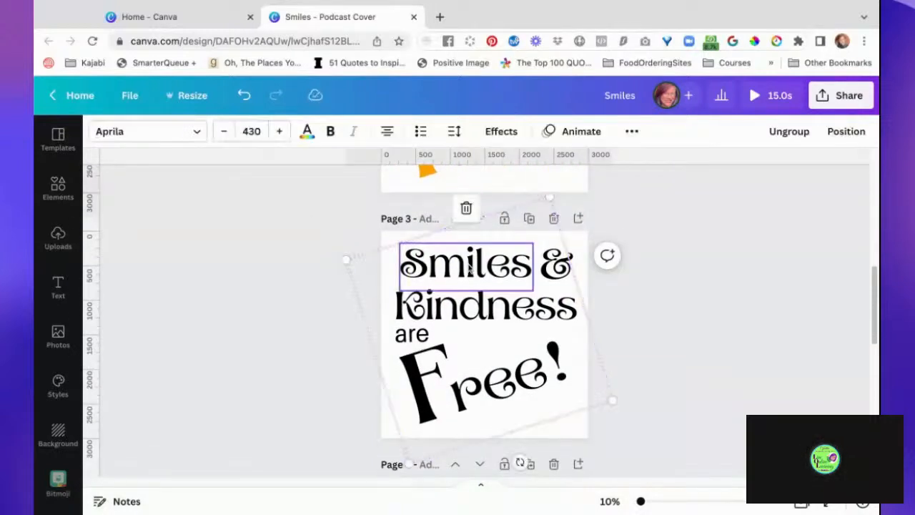
click(280, 329)
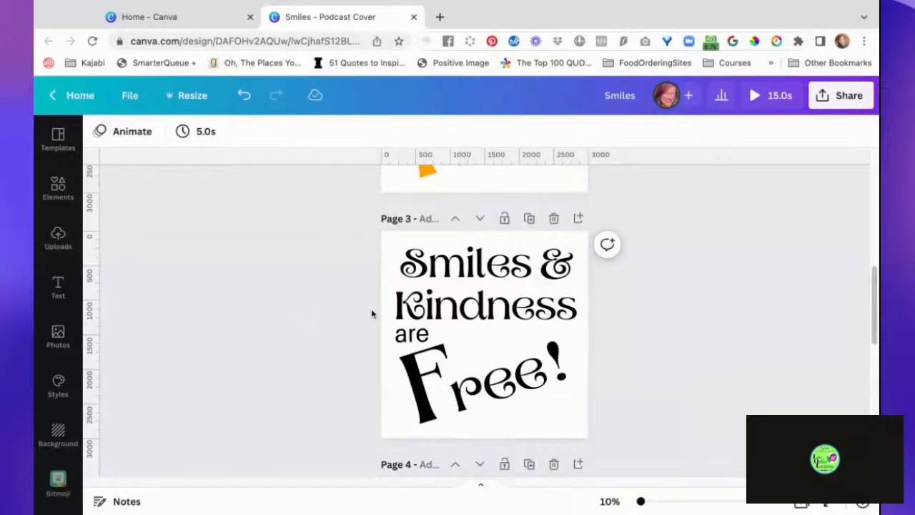
click(588, 336)
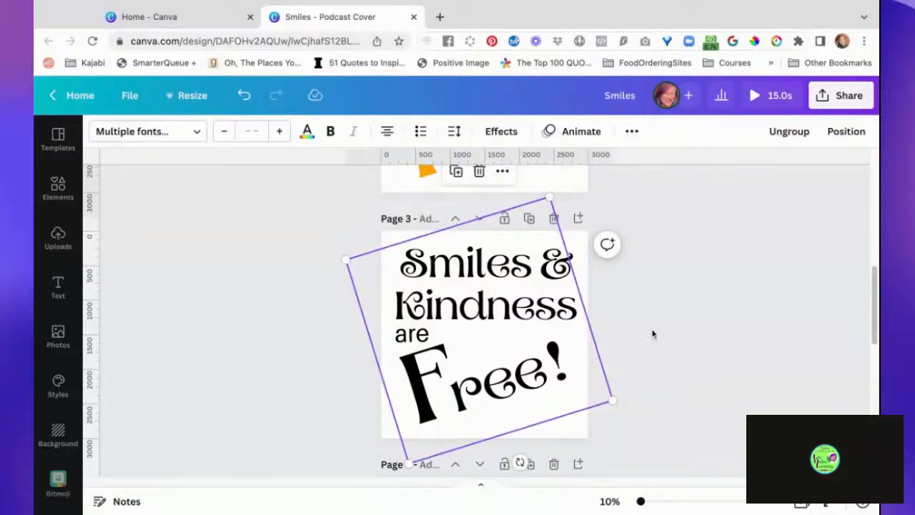
scroll(652, 334, up, 1)
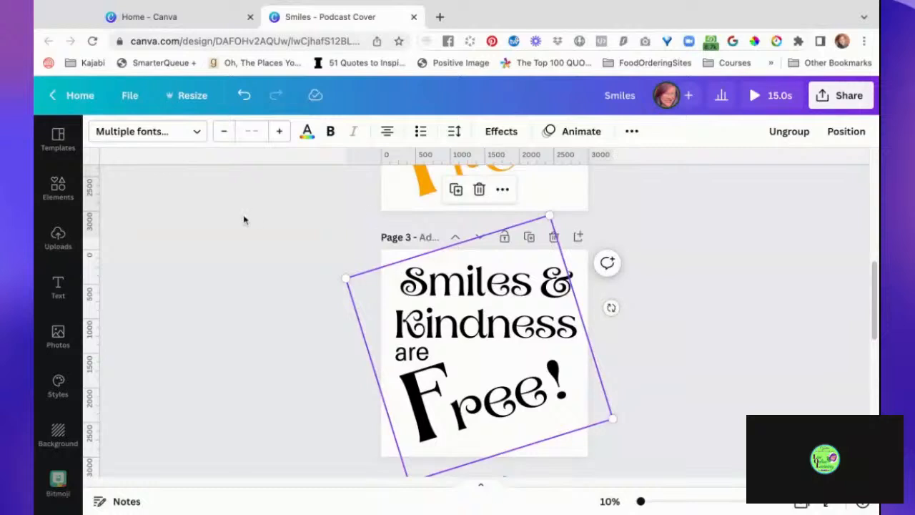
scroll(228, 230, up, 1)
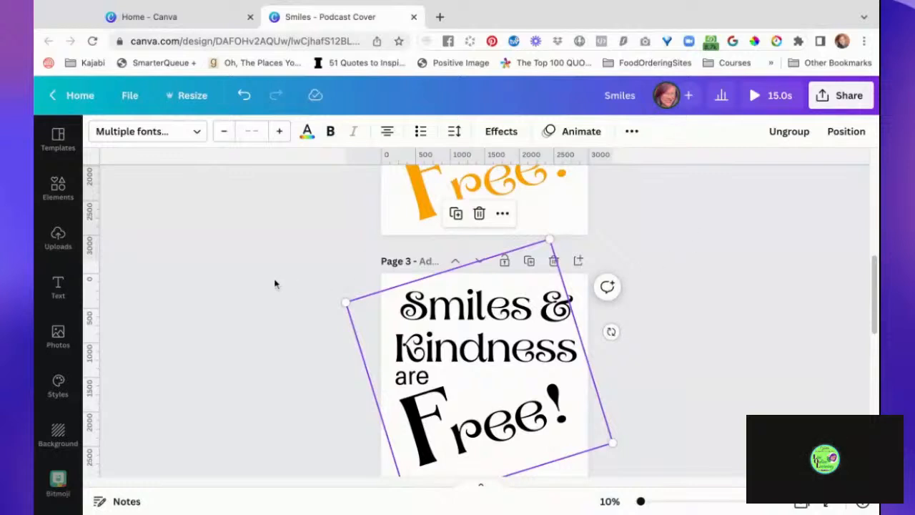
scroll(274, 284, down, 1)
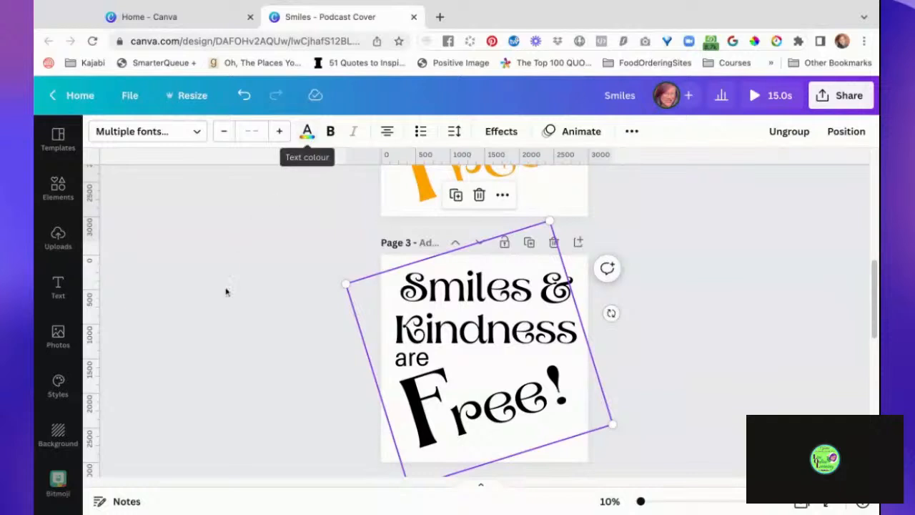
click(575, 132)
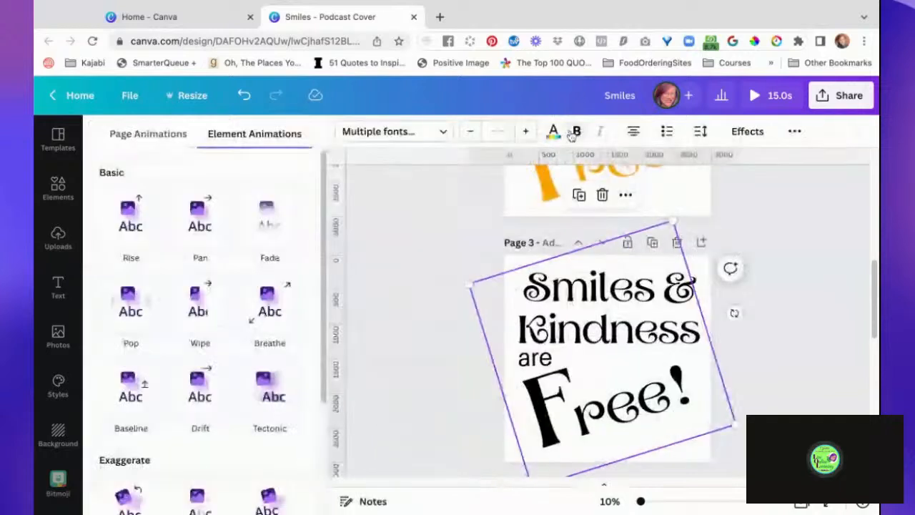
scroll(398, 321, down, 1)
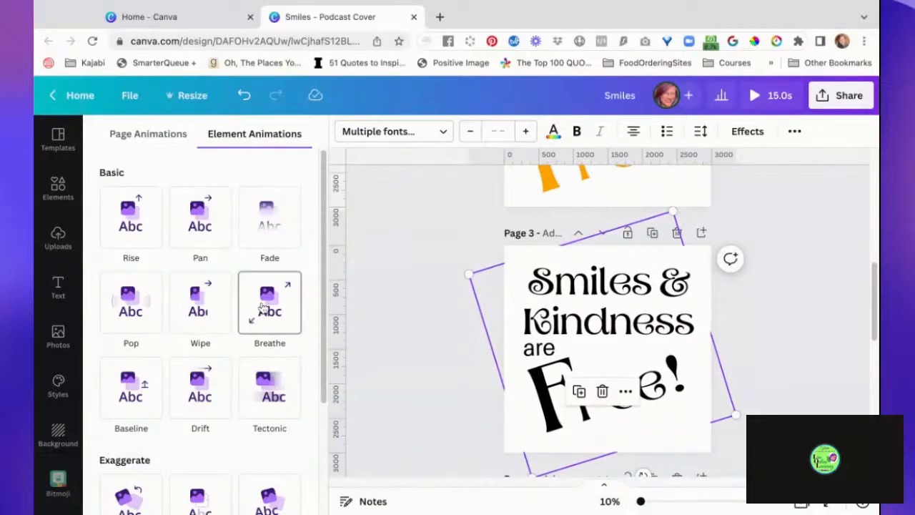
click(269, 301)
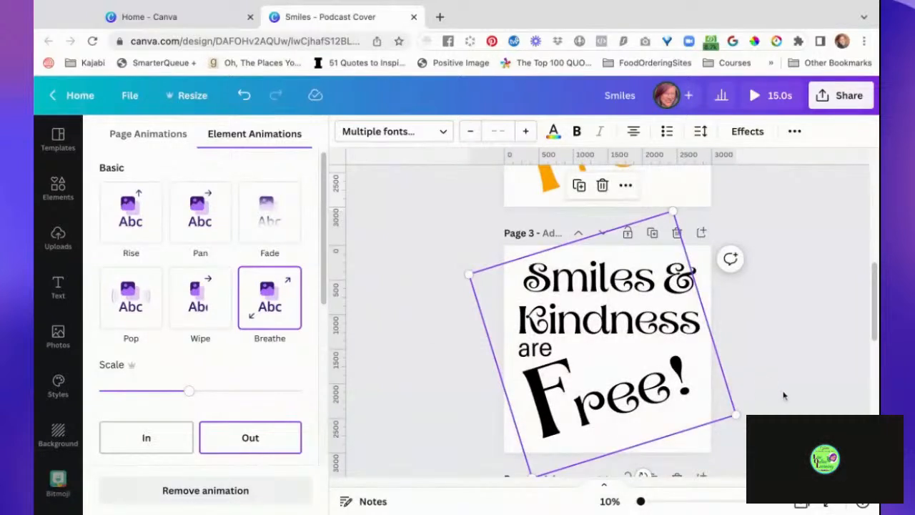
- Try the In direction for the page 3 text's Breathe animation, and set it back to Out
click(167, 444)
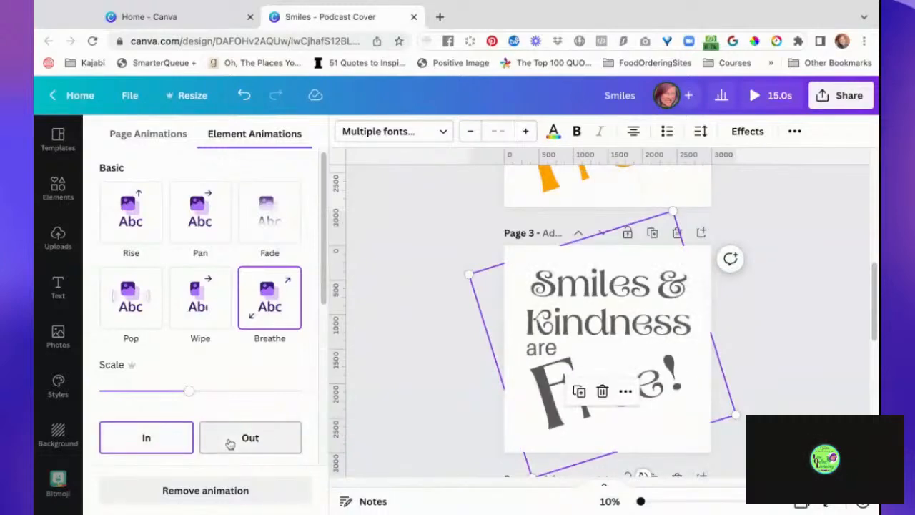
scroll(232, 440, down, 2)
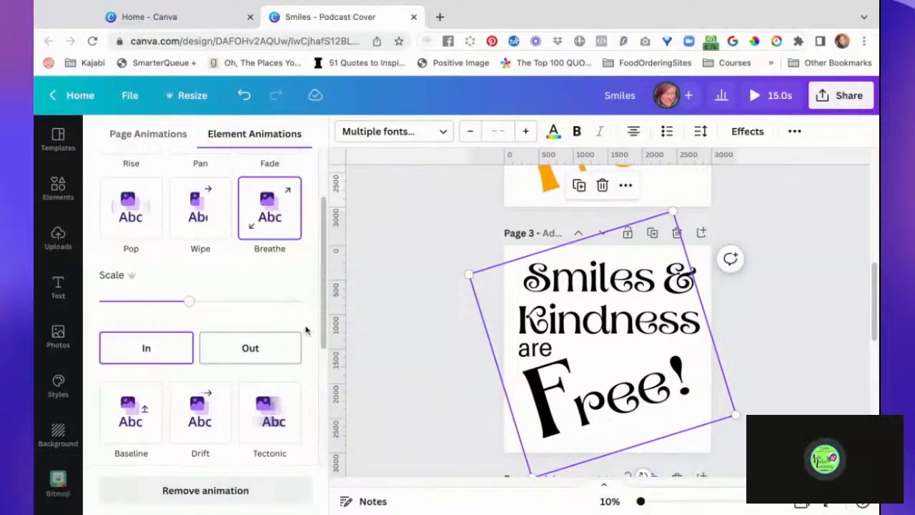
click(261, 350)
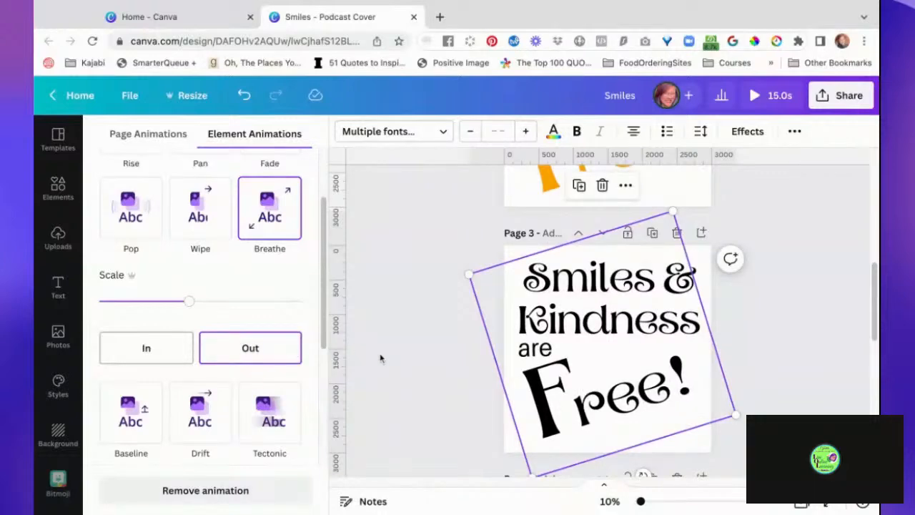
key(Escape)
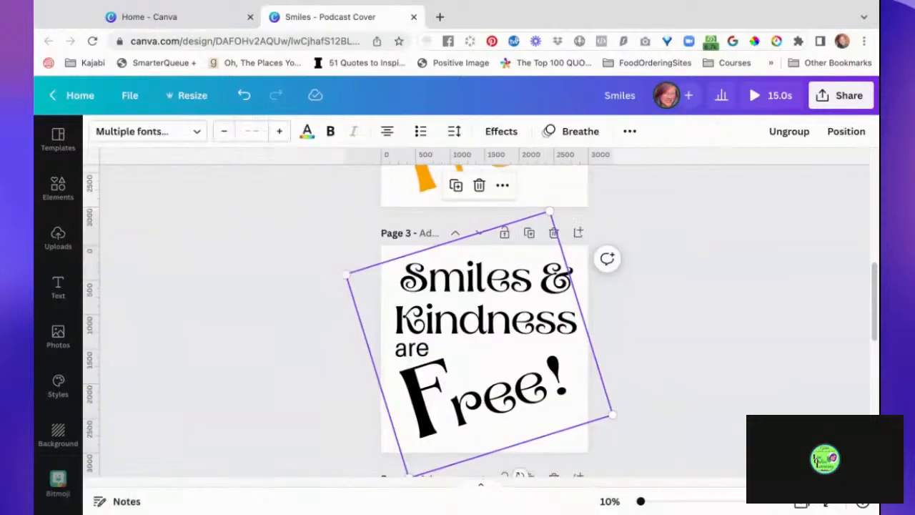
click(667, 394)
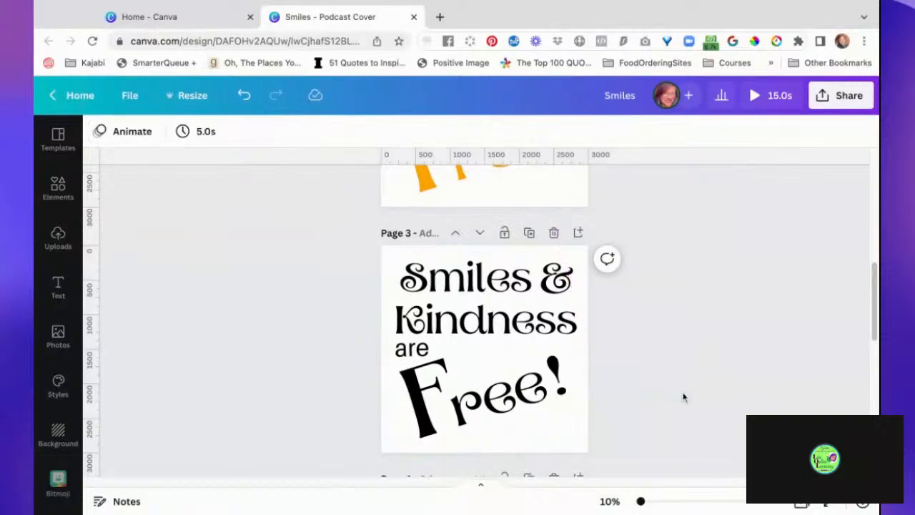
- Preview the complete animation and download all 5 pages as an MP4 Video
scroll(682, 394, up, 6)
click(772, 100)
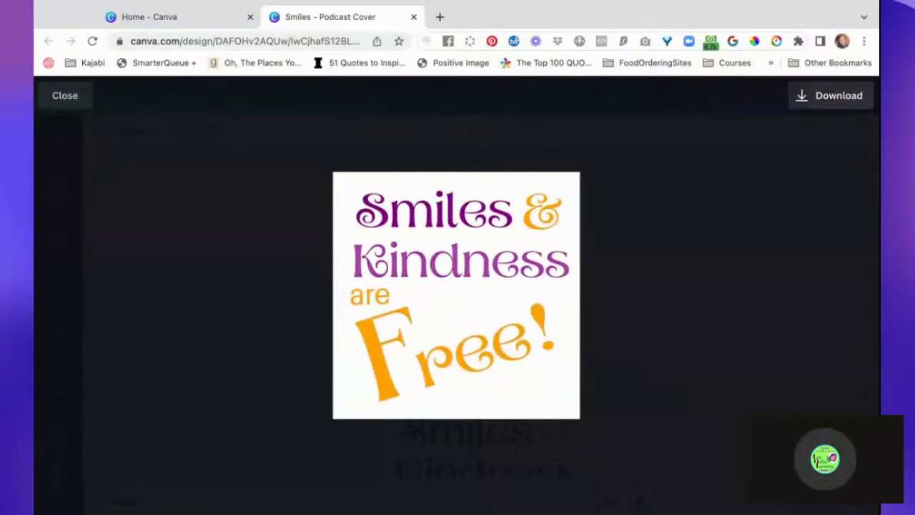
click(834, 97)
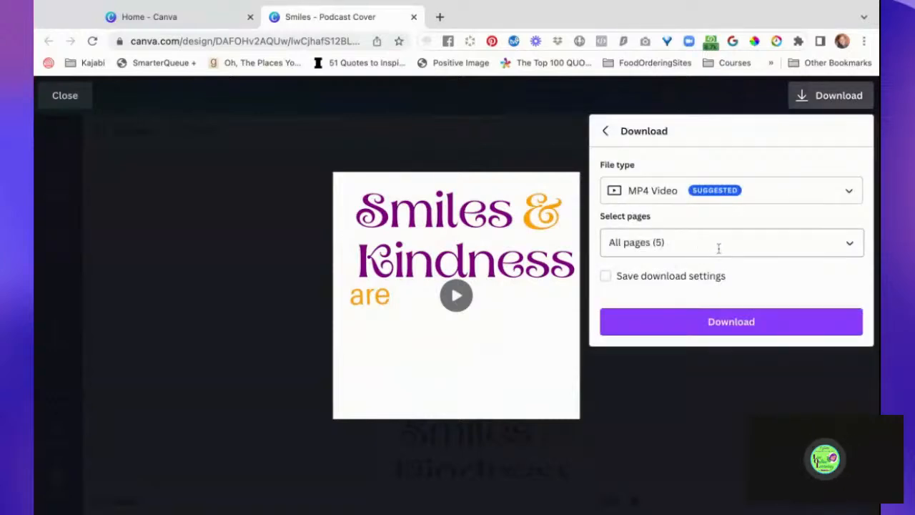
click(758, 328)
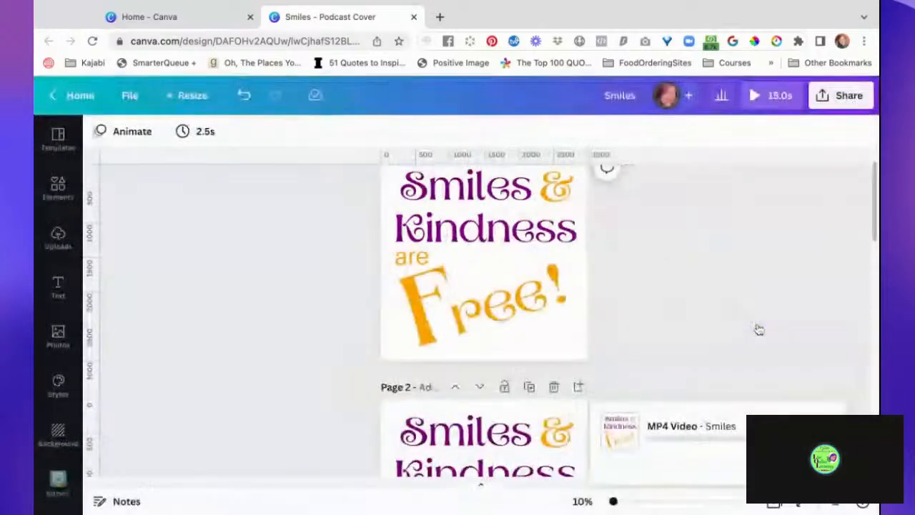
- Open giphy.com in a new browser tab and go to its page for uploading GIFs
click(439, 17)
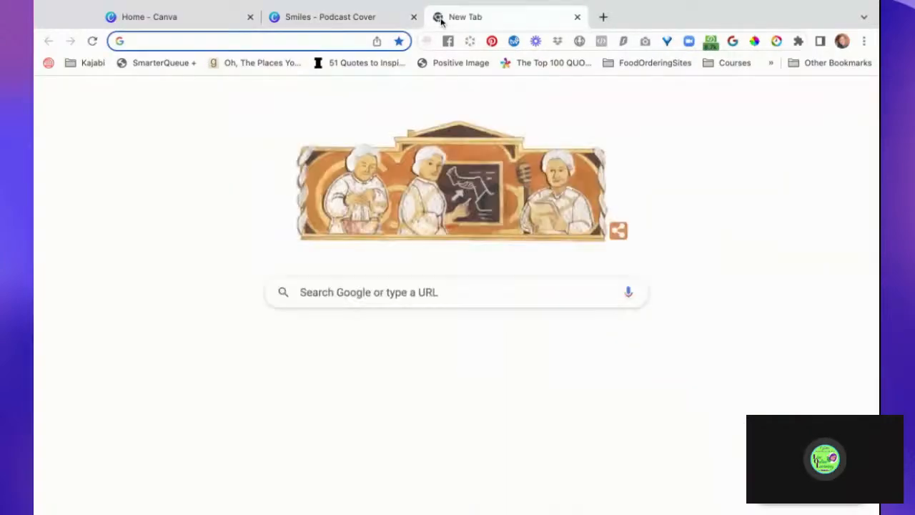
text(G)
key(Return)
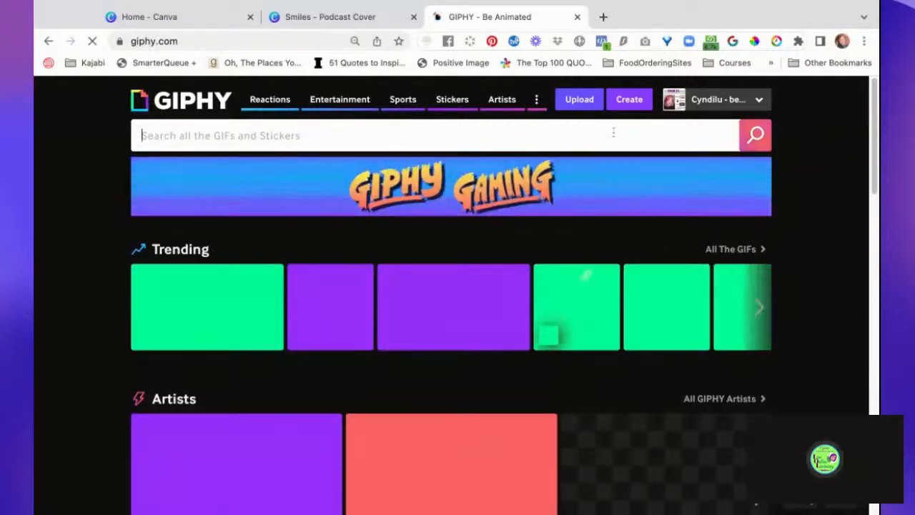
click(580, 100)
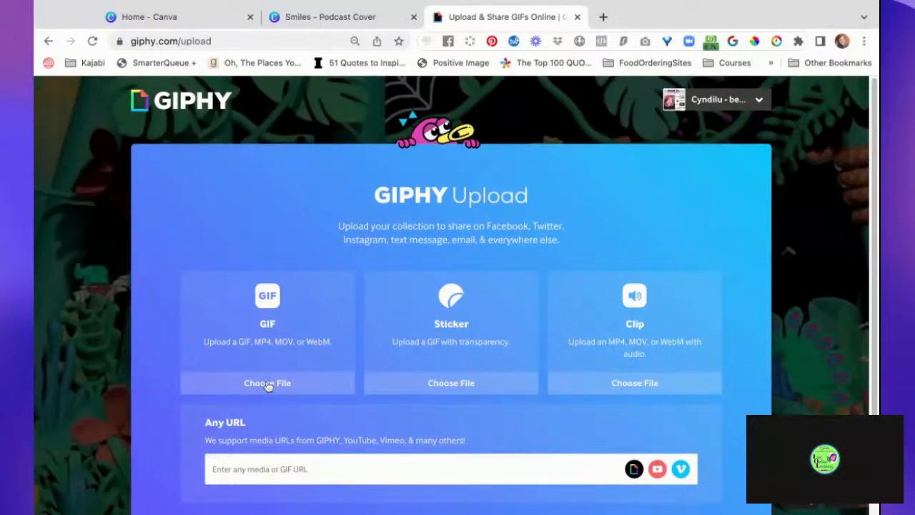
- Open the file chooser for a GIF upload, then return to the Canva design to check the MP4 download's progress
click(267, 384)
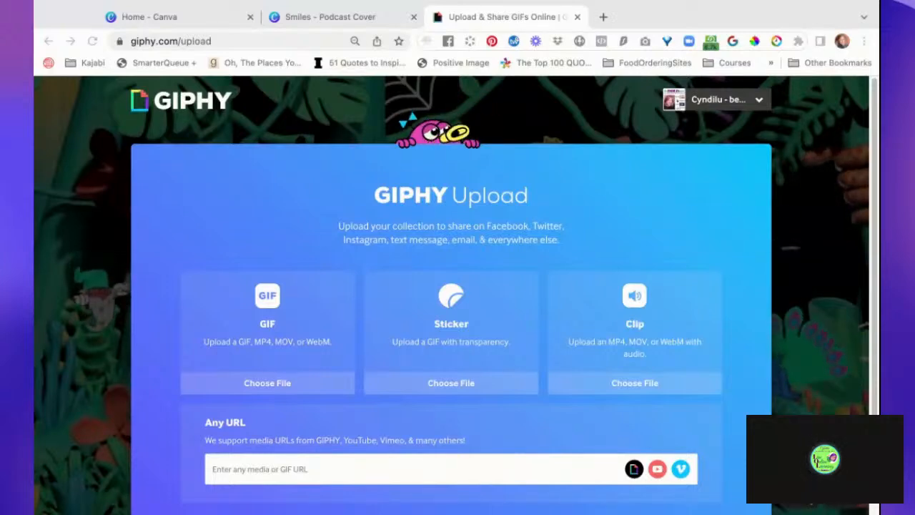
click(298, 388)
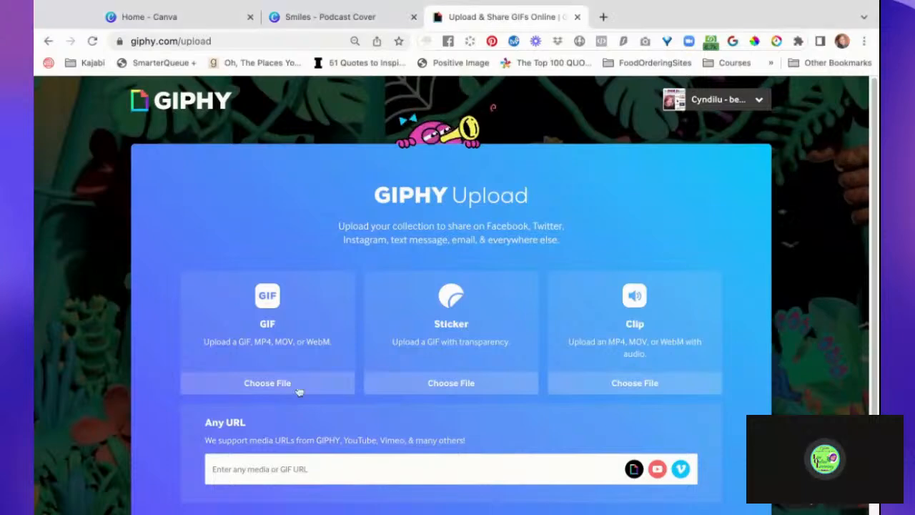
click(341, 24)
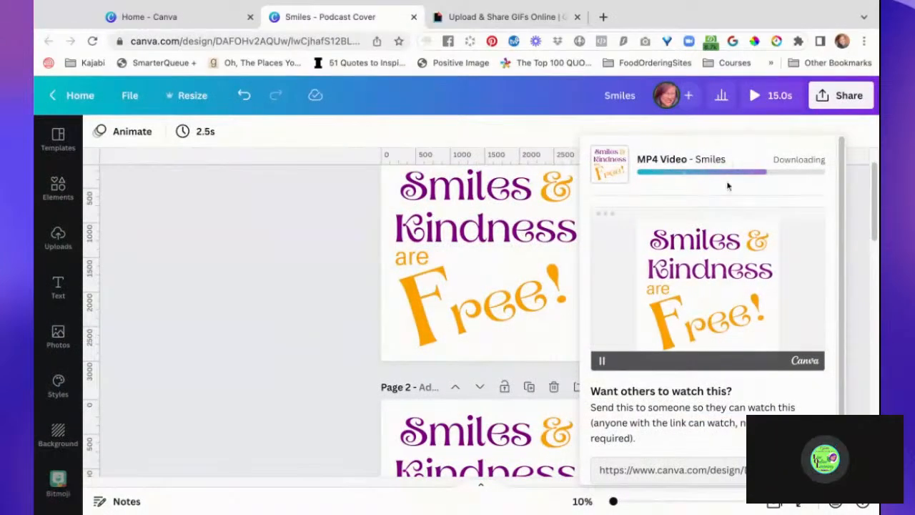
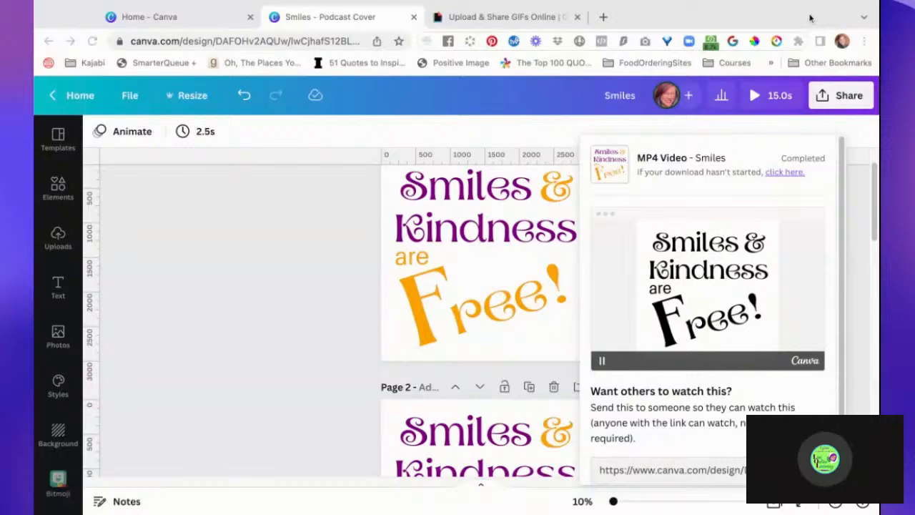
- Return to the GIPHY upload page and choose the downloaded Smiles.mp4 as the file for a GIF upload
click(509, 16)
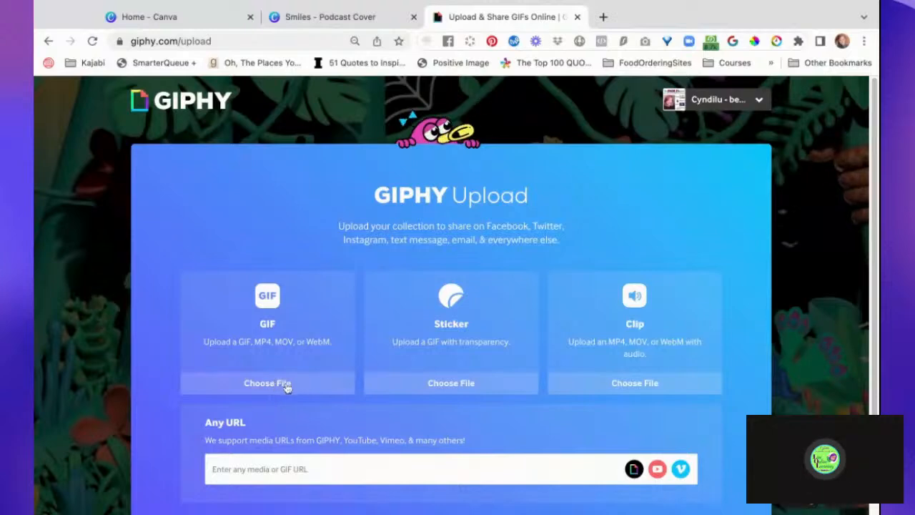
scroll(286, 388, down, 1)
scroll(287, 389, down, 2)
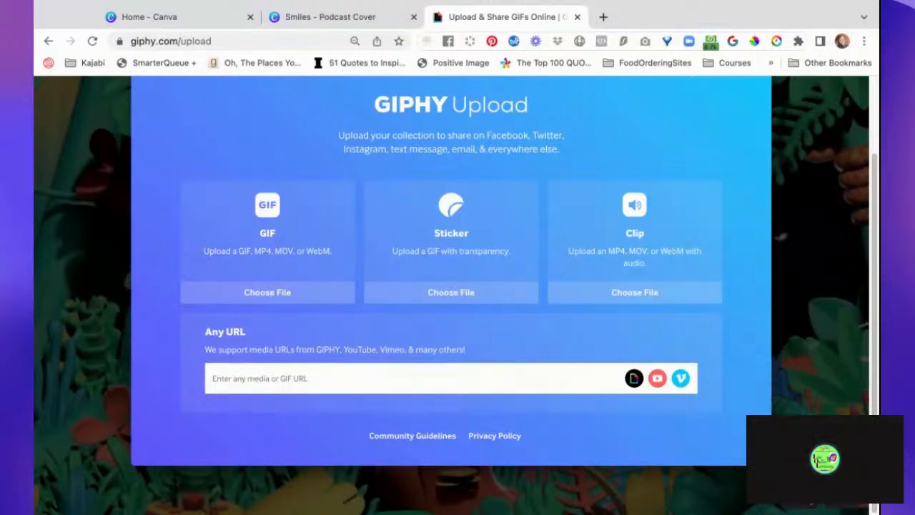
click(279, 295)
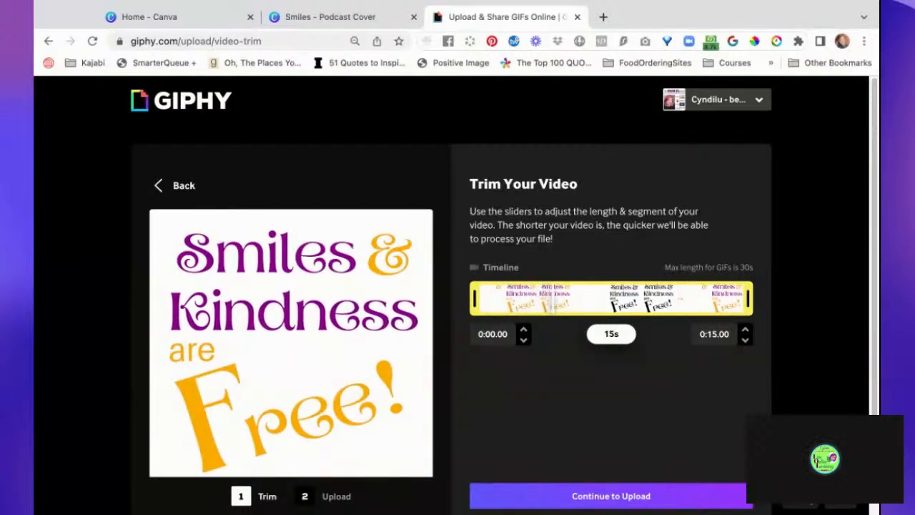
- Review the video in the trim preview, keep its full 15 s length and continue to the upload details
scroll(707, 420, down, 1)
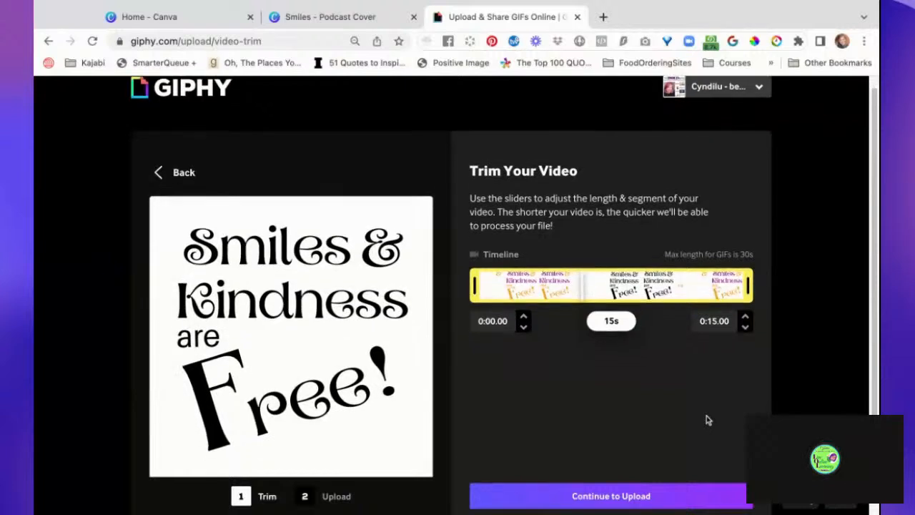
scroll(706, 421, down, 3)
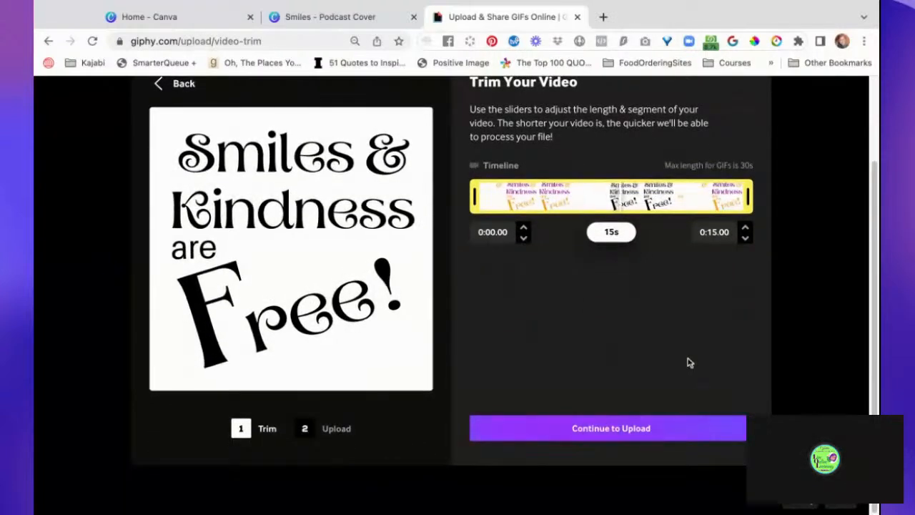
scroll(680, 326, up, 1)
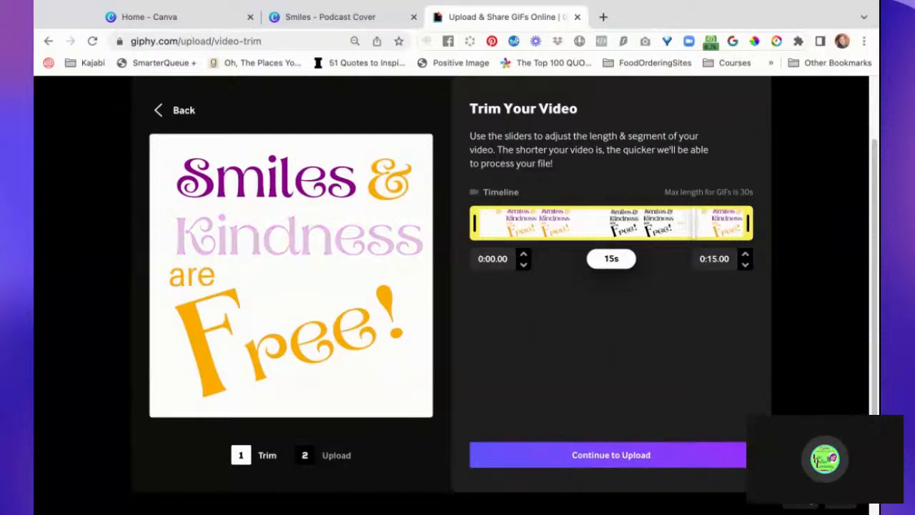
scroll(505, 295, down, 1)
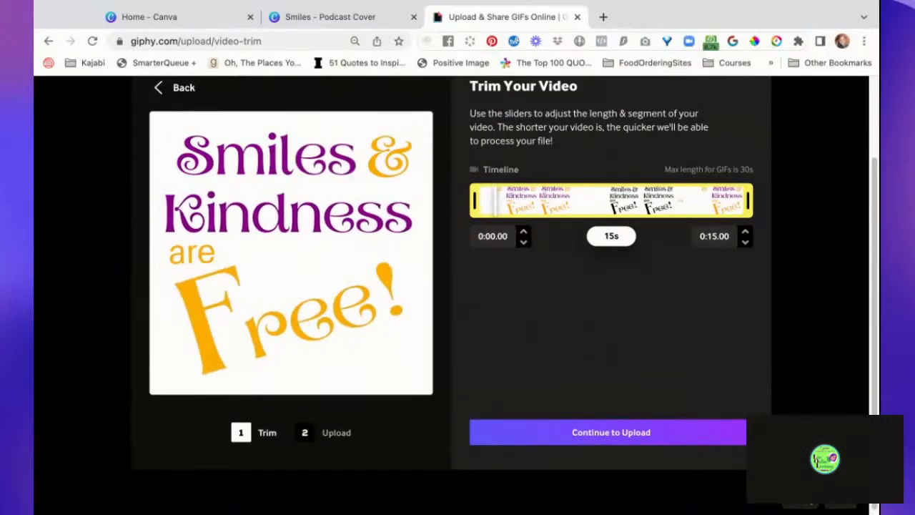
scroll(506, 293, up, 2)
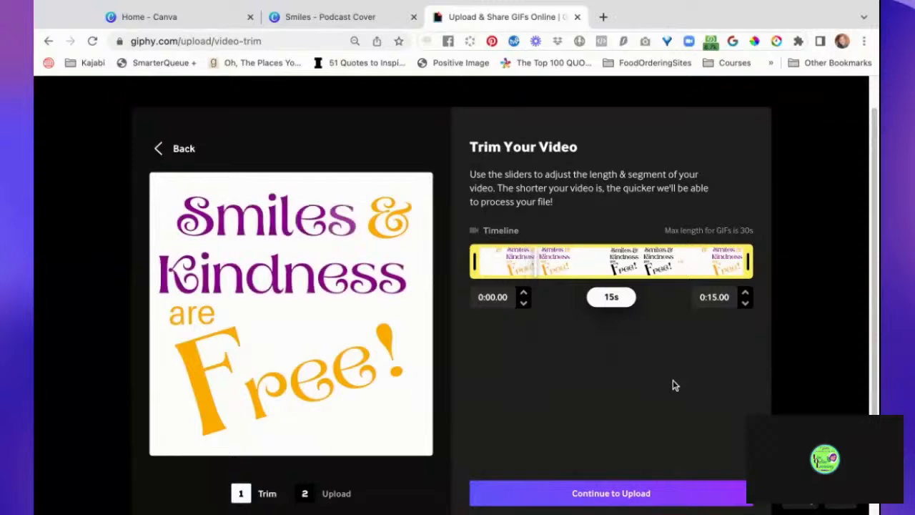
scroll(673, 386, down, 2)
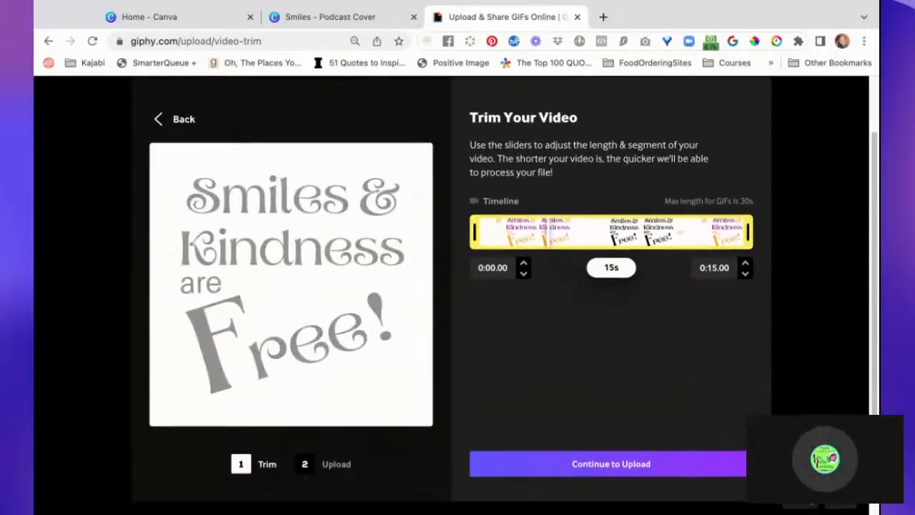
scroll(675, 354, down, 1)
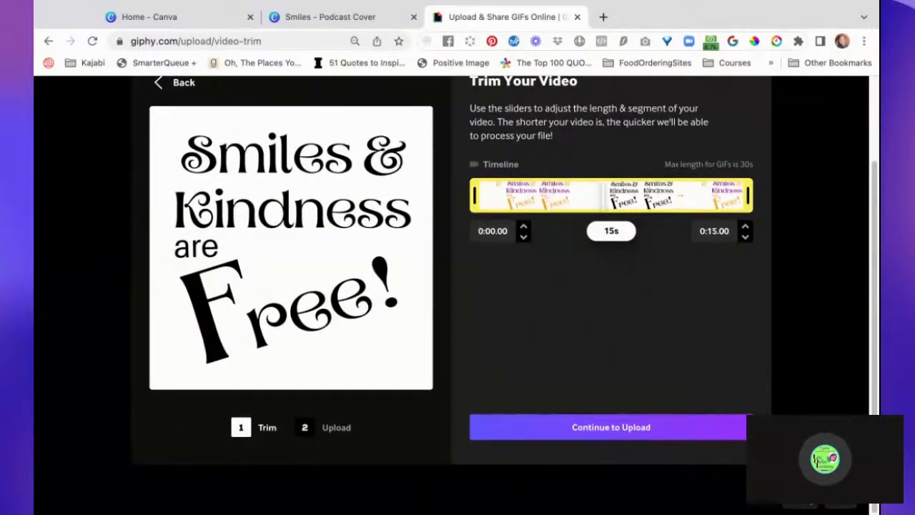
click(646, 427)
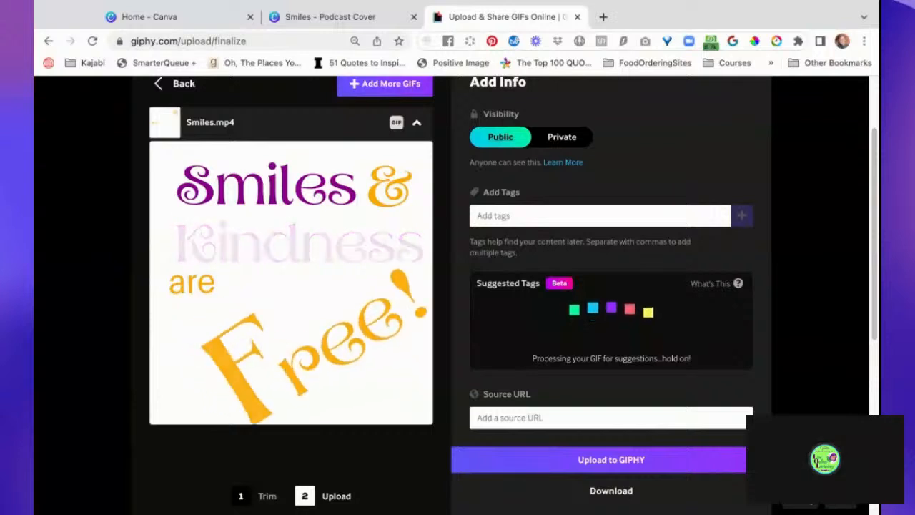
- Add the tag "smiles & kindness are free" to the GIF
scroll(458, 286, up, 2)
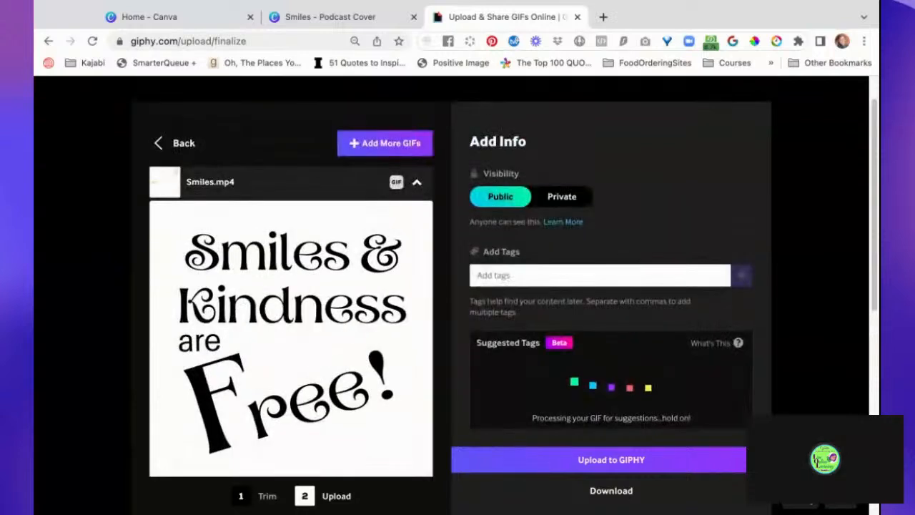
scroll(522, 276, down, 1)
click(520, 256)
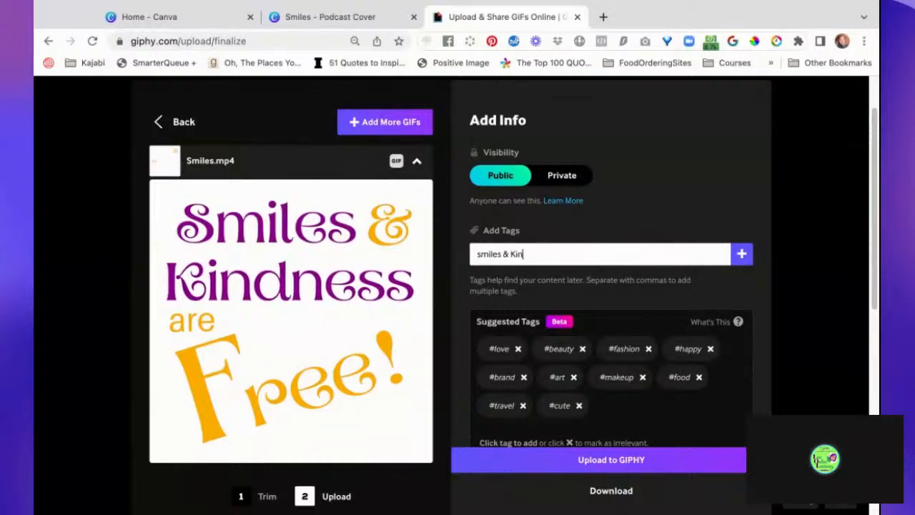
text(kindne)
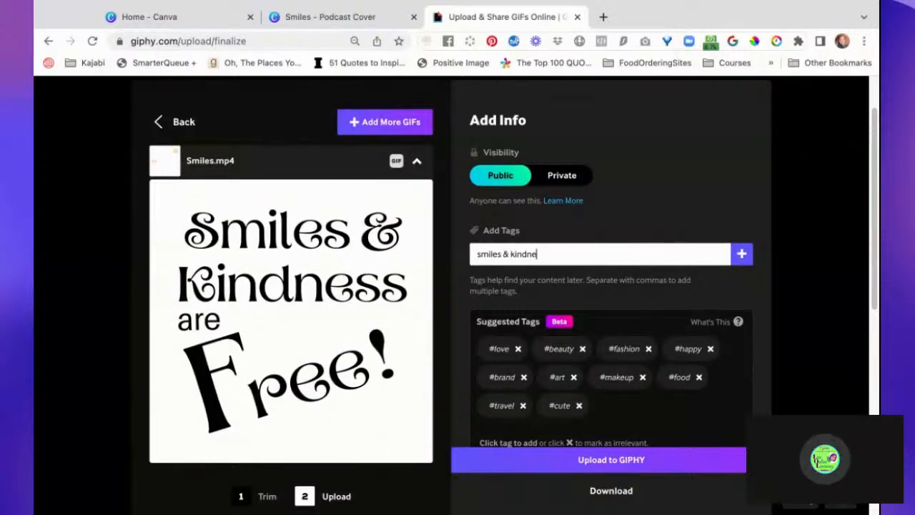
text(ss are free)
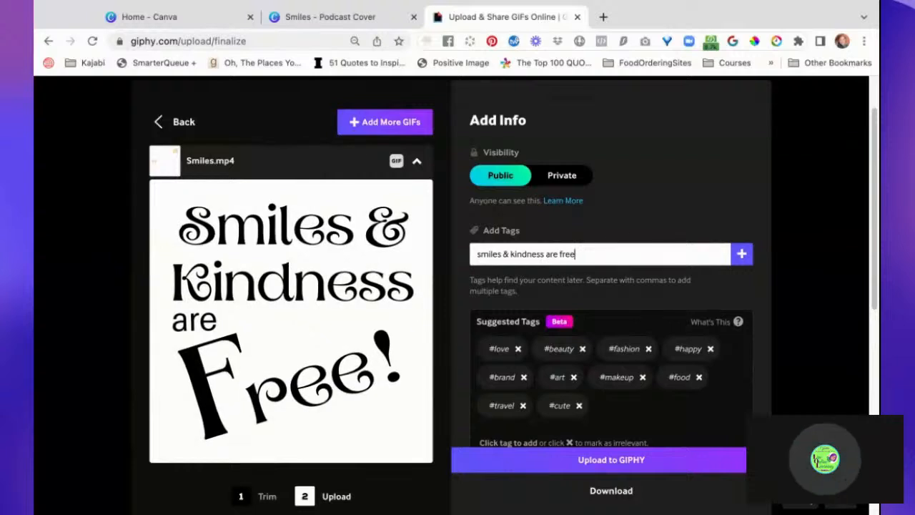
key(Return)
- Add the tag "smilesch", a tag with a person's first name followed by "ch", and the tag "clubhouse"
text(smilesch)
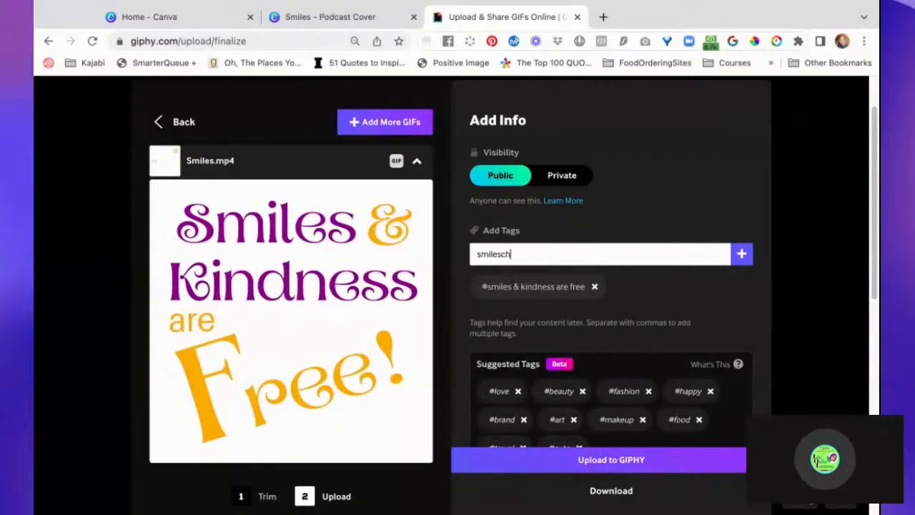
key(Return)
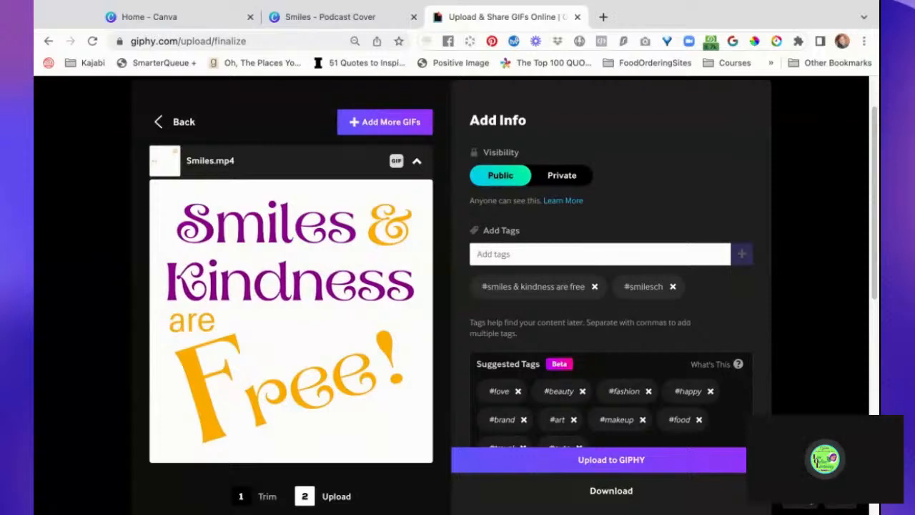
text(tra)
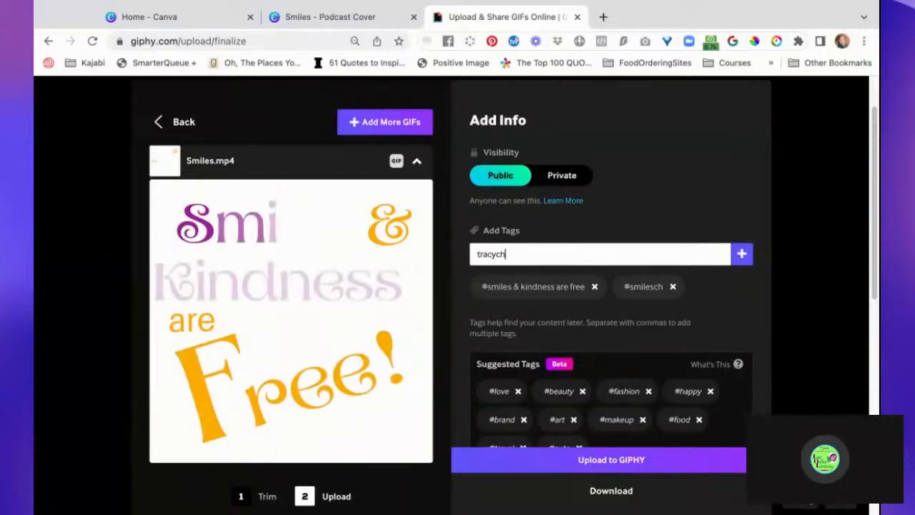
text(cych)
key(Return)
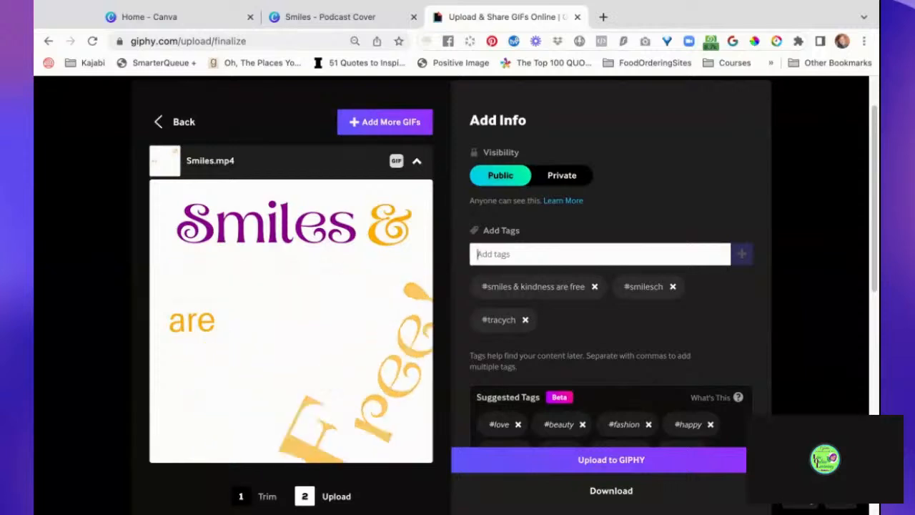
text(clubhouse)
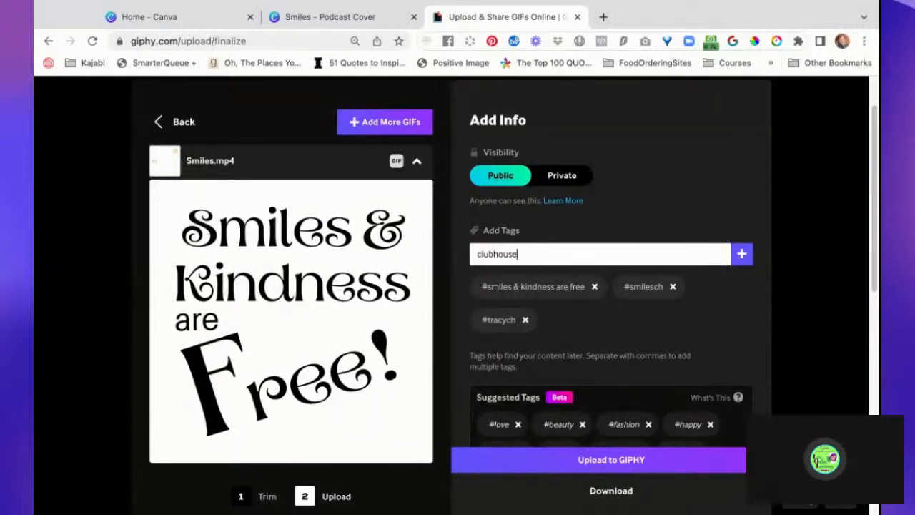
key(Return)
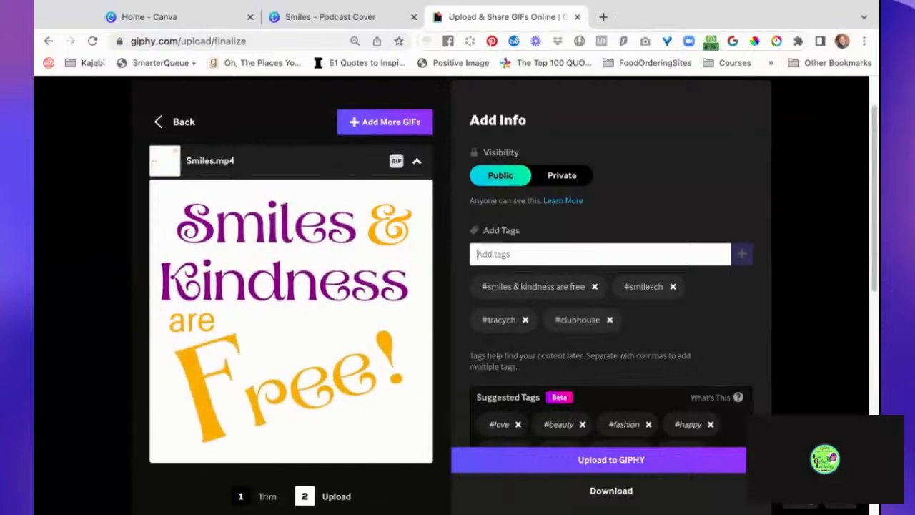
- Add the tag "fun words" to the GIF
text(fun)
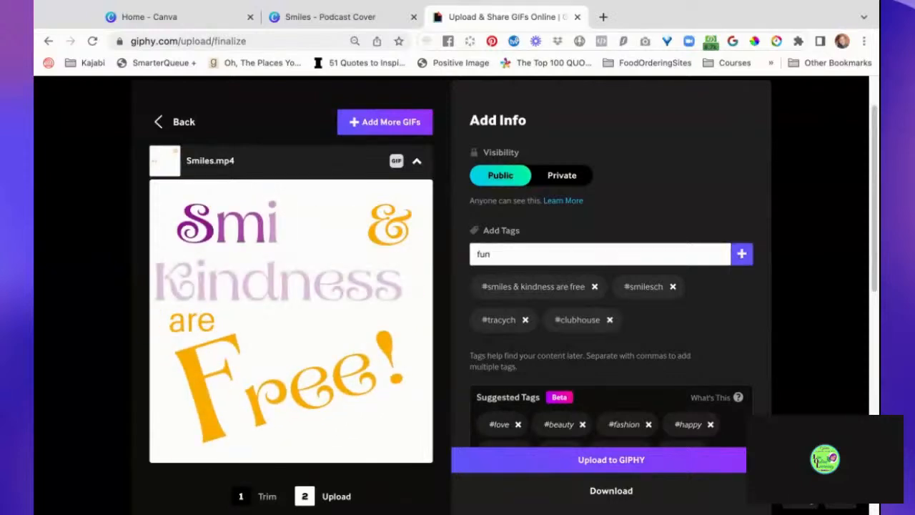
text(word)
key(BackSpace)
key(BackSpace)
key(BackSpace)
key(BackSpace)
text(wo)
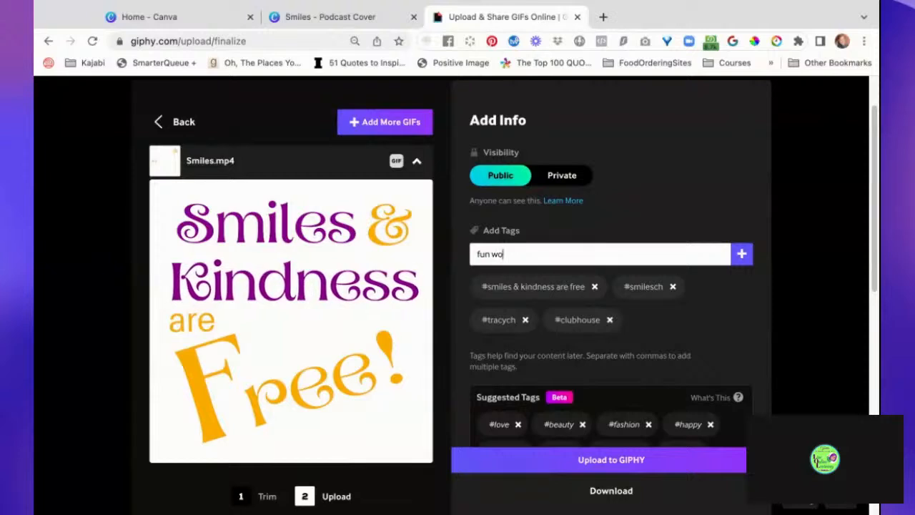
text(prs)
key(Return)
- Add "kindness", "free" and "smiles" as three separate tags
text(kindness)
key(Return)
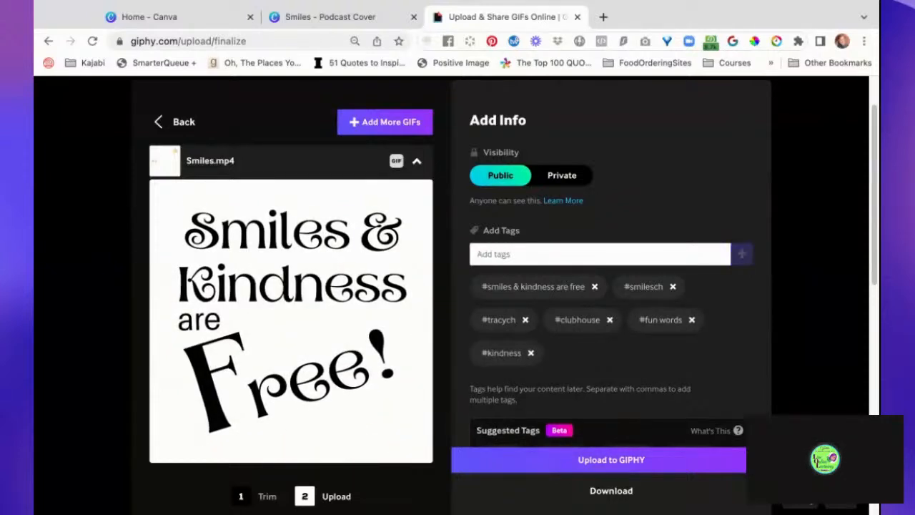
text(free)
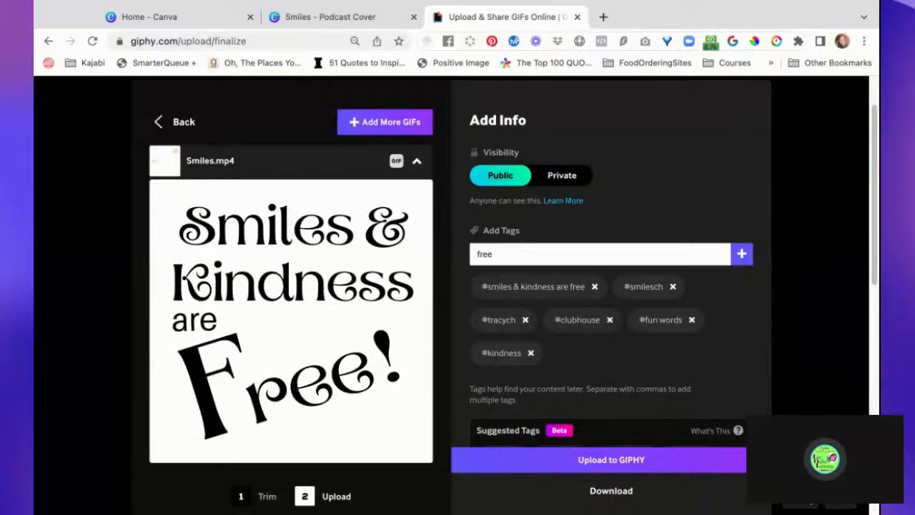
key(Return)
text(smil)
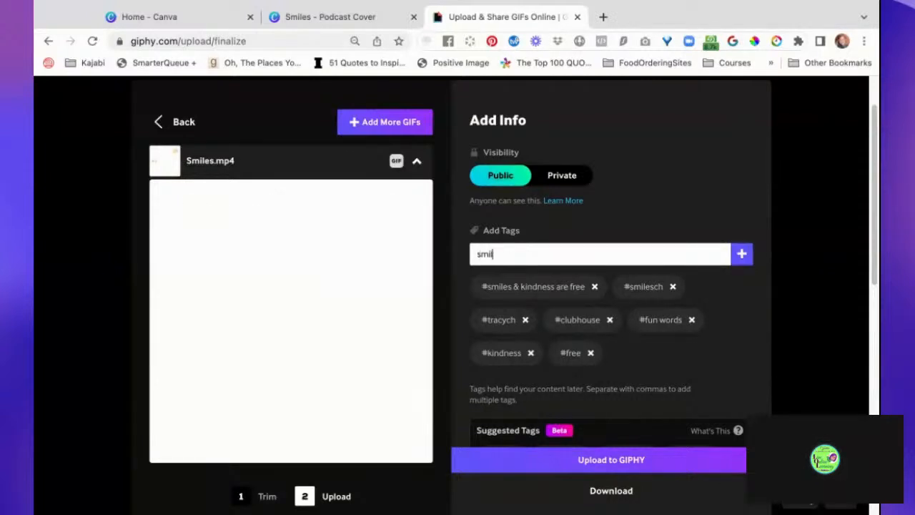
text(es)
key(Return)
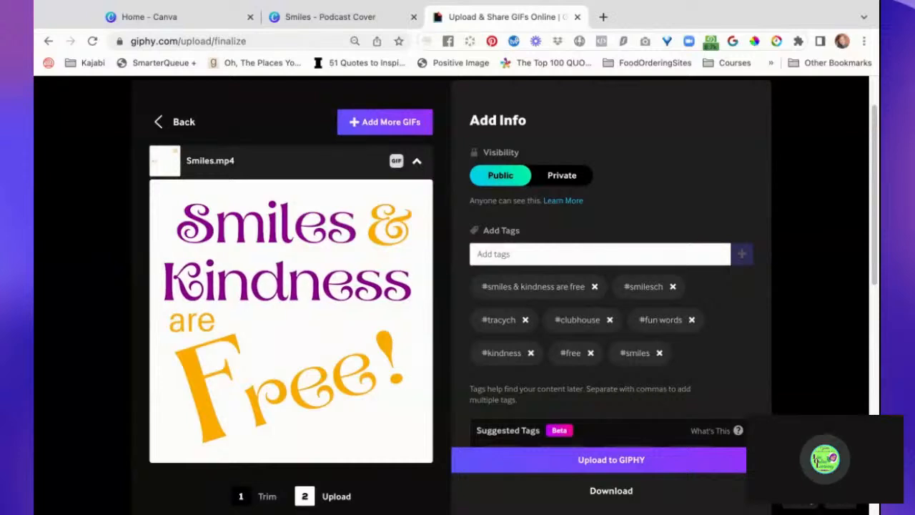
- Add the tag "smiles and kindness" to the GIF
text(smiles)
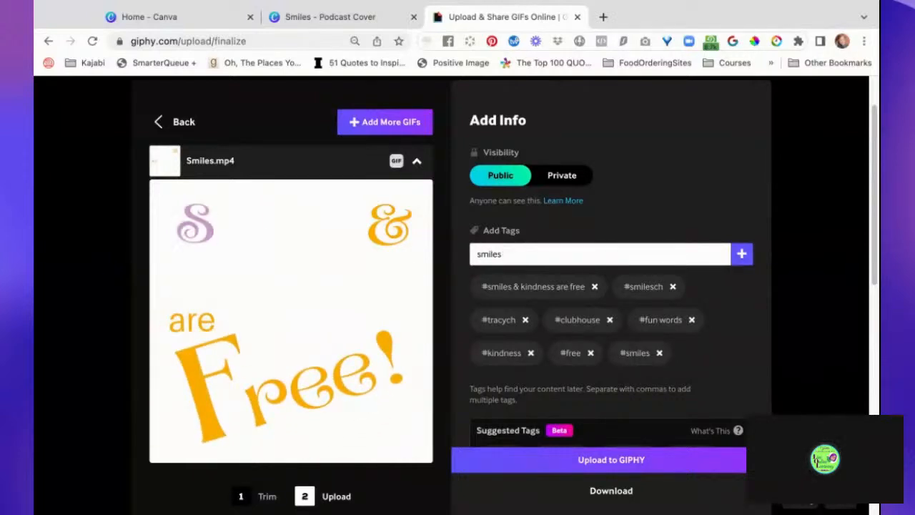
text( and k)
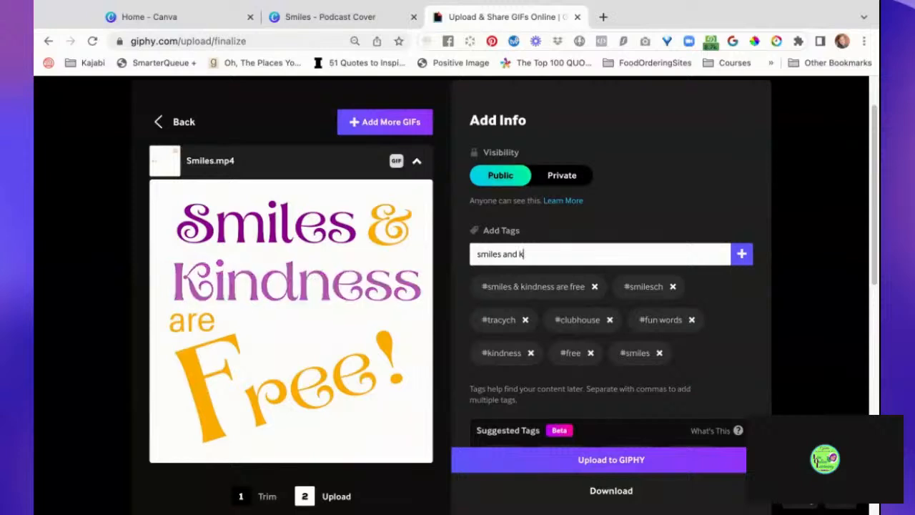
text(indness)
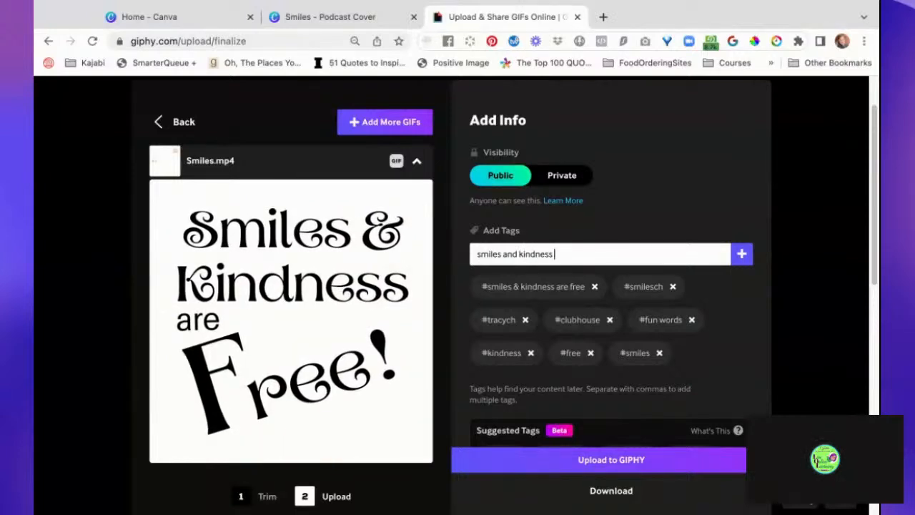
key(Return)
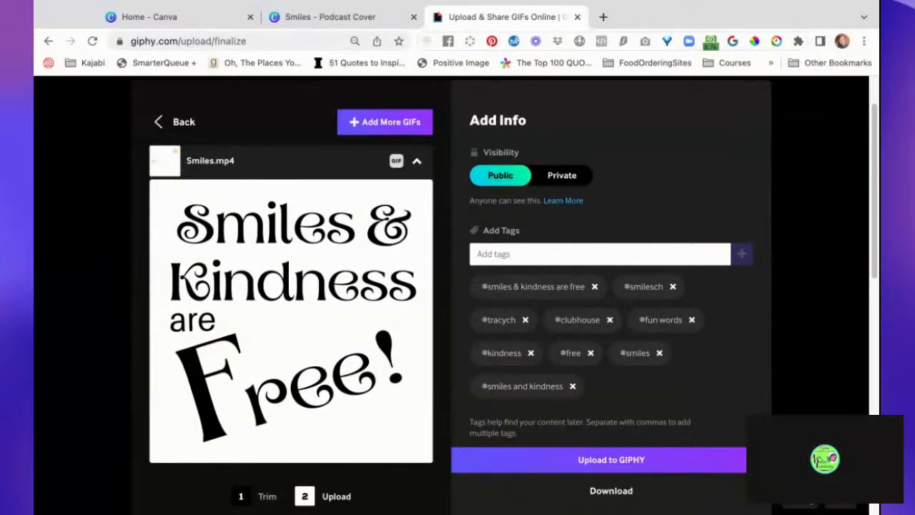
- Add a tag with the creator's name followed by "dotcom" and another with the creator's name followed by "fun gifs"
text(cyndiludotc)
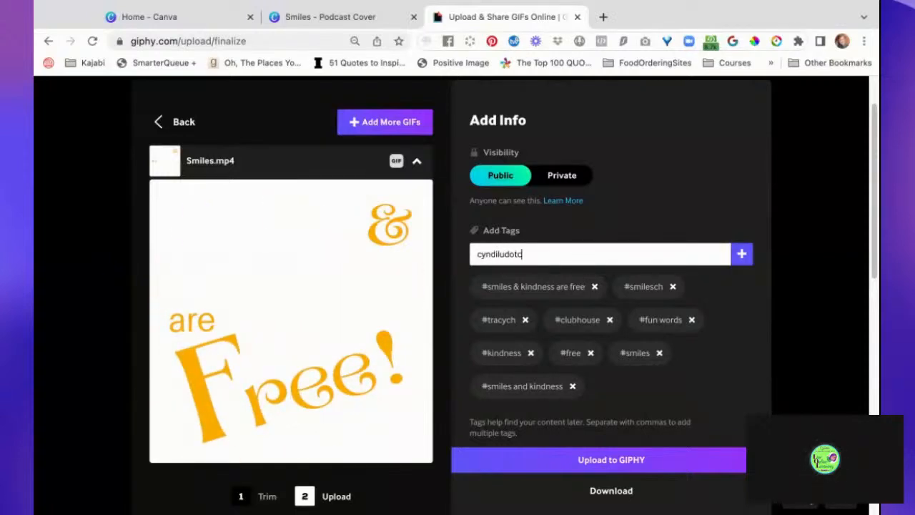
text(om)
key(Return)
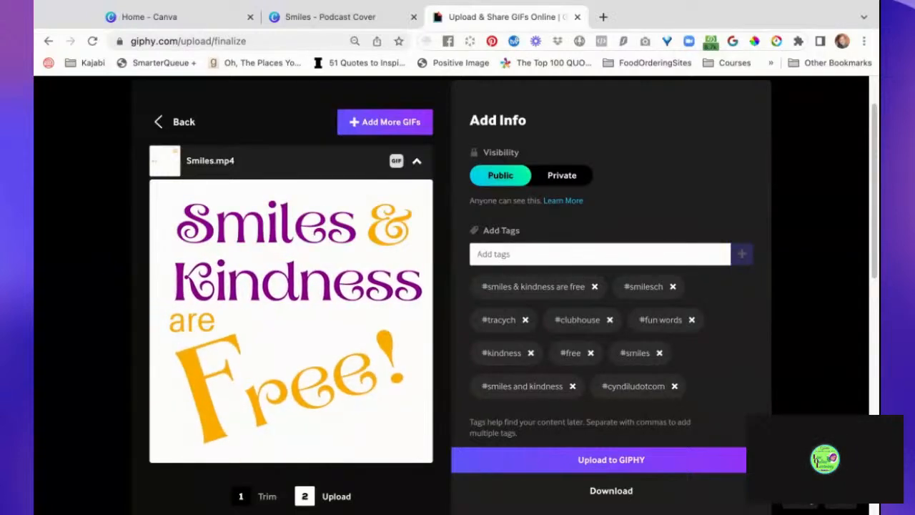
text(cyndilu fun gifs)
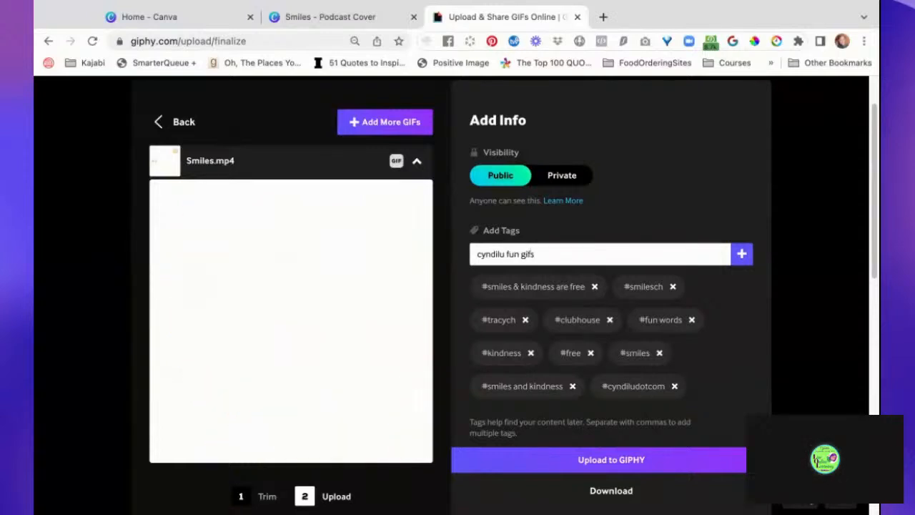
key(Return)
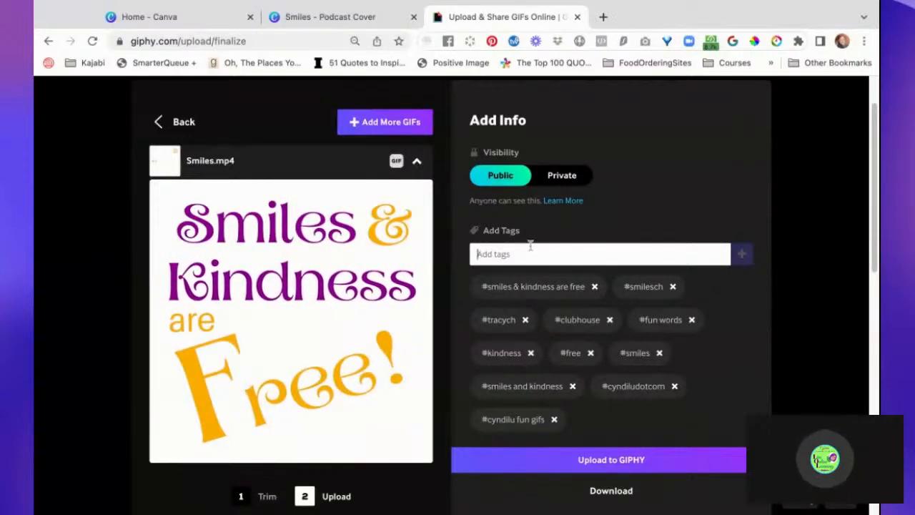
- Add the suggested tag "happy" to the GIF
scroll(654, 211, down, 5)
scroll(653, 211, down, 9)
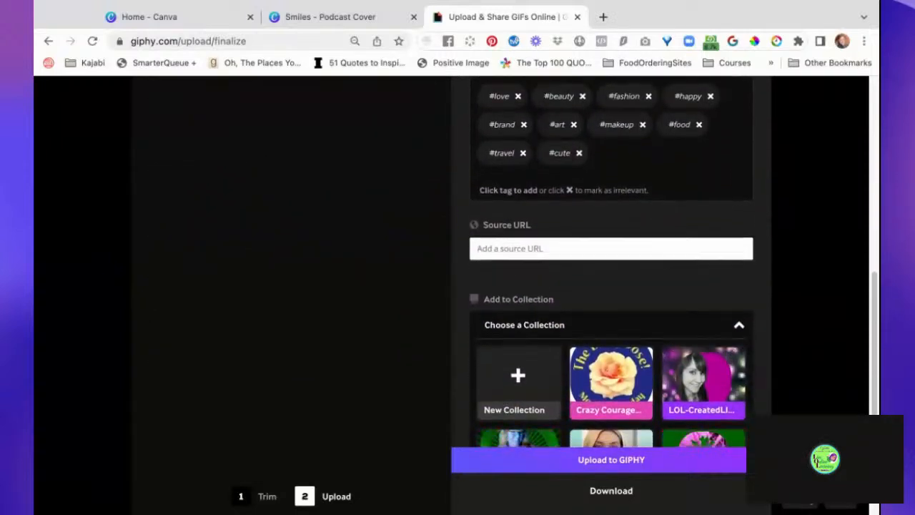
scroll(678, 115, up, 1)
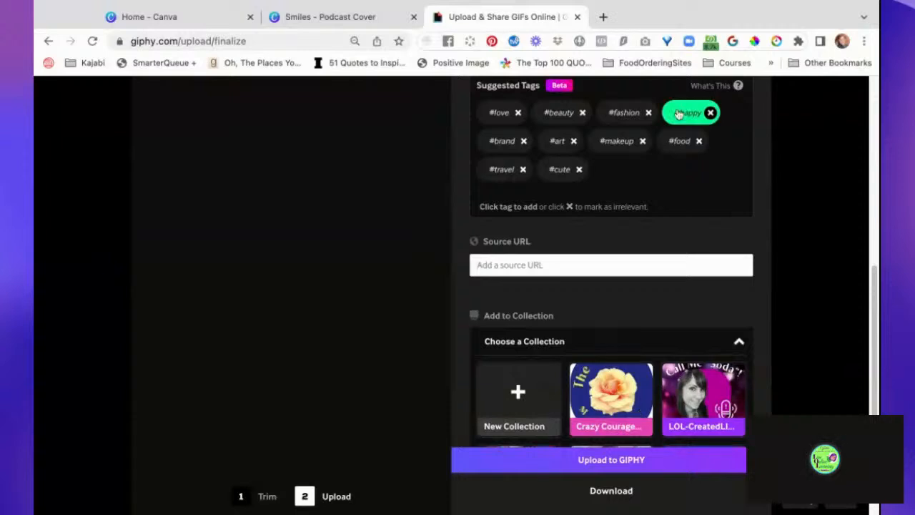
click(678, 114)
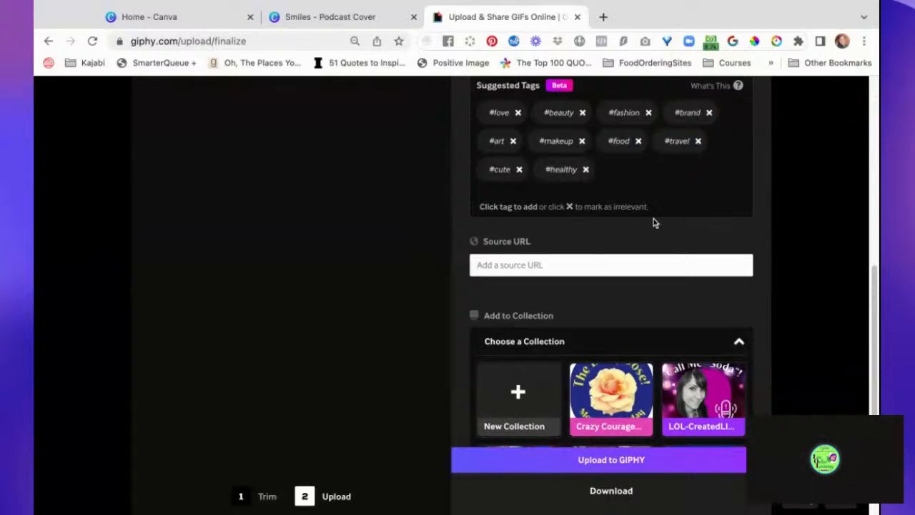
- Review the GIF's remaining upload options, its added tags and its preview before publishing
scroll(655, 223, down, 1)
scroll(655, 223, down, 5)
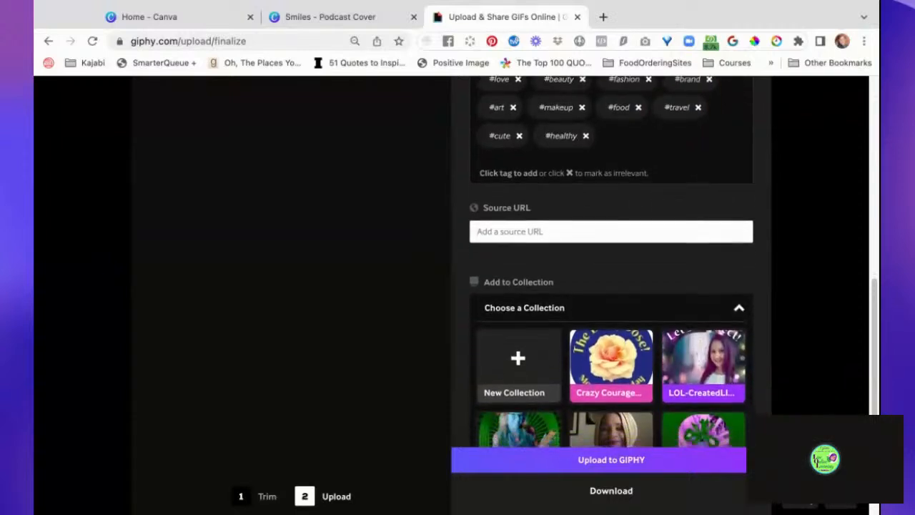
scroll(611, 286, up, 3)
scroll(612, 286, down, 6)
scroll(611, 286, up, 10)
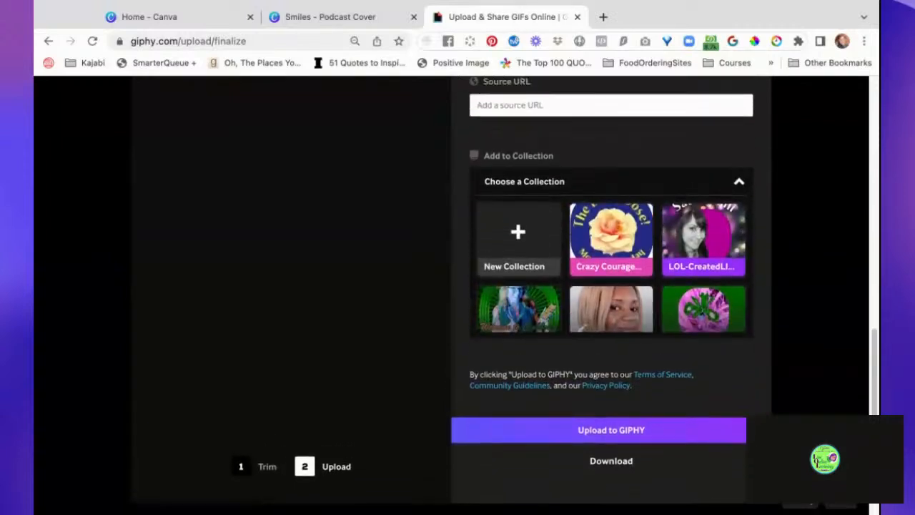
scroll(611, 286, up, 5)
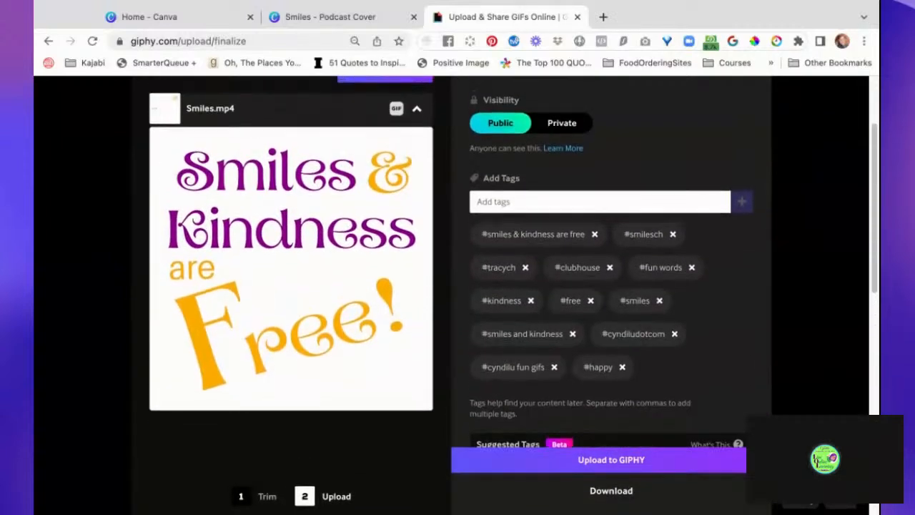
scroll(611, 285, up, 1)
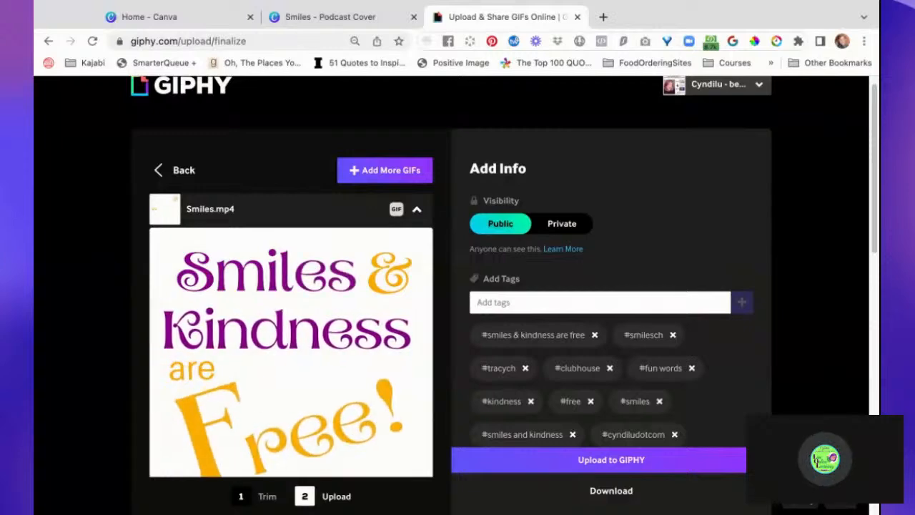
scroll(611, 286, down, 1)
scroll(667, 406, down, 10)
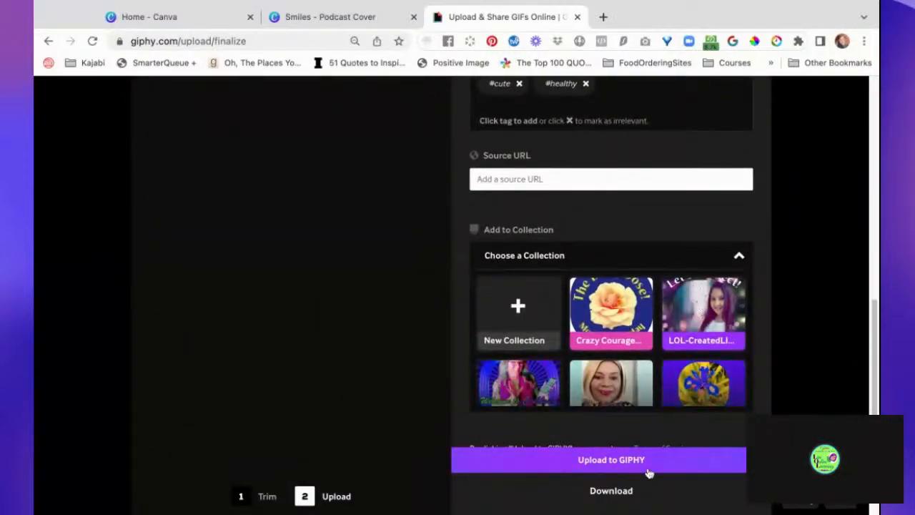
- Upload the tagged GIF to GIPHY
click(672, 467)
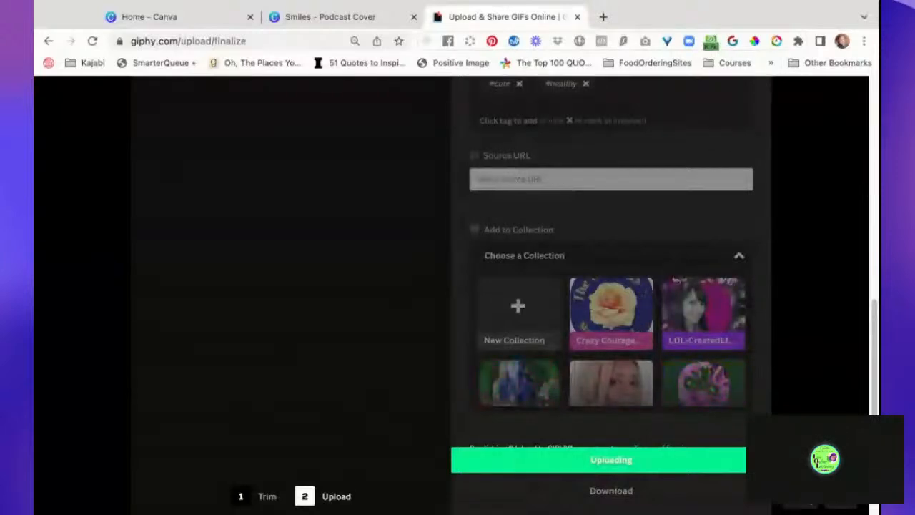
scroll(401, 349, up, 1)
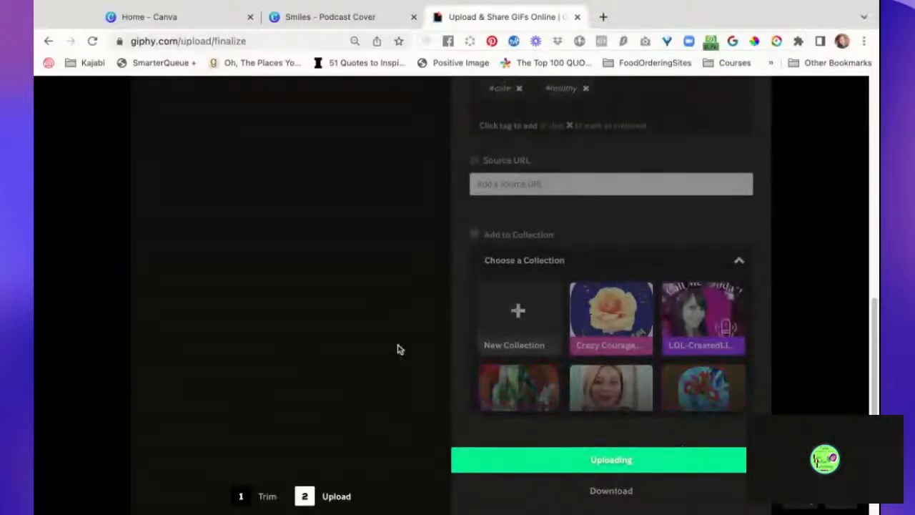
scroll(400, 348, up, 1)
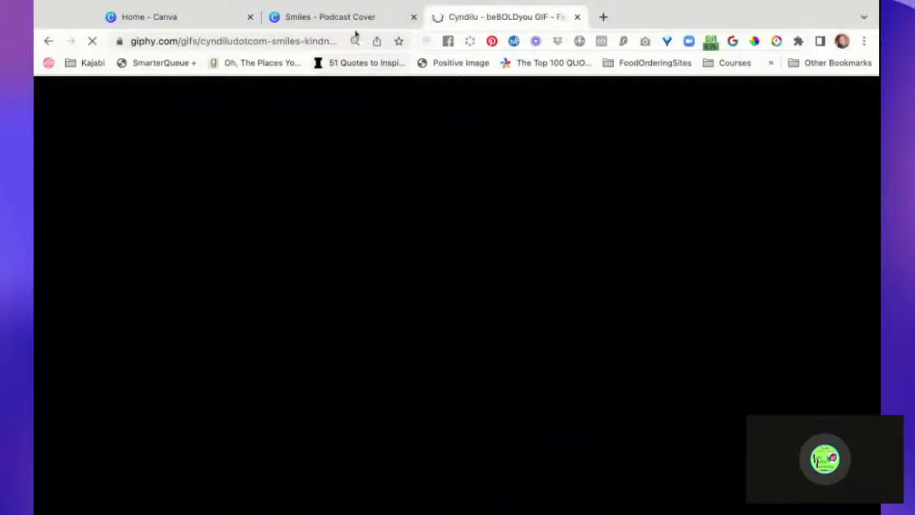
- Switch to the Smiles podcast cover in Canva and search its elements for "purple background"
click(356, 18)
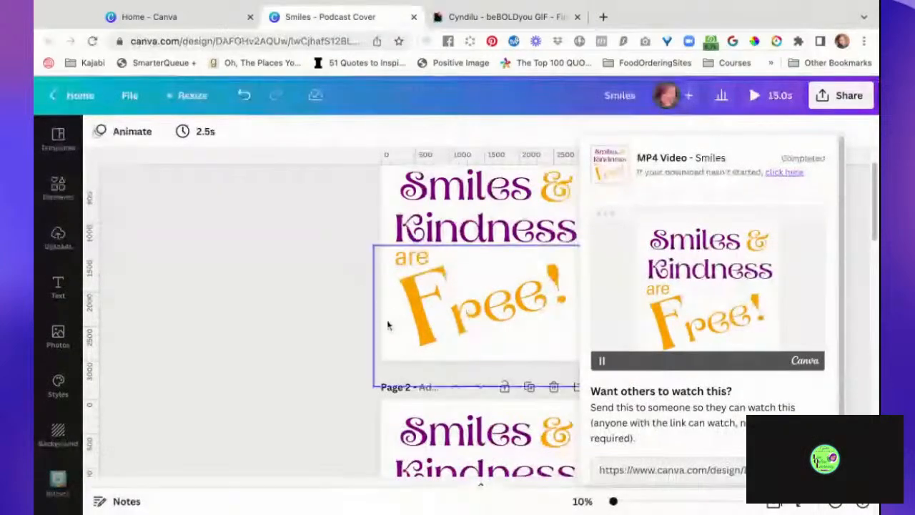
click(315, 275)
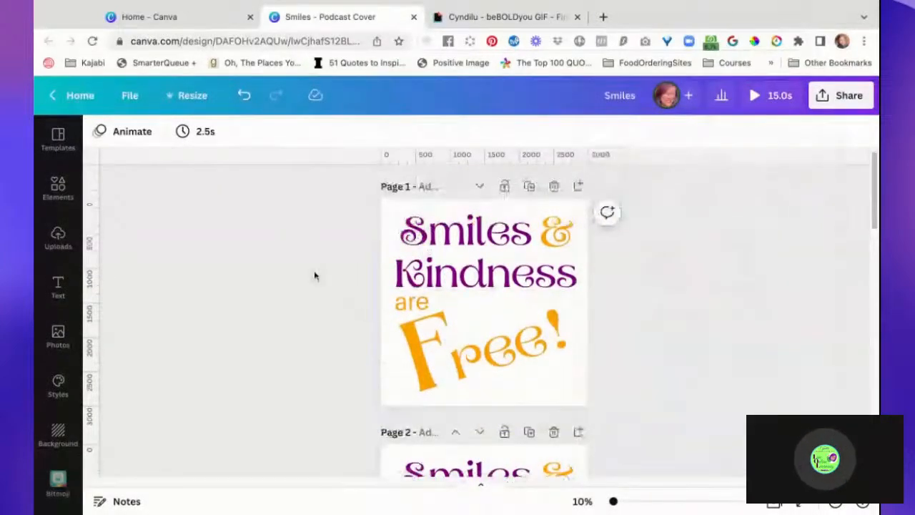
click(60, 190)
click(166, 139)
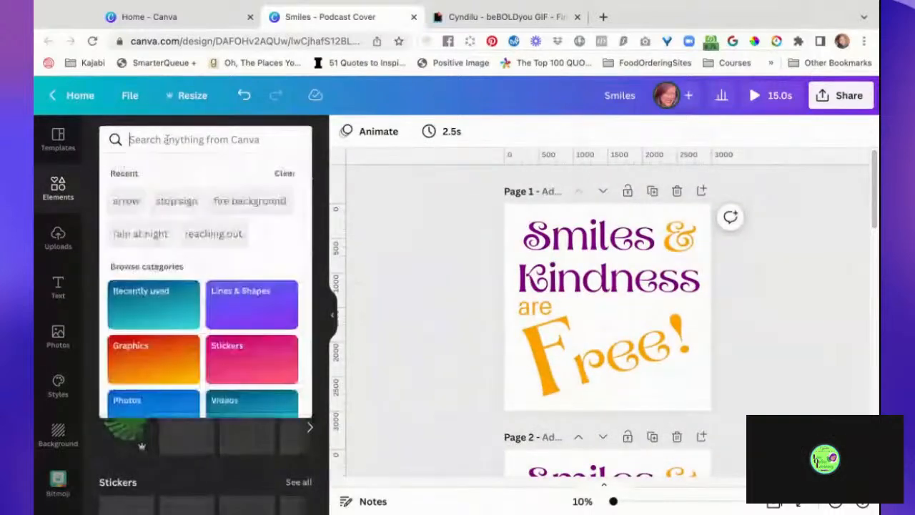
text(background)
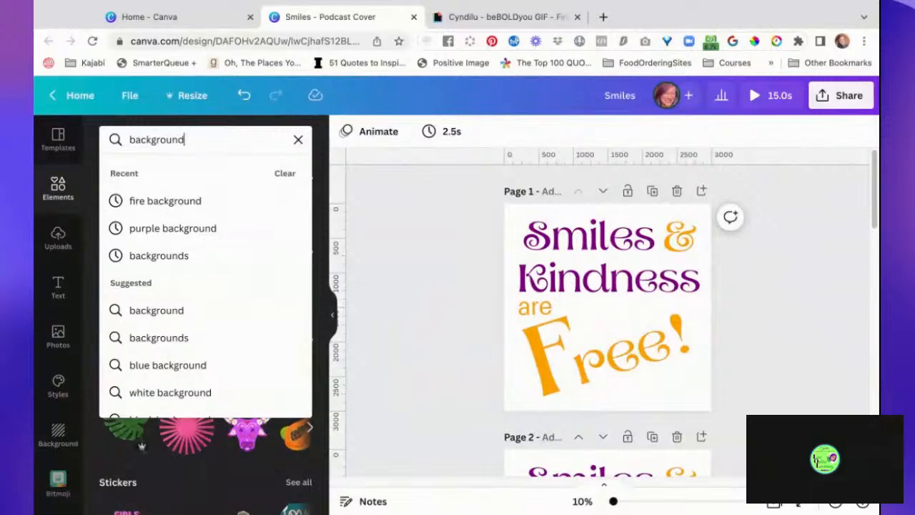
click(185, 235)
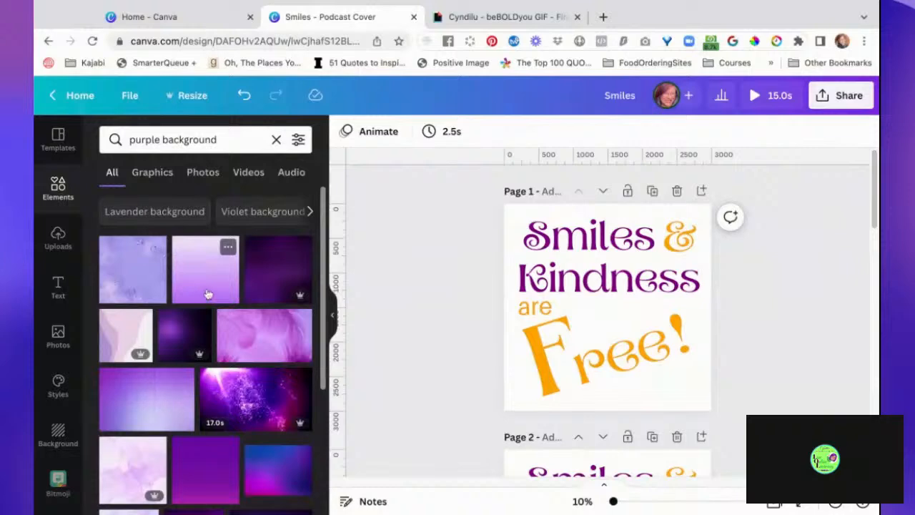
- Set the light purple gradient image as the background of page 1
drag(206, 294, 553, 353)
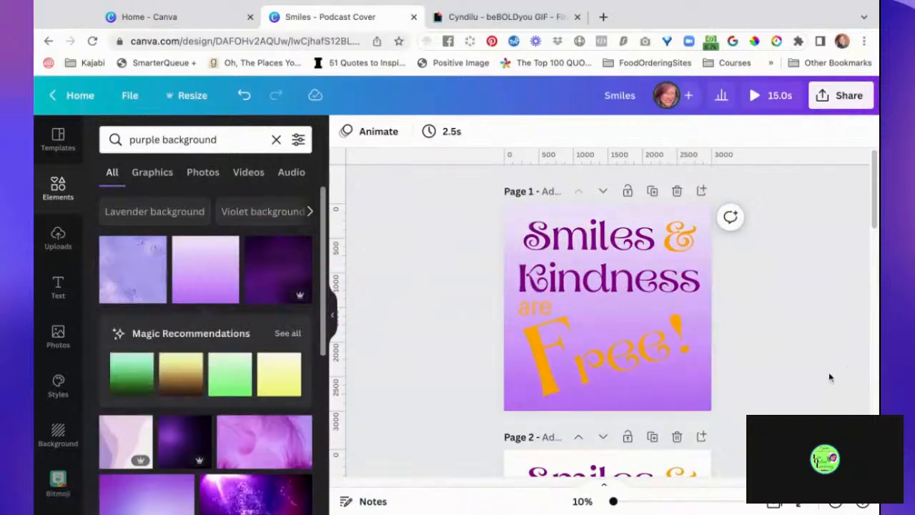
scroll(821, 382, down, 3)
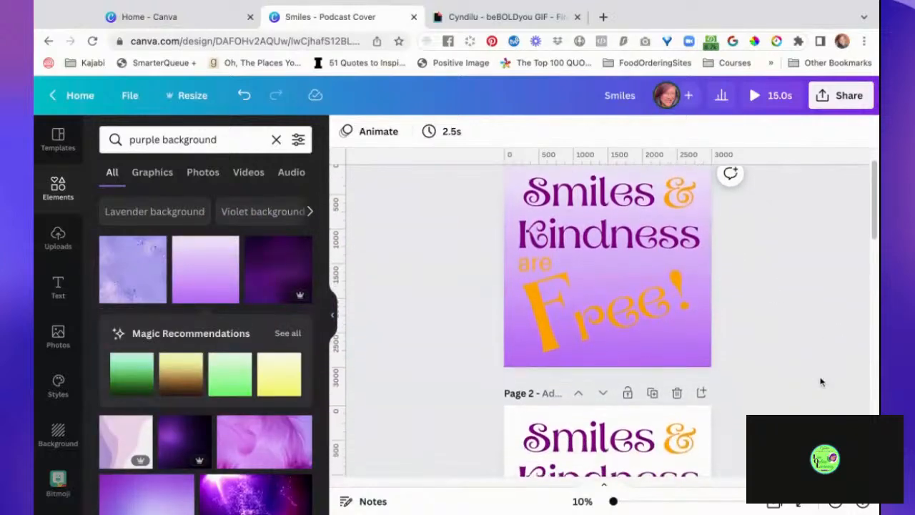
scroll(820, 380, up, 3)
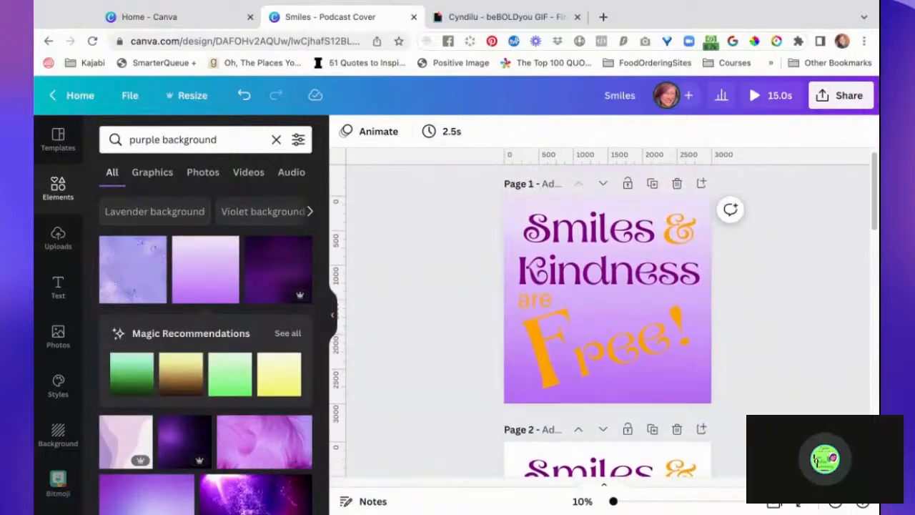
click(536, 298)
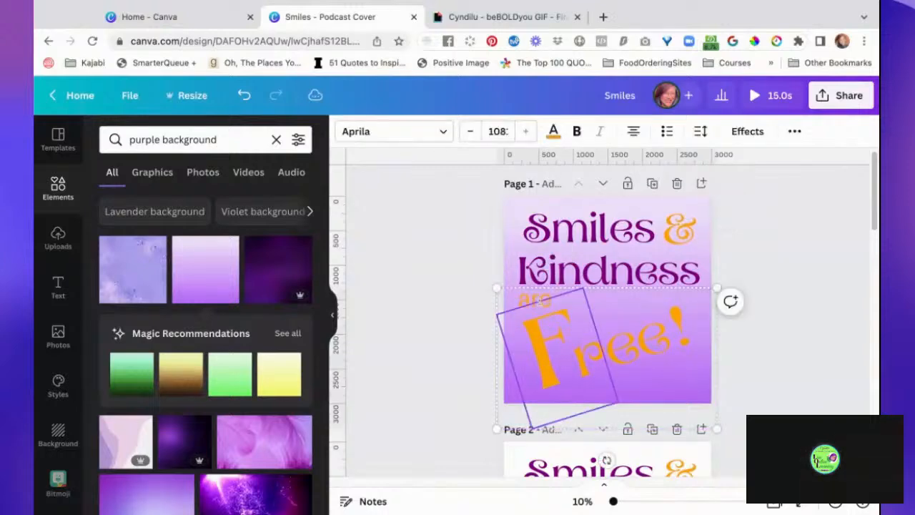
double_click(543, 309)
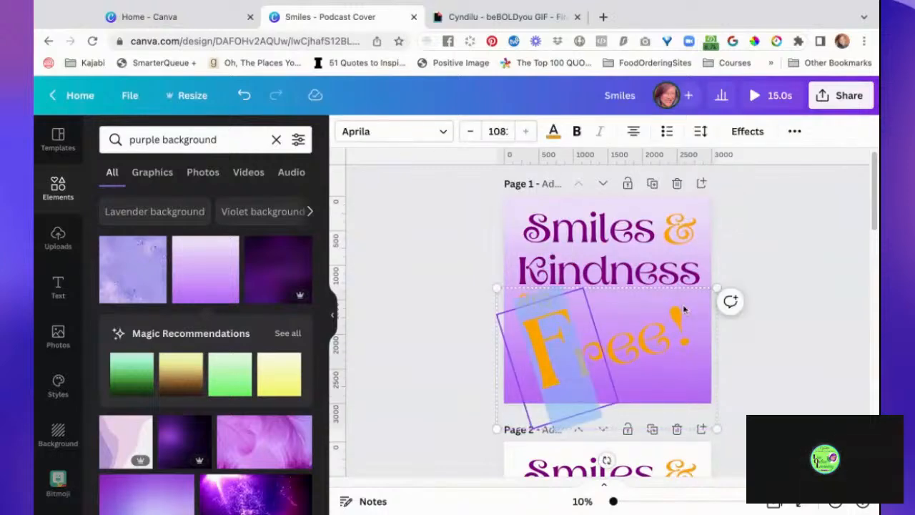
click(762, 317)
- Replace the page 1 background with the creased pink-purple texture image
scroll(771, 372, down, 3)
scroll(770, 372, up, 3)
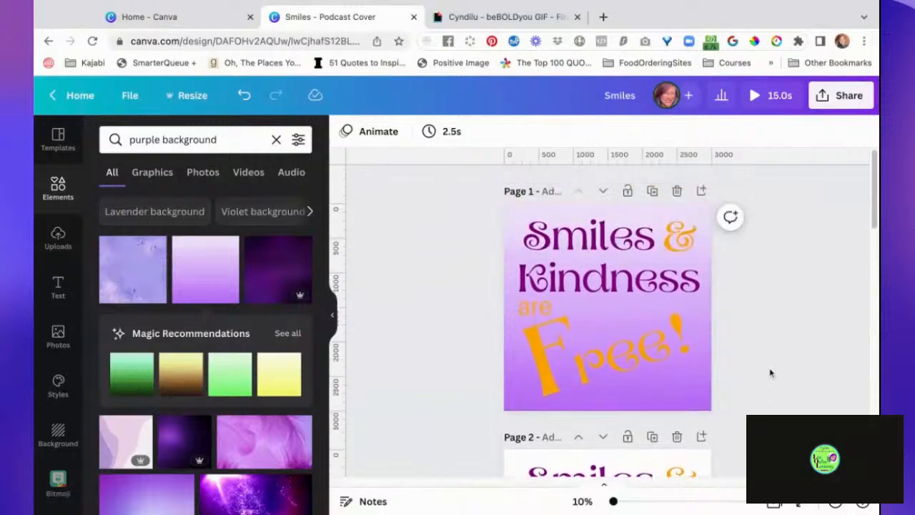
scroll(607, 321, down, 6)
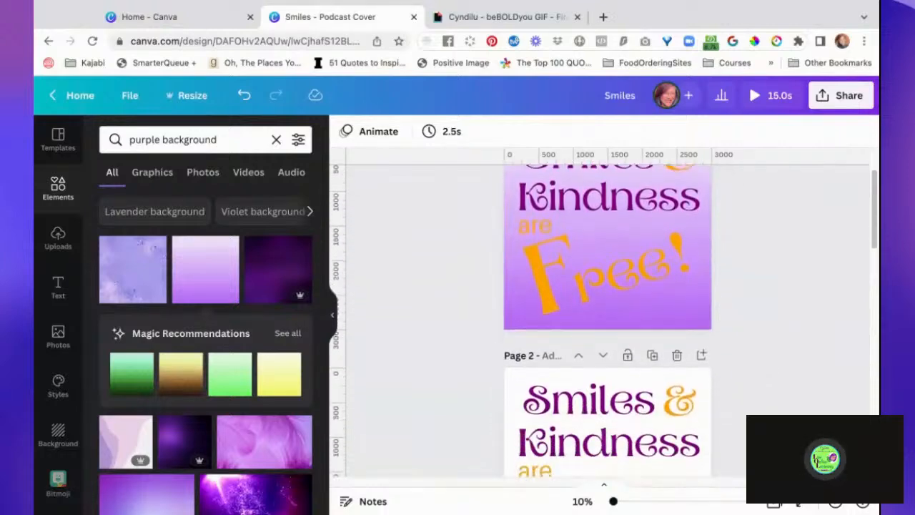
scroll(607, 322, up, 6)
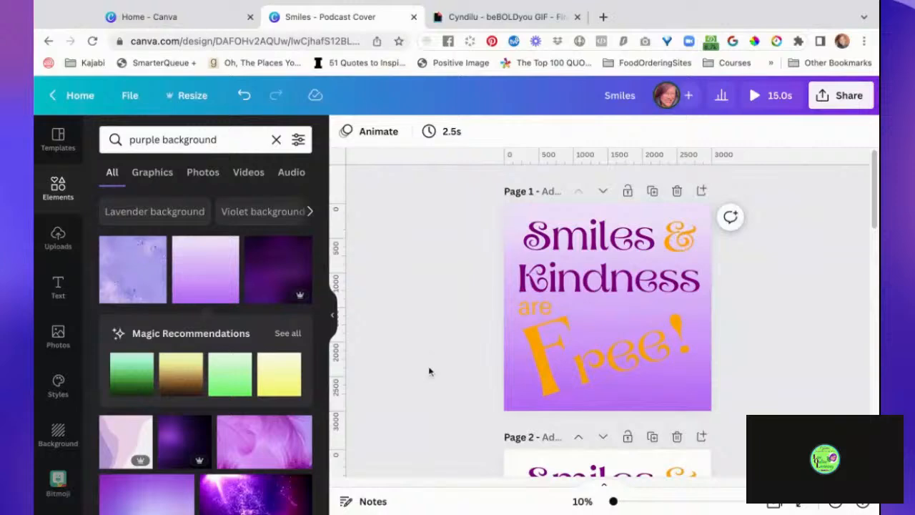
scroll(429, 371, down, 1)
scroll(429, 371, up, 1)
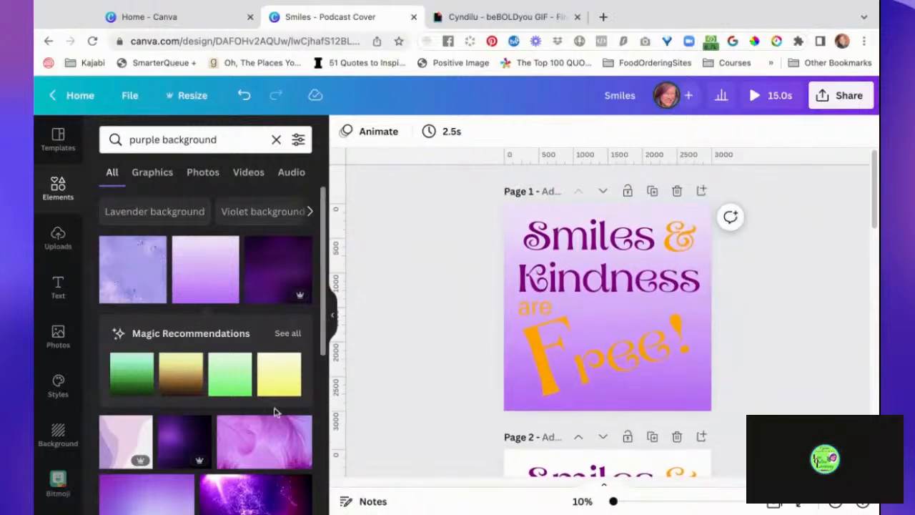
drag(267, 449, 547, 323)
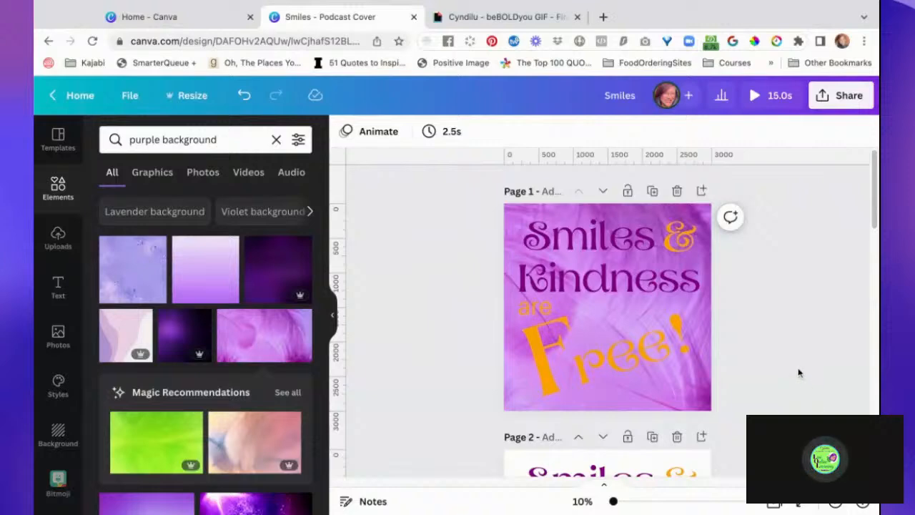
- Apply the Glitch text effect to the words "Smiles" and "Kindness" on page 1
click(597, 240)
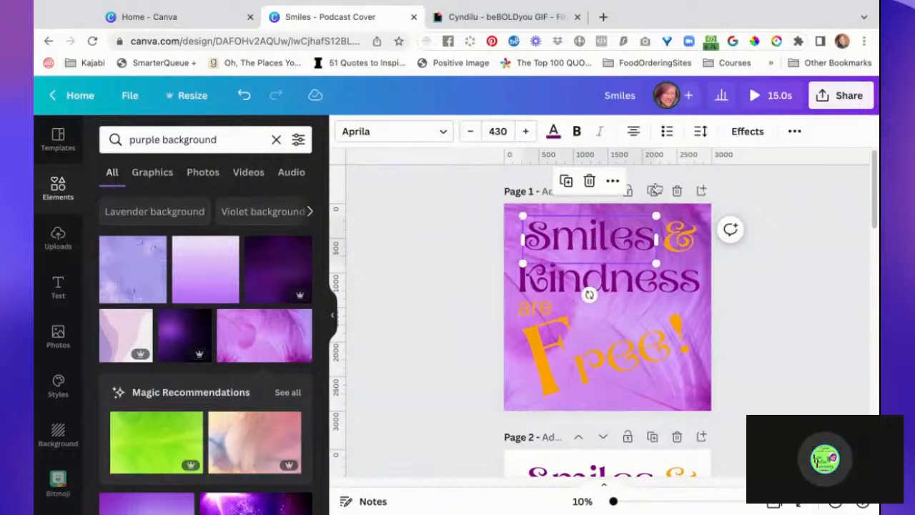
click(748, 133)
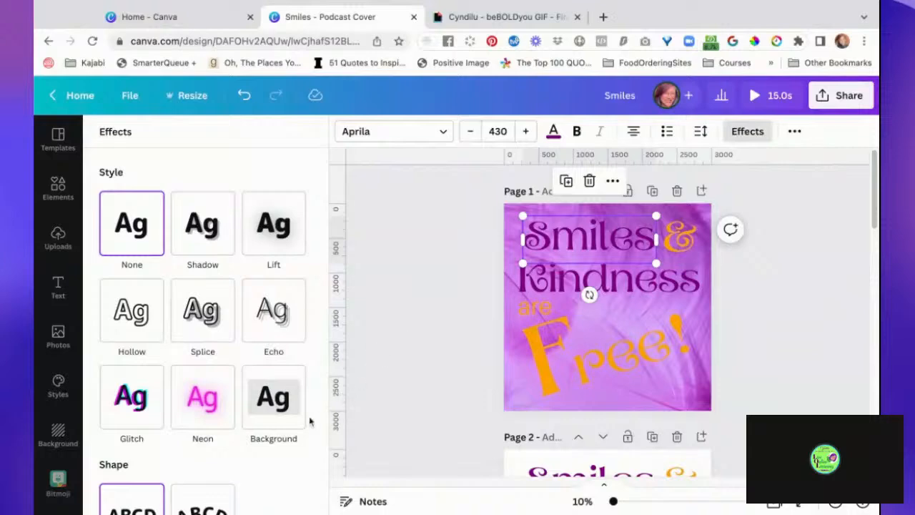
click(149, 413)
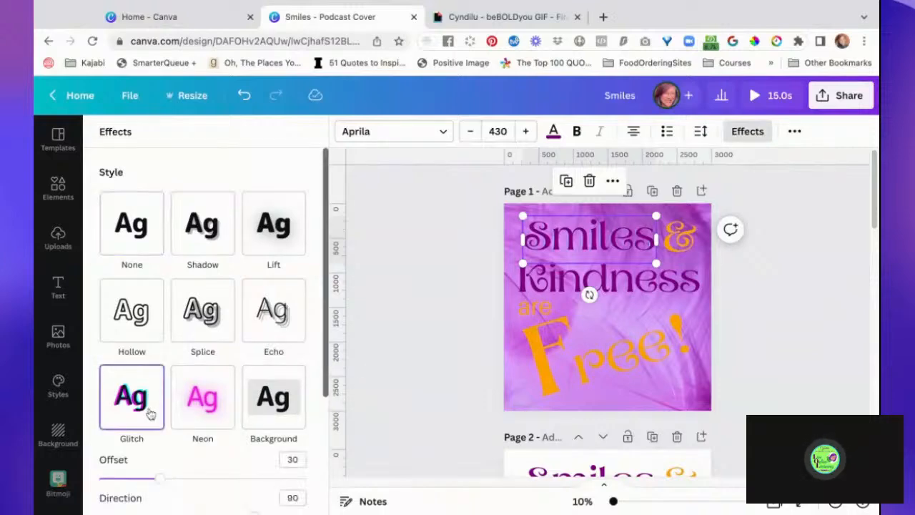
click(585, 278)
click(128, 418)
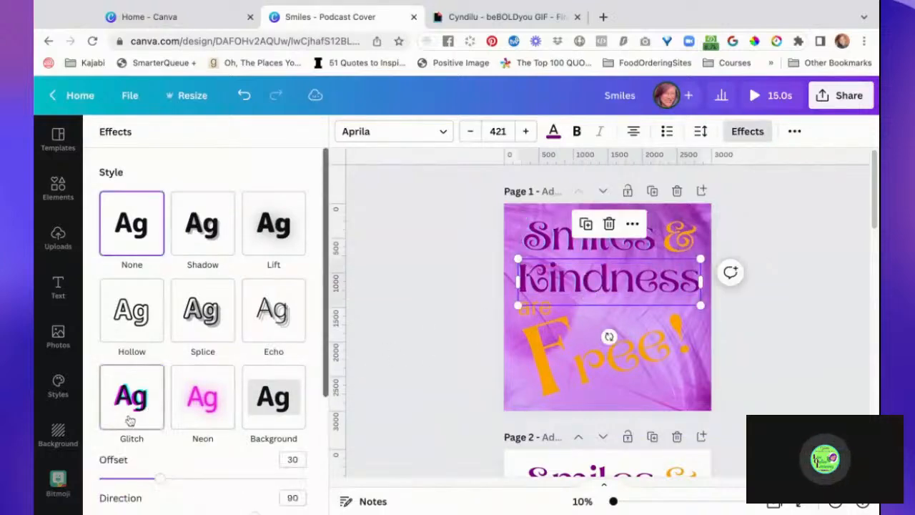
click(433, 350)
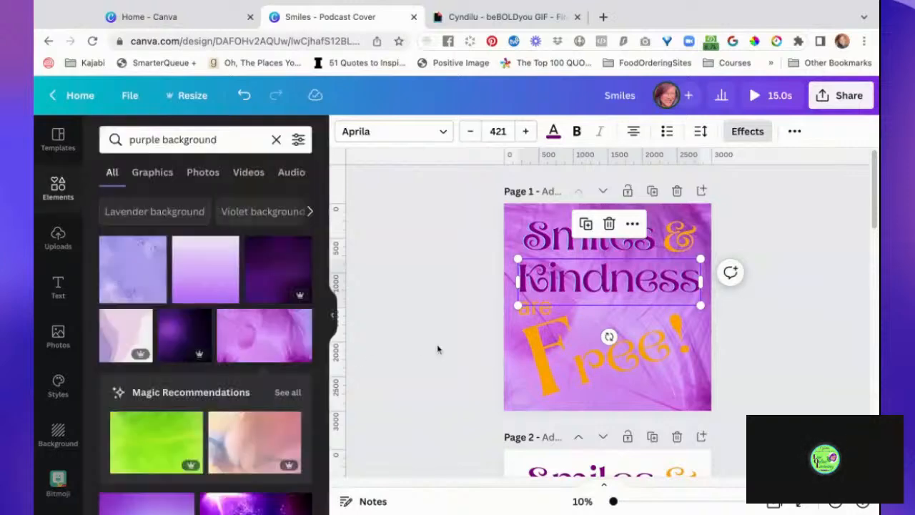
- Try the Glitch effect on the large tilted "F" of "Free!" on page 1, and switch it to Shadow
click(535, 313)
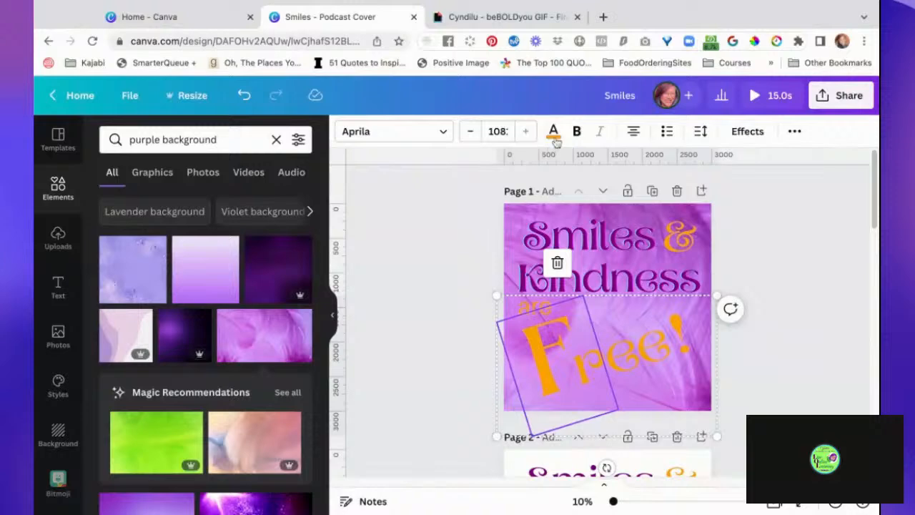
click(750, 131)
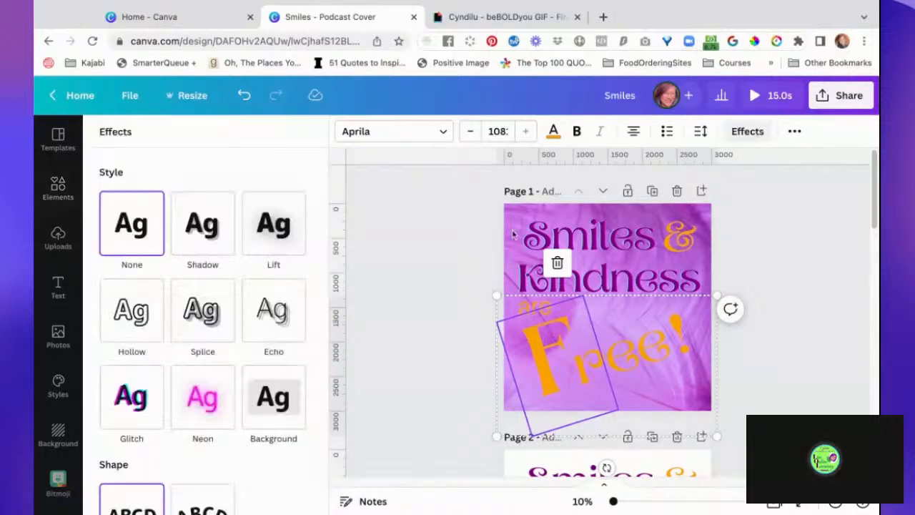
click(123, 405)
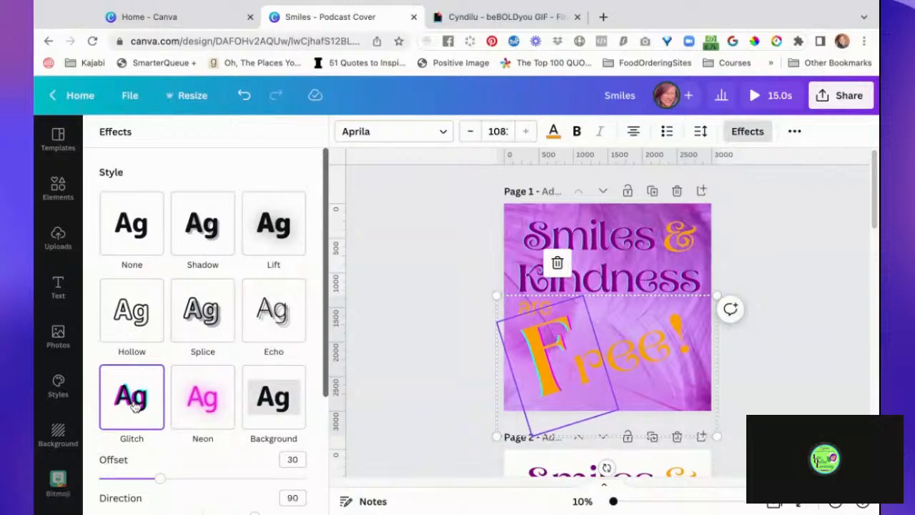
click(213, 220)
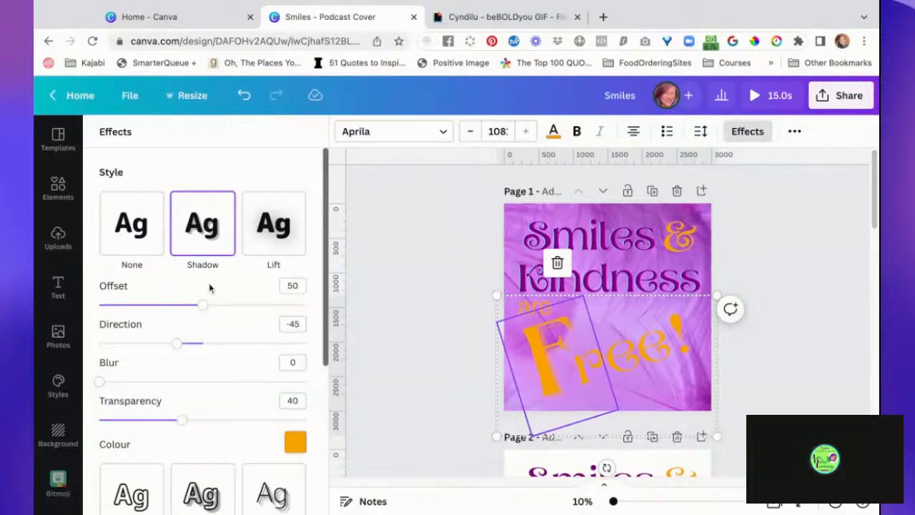
- Set the shadow of the large "F" on page 1 to offset 29, direction 129, transparency 100 and the document's purple colour
drag(206, 306, 160, 306)
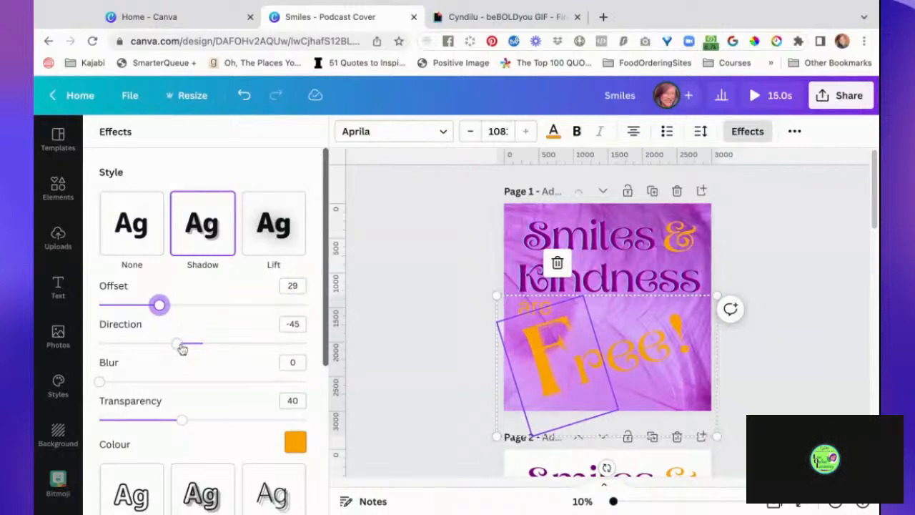
drag(177, 346, 278, 343)
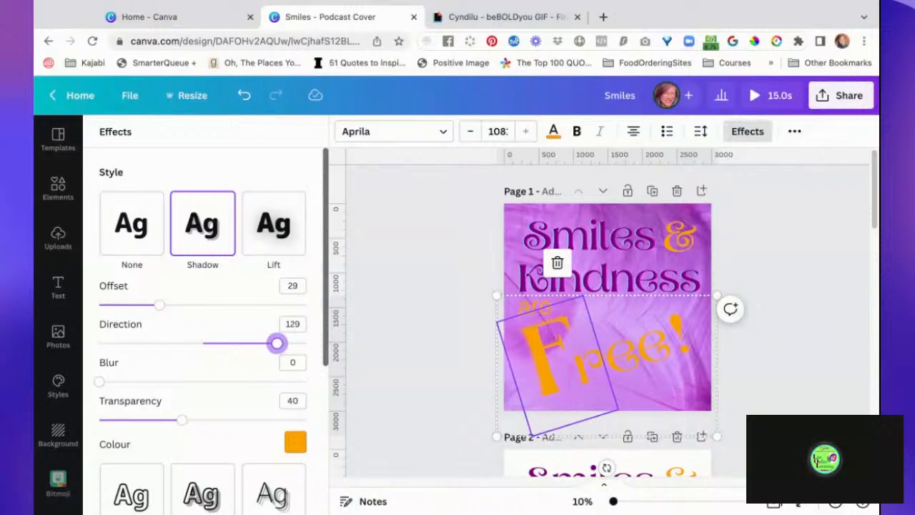
click(295, 441)
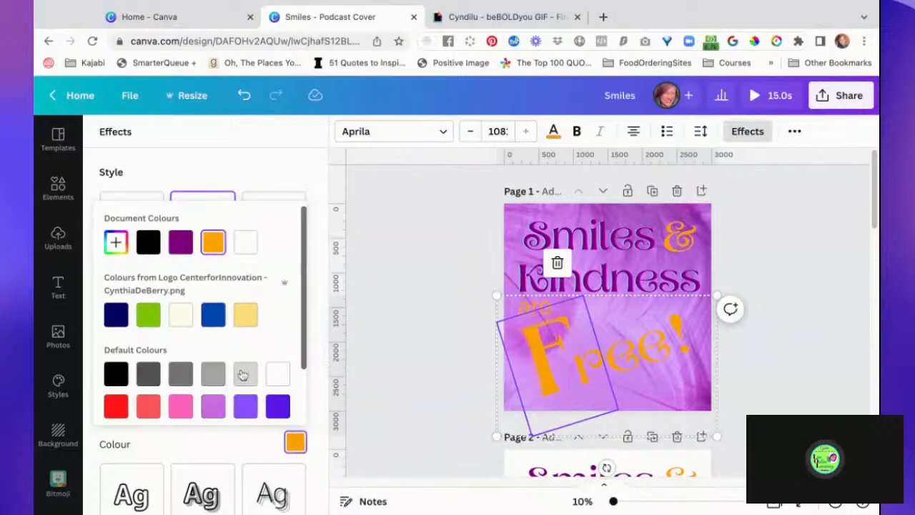
click(185, 244)
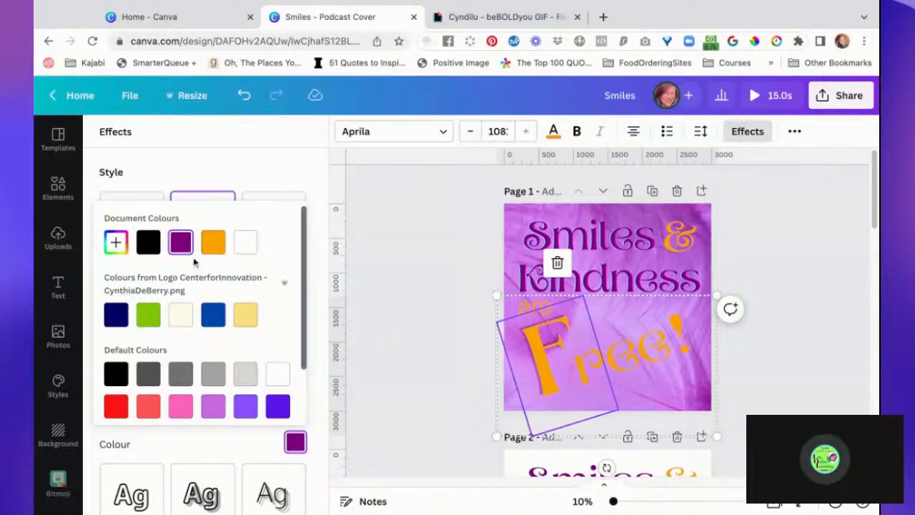
click(311, 174)
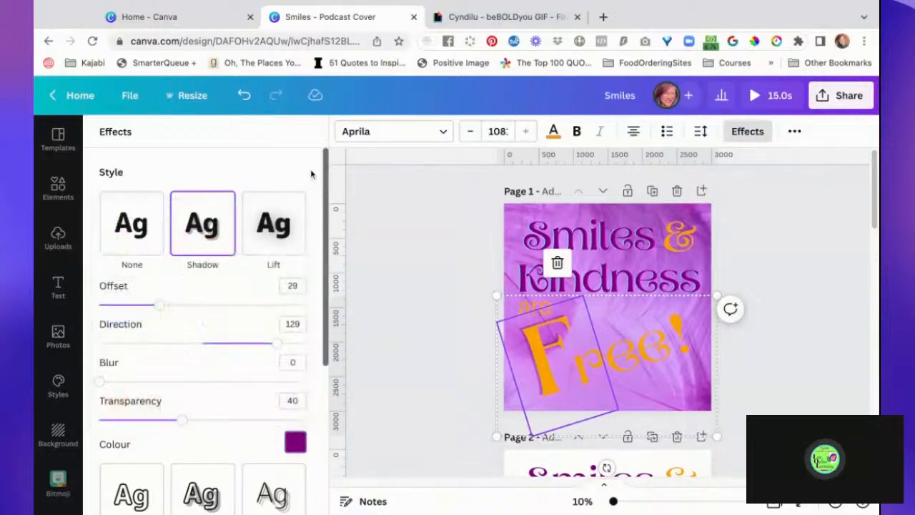
drag(181, 421, 306, 421)
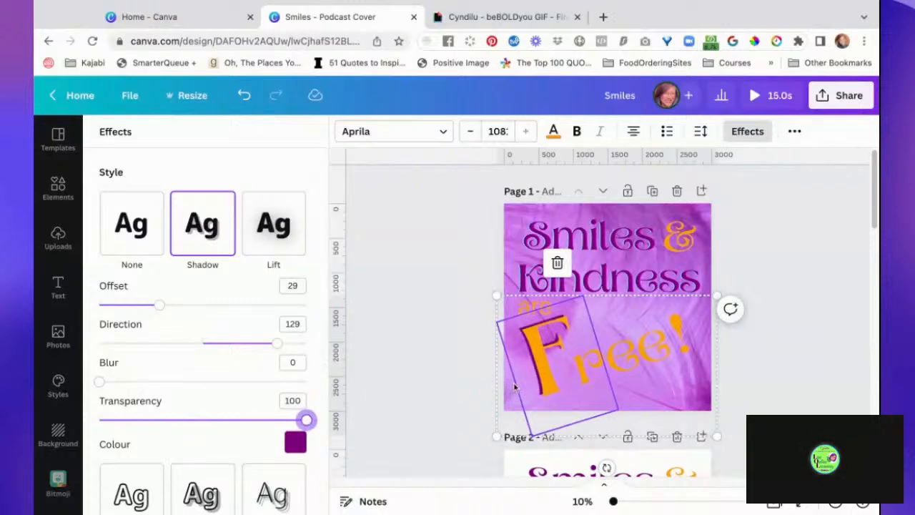
- Apply the Shadow effect to "ree!" on page 1 in the document's purple with transparency 100
click(653, 352)
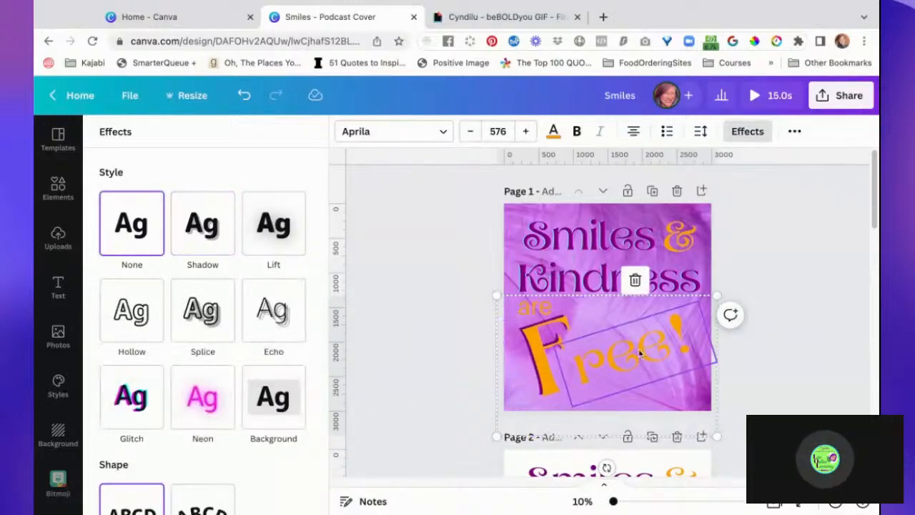
click(209, 226)
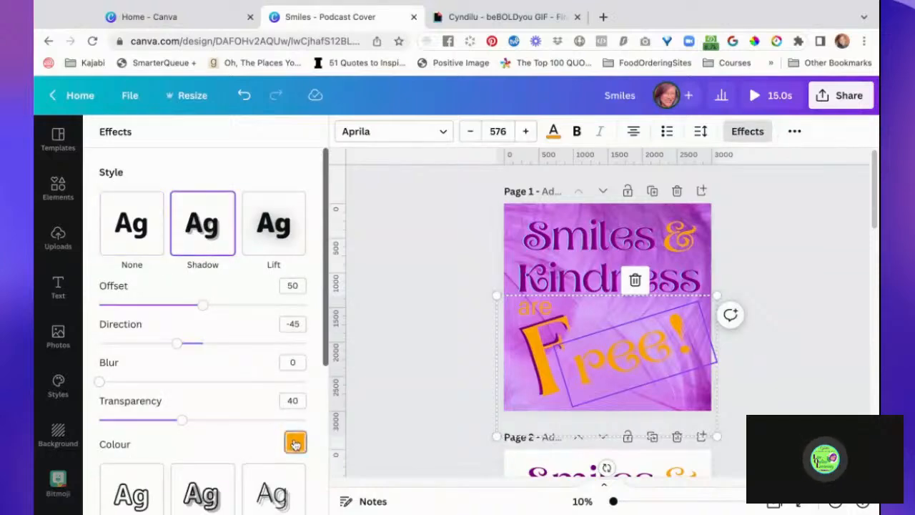
click(296, 444)
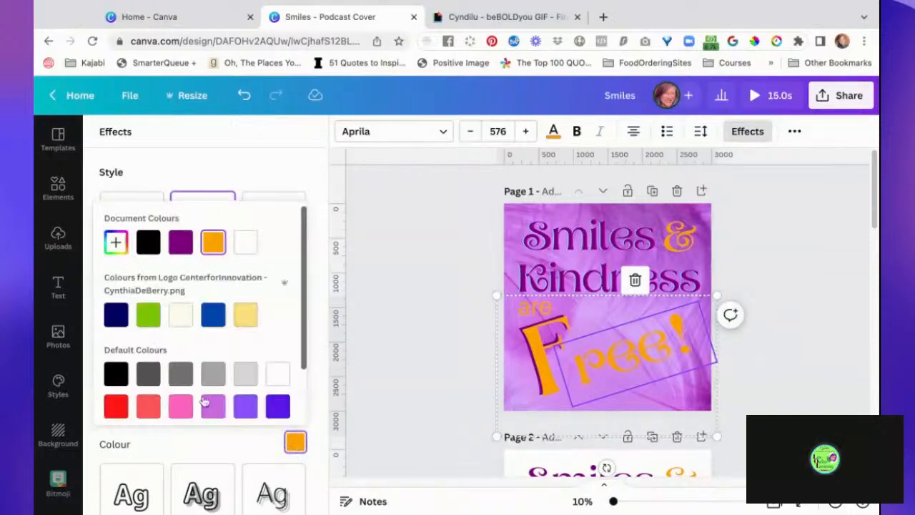
click(183, 244)
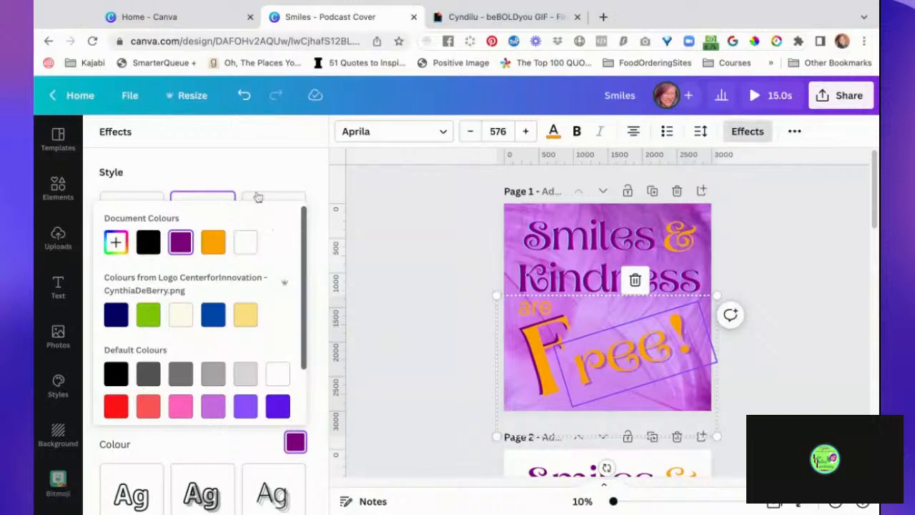
click(252, 181)
drag(181, 421, 306, 420)
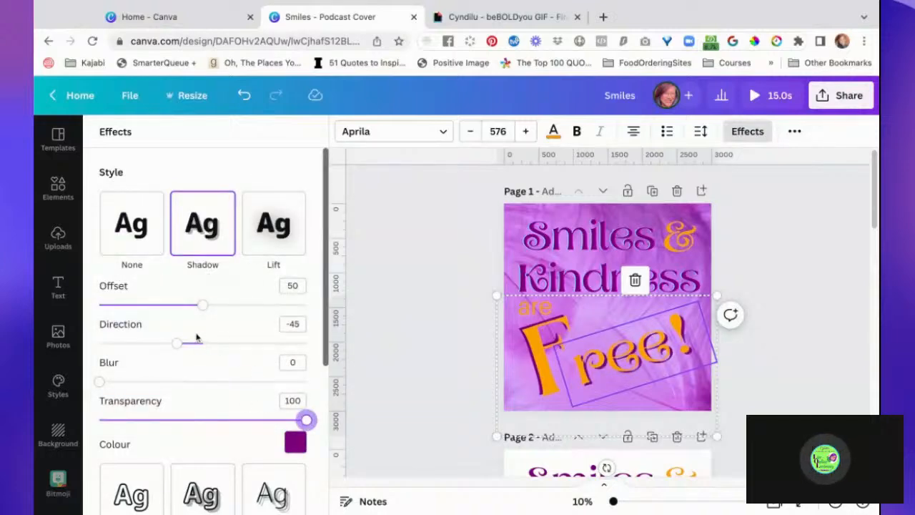
- Set the shadow direction of "ree!" to 101 and its offset to 35
drag(180, 346, 257, 343)
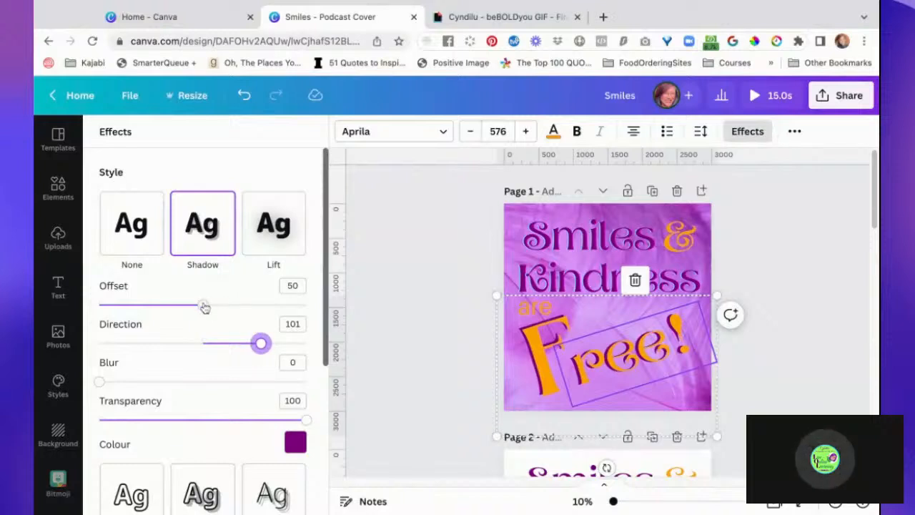
click(203, 304)
key(Left)
key(Left)
key(Left)
key(Left)
key(Left)
key(Left)
key(Left)
key(Left)
key(Left)
key(Left)
key(Left)
key(Left)
key(Left)
key(Left)
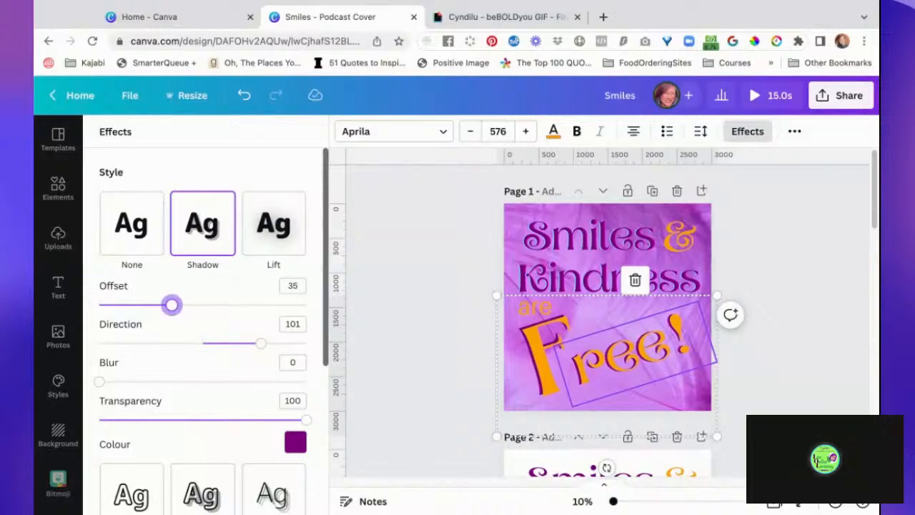
click(440, 323)
- Send the "Free!" text group on page 1 backward so the word "are" lies in front of it
click(535, 310)
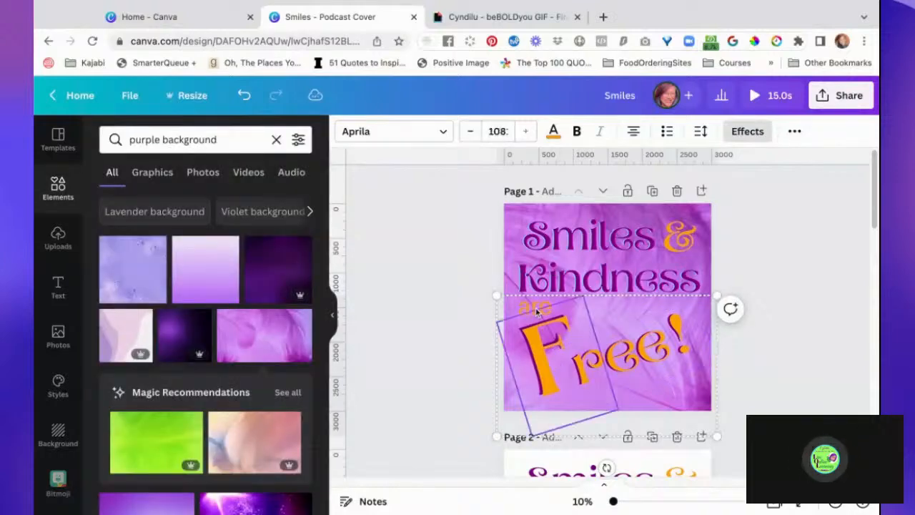
double_click(524, 307)
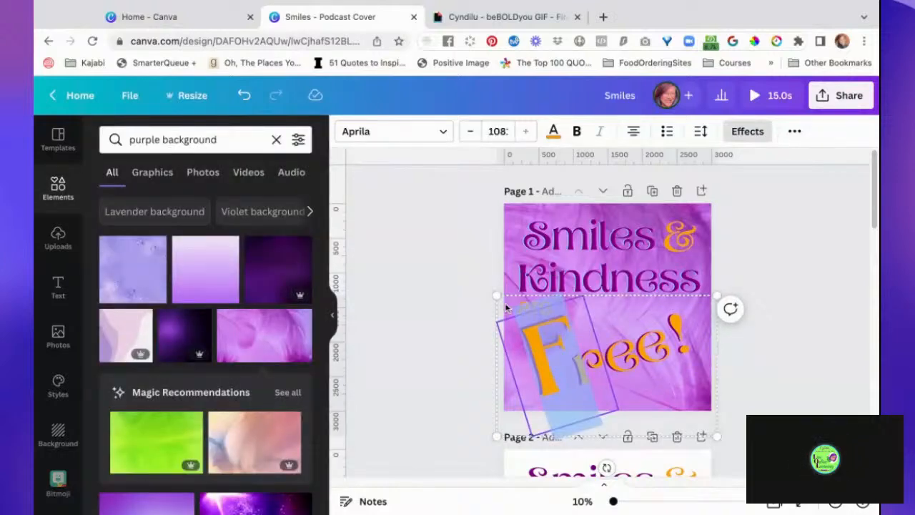
click(506, 308)
click(458, 314)
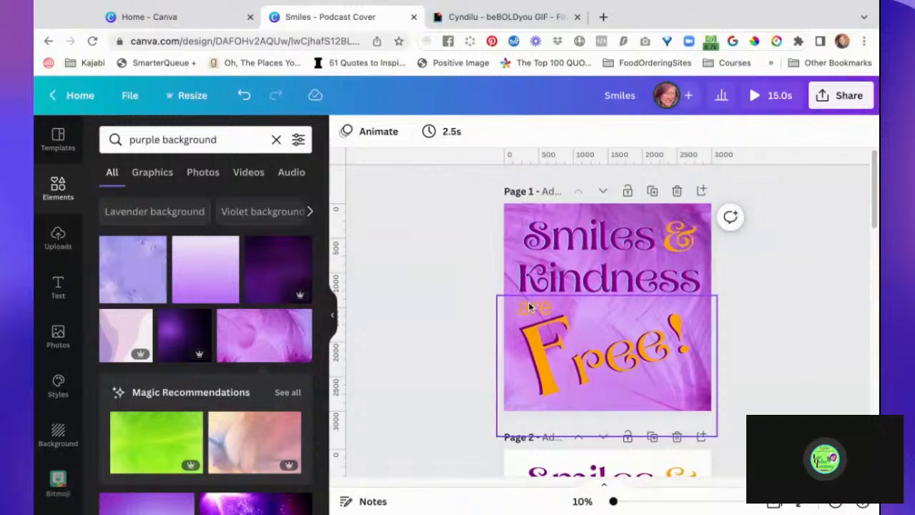
click(530, 308)
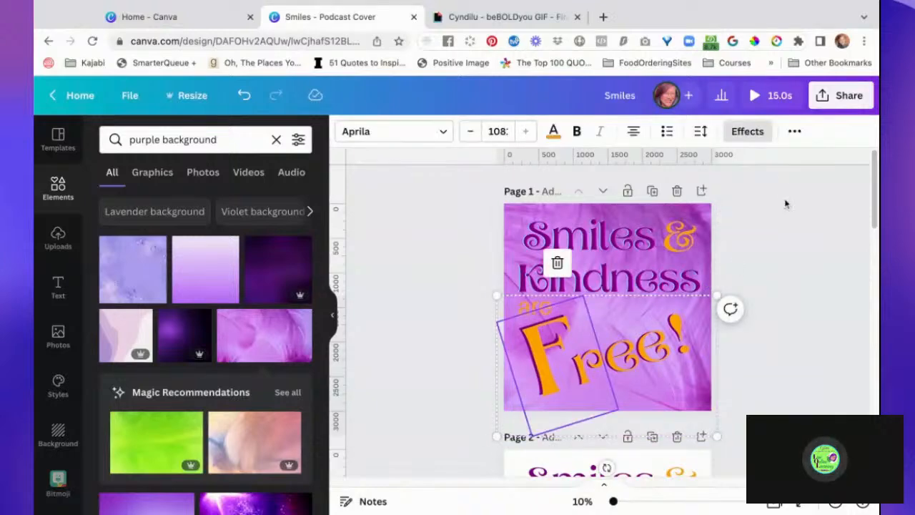
click(794, 132)
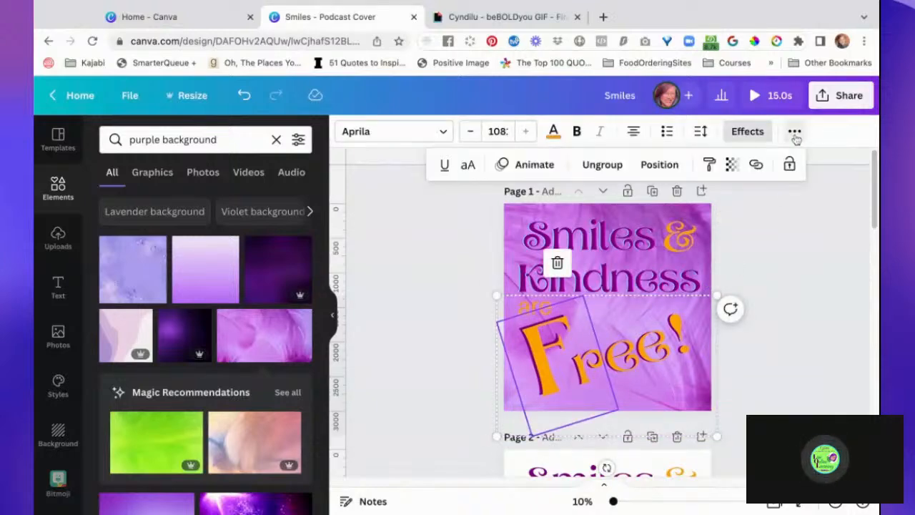
click(659, 165)
click(625, 206)
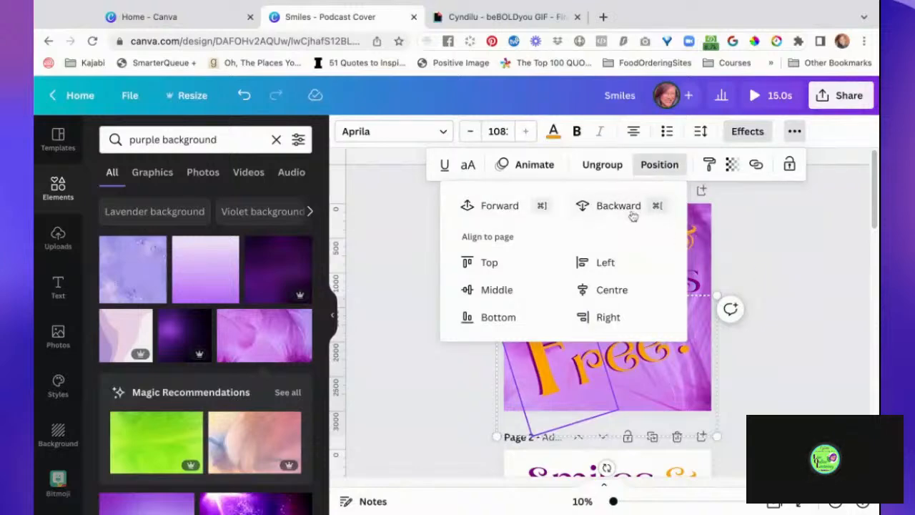
click(633, 216)
click(809, 279)
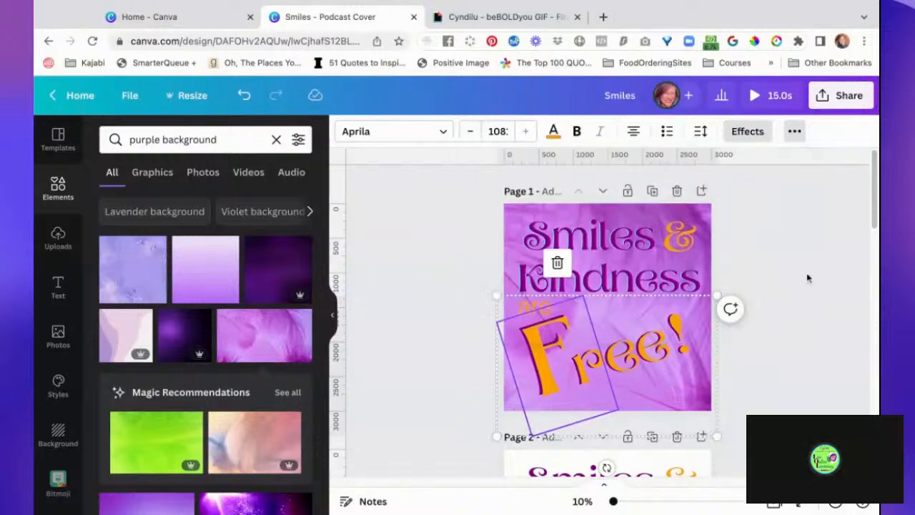
- Change the text colour of the word "are" on page 1 to black #000000
click(530, 311)
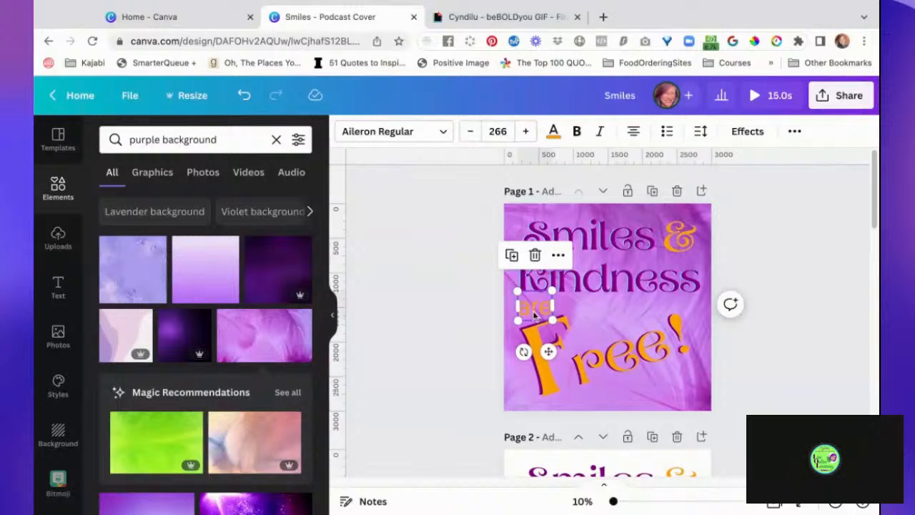
click(745, 133)
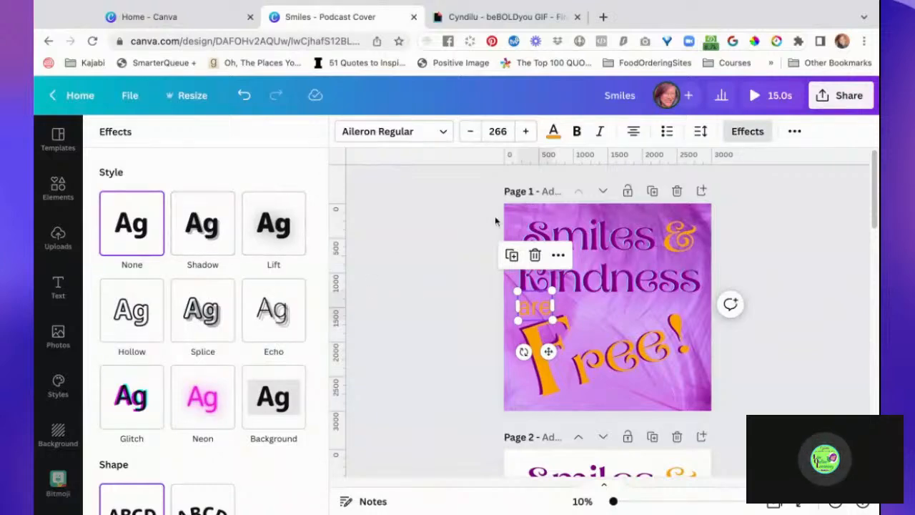
click(553, 133)
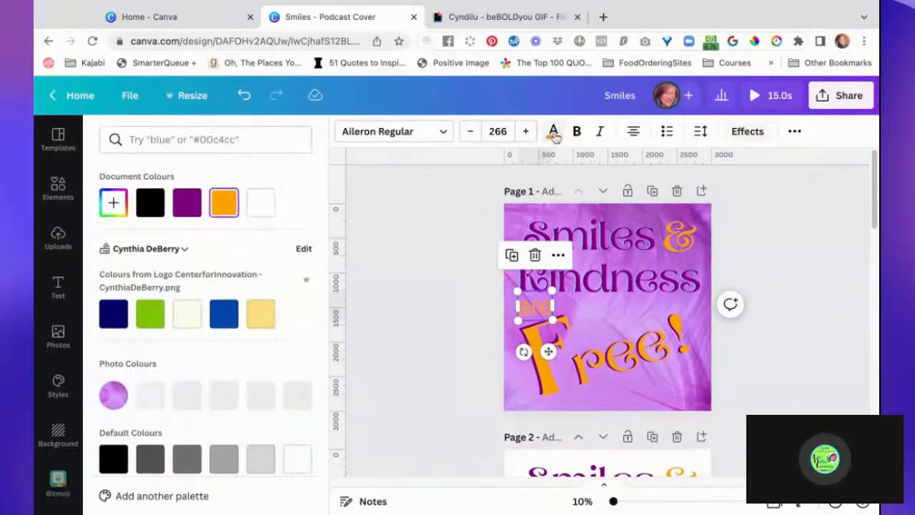
click(149, 203)
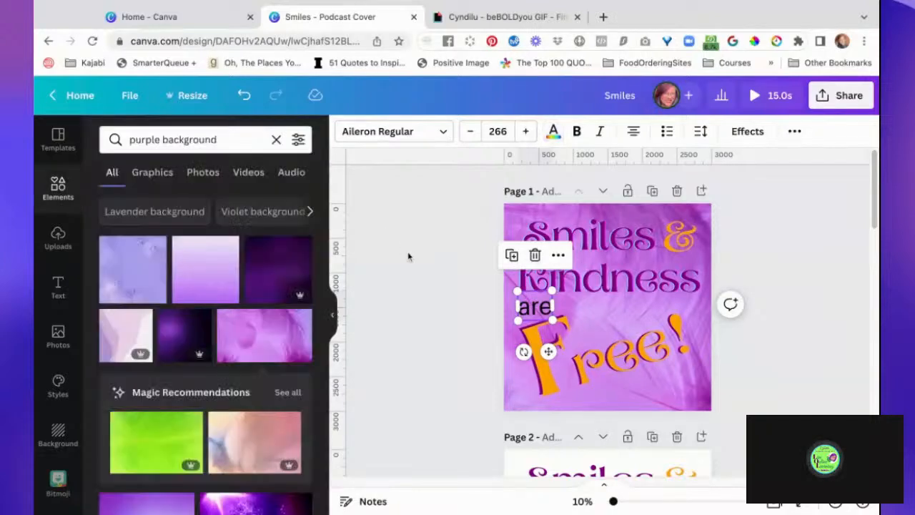
click(430, 274)
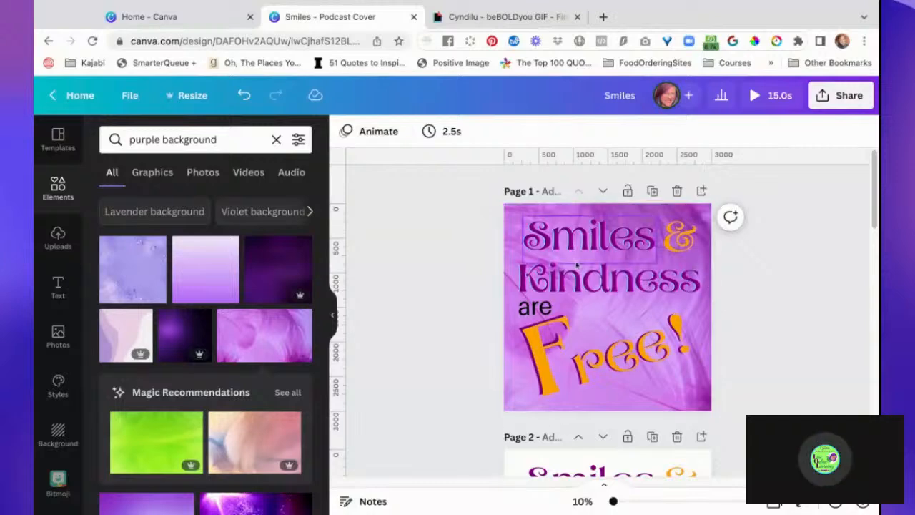
click(684, 243)
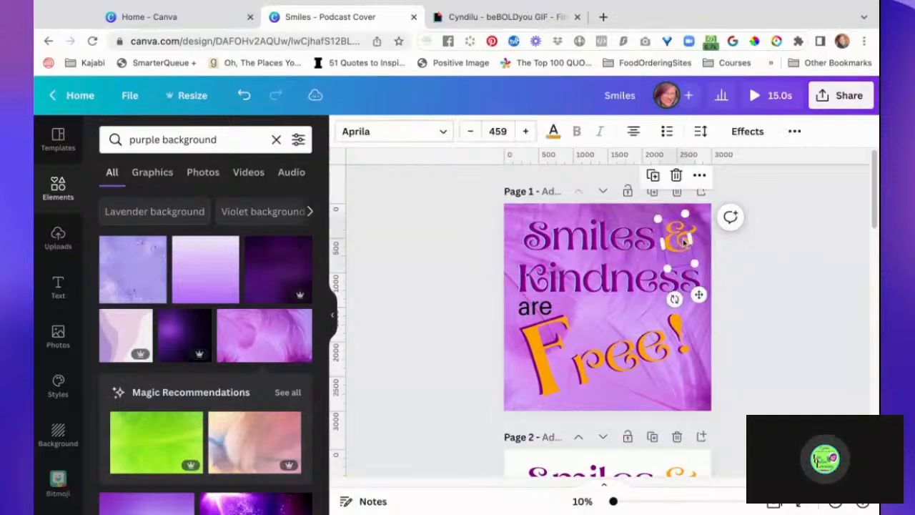
click(554, 133)
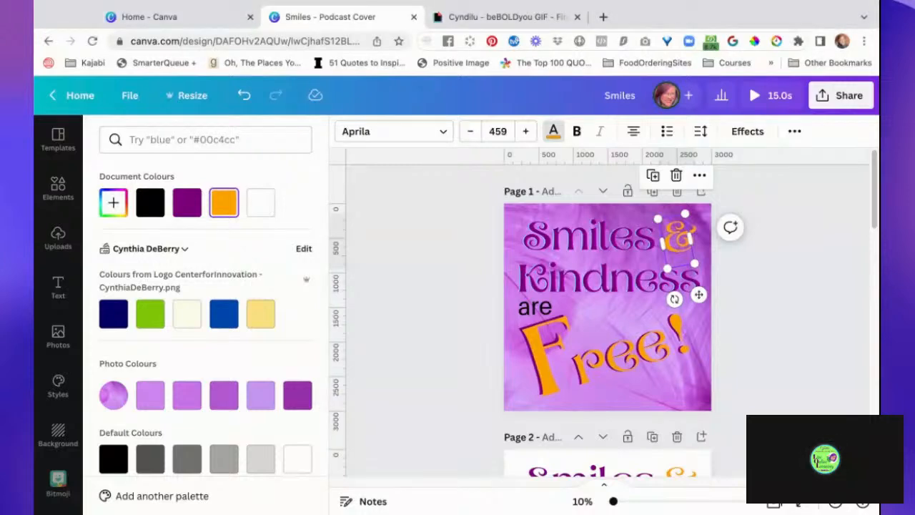
key(Escape)
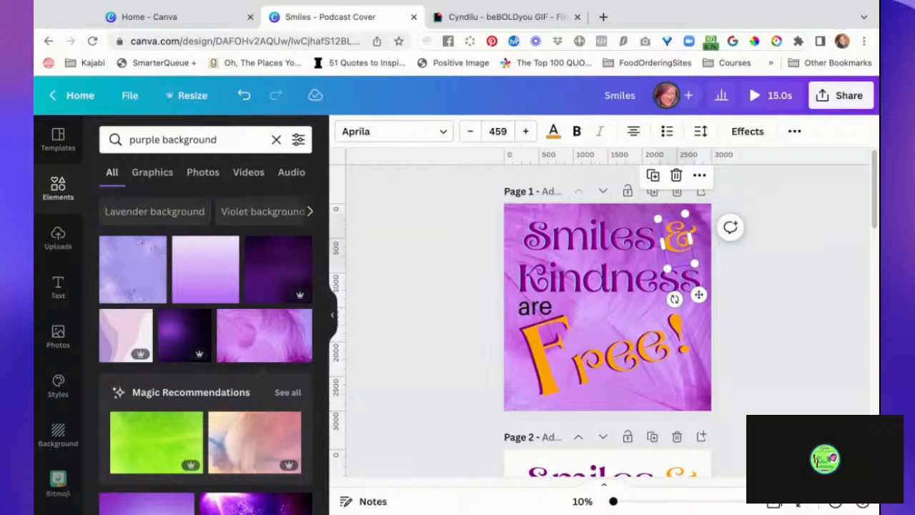
key(Escape)
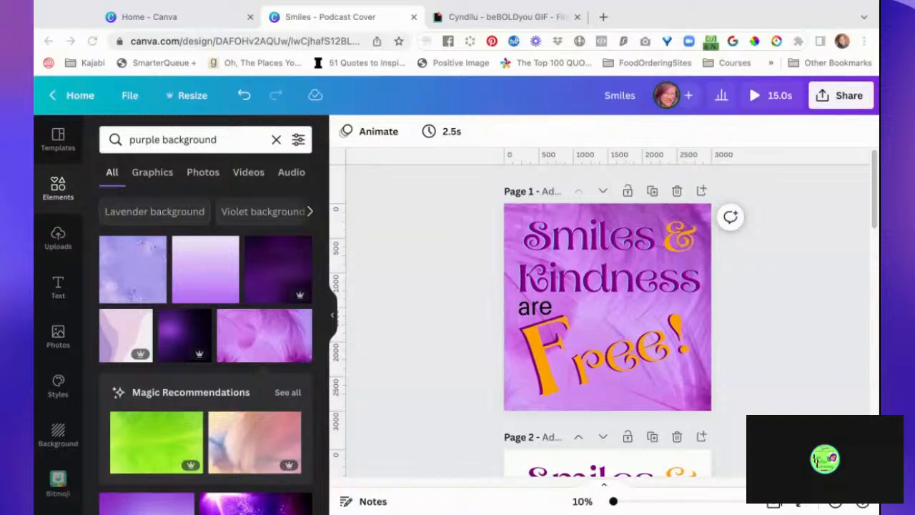
- Set the soft peach-and-pink photo from the Magic Recommendations as the background of page 2
click(831, 356)
scroll(808, 392, down, 1)
scroll(808, 392, down, 3)
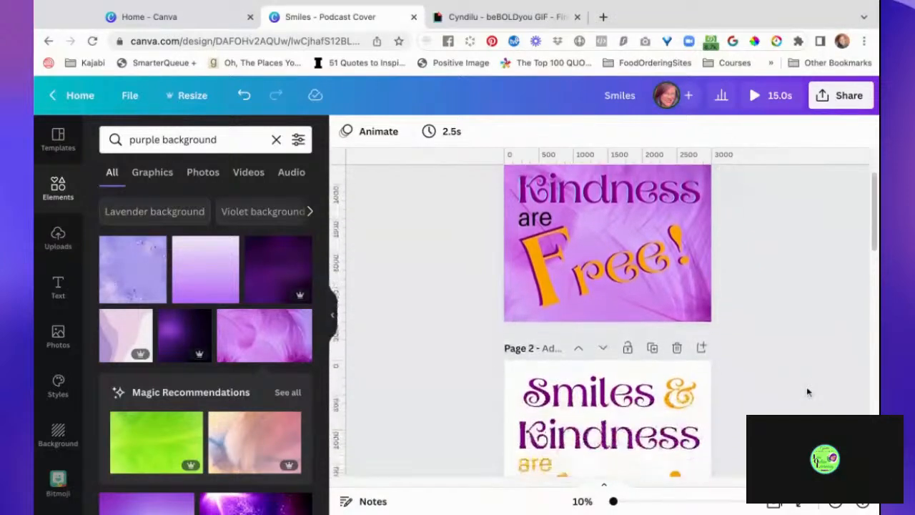
scroll(807, 391, down, 2)
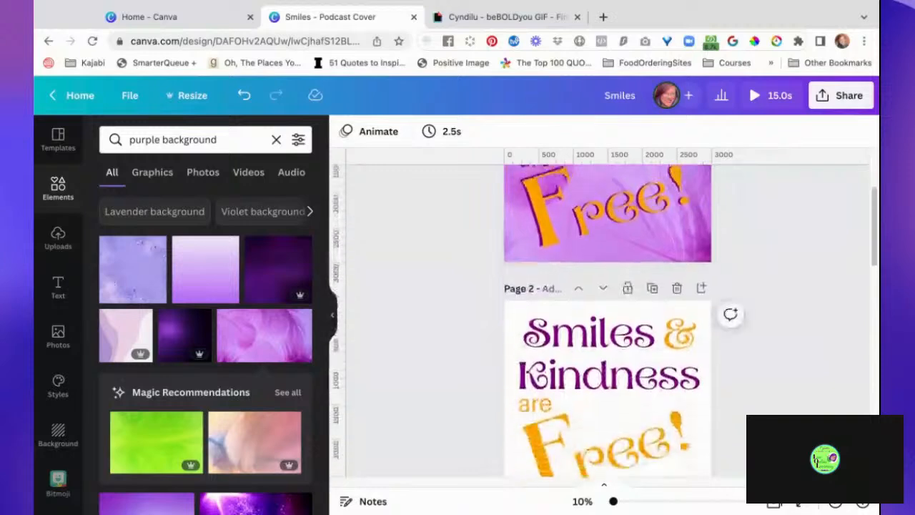
scroll(808, 392, up, 3)
scroll(808, 392, up, 1)
scroll(807, 391, down, 1)
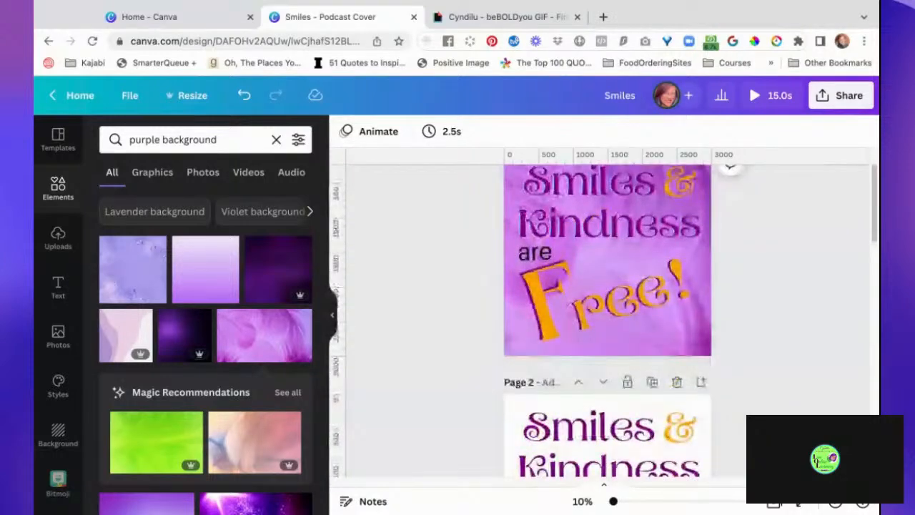
scroll(513, 353, down, 3)
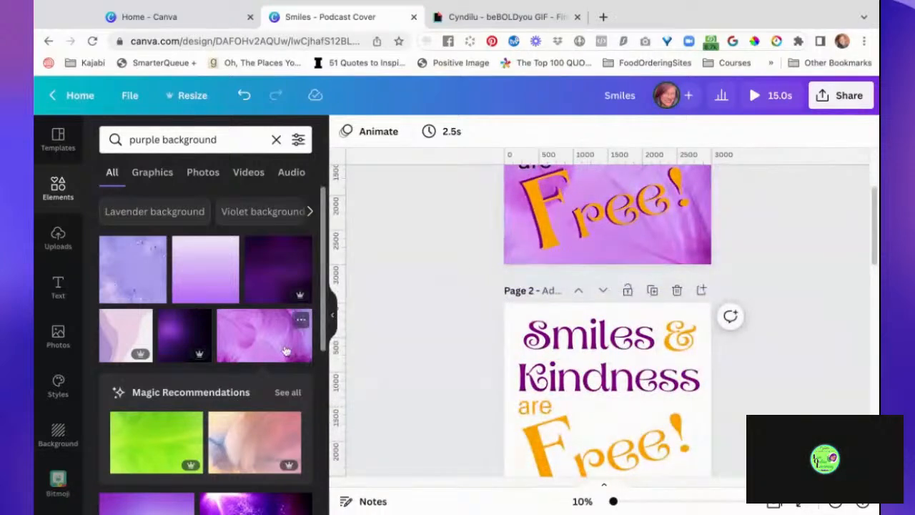
scroll(400, 398, down, 3)
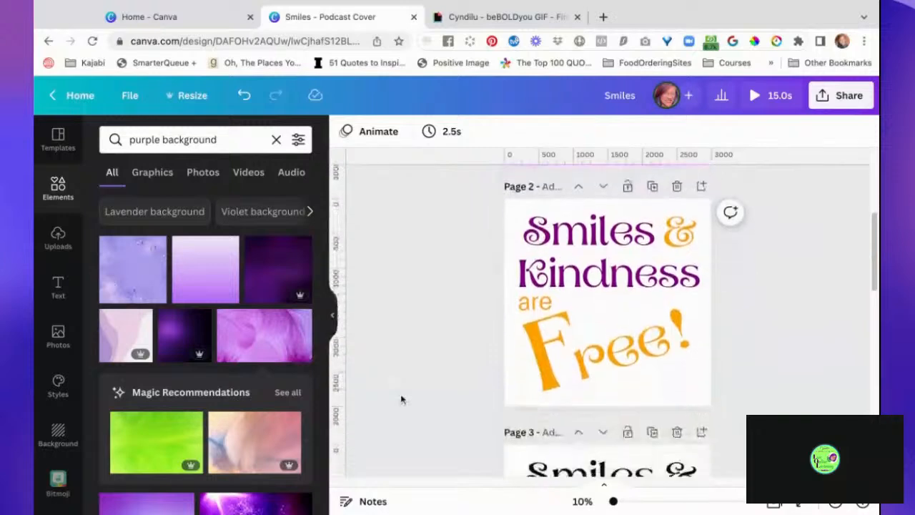
click(284, 437)
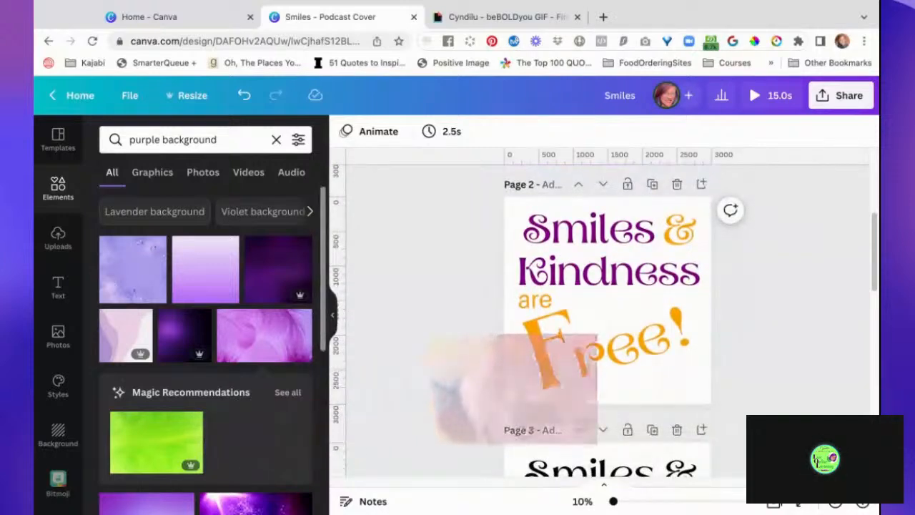
drag(569, 376, 566, 320)
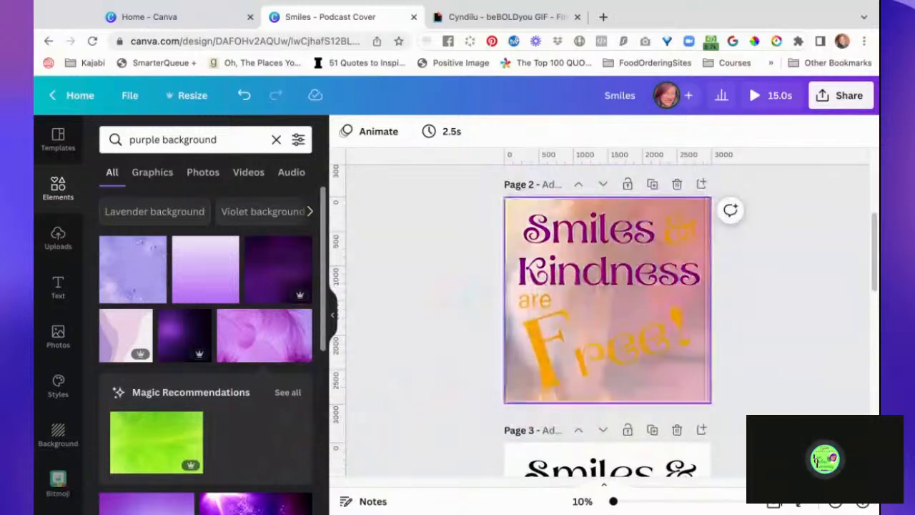
- Apply the Shadow effect to the words "Smiles" and "Kindness" on page 2 together
scroll(817, 316, up, 3)
scroll(817, 316, down, 3)
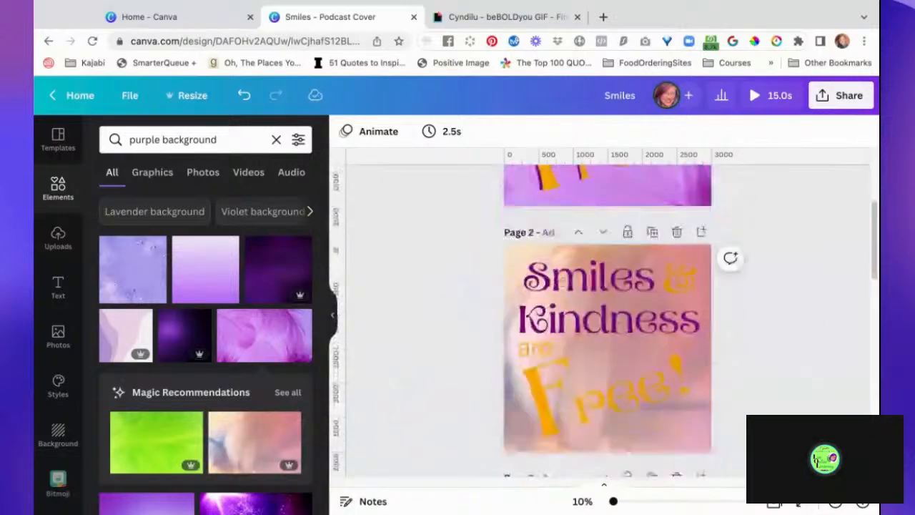
scroll(612, 272, down, 1)
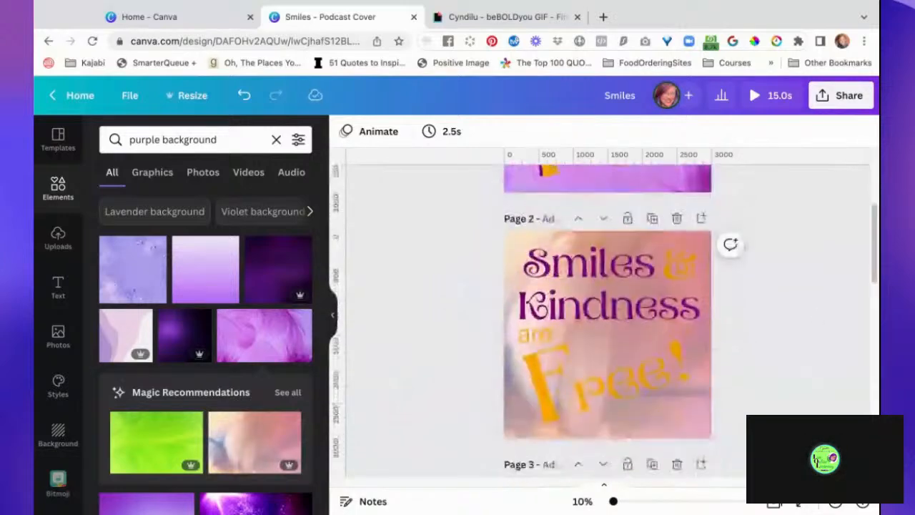
click(611, 272)
shift+click(608, 297)
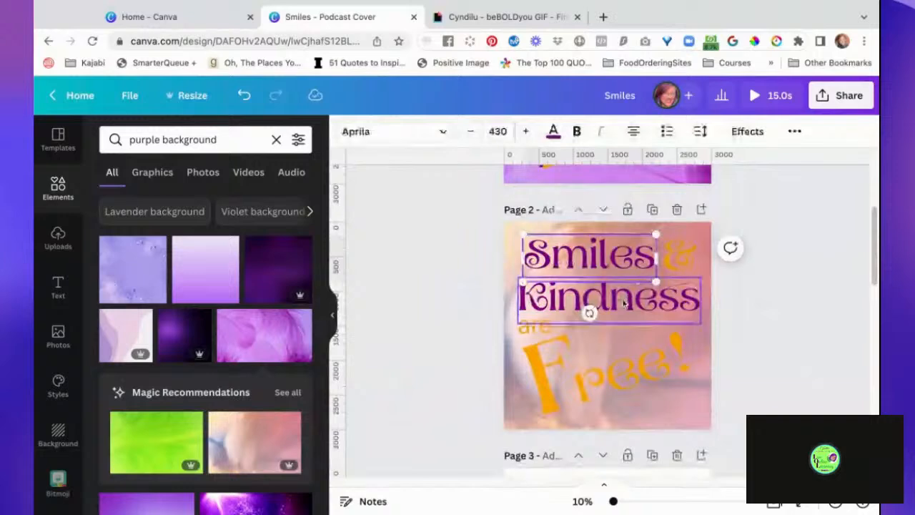
click(748, 131)
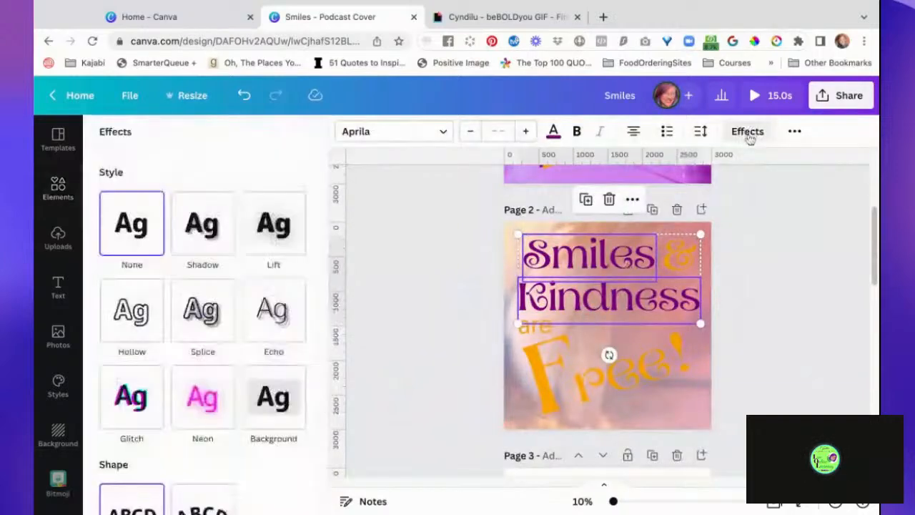
click(212, 238)
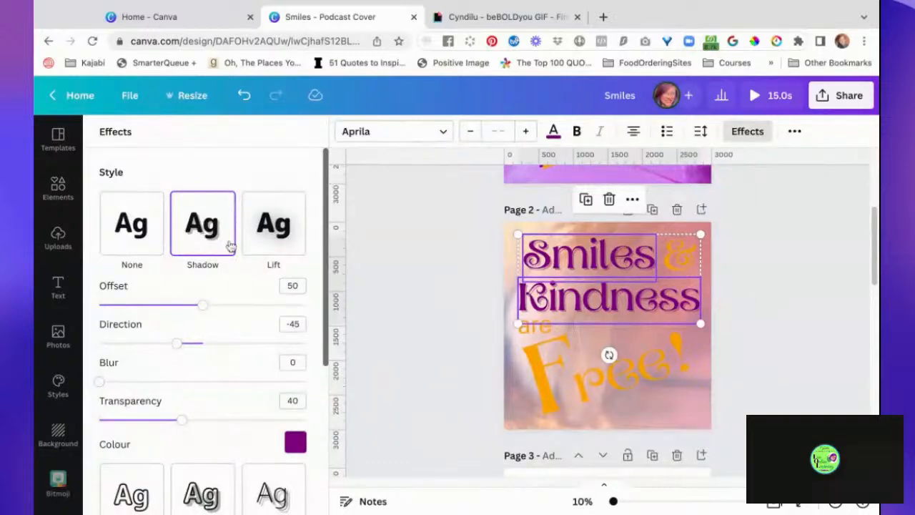
- Set the shadow of "Smiles" and "Kindness" on page 2 to the document's orange with transparency 100
click(295, 442)
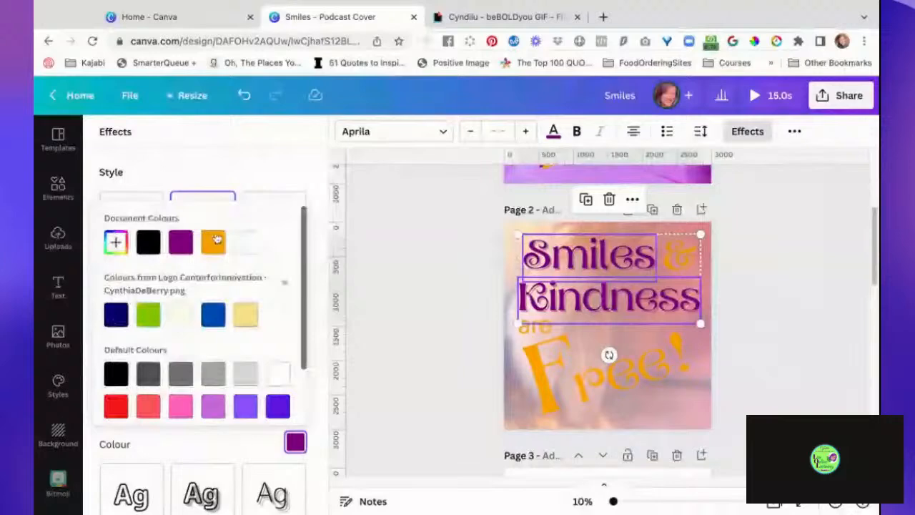
click(215, 241)
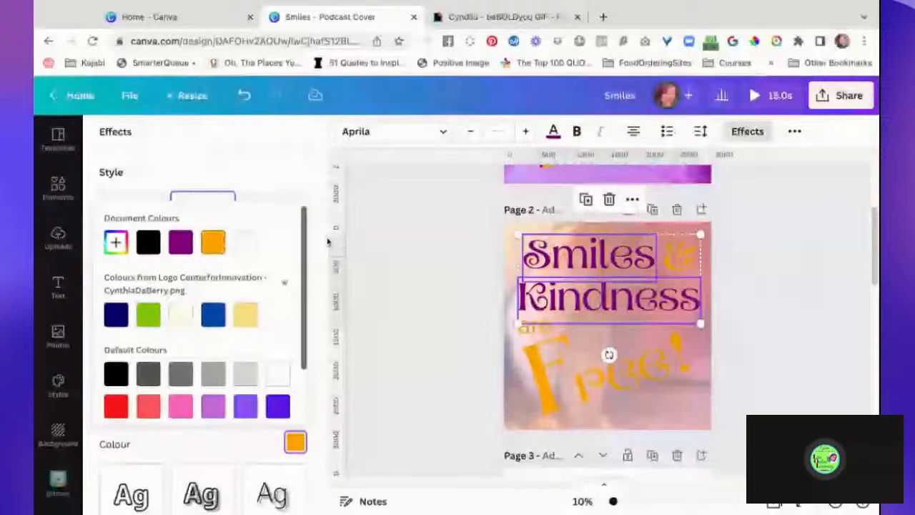
click(328, 242)
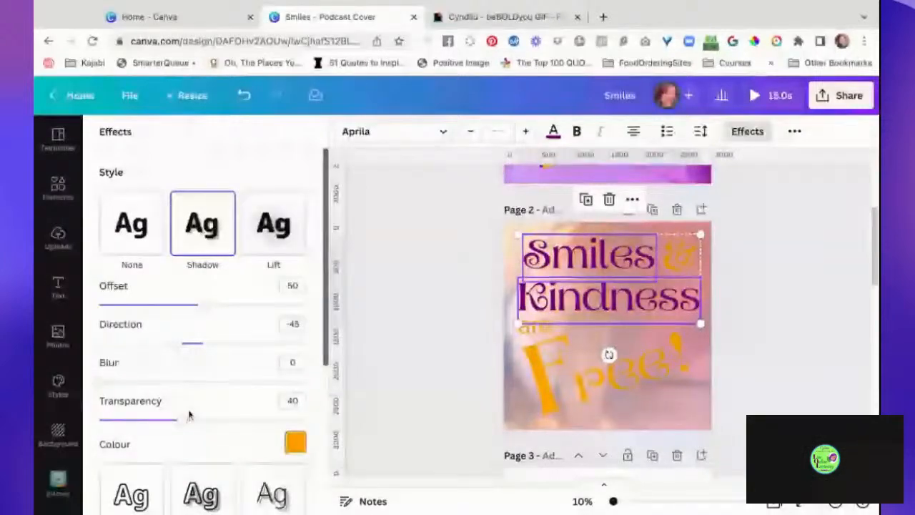
drag(180, 421, 309, 420)
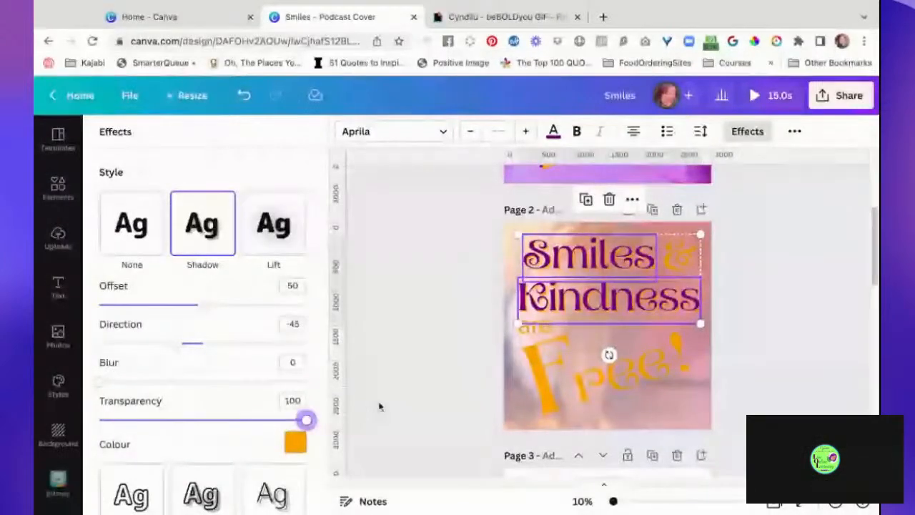
click(429, 384)
- Apply the Shadow effect to the whole "Free!" text group on page 2
click(532, 340)
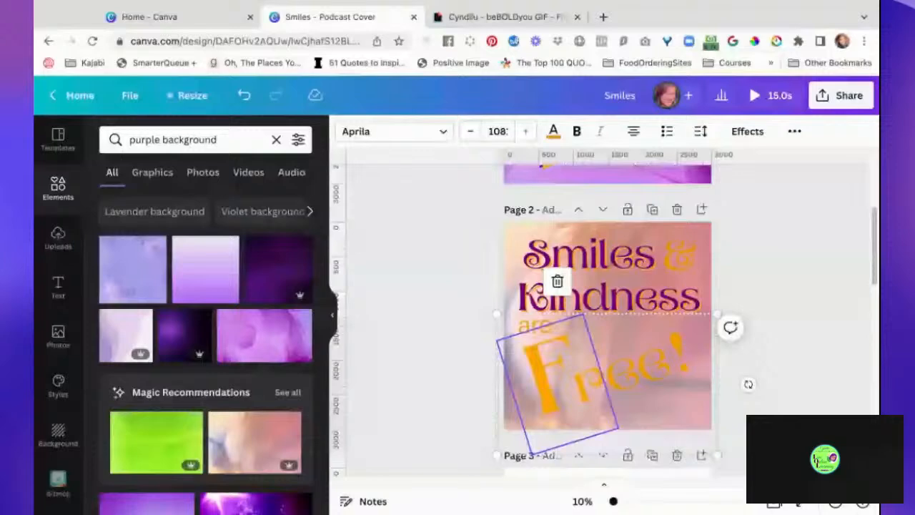
click(450, 337)
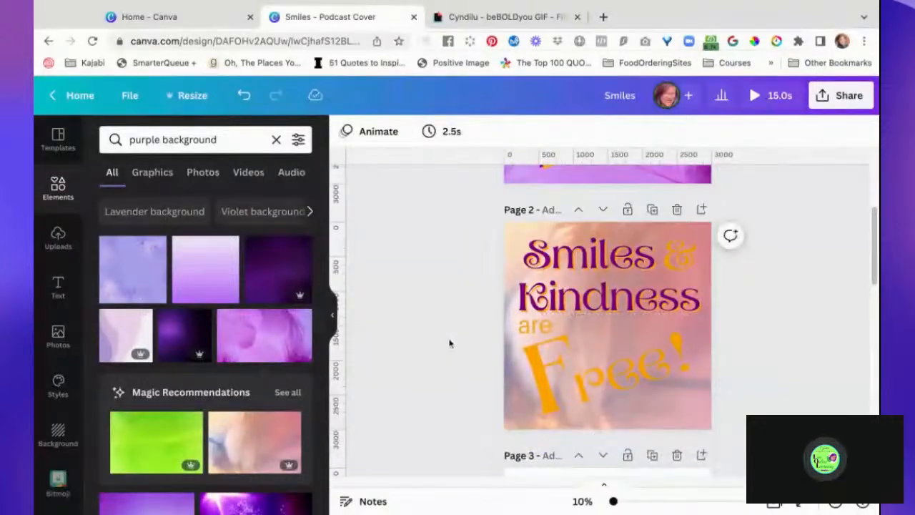
click(532, 366)
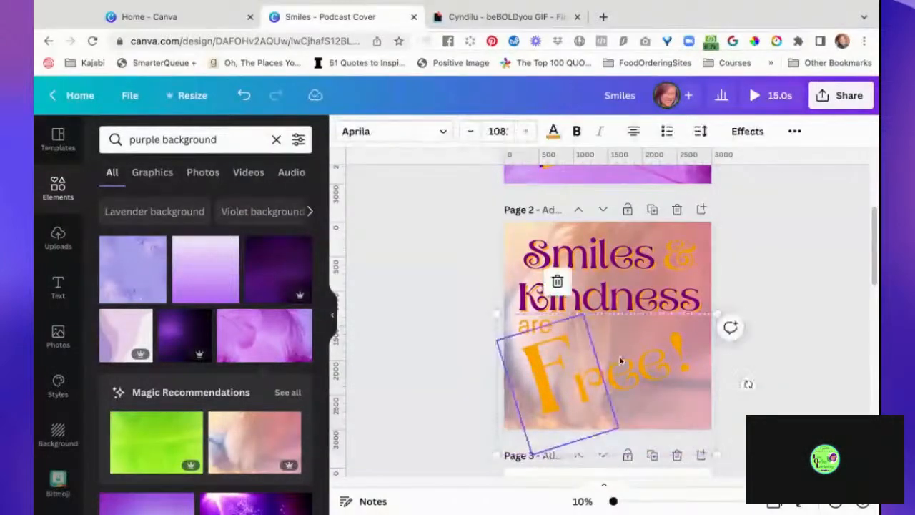
click(762, 384)
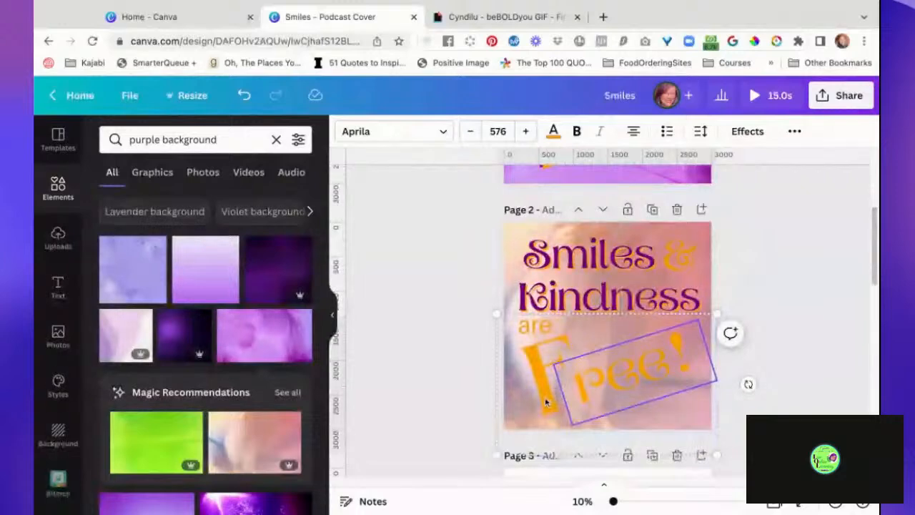
click(770, 363)
click(700, 392)
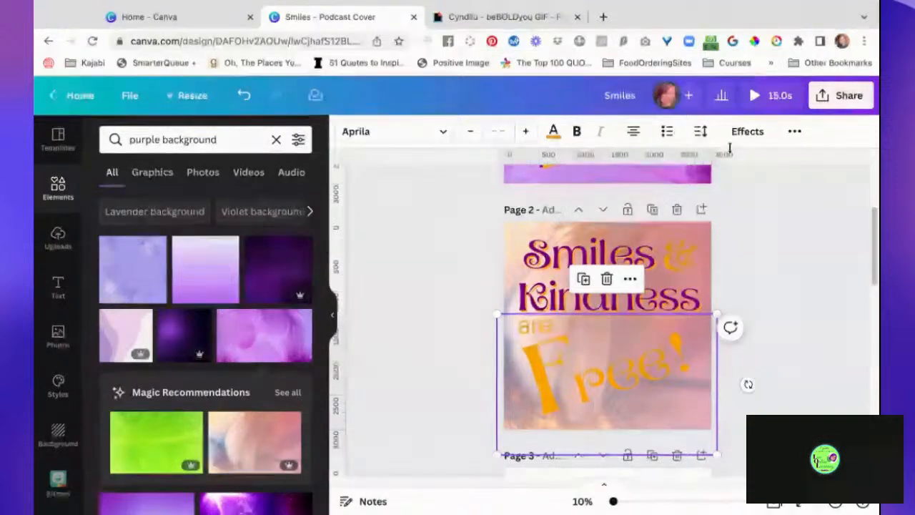
click(747, 131)
click(200, 242)
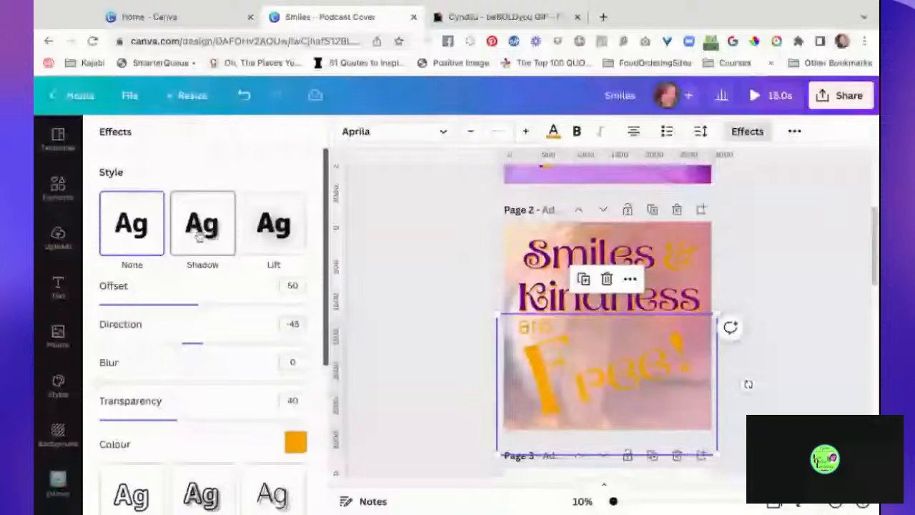
- Set the shadow of the "Free!" group on page 2 to the document's purple with transparency 100
click(296, 442)
click(181, 242)
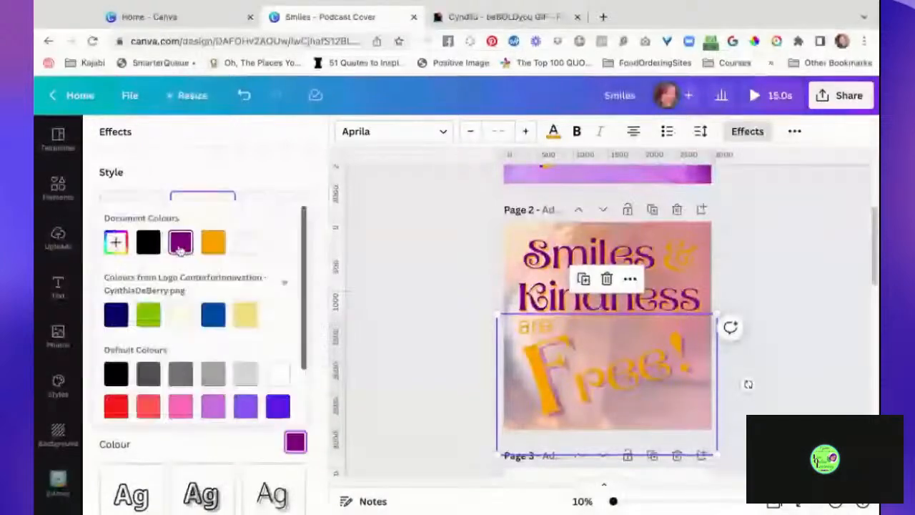
click(283, 174)
drag(181, 424, 306, 421)
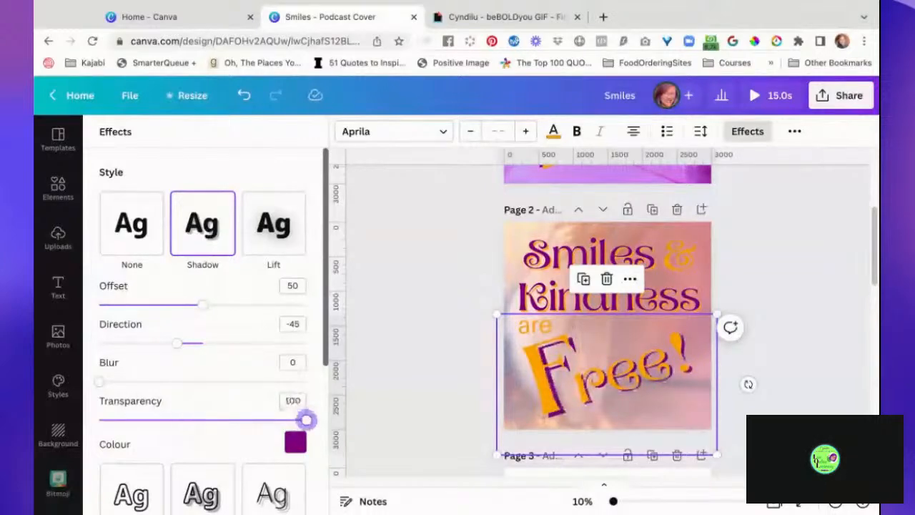
- Set the shadow offset of the "Free!" group on page 2 to 31 and its direction to 118
drag(182, 347, 262, 343)
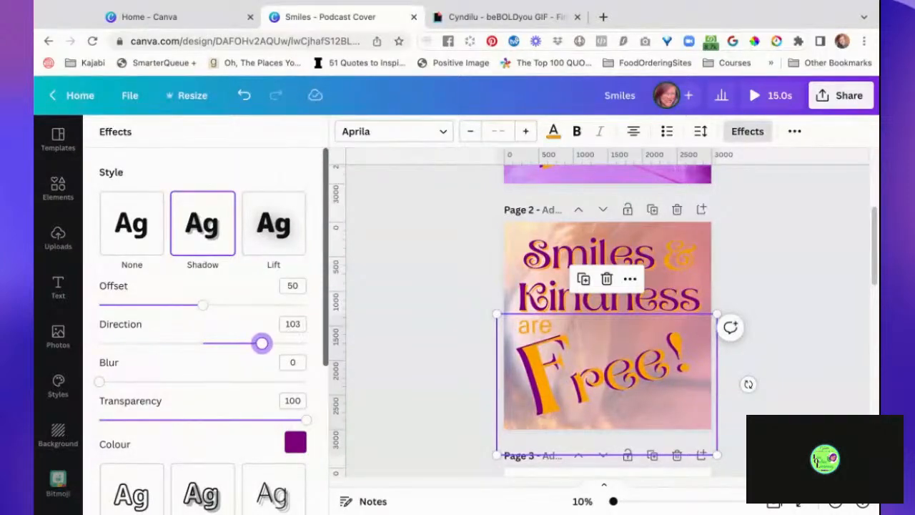
drag(201, 306, 163, 305)
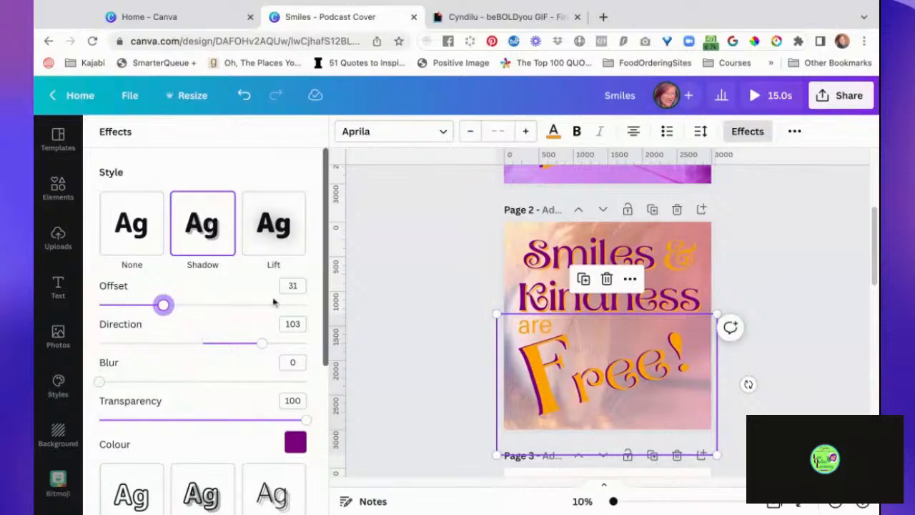
drag(262, 345, 271, 344)
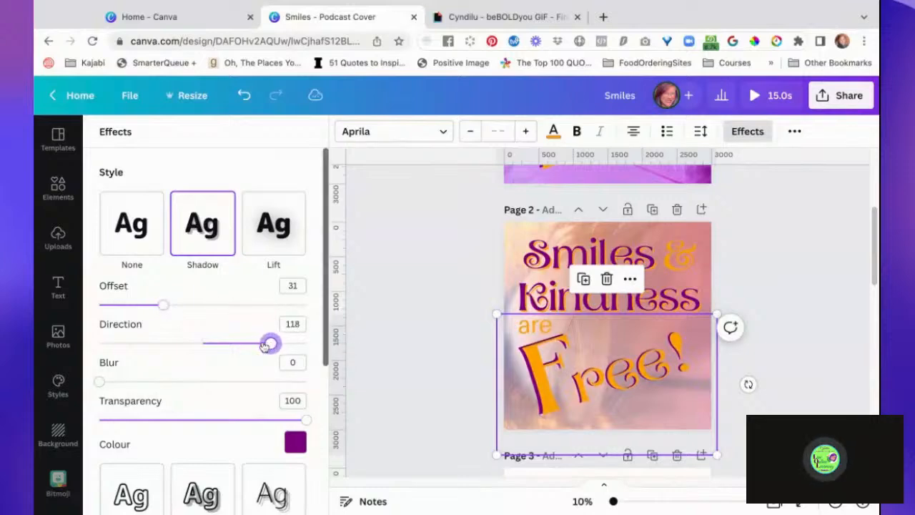
click(424, 370)
click(825, 410)
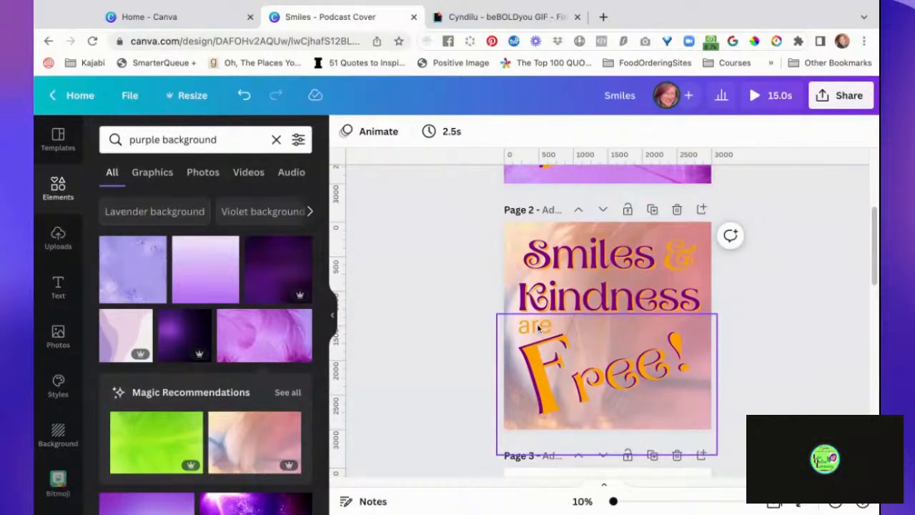
- Send the "Free!" text group on page 2 backward so it lies behind the word "are"
click(634, 348)
click(768, 299)
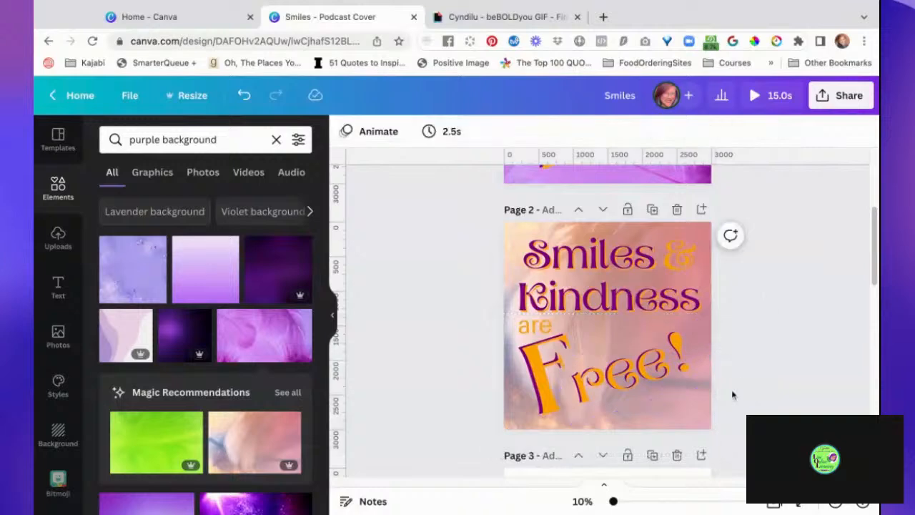
click(704, 417)
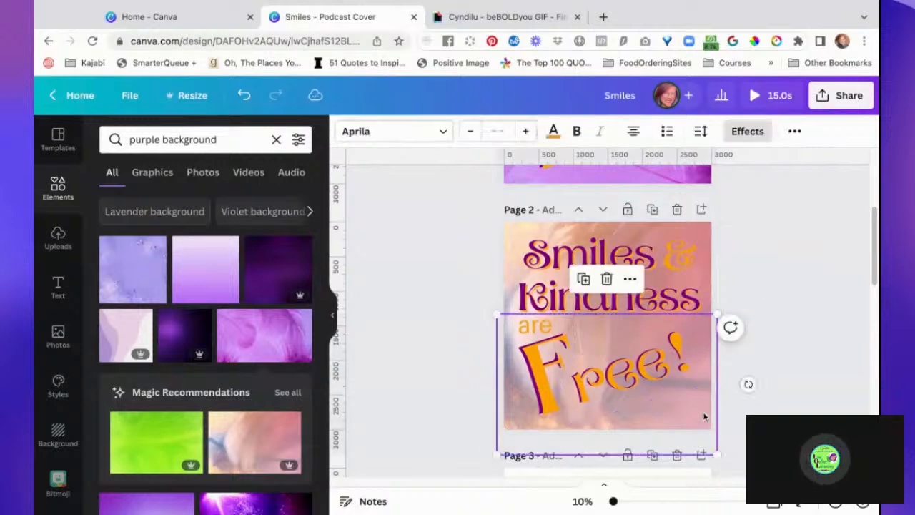
click(795, 133)
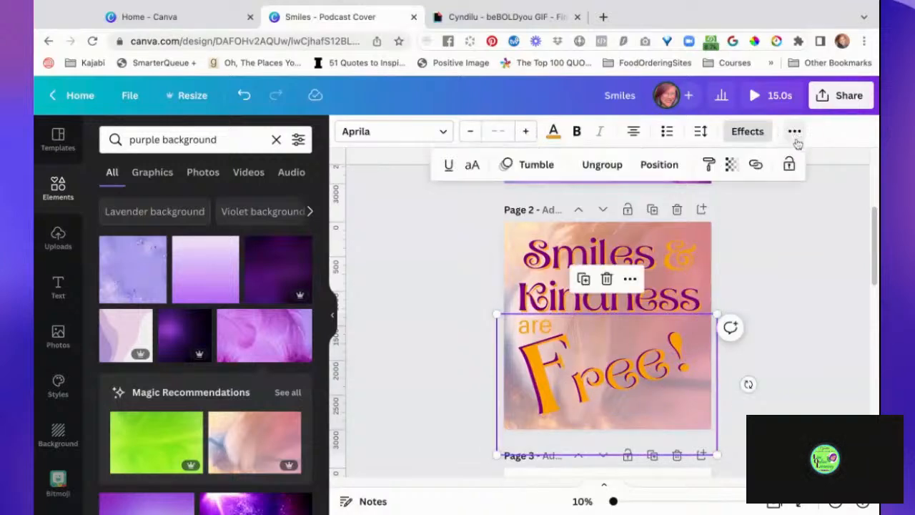
click(662, 165)
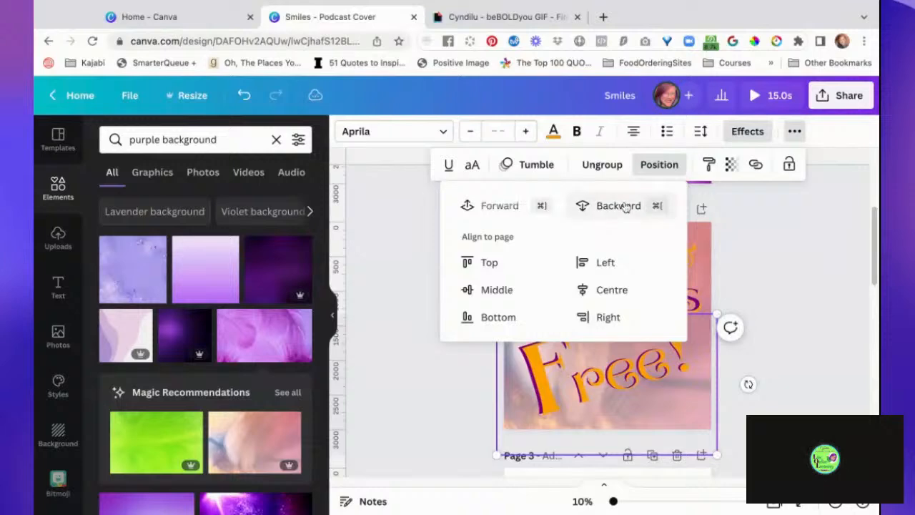
click(764, 362)
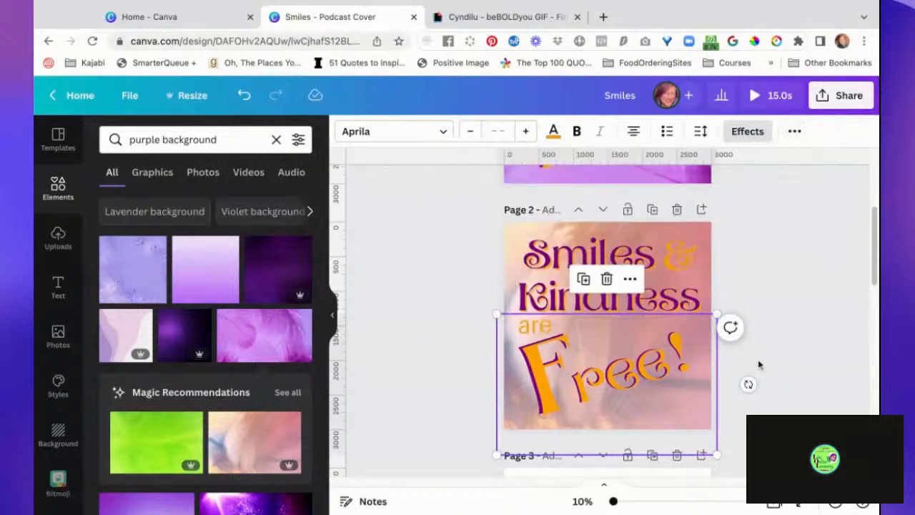
- Change the colour of the word "are" on page 2 to the document's black
click(538, 331)
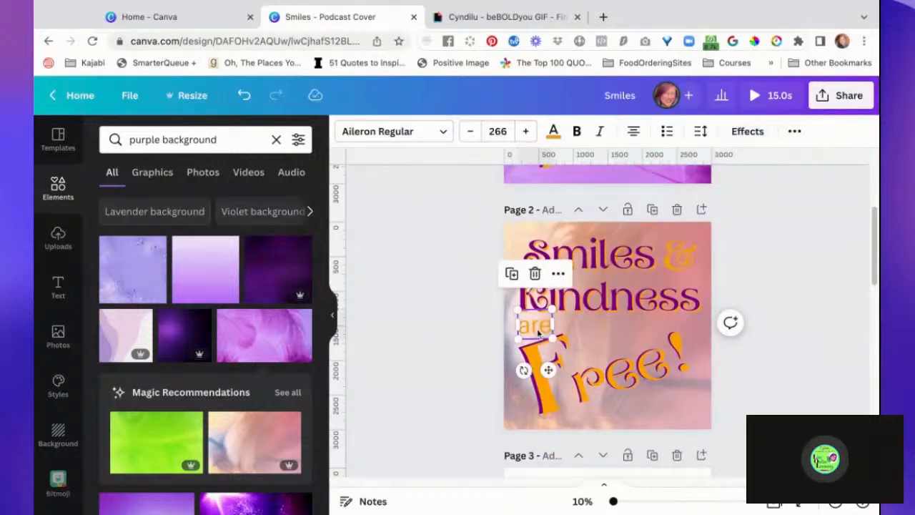
click(553, 130)
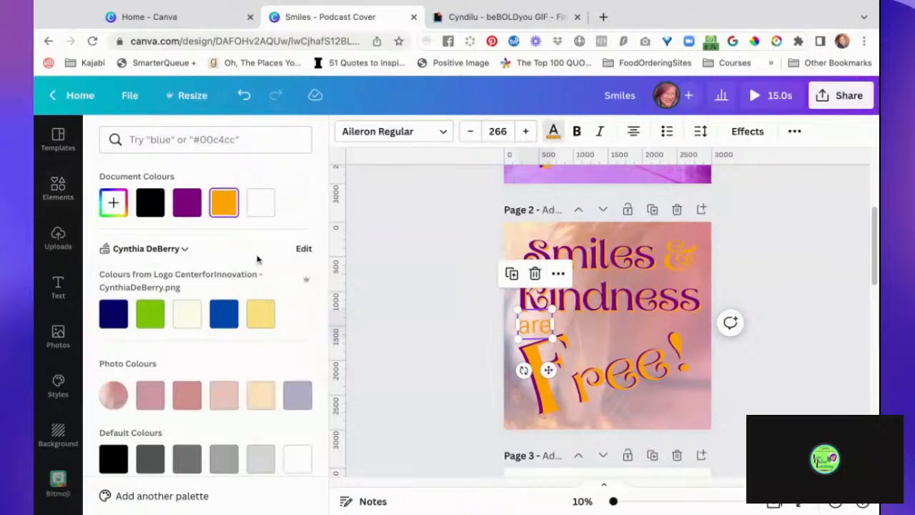
click(148, 204)
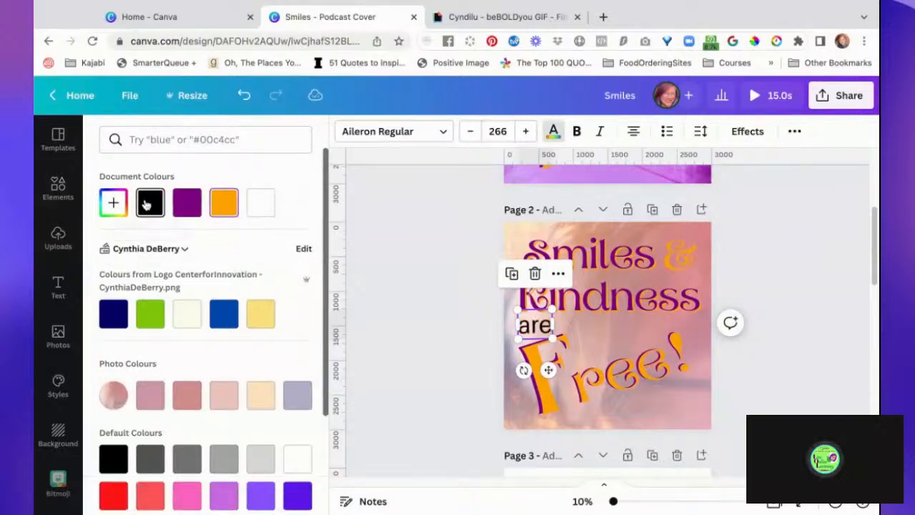
click(427, 348)
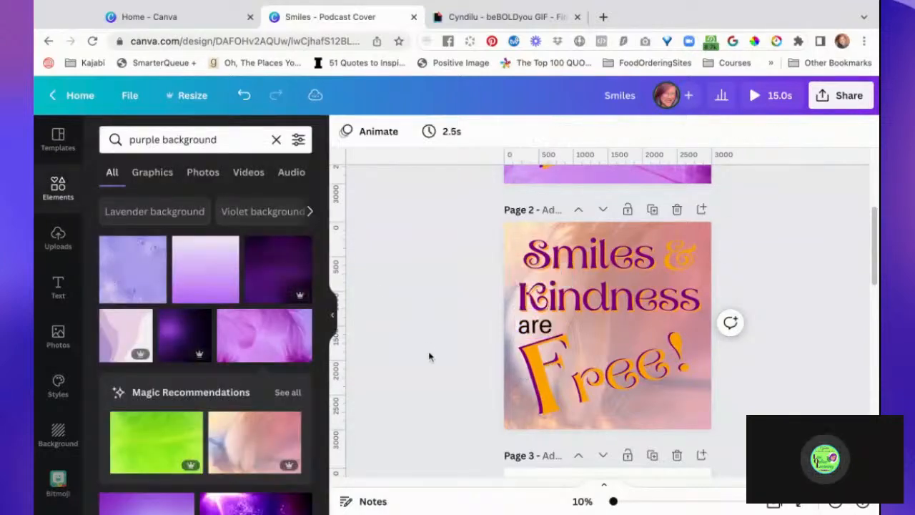
- Compare the text styling and backgrounds of pages 1 and 2, and look over the unstyled page 3
scroll(429, 356, down, 2)
scroll(429, 356, down, 3)
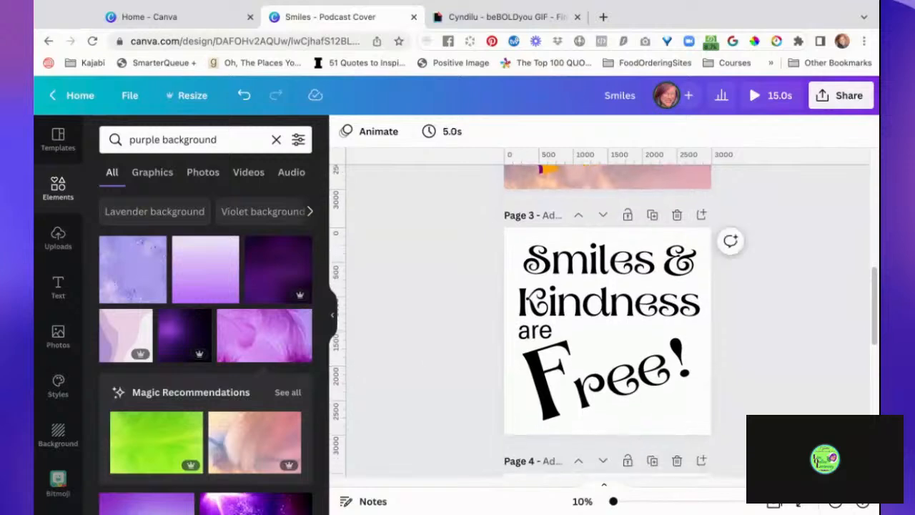
scroll(604, 322, down, 1)
scroll(604, 322, up, 3)
scroll(605, 321, up, 5)
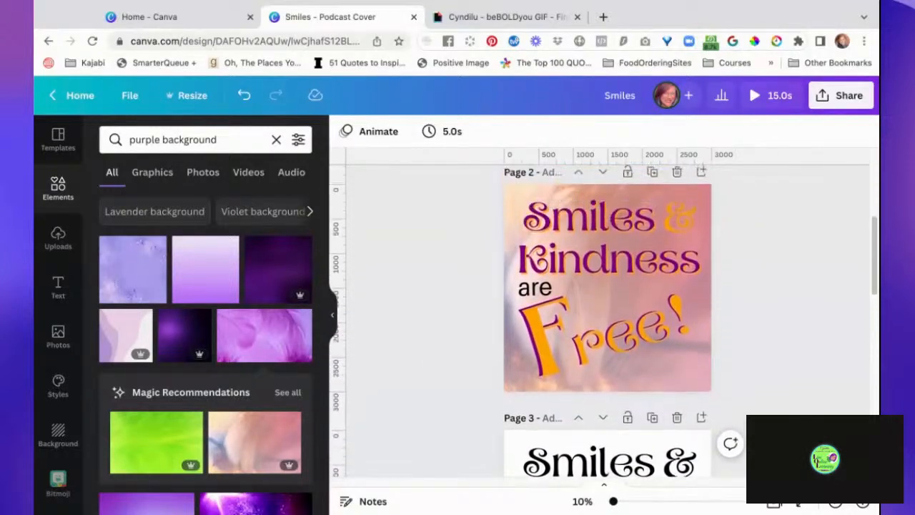
scroll(604, 322, up, 3)
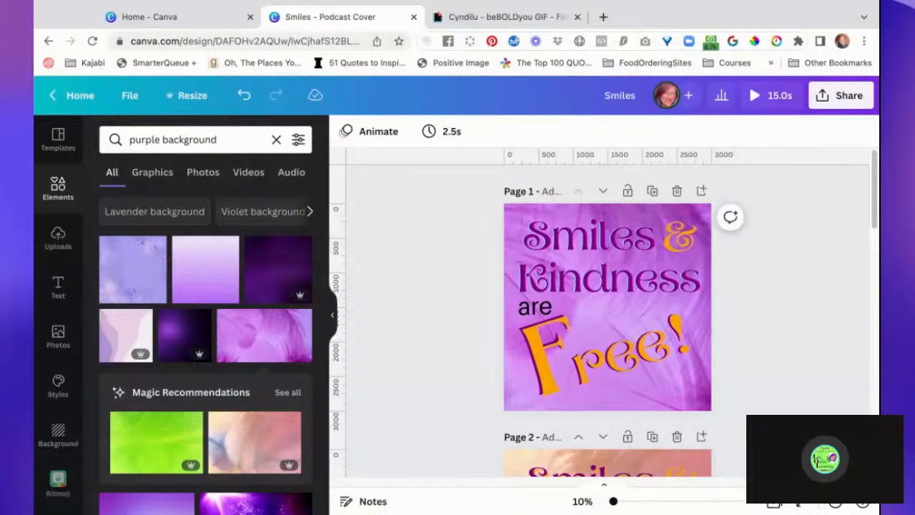
scroll(604, 321, down, 3)
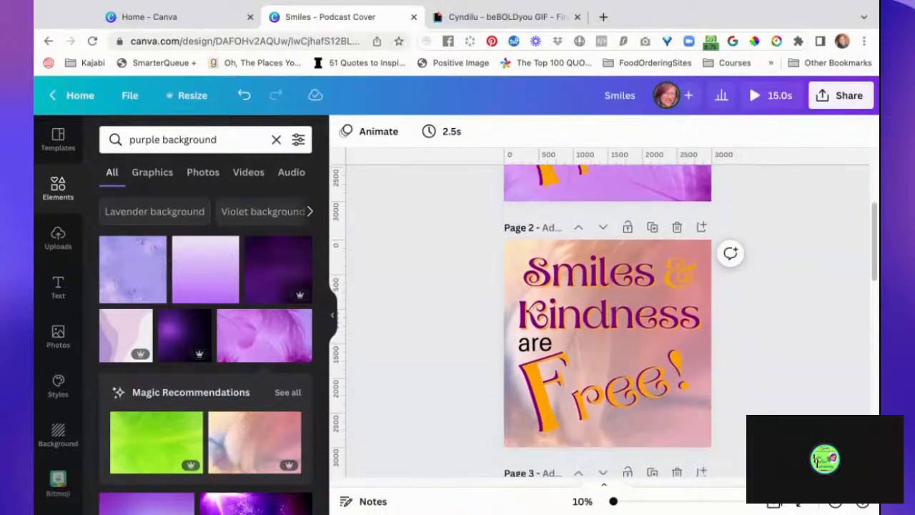
scroll(604, 321, up, 2)
scroll(604, 321, down, 3)
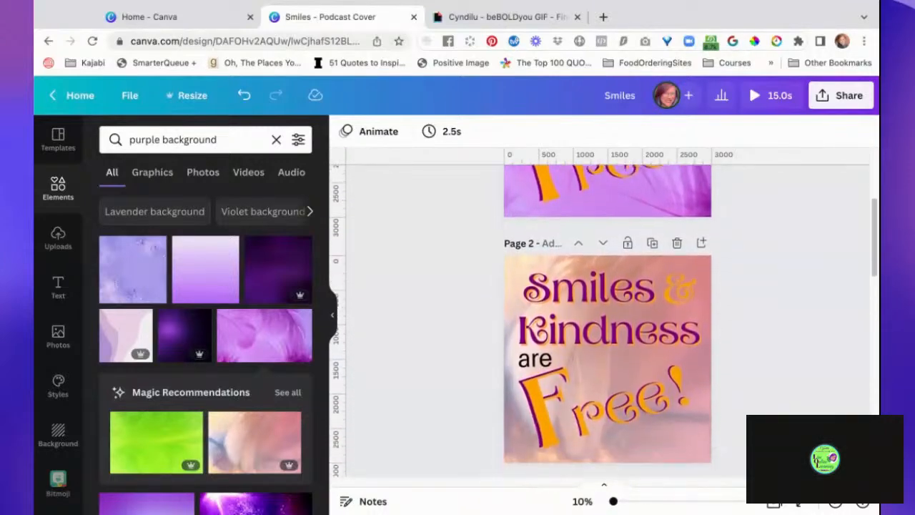
scroll(604, 322, down, 1)
scroll(604, 322, up, 3)
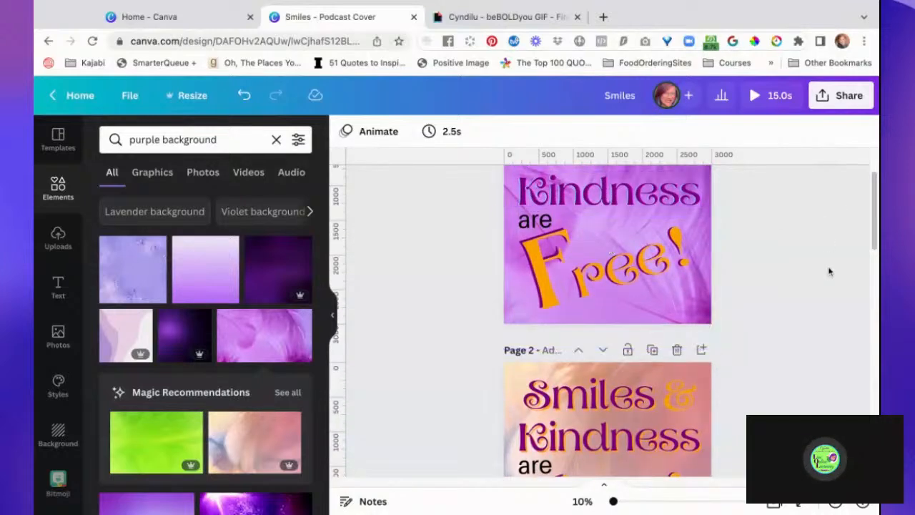
scroll(830, 264, up, 2)
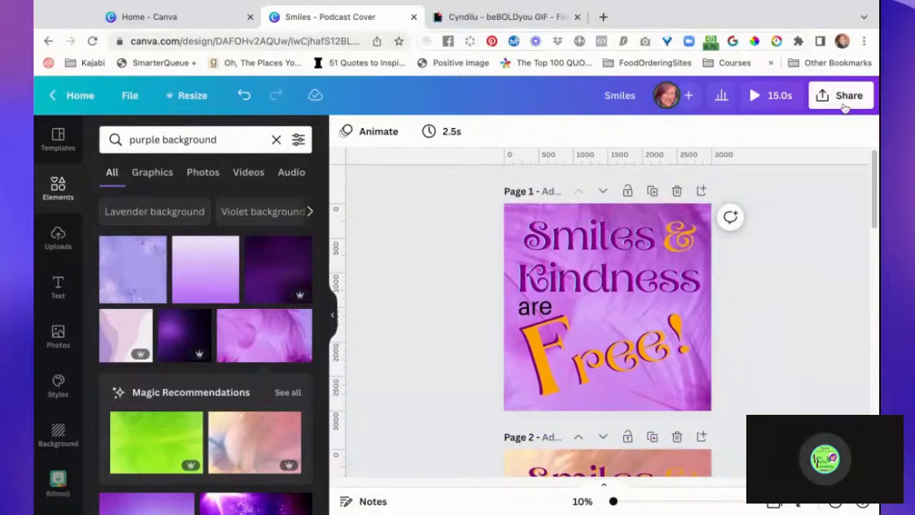
- Download only pages 1 and 2 of the design as an MP4 Video
click(843, 97)
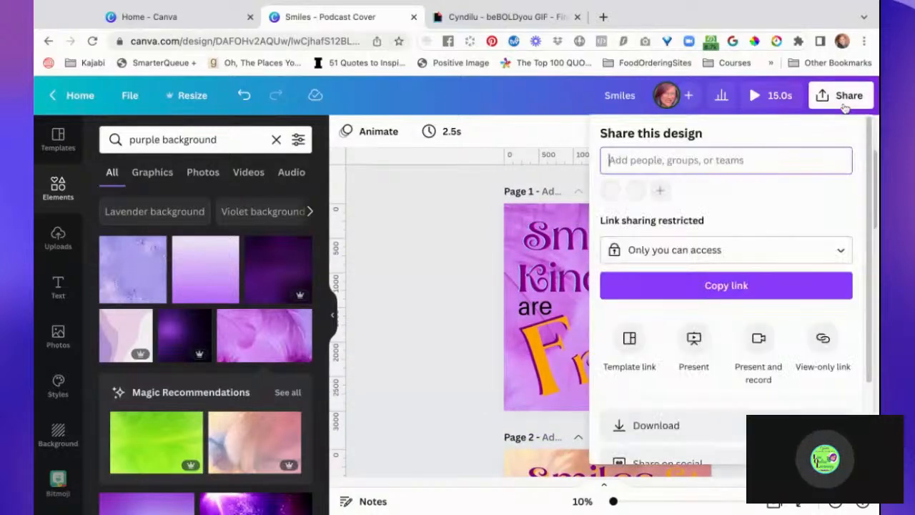
click(715, 426)
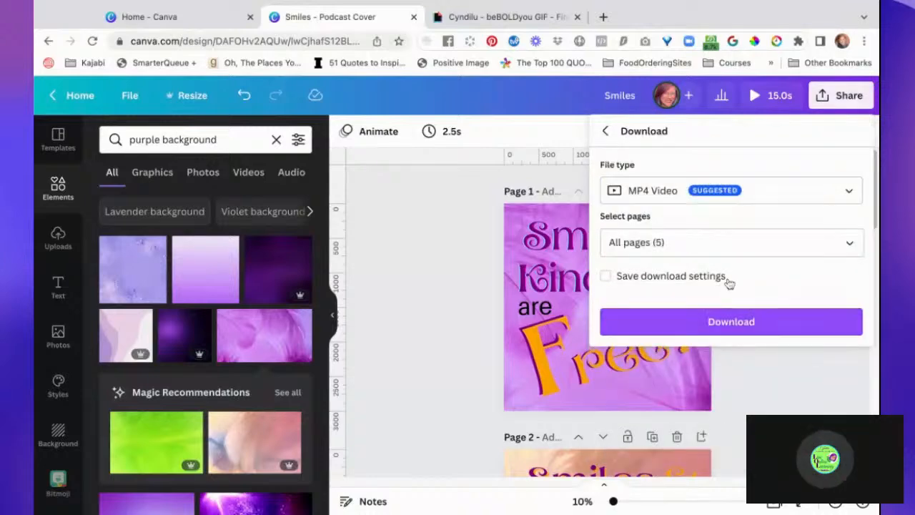
click(850, 244)
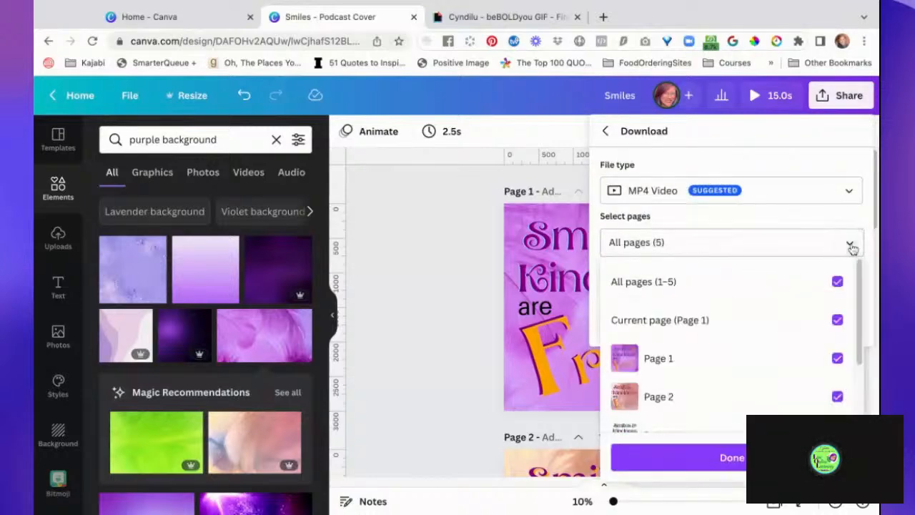
click(838, 282)
click(838, 359)
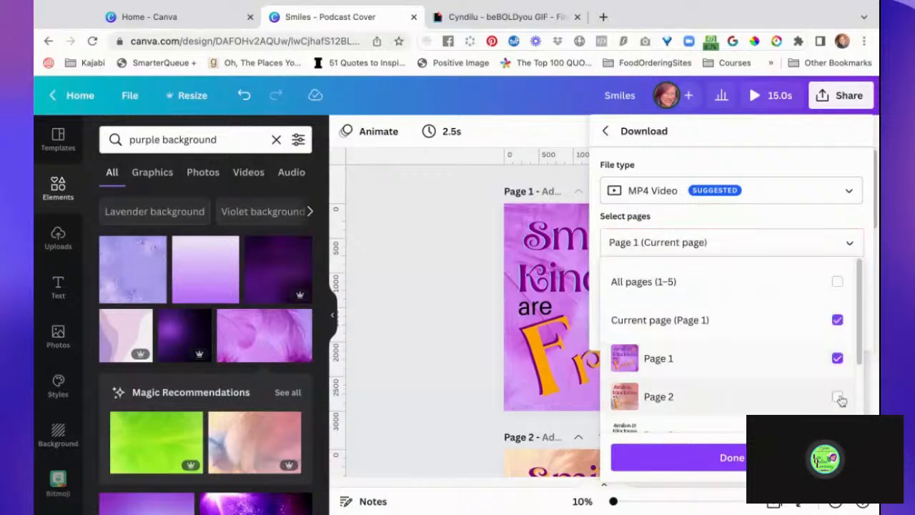
click(838, 397)
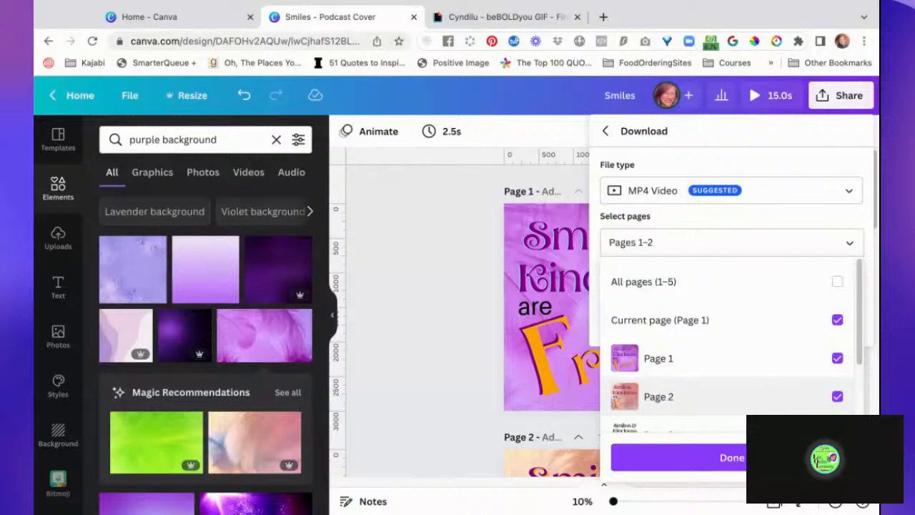
click(786, 457)
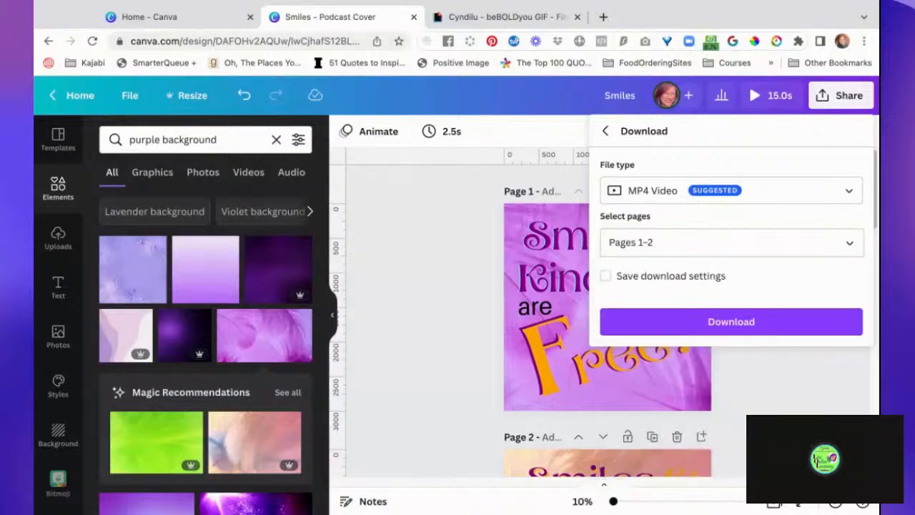
click(761, 328)
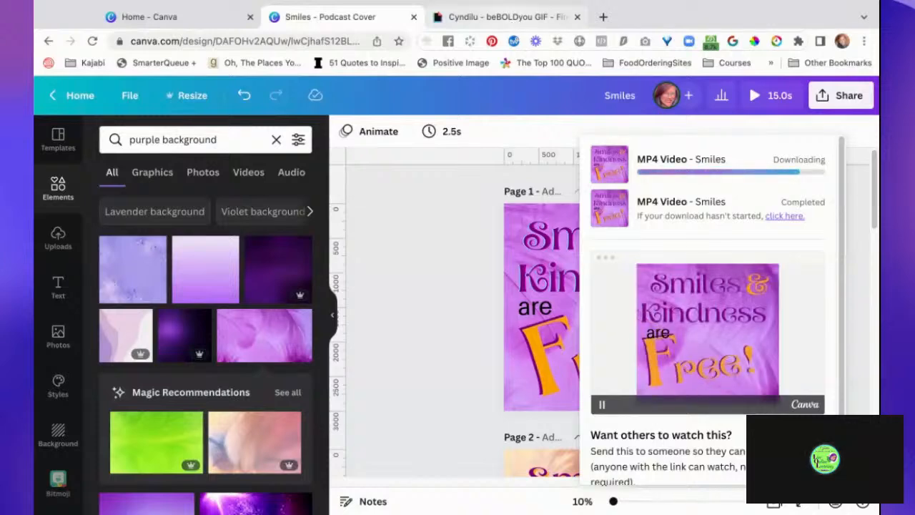
- Switch to GIPHY and upload the downloaded two-page Smiles video as a GIF, checking in Canva that its download has completed
click(508, 16)
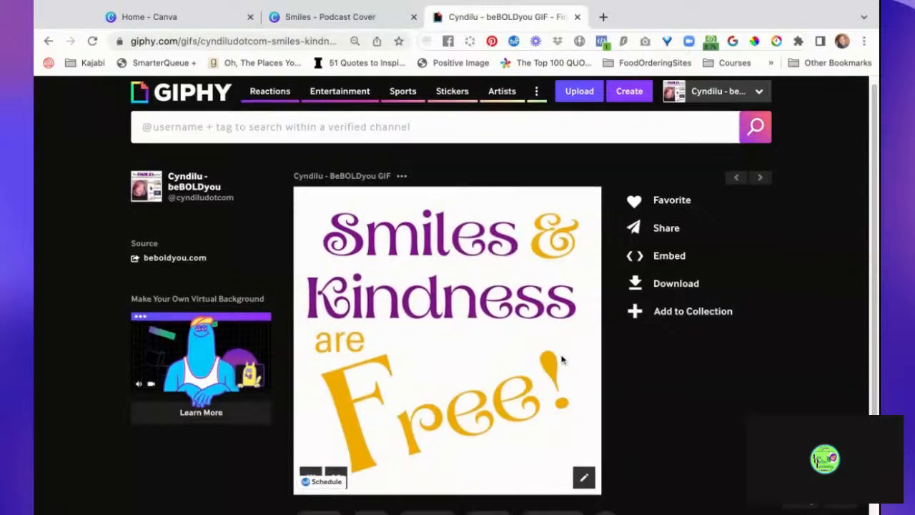
click(589, 101)
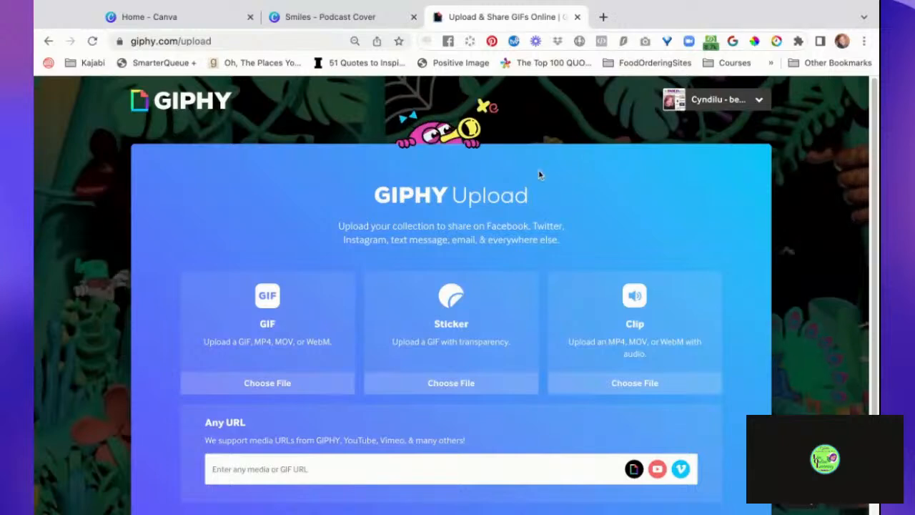
click(293, 387)
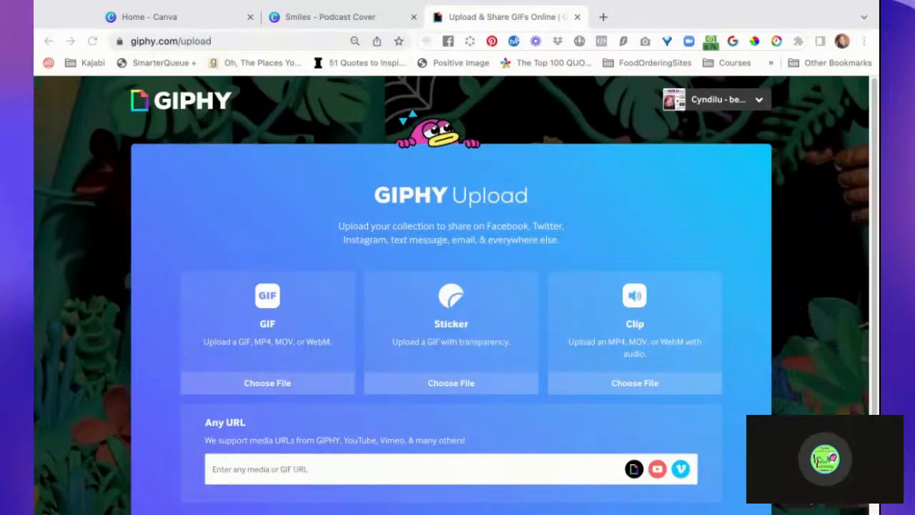
click(592, 165)
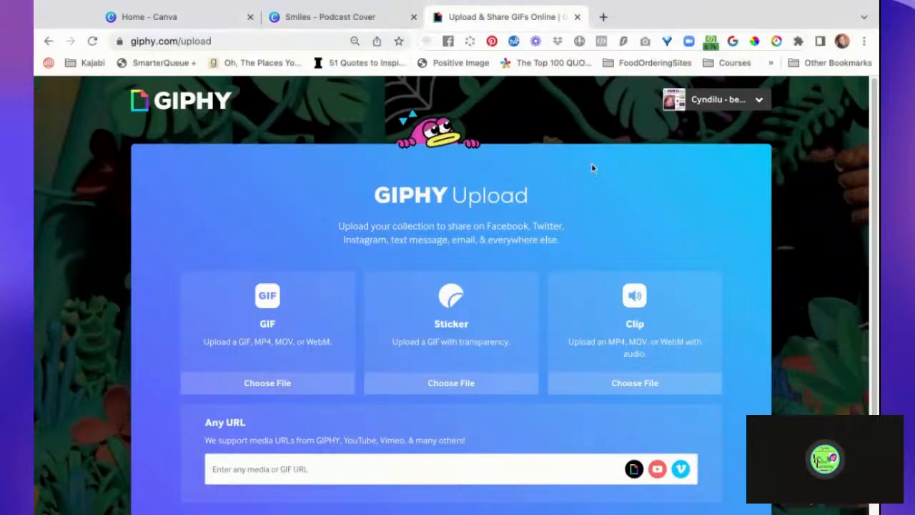
click(346, 21)
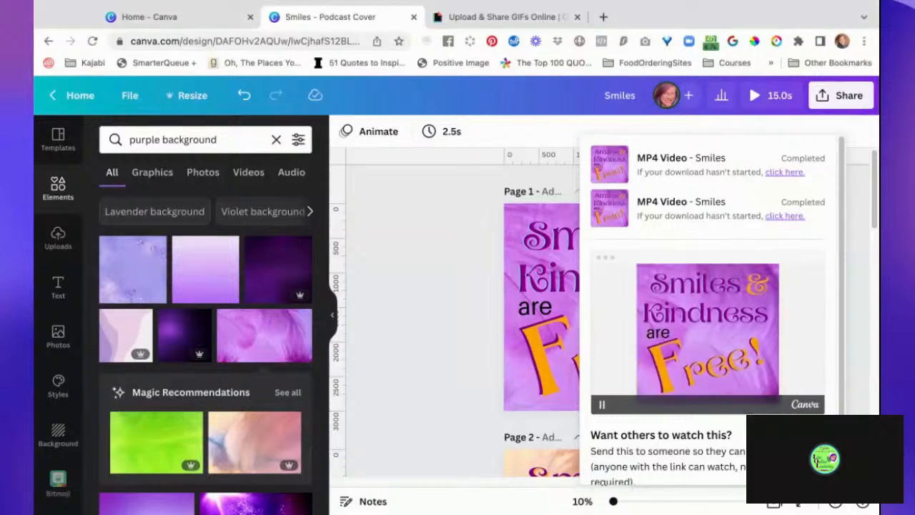
key(ctrl+Tab)
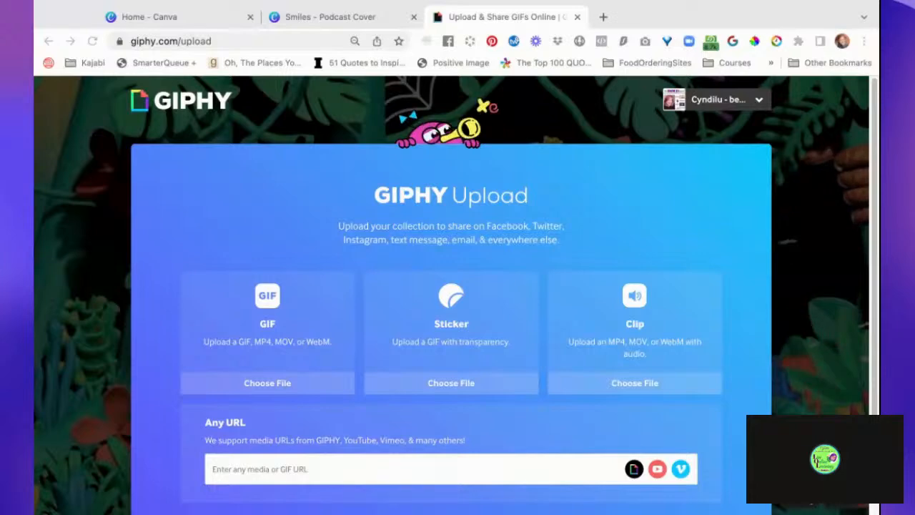
click(677, 463)
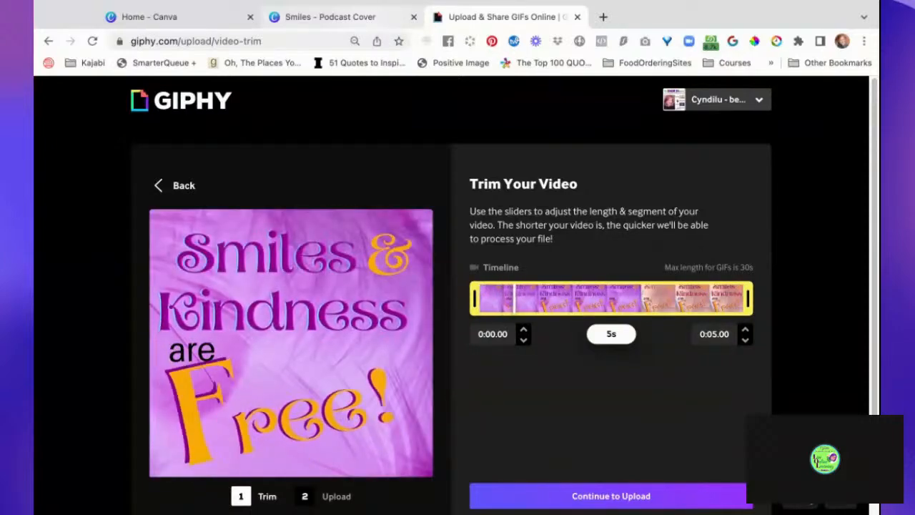
click(285, 21)
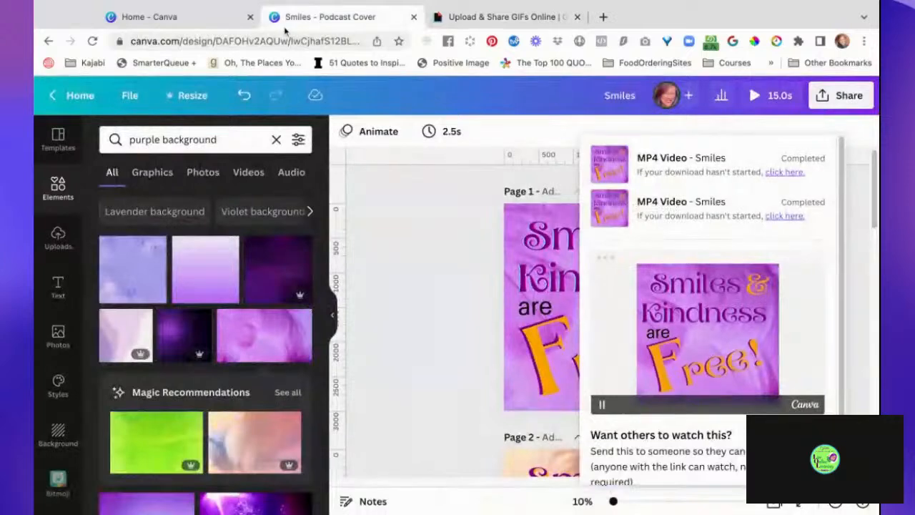
click(206, 20)
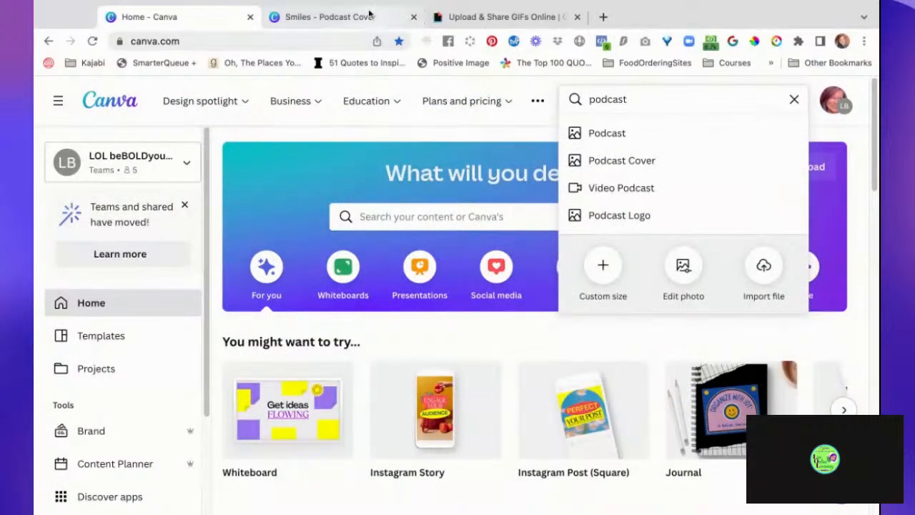
click(371, 21)
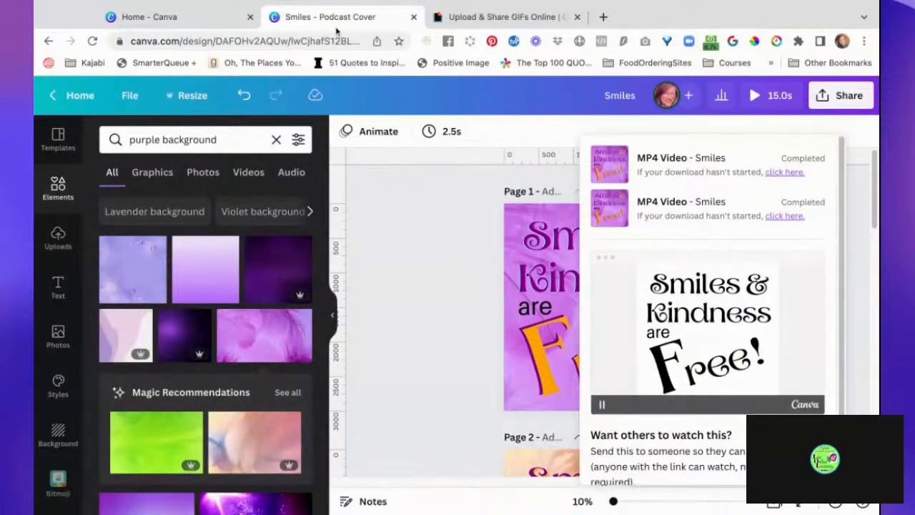
click(205, 20)
- Return to GIPHY and try to set the end time of the uploaded video's trim to 0:15.00
click(526, 27)
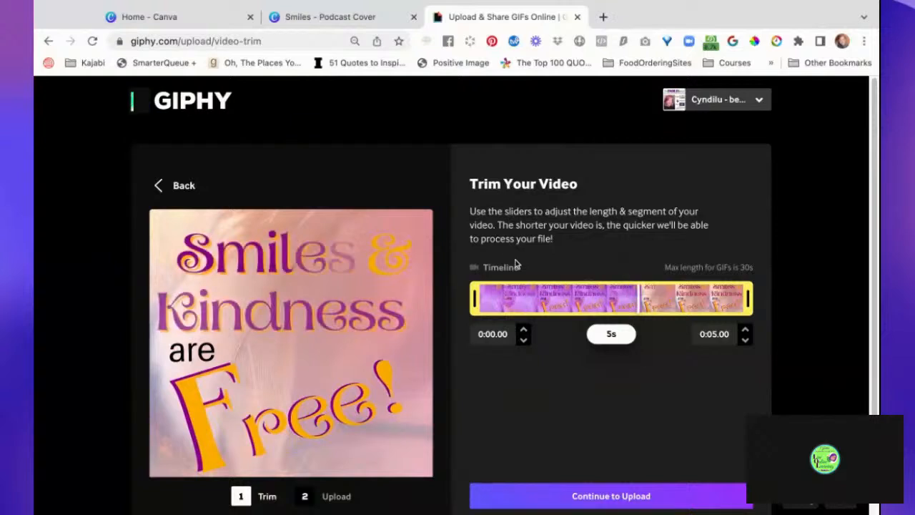
scroll(516, 265, down, 2)
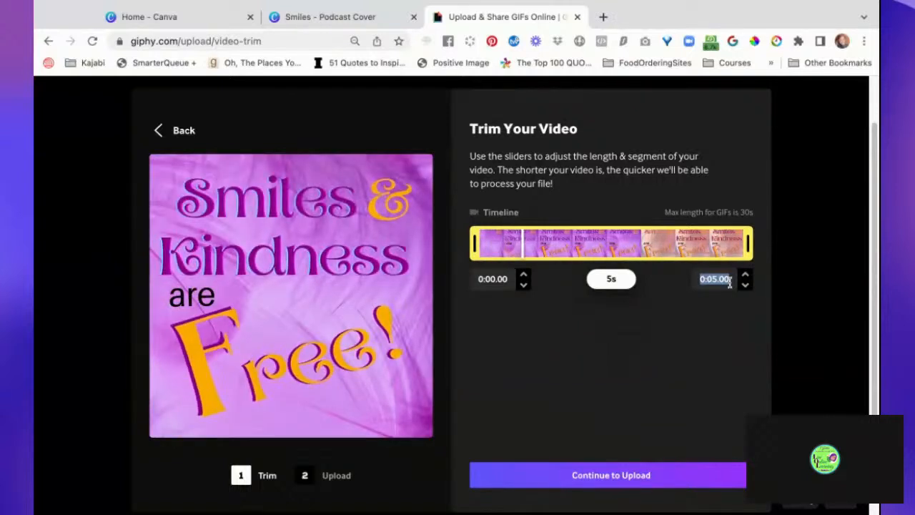
key(BackSpace)
text(15)
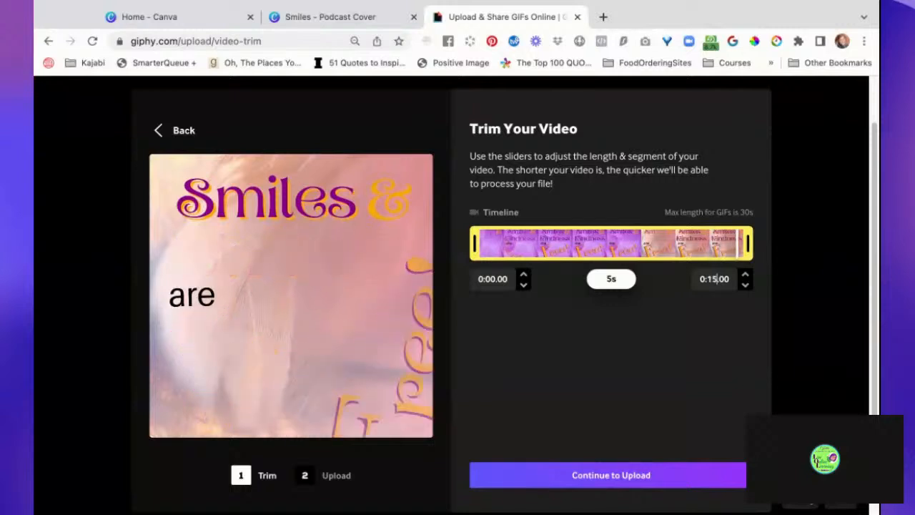
click(733, 328)
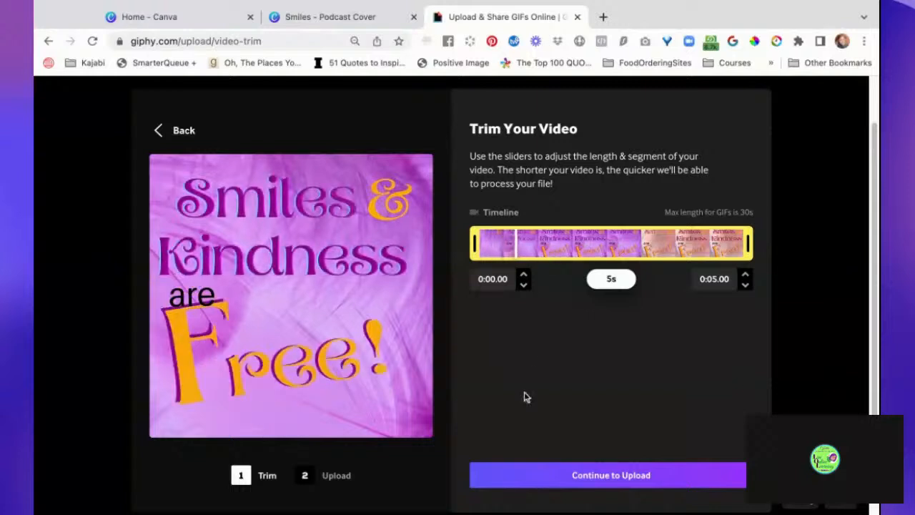
- Trim the beginning of the uploaded video so that the clip starts at 0:00.47
scroll(553, 394, down, 1)
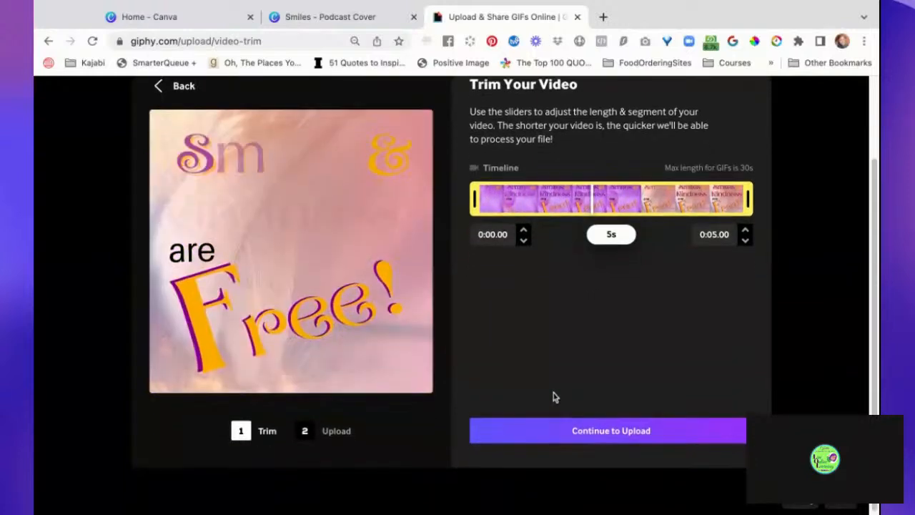
scroll(553, 394, up, 2)
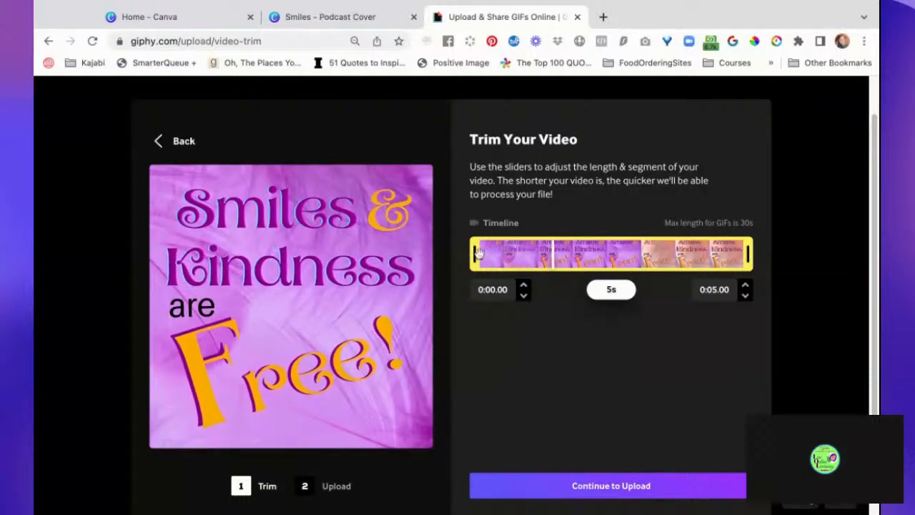
drag(479, 256, 479, 255)
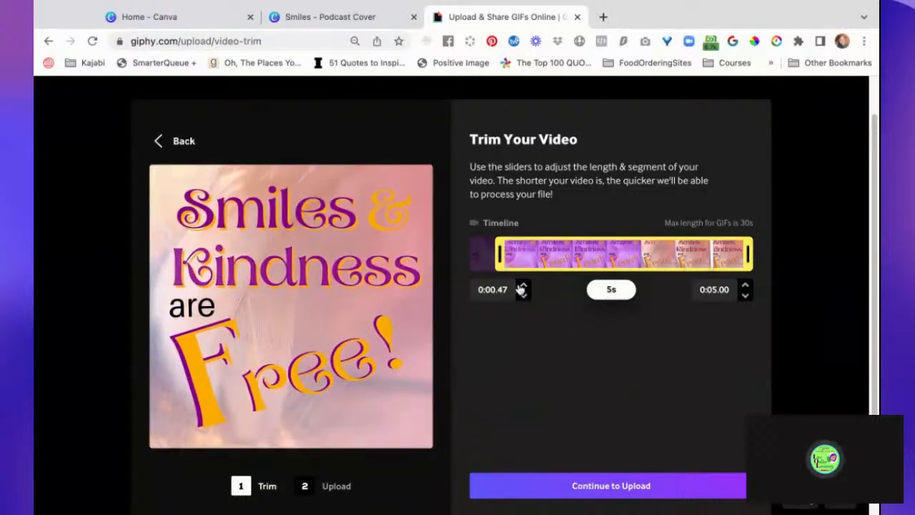
- Restore the trim's start to 0:00.00 so the full clip is used, and continue to the upload details
drag(498, 254, 474, 255)
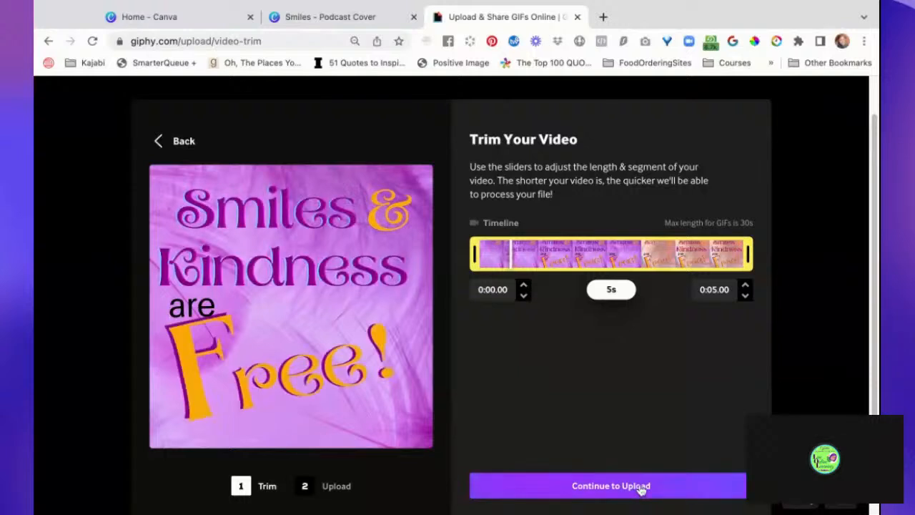
scroll(621, 380, down, 2)
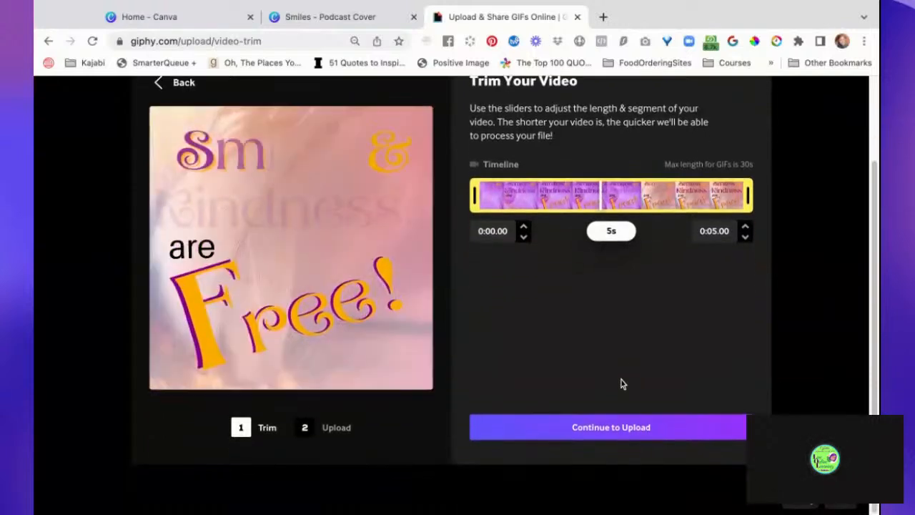
click(627, 434)
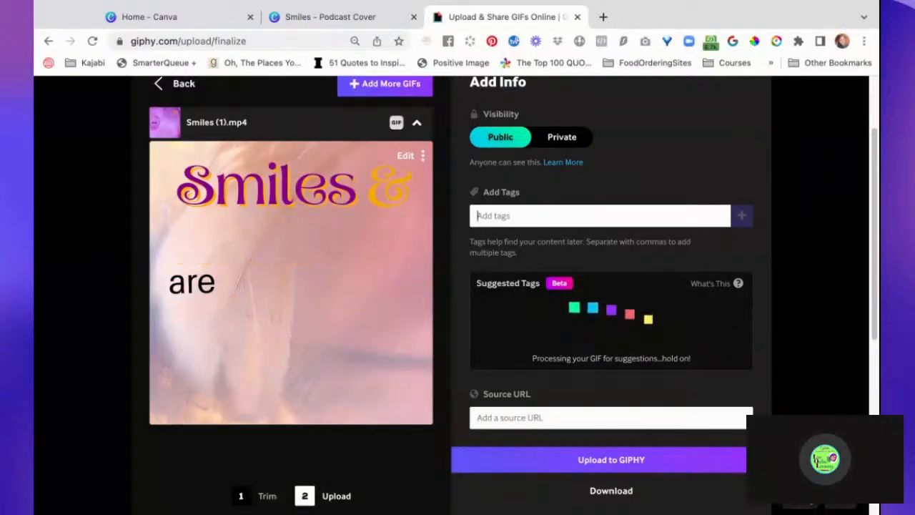
- Add the tag "smiles & kindness are free" to the uploaded GIF
text(smiles)
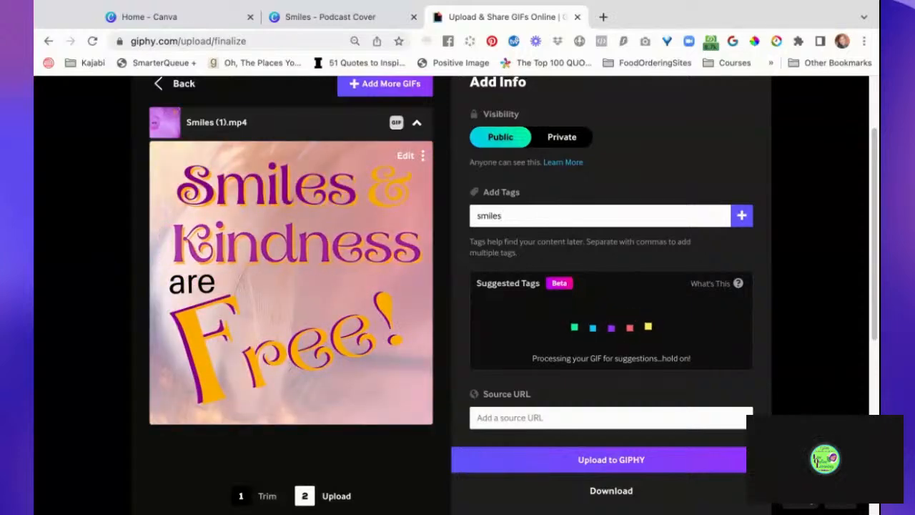
text(are)
key(BackSpace)
key(BackSpace)
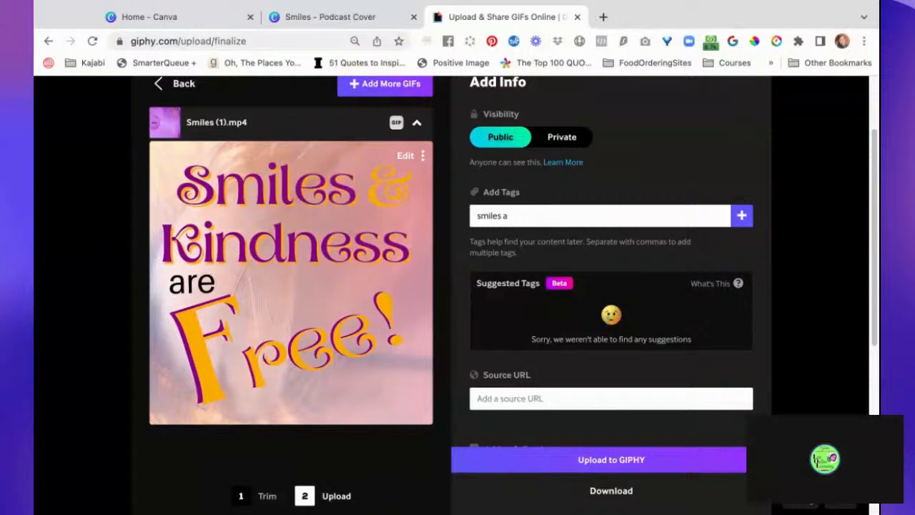
text(&)
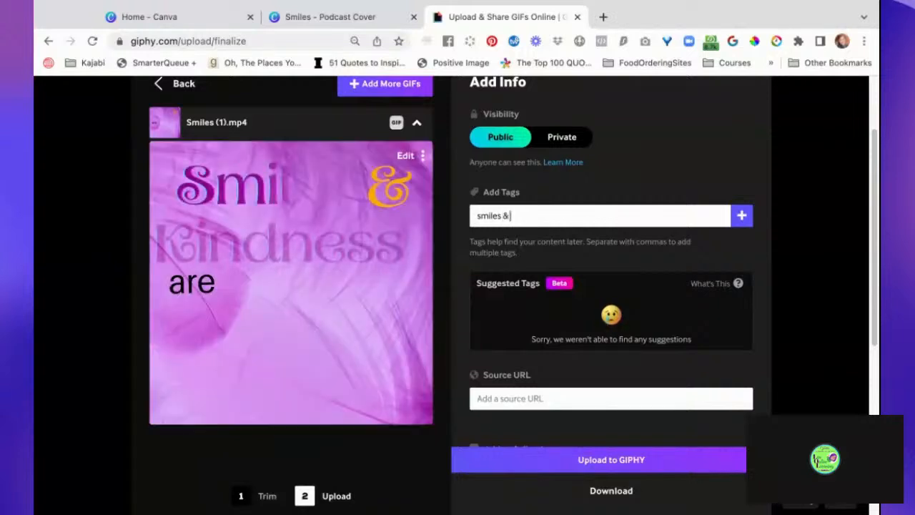
text( kind)
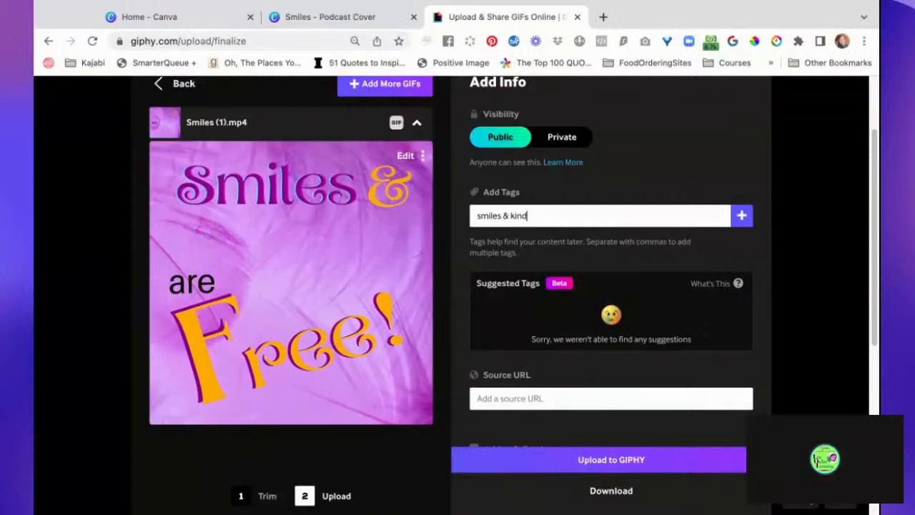
text(ness are free)
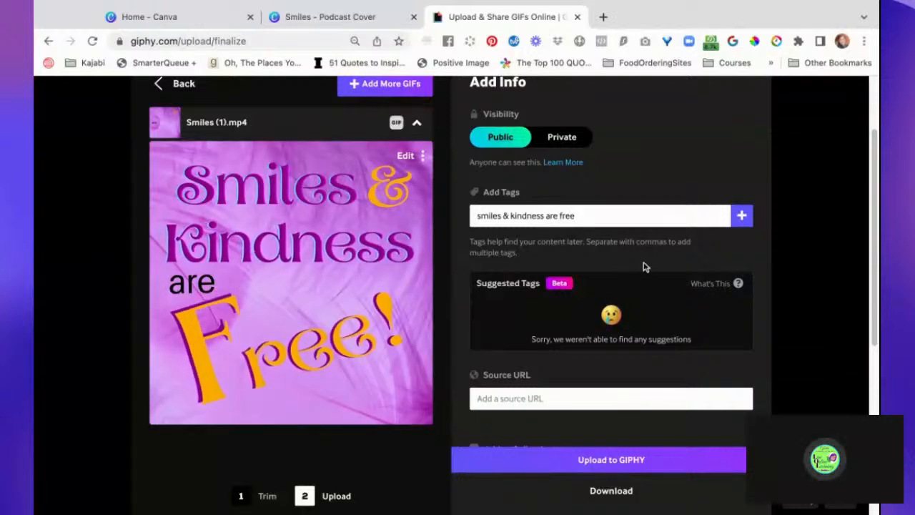
click(741, 216)
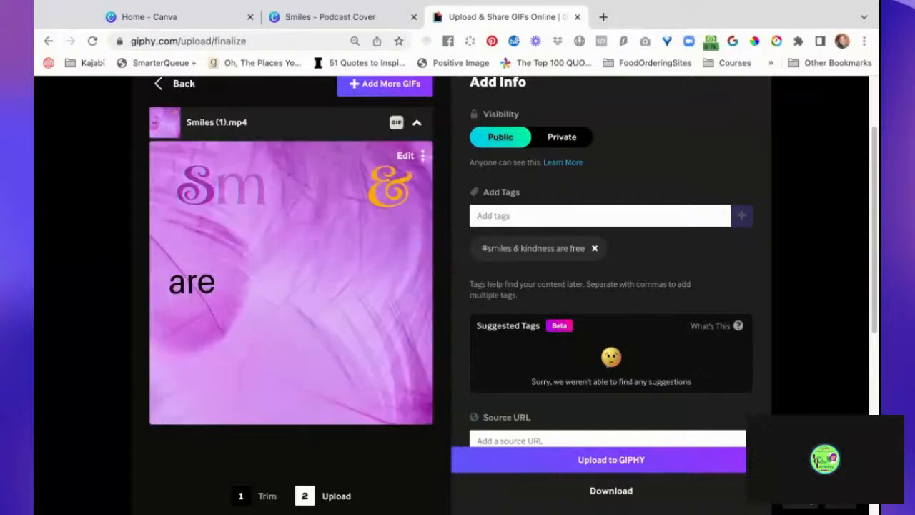
- Add the separate tags "smiles", "kindness", "free" and "smiles and kindness" to the GIF
text(smile)
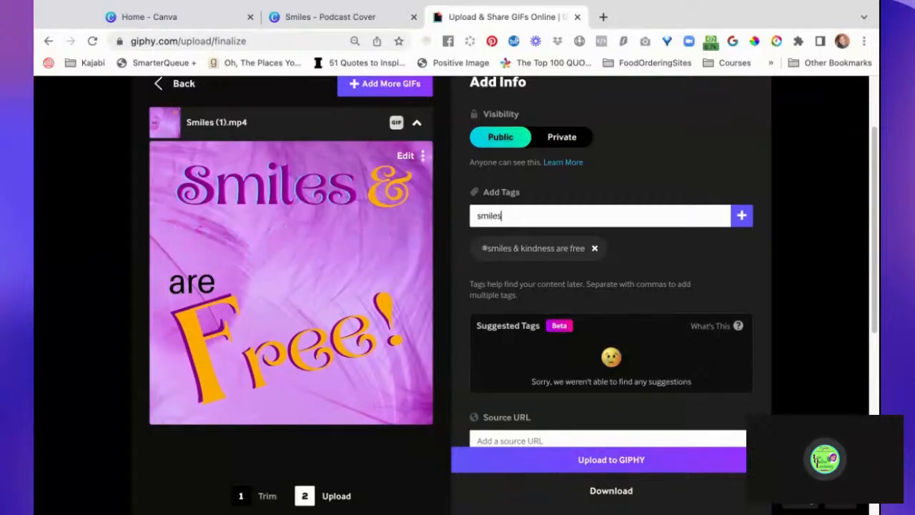
text(s)
key(Return)
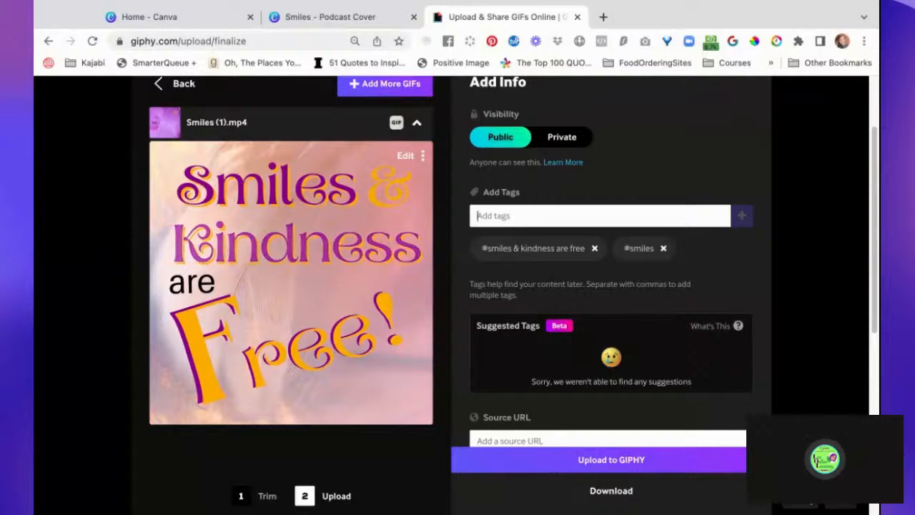
text(kindness)
key(Return)
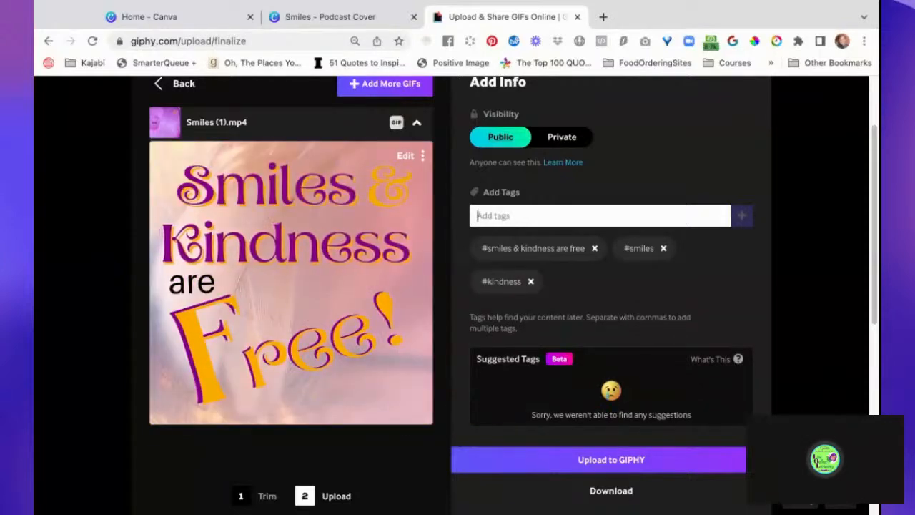
text(free)
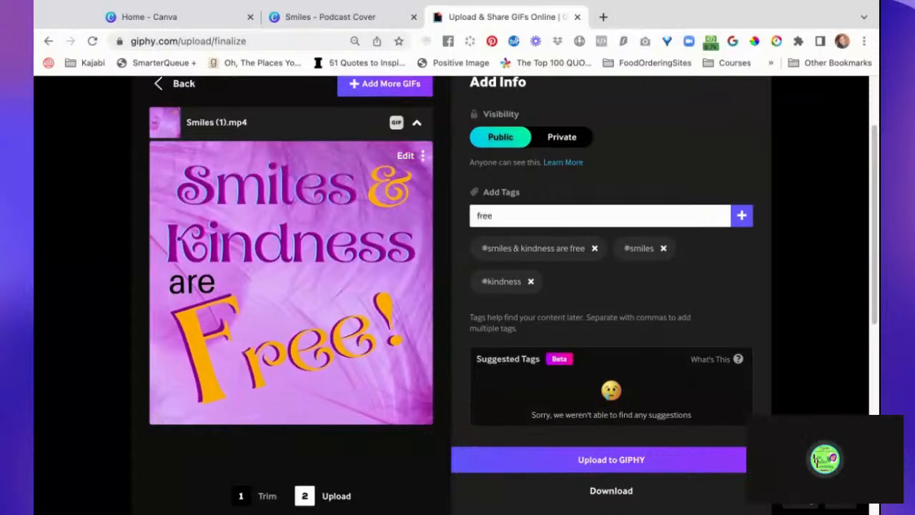
key(Return)
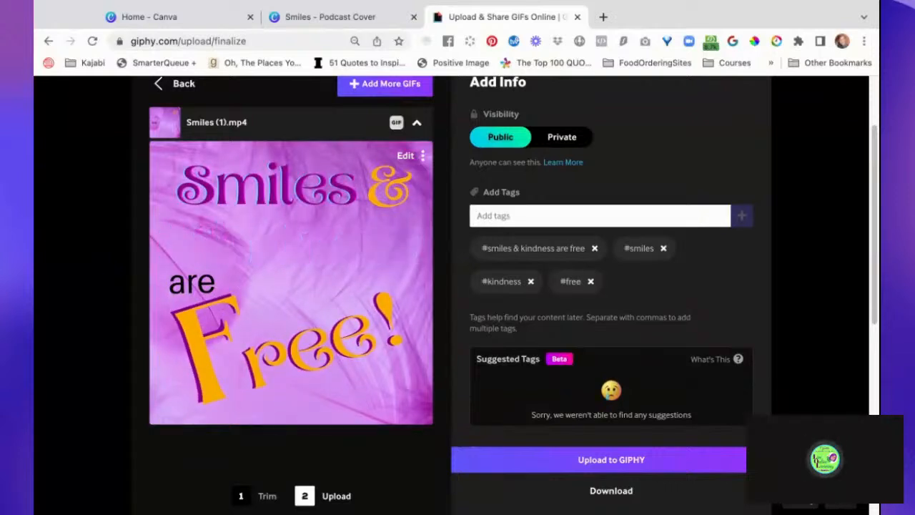
text(smiles and)
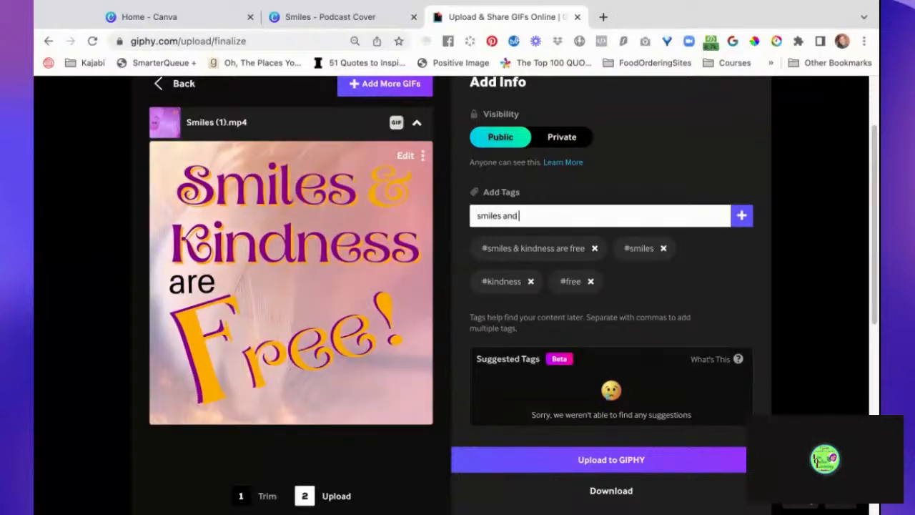
text( kindness)
key(Return)
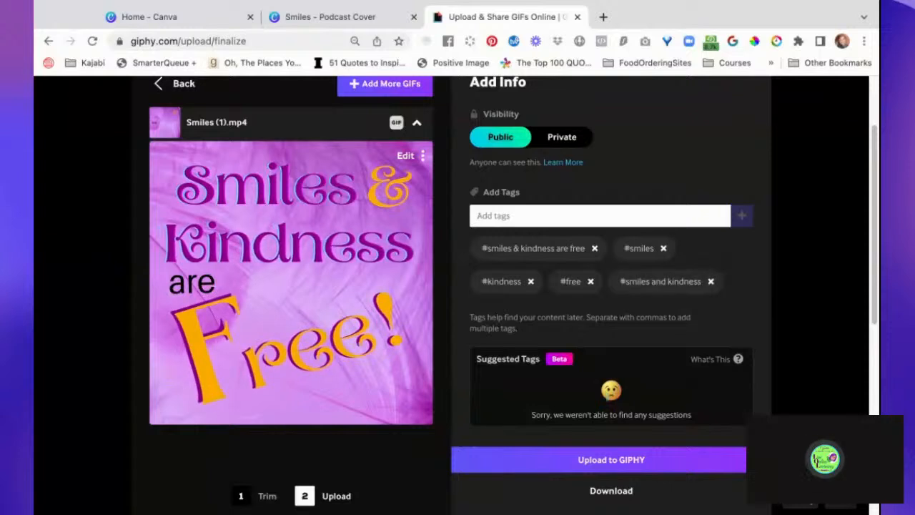
- Tag the GIF with a collaborator's handle, the creator's own handle, and the creator's name followed by "fun gifs"
text(tr)
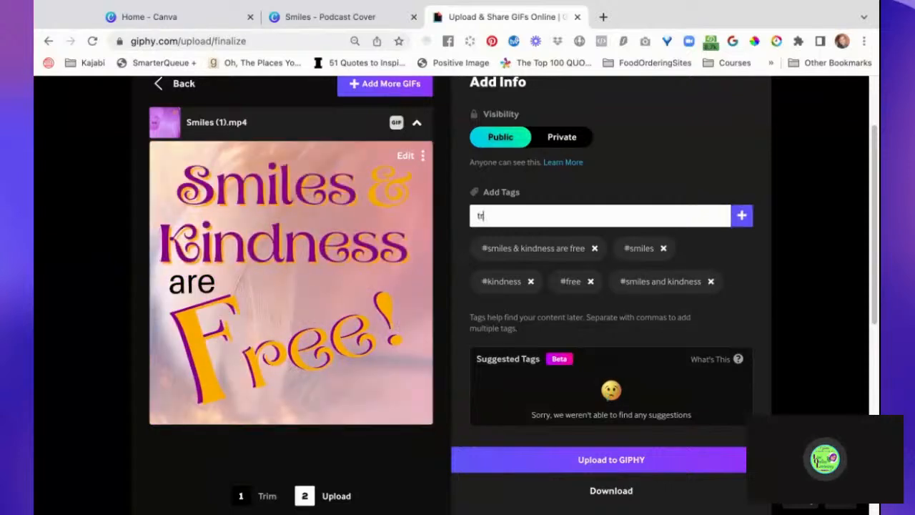
text(acych)
key(Return)
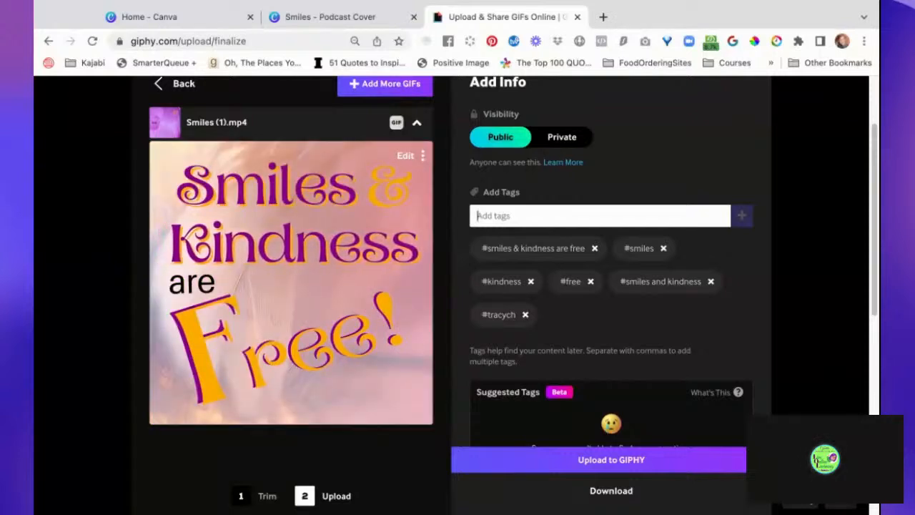
text(cyndi)
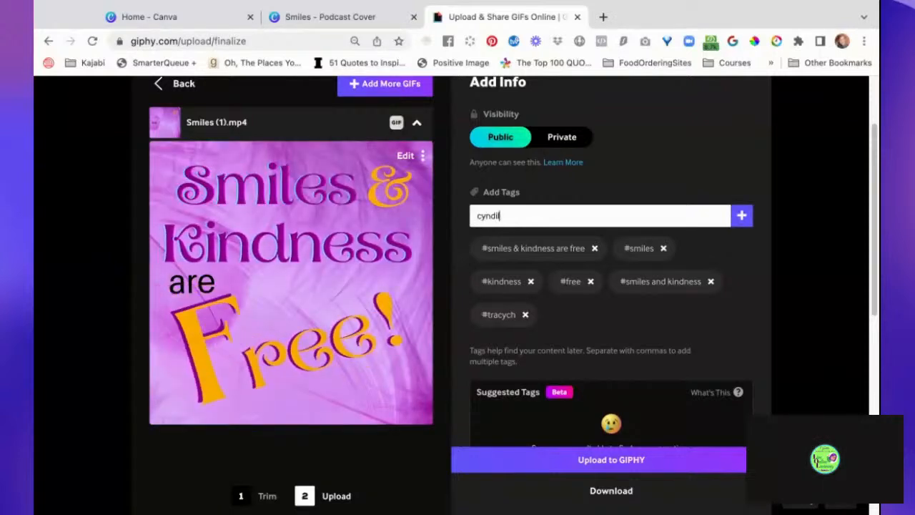
text(ludotcom)
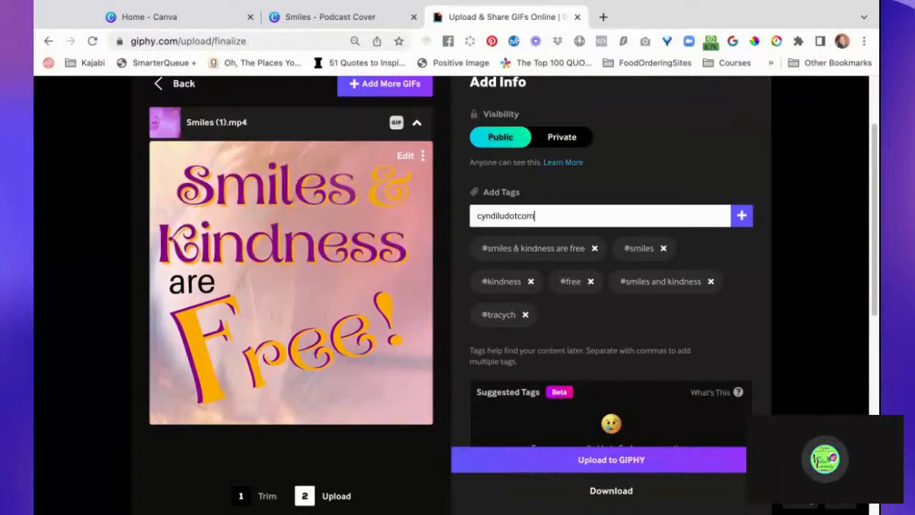
key(Return)
text(cyndilu)
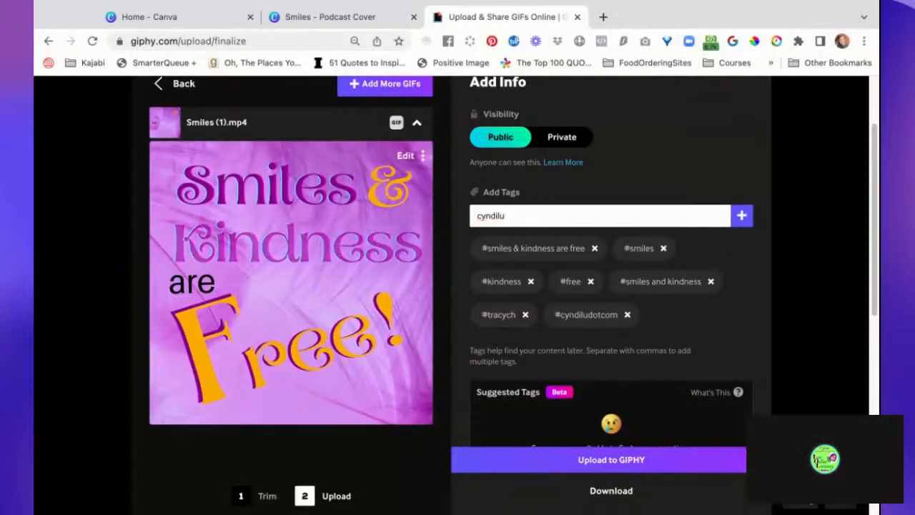
text(d fun gifs)
key(Return)
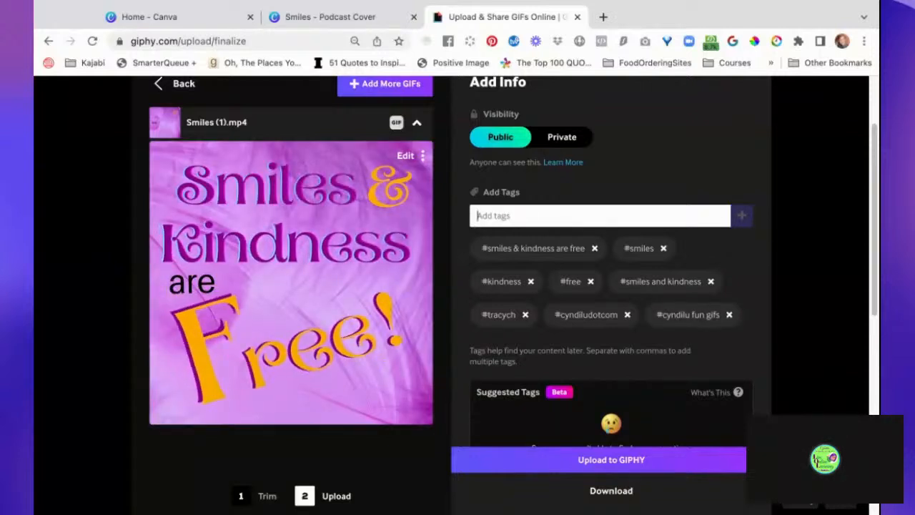
- Add the tags "word gifs" and "clubhouse", and upload the public GIF to GIPHY
text(word d)
key(BackSpace)
text(gifs)
key(Return)
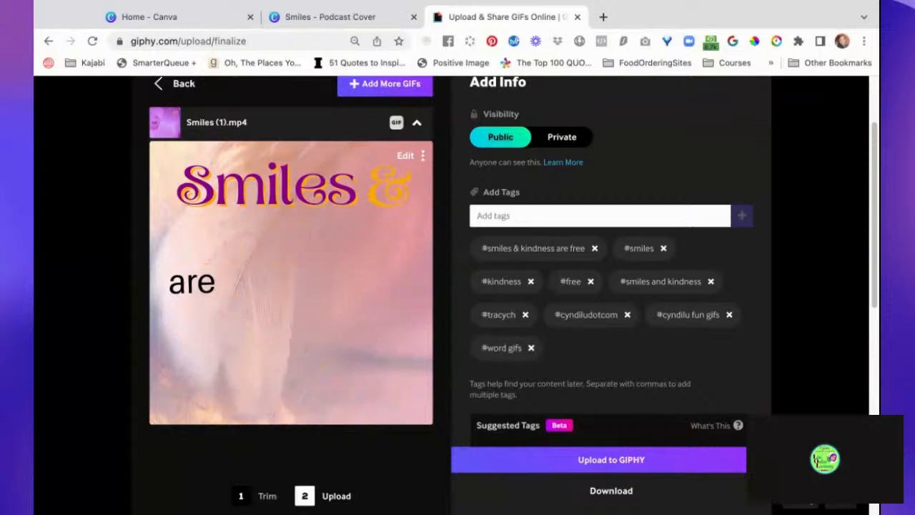
text(clubhouse)
key(Return)
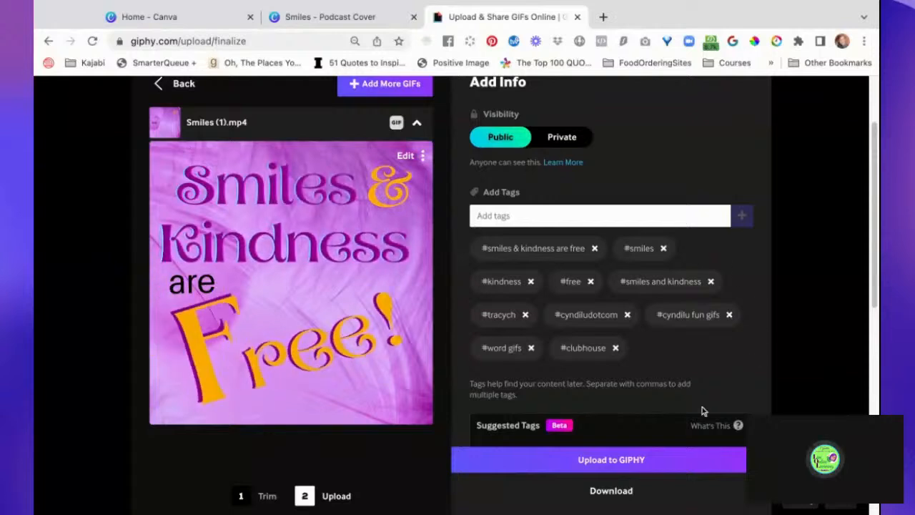
click(635, 461)
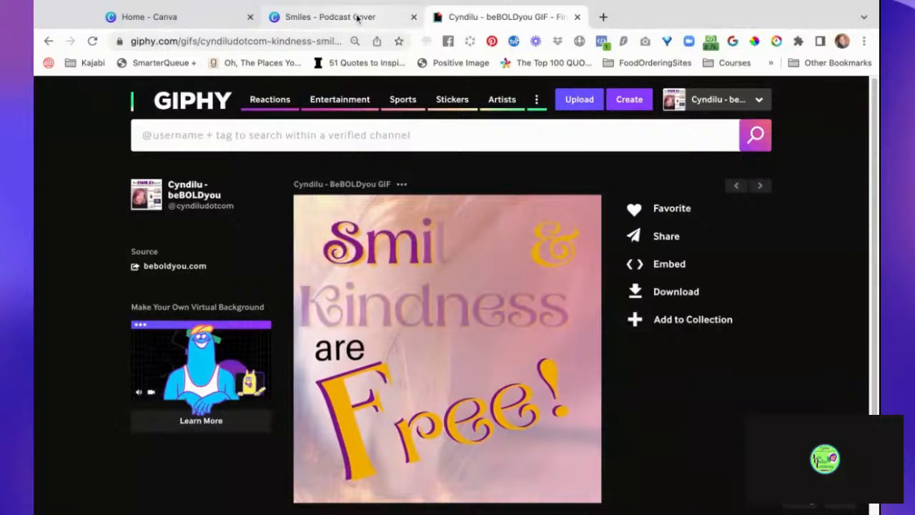
- Switch back to the Smiles design in Canva, dismiss the download panel and look over pages 1 and 2
click(357, 19)
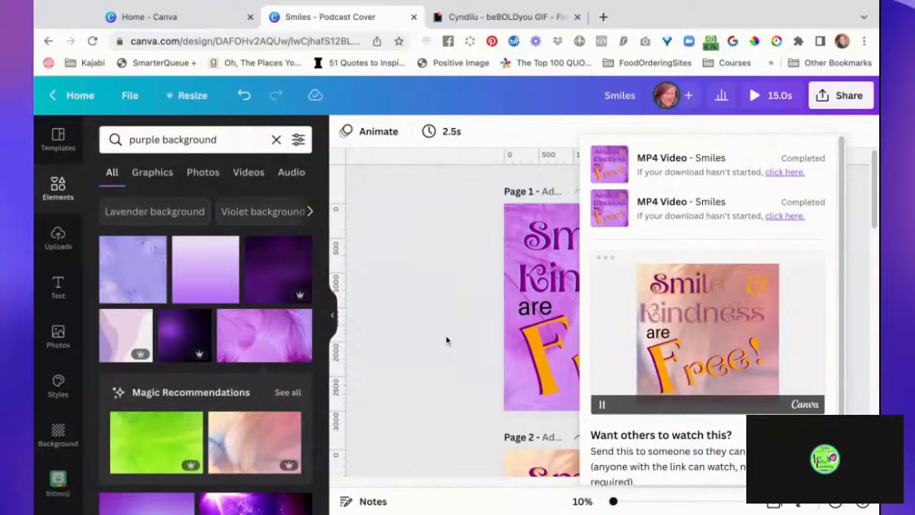
scroll(446, 340, down, 3)
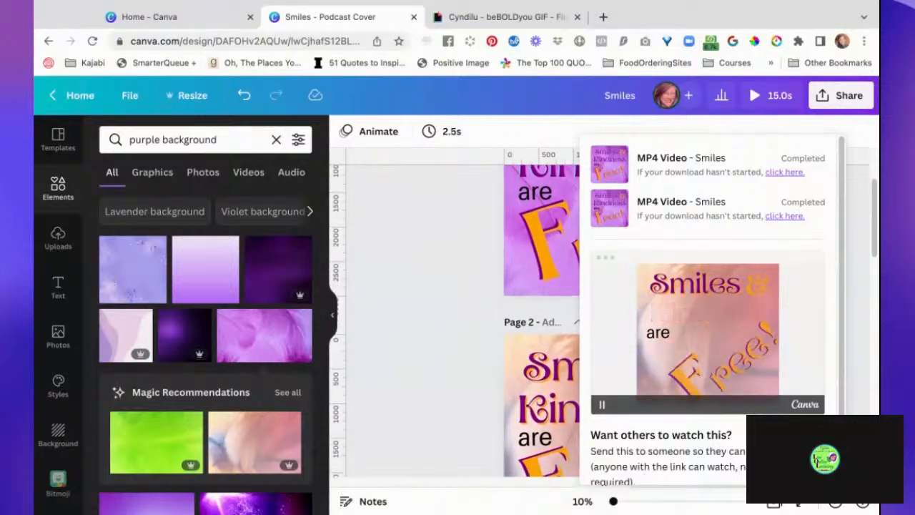
scroll(446, 340, up, 3)
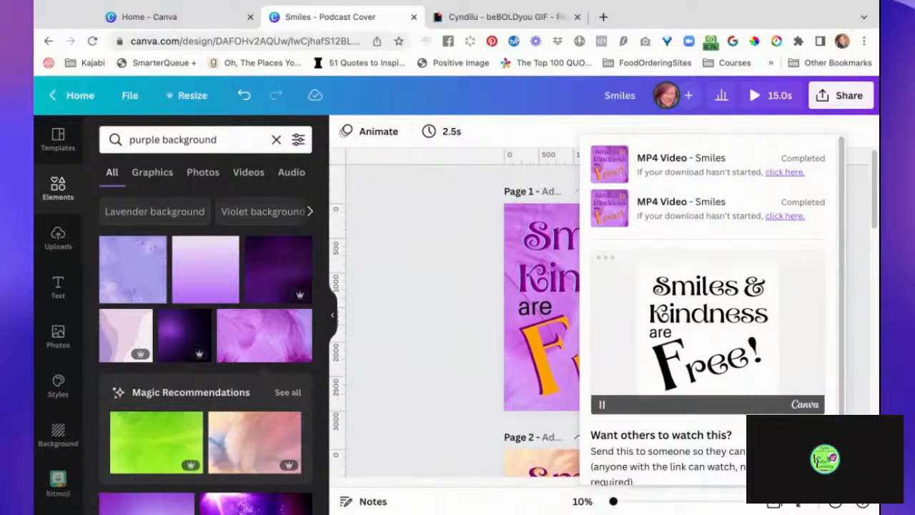
click(448, 369)
scroll(446, 371, down, 1)
scroll(447, 371, down, 4)
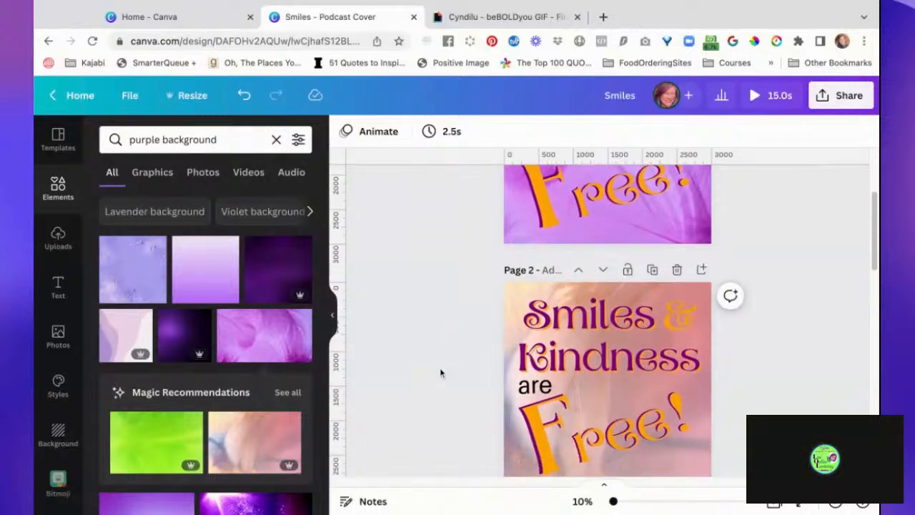
scroll(453, 349, down, 2)
scroll(454, 347, up, 4)
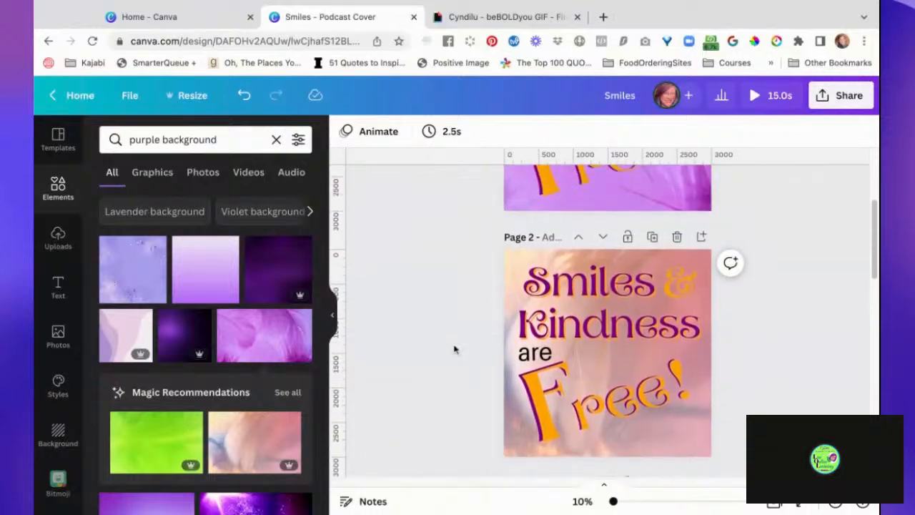
scroll(454, 347, up, 4)
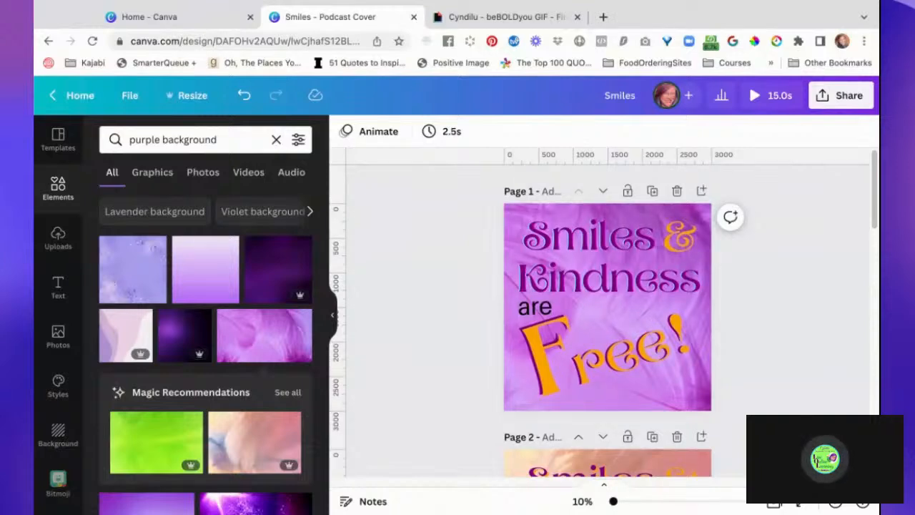
click(135, 2)
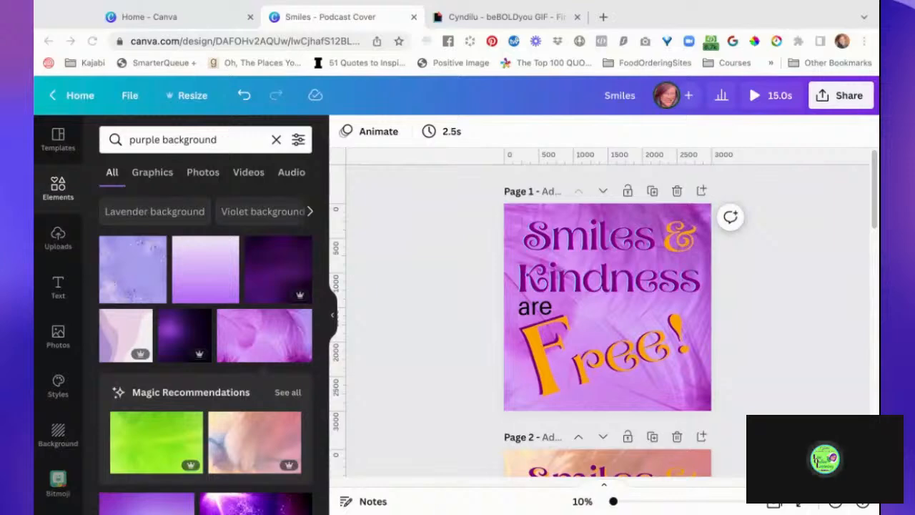